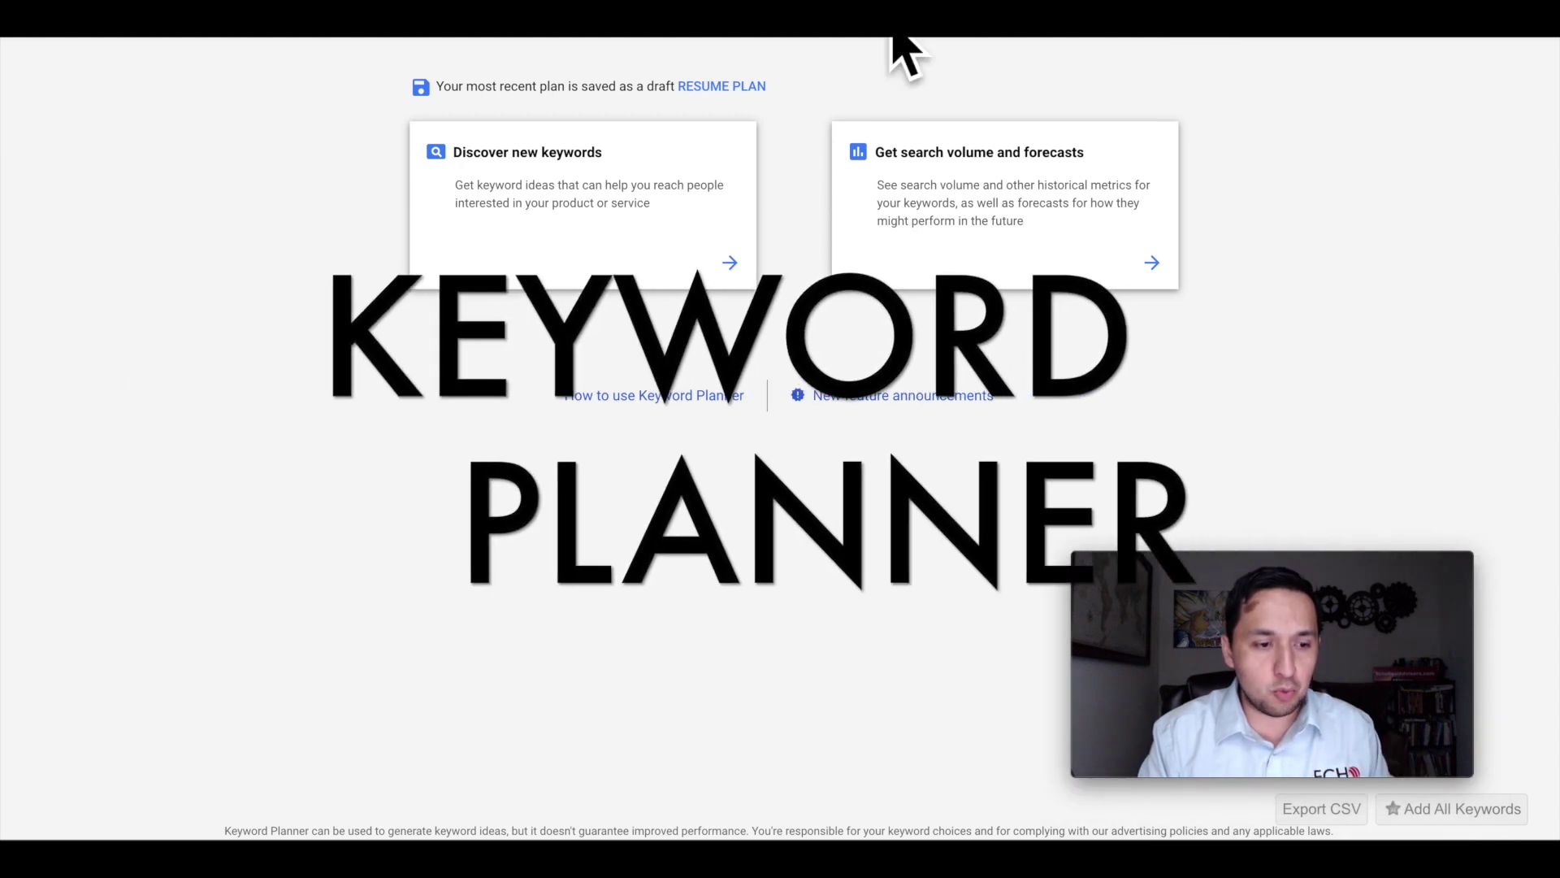
Step: Open Keyword Planner's 'Get search volume and forecasts' entry from the Tools menu
click(1203, 35)
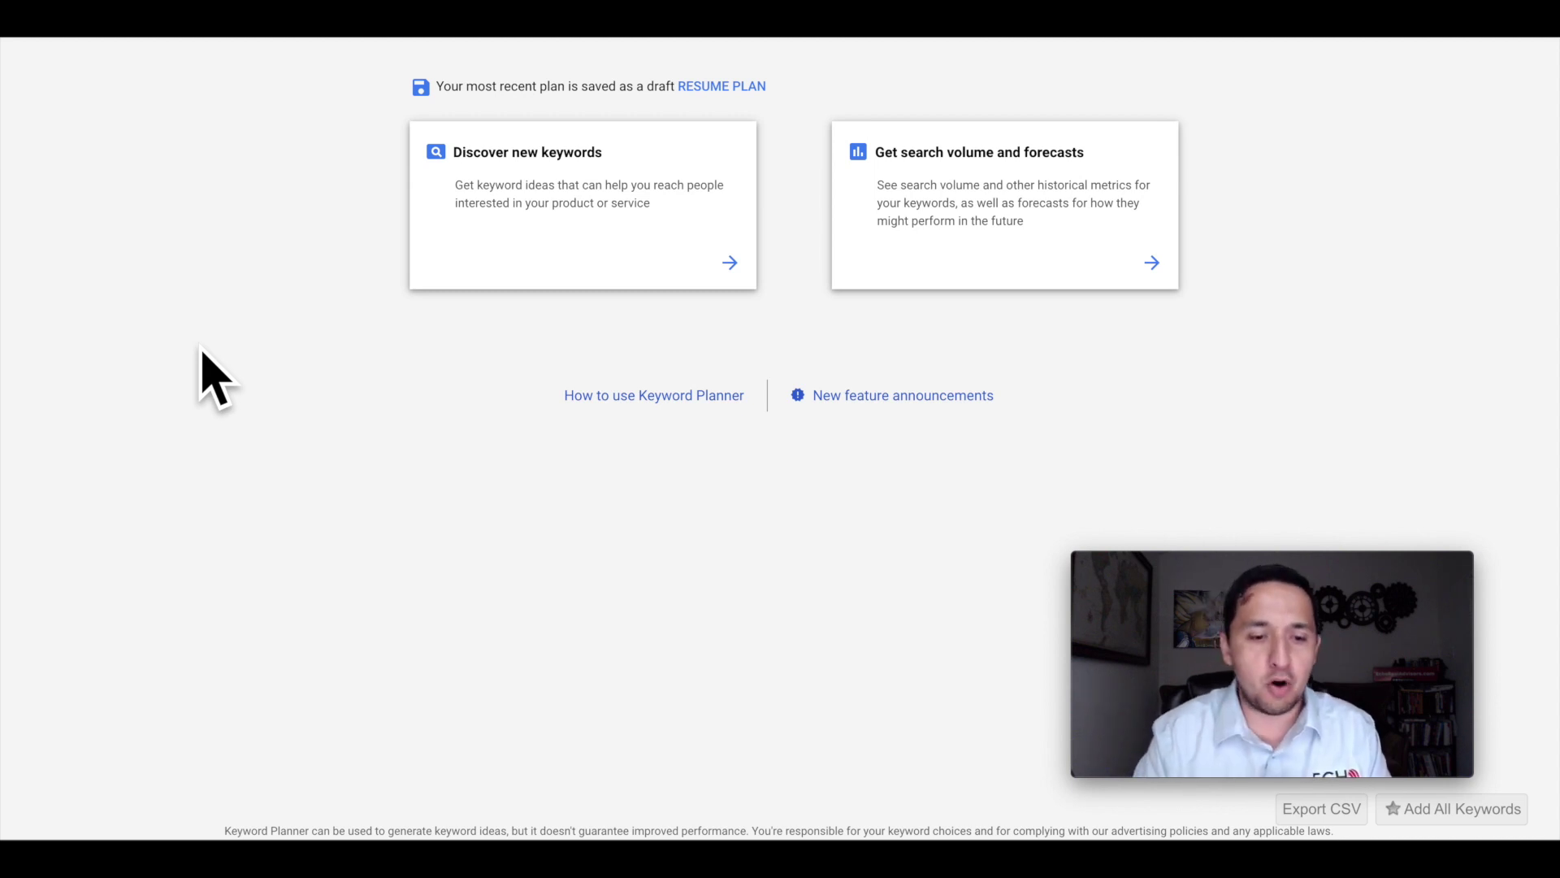
click(947, 228)
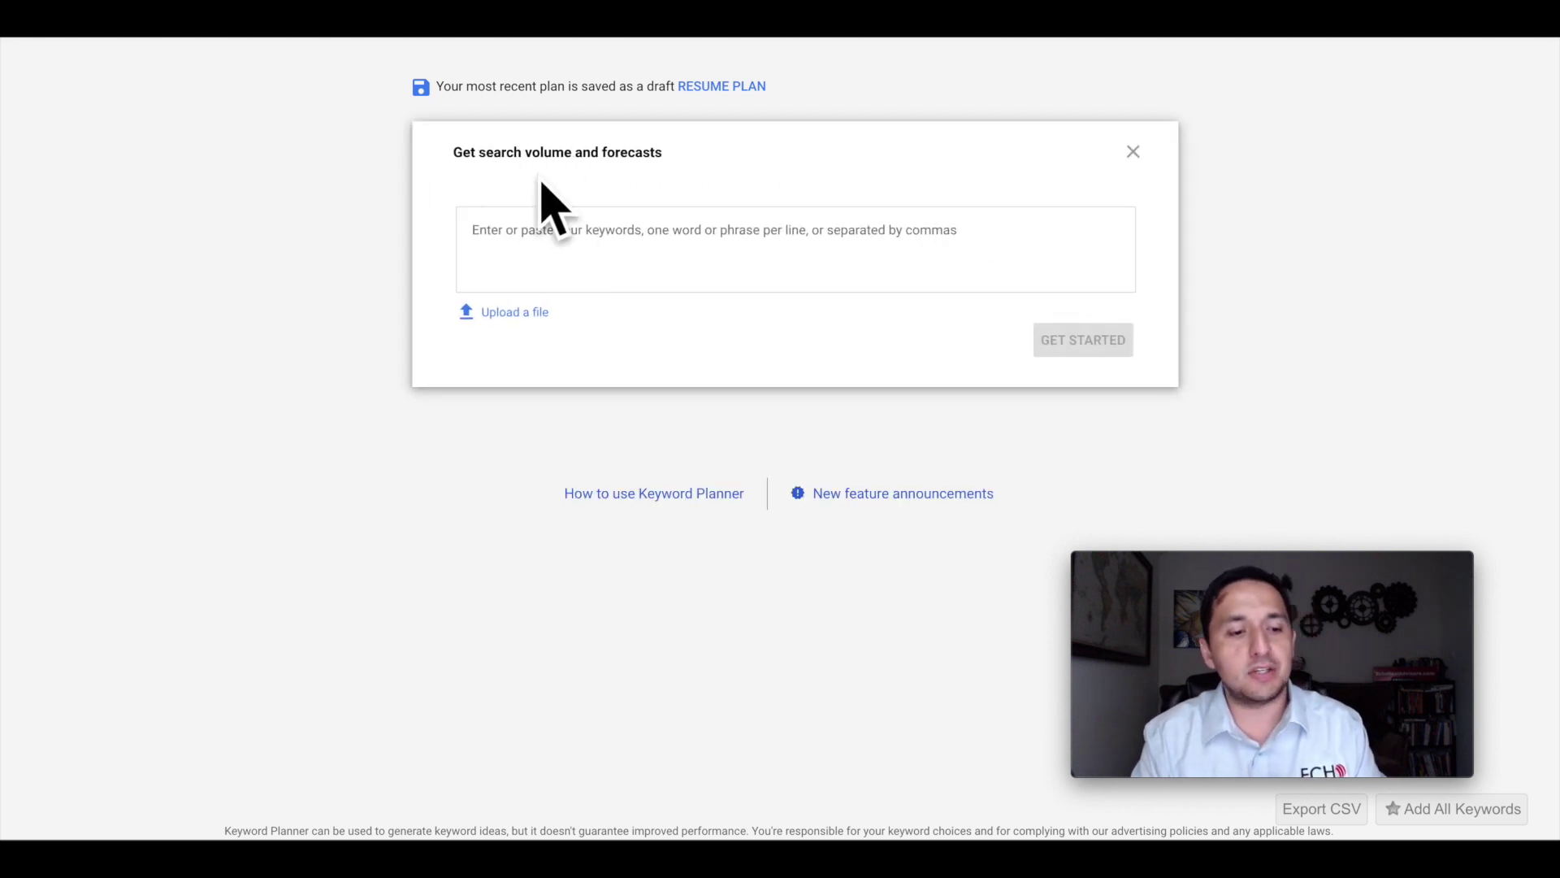
click(1133, 151)
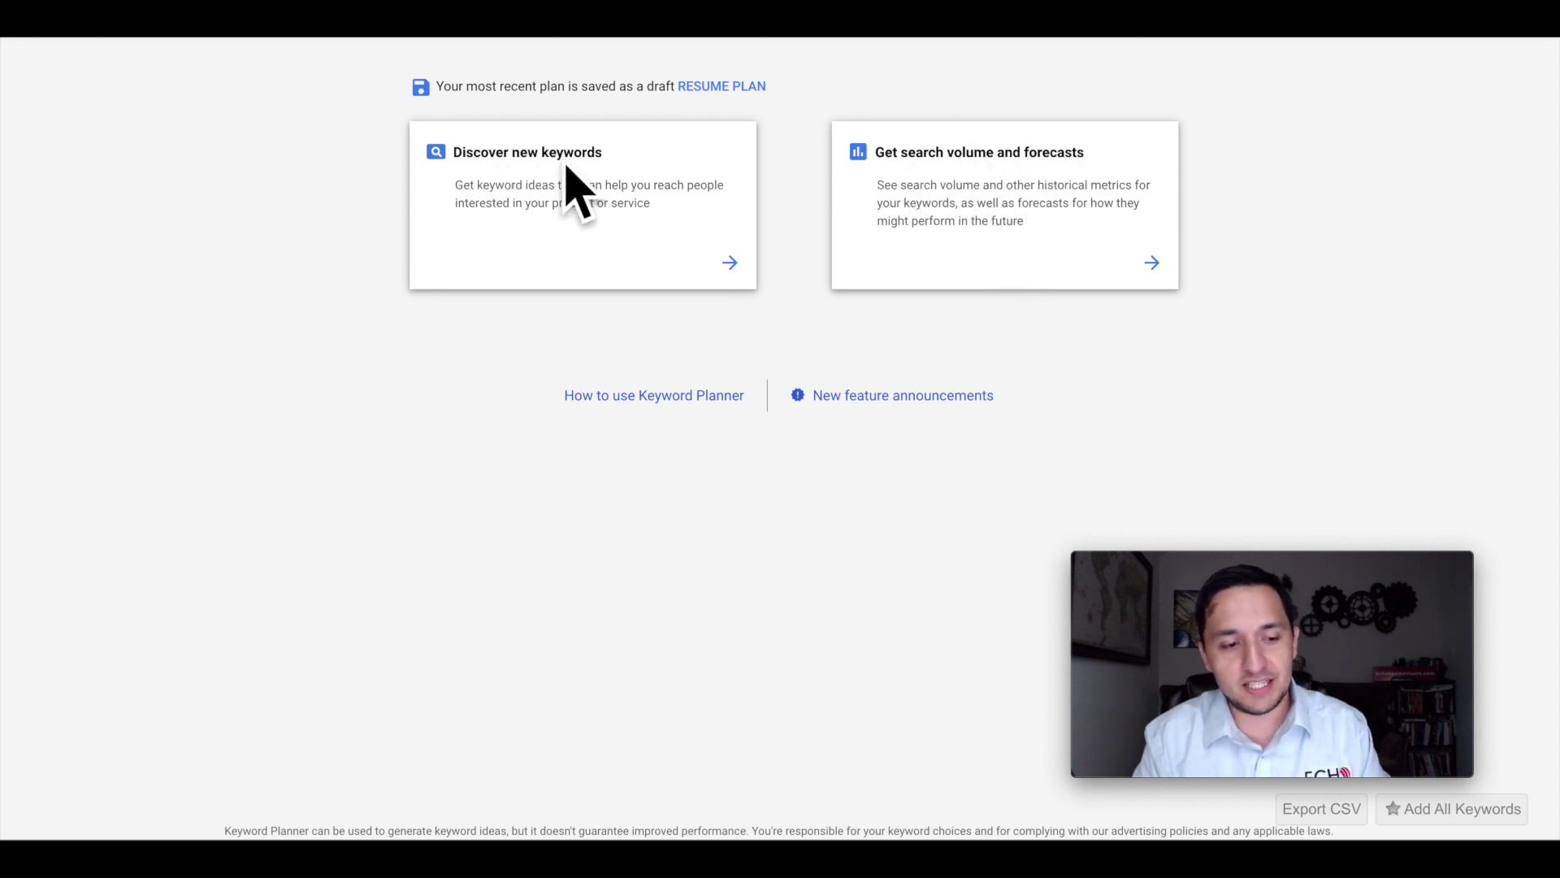
click(989, 196)
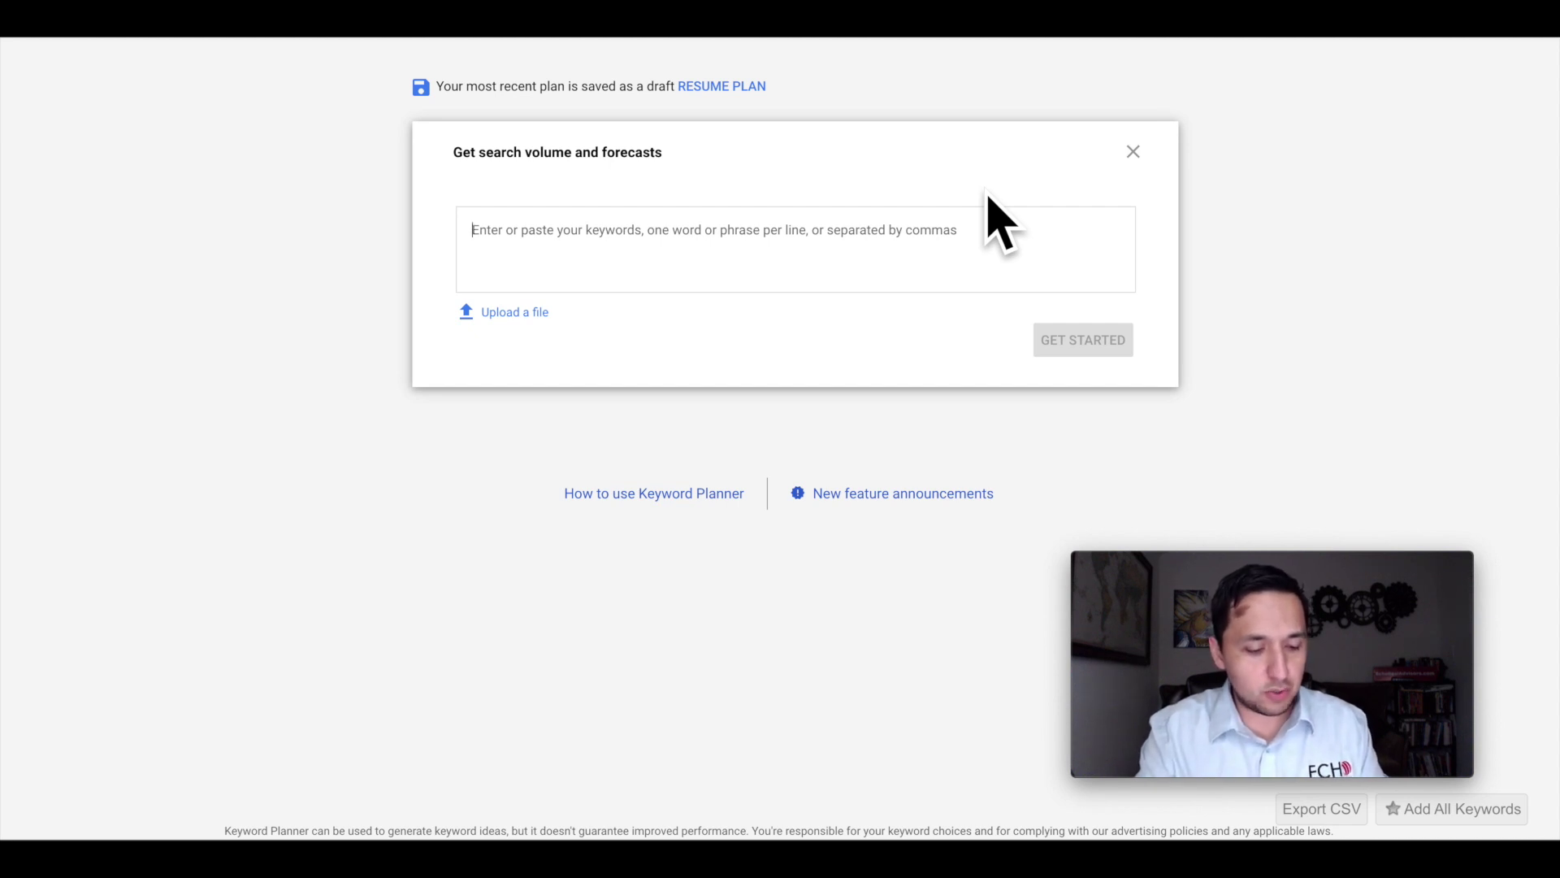
Step: Get a forecast for the keyword 'real estate agent': about 15K clicks, $27K cost
text(real estate agent)
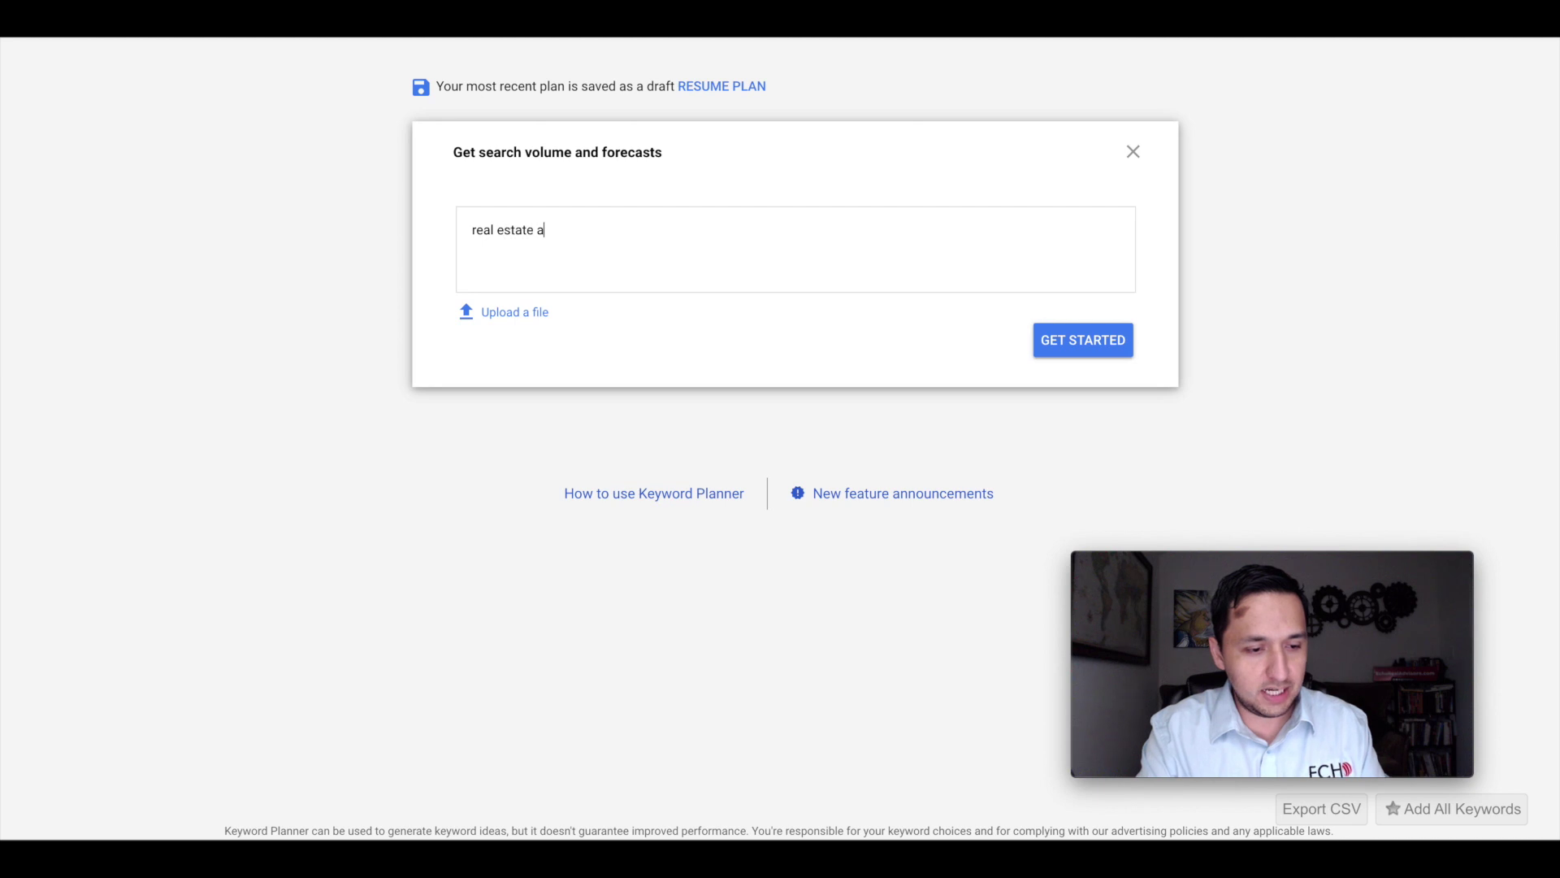
click(1071, 370)
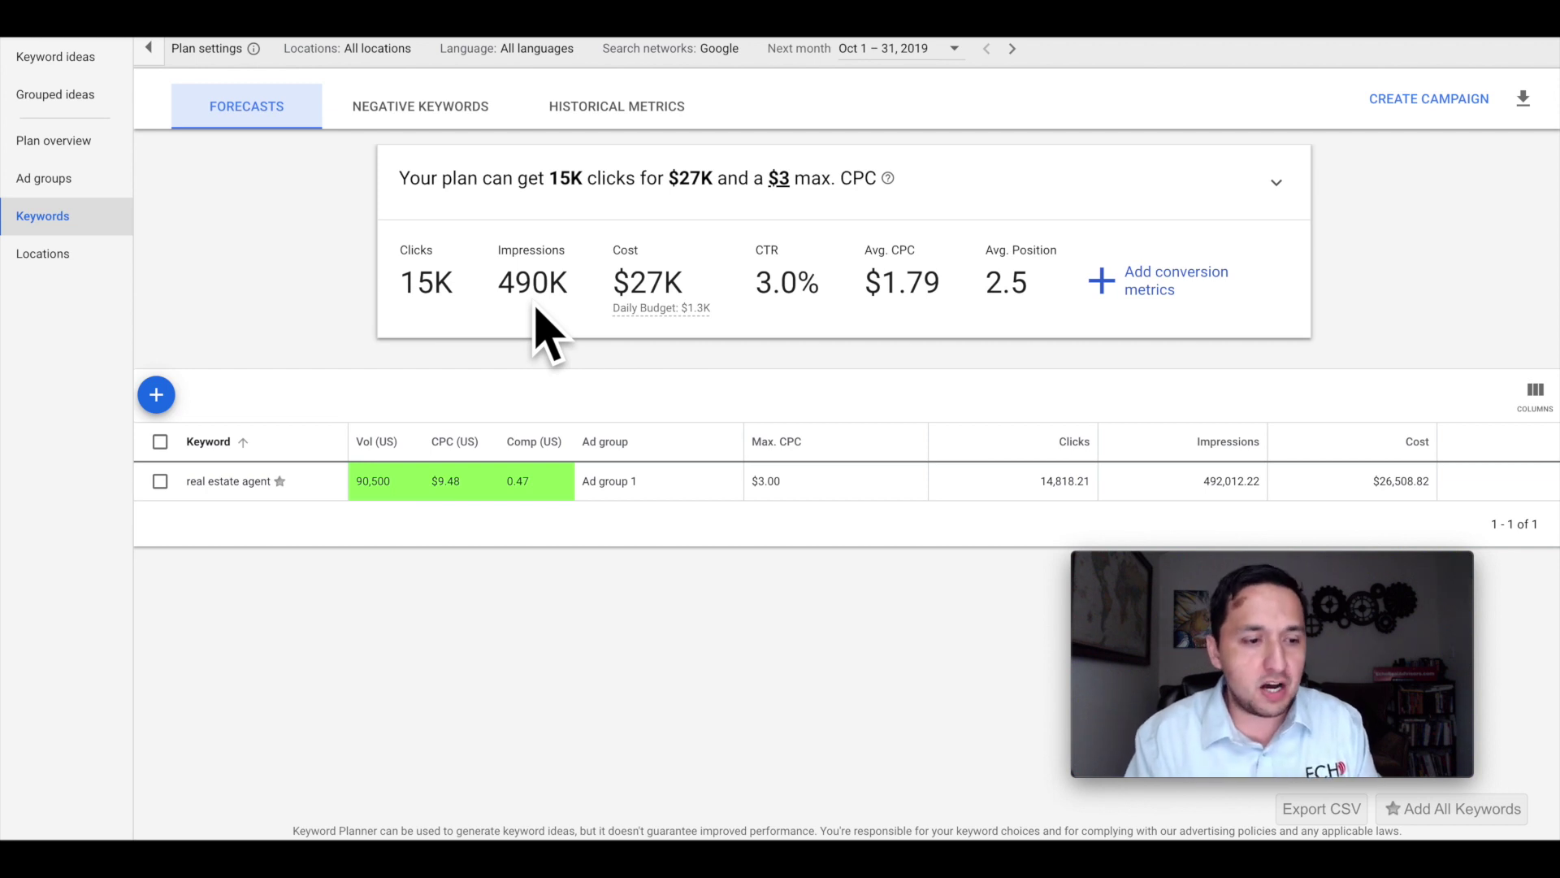
Step: Target the plan at Texas, United States, replacing the mistaken Mayotte location, then add keywords
click(376, 49)
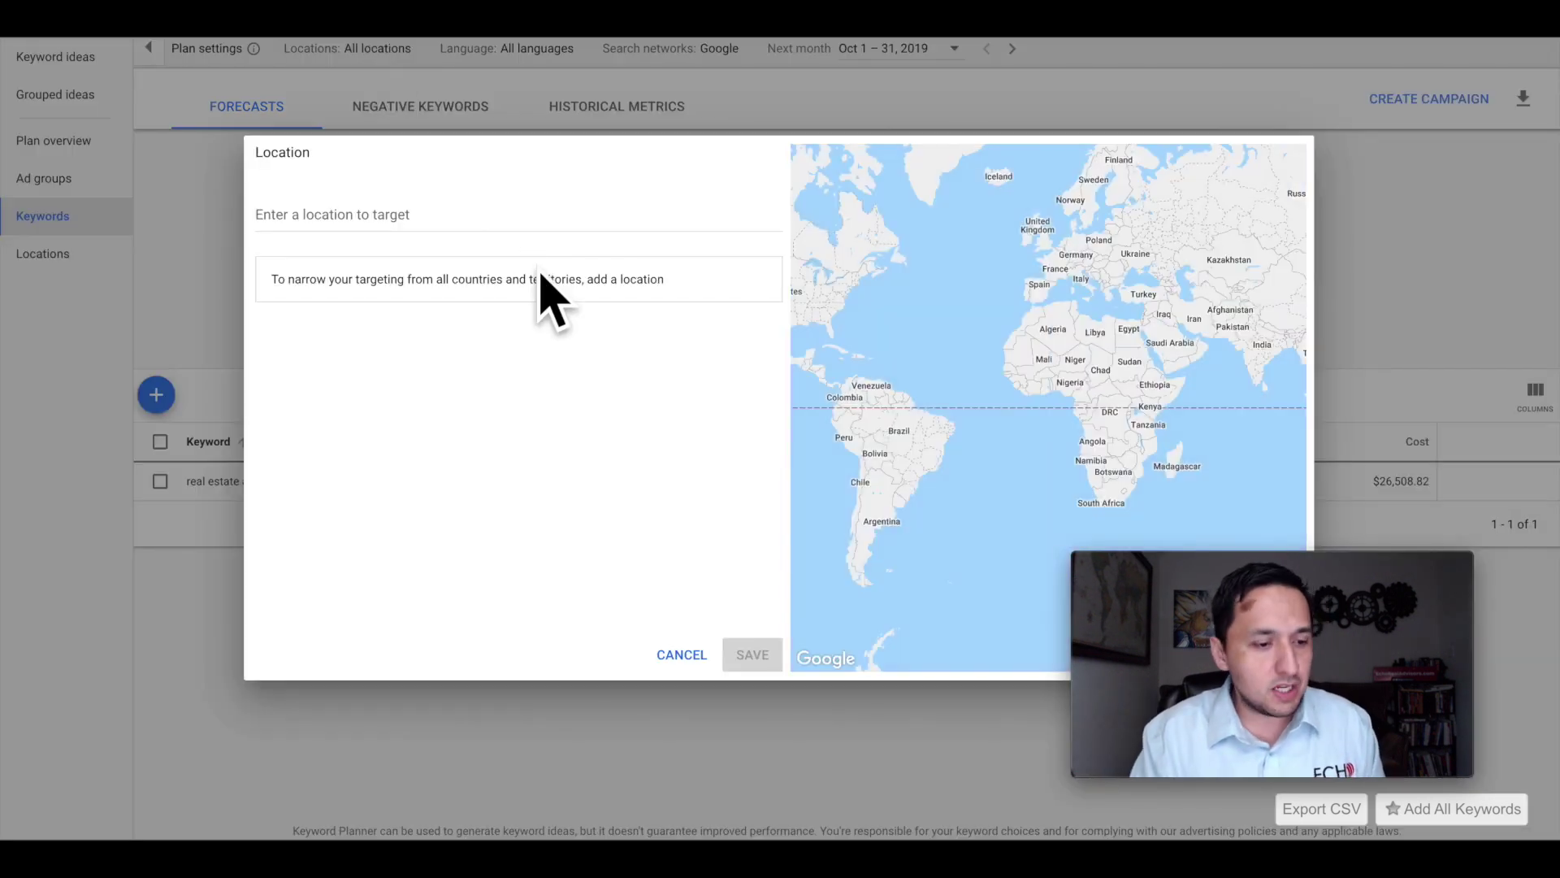
click(338, 216)
text(te)
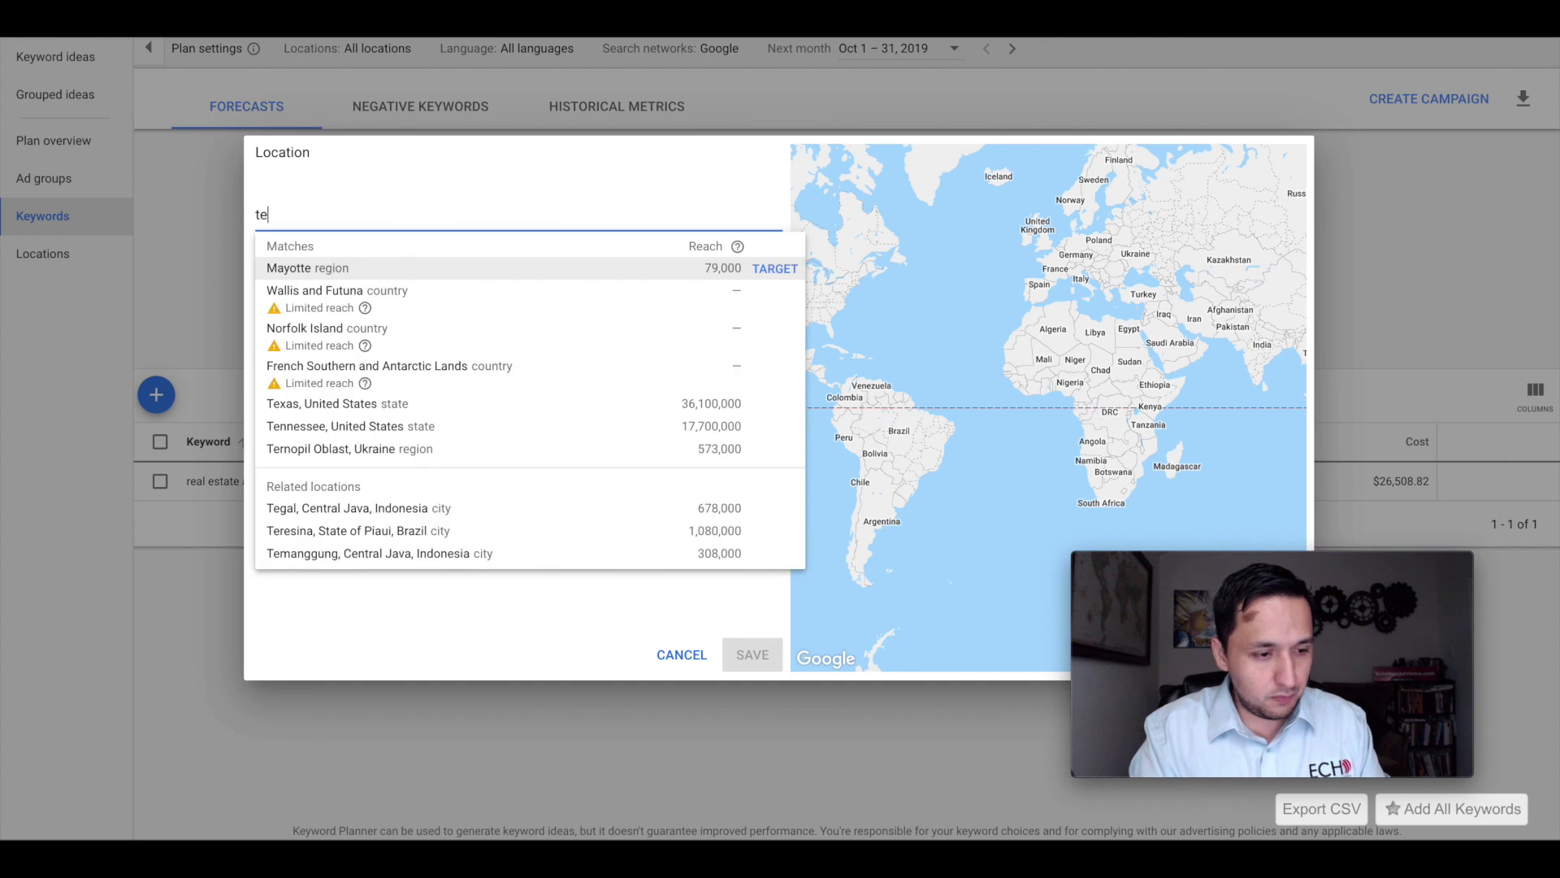
text(xas)
key(Return)
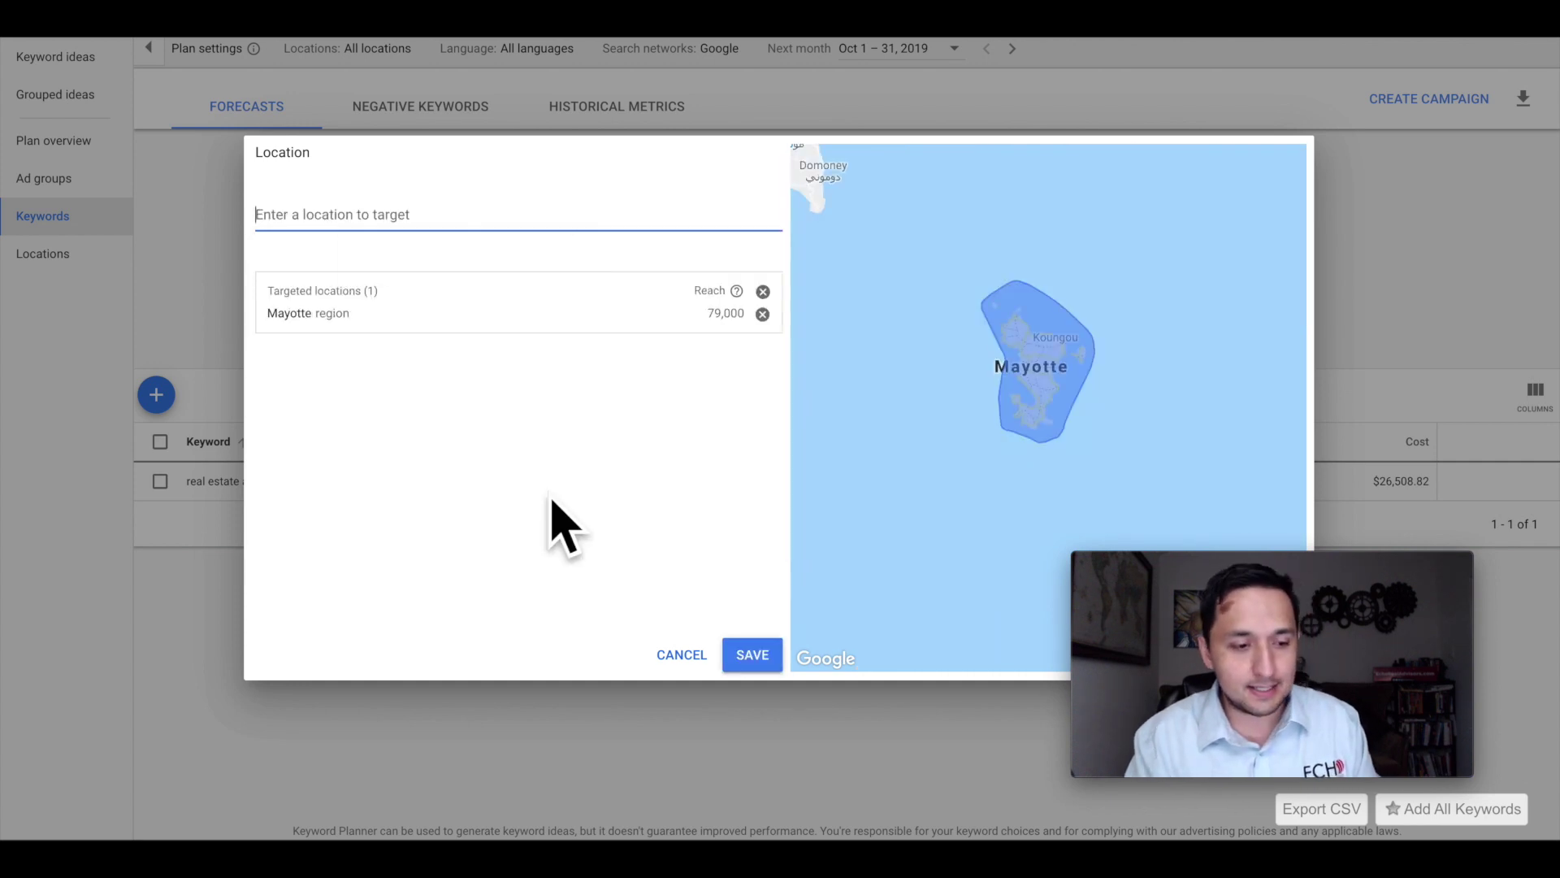
click(762, 313)
click(762, 314)
click(413, 213)
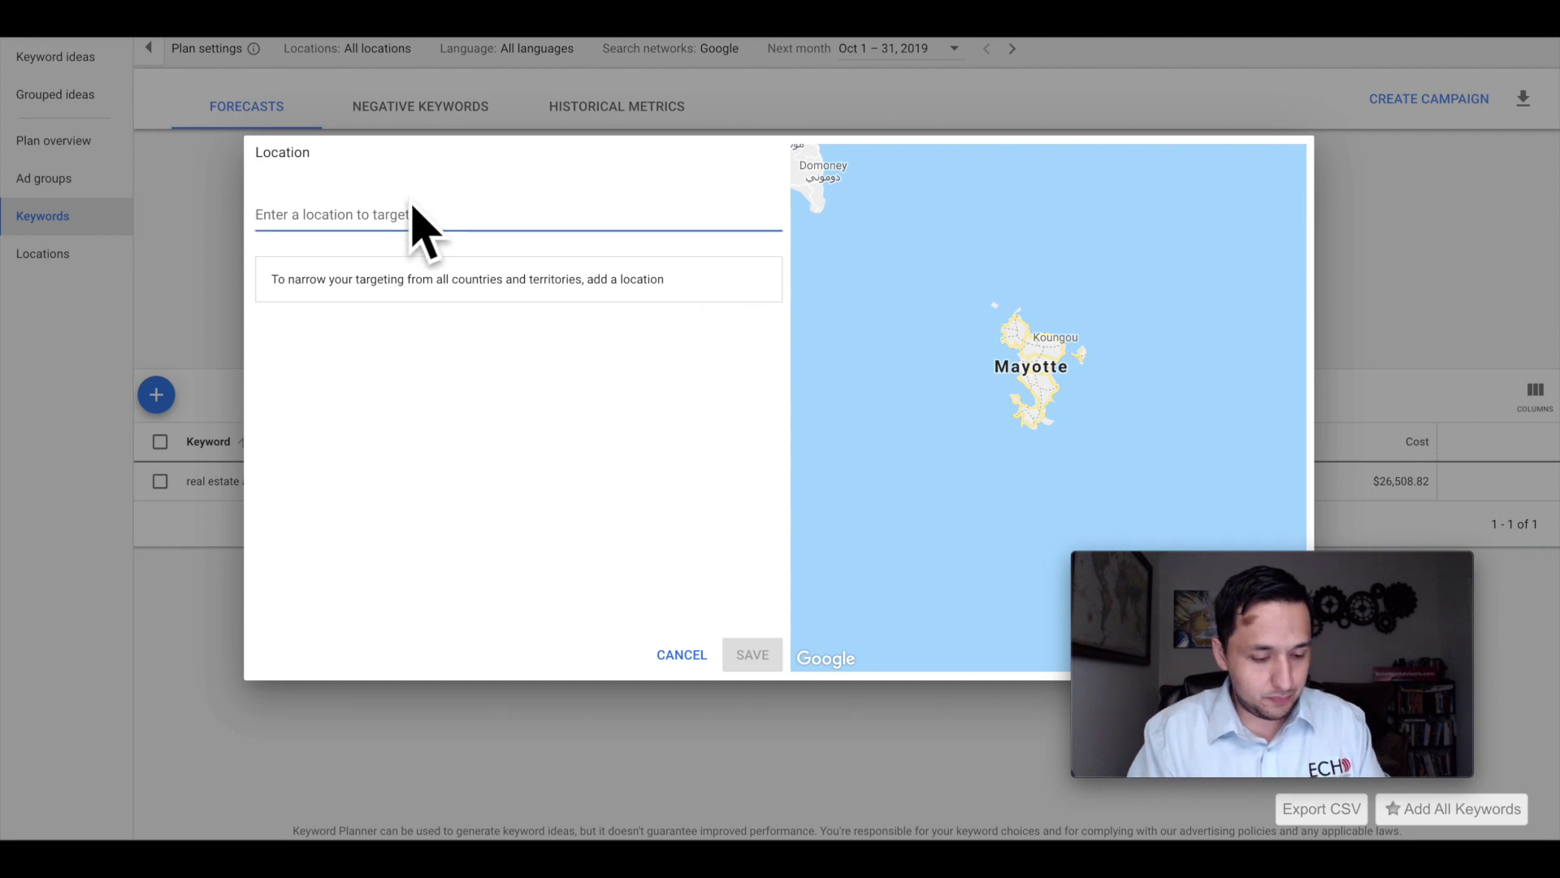
text(texas)
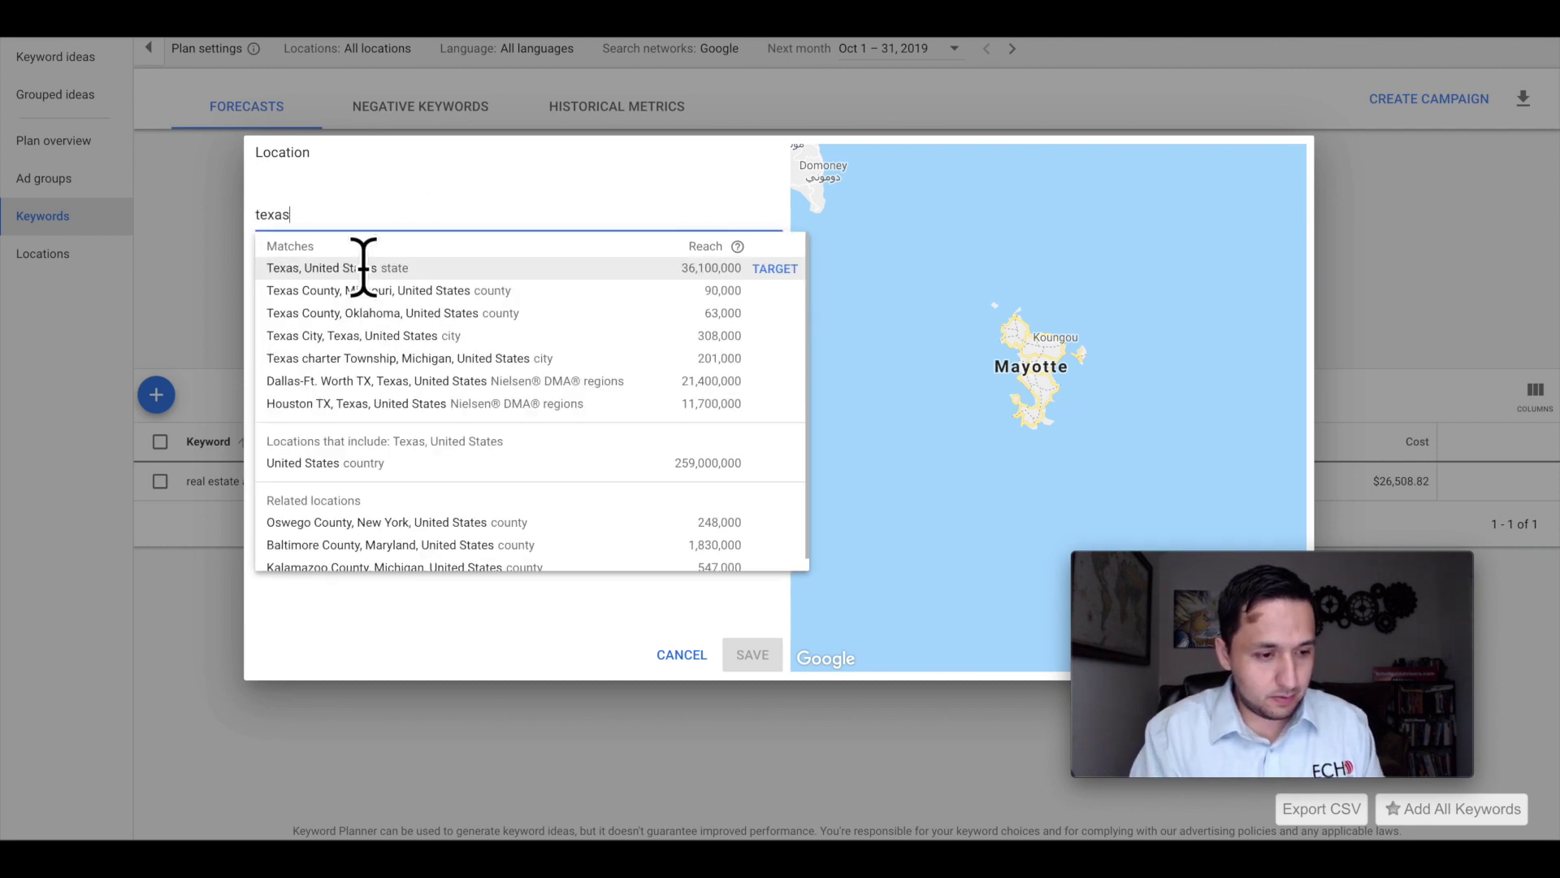
click(700, 269)
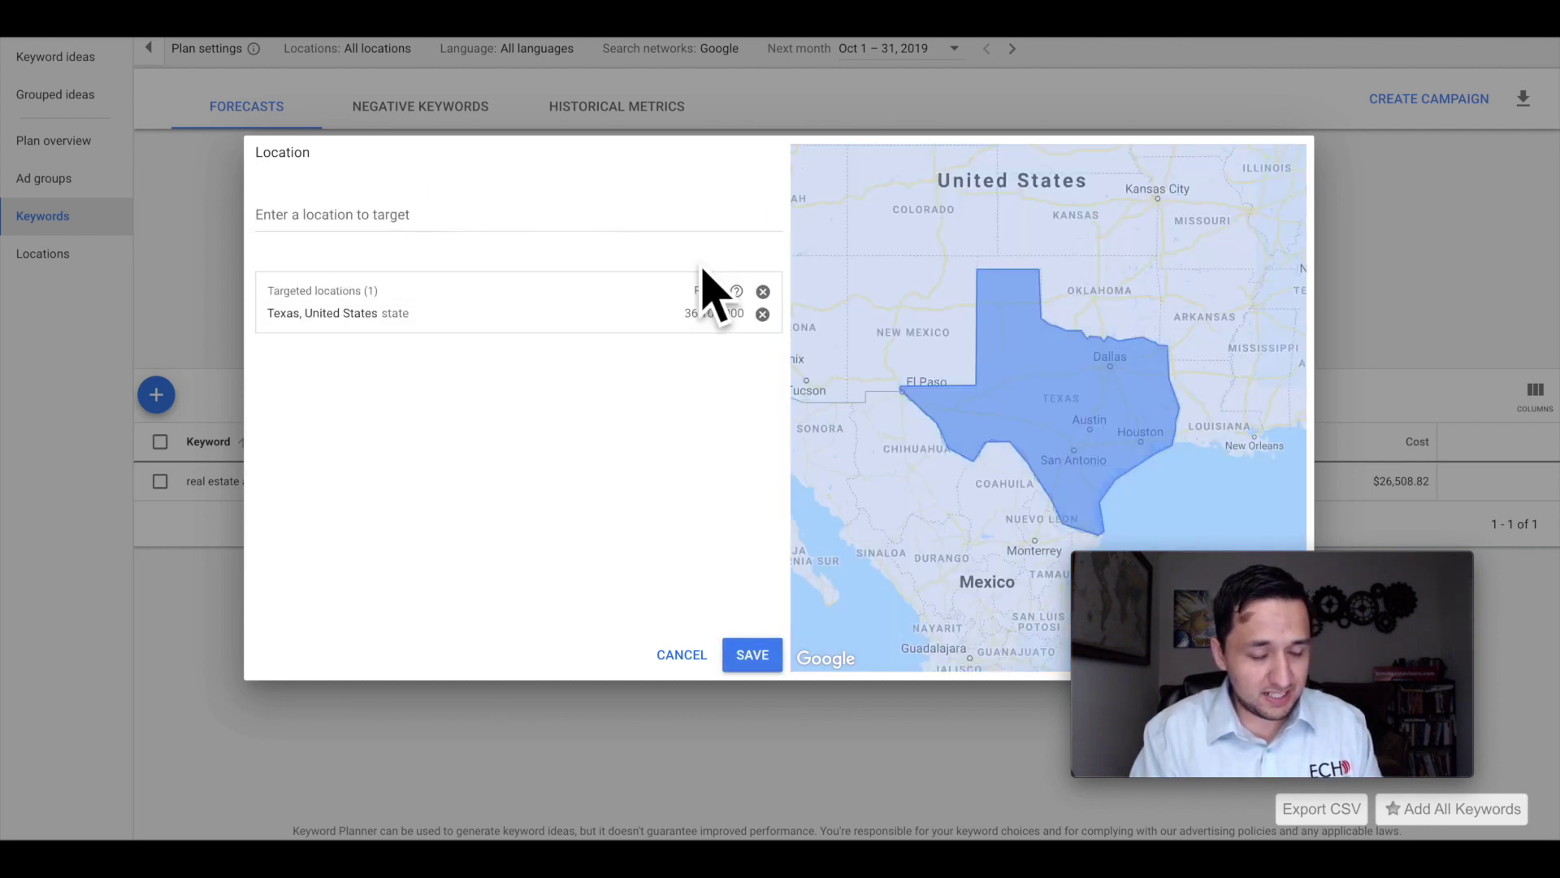
click(744, 654)
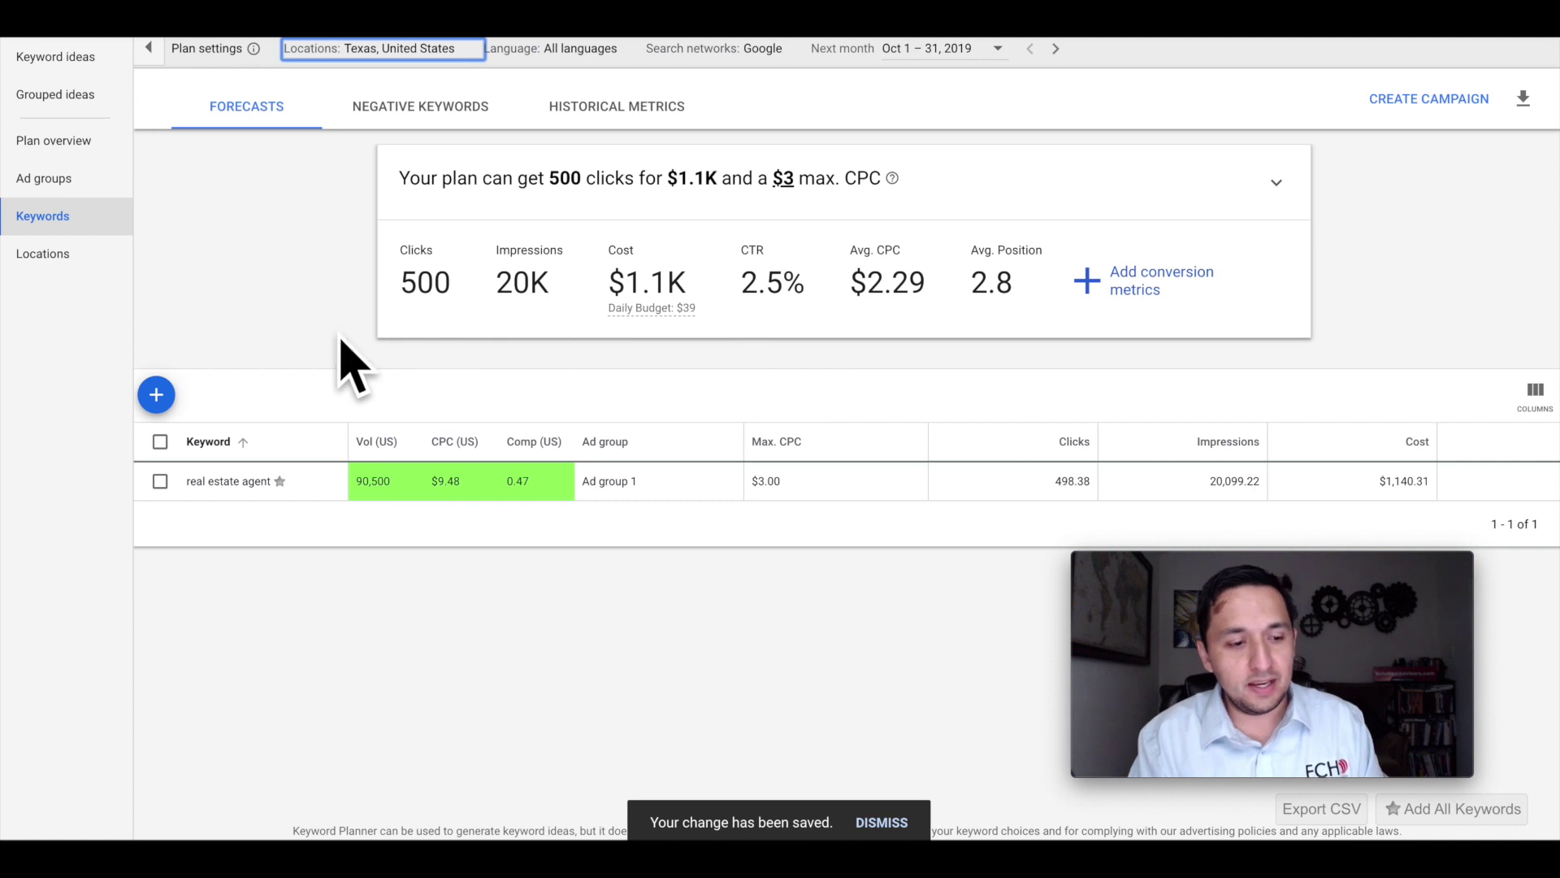
click(156, 395)
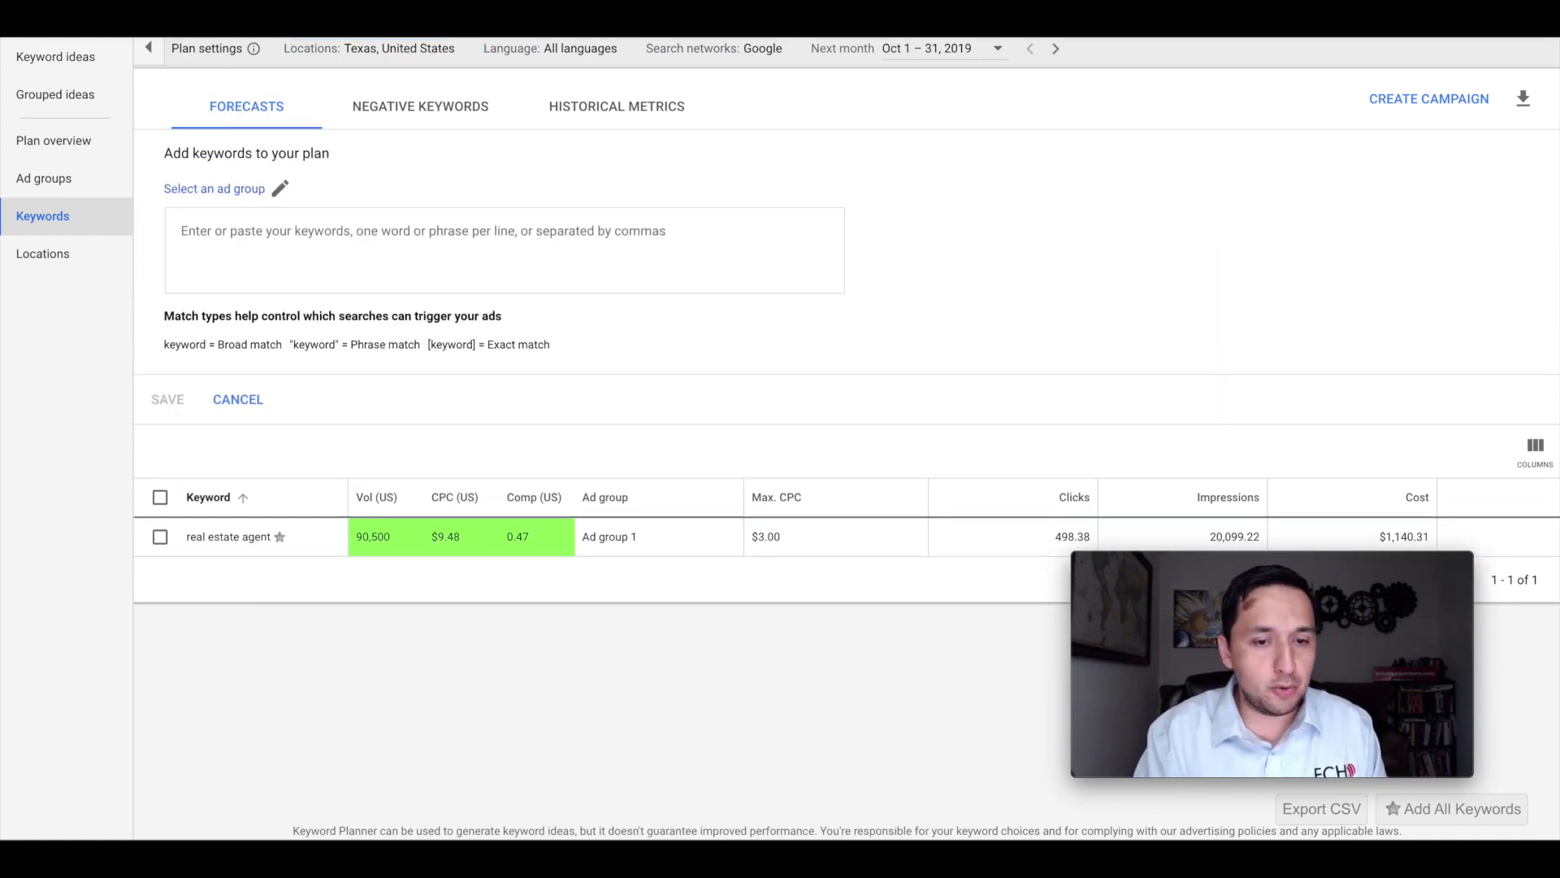
Step: Discover new keyword ideas for 'real estate agent' in Keyword Planner
click(1196, 36)
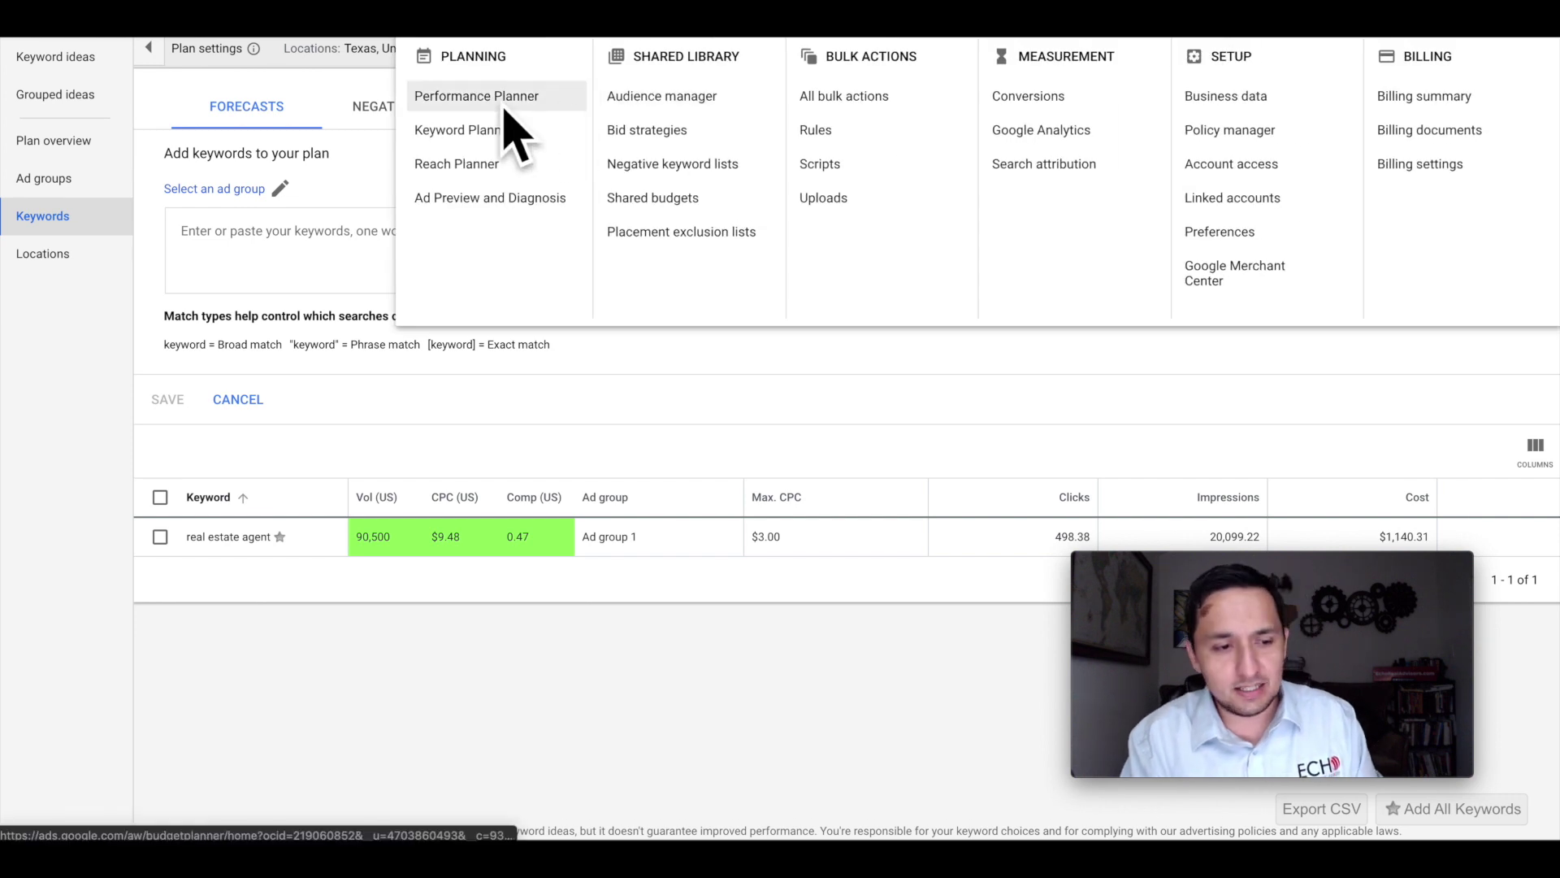
click(475, 133)
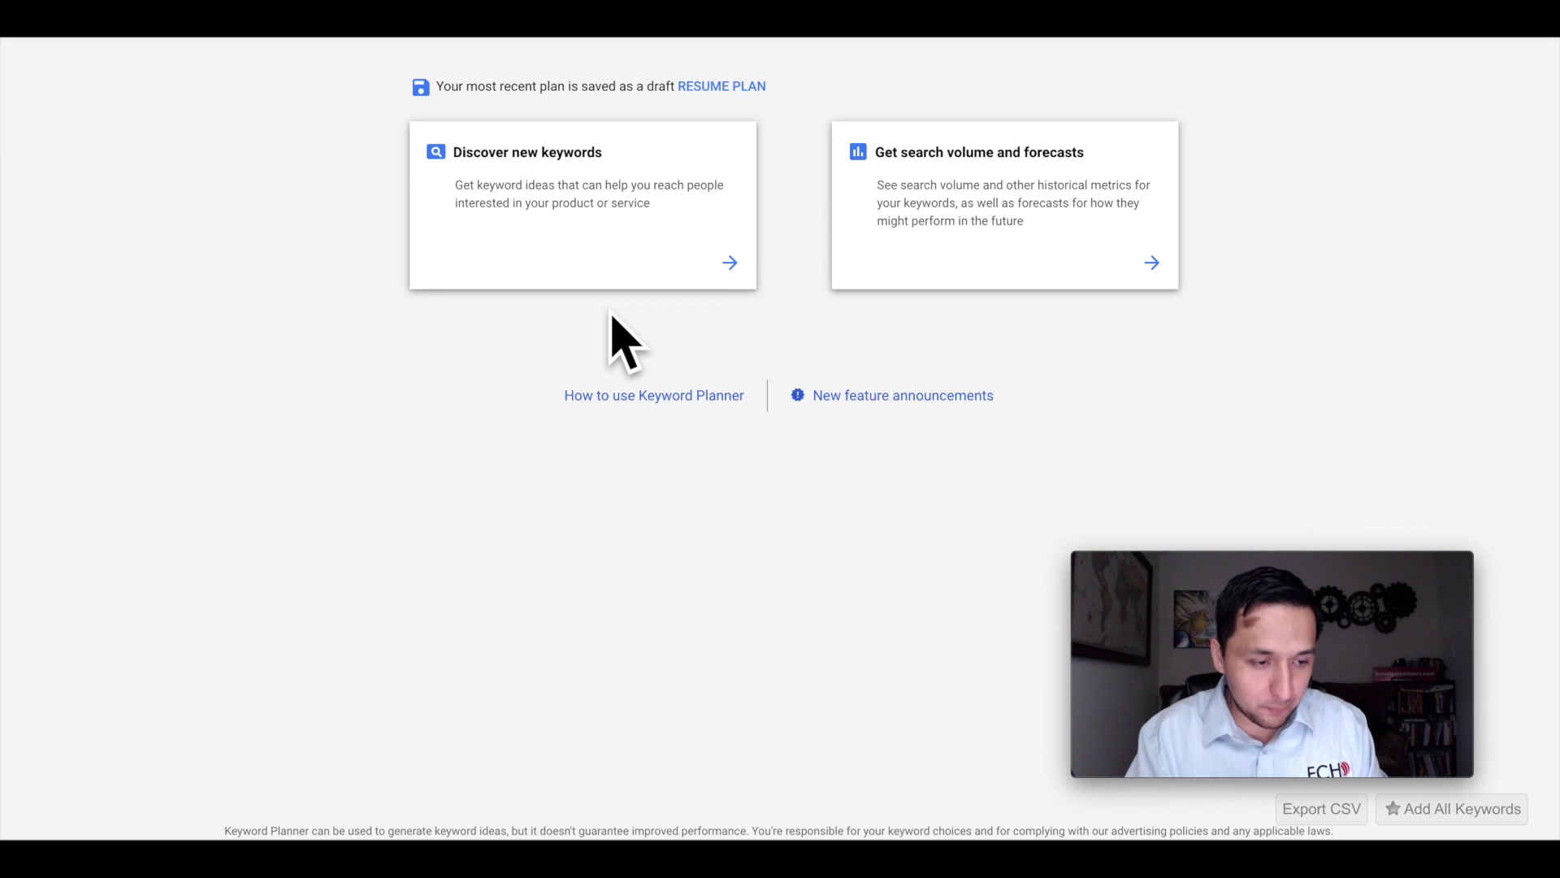
click(600, 202)
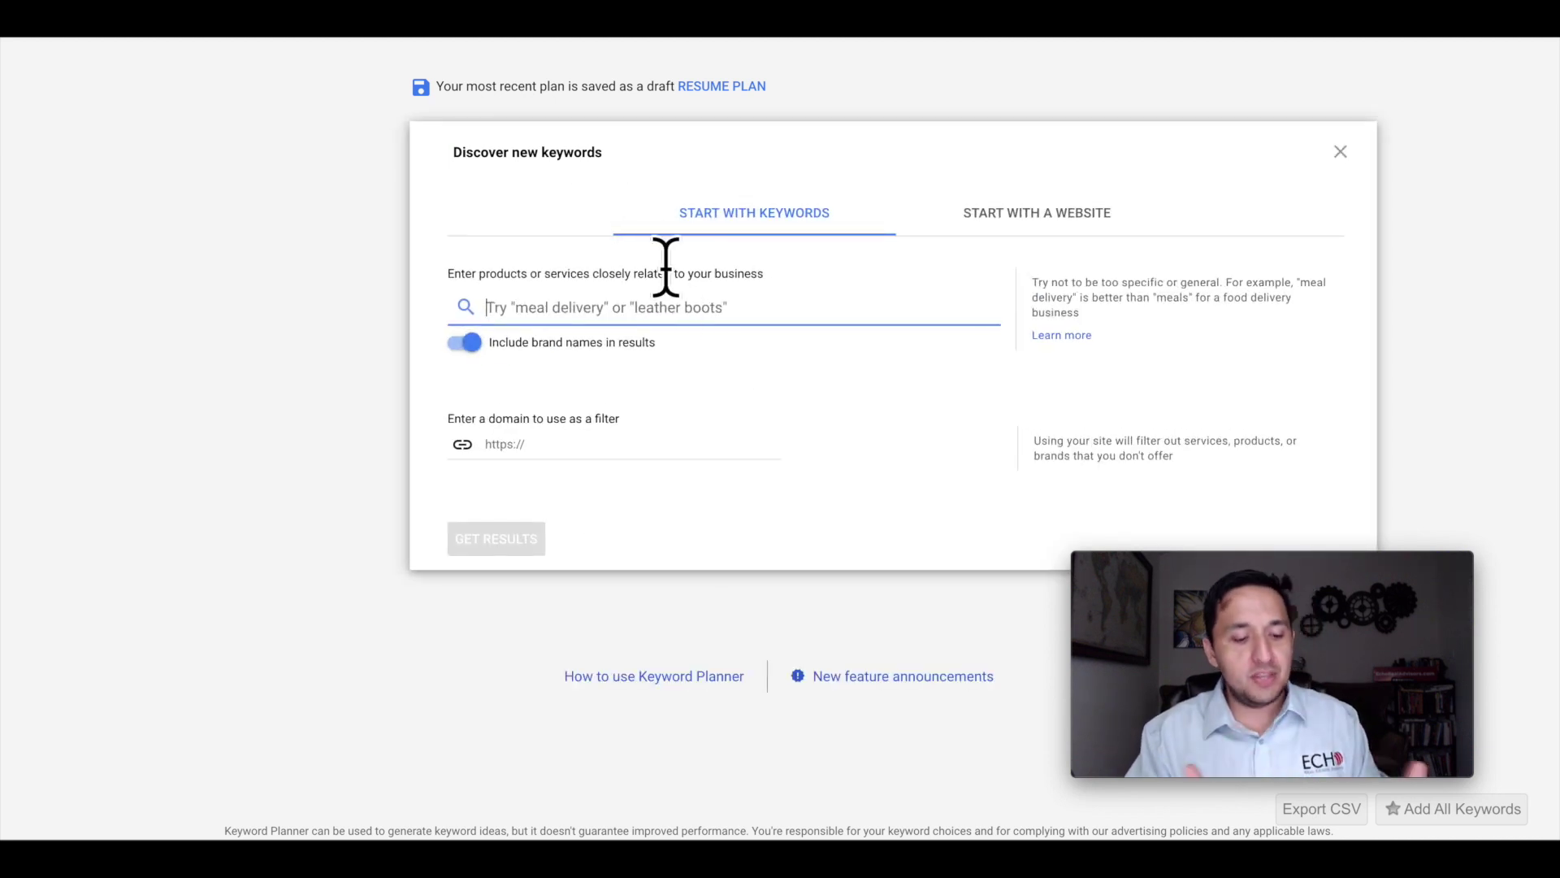
text(real )
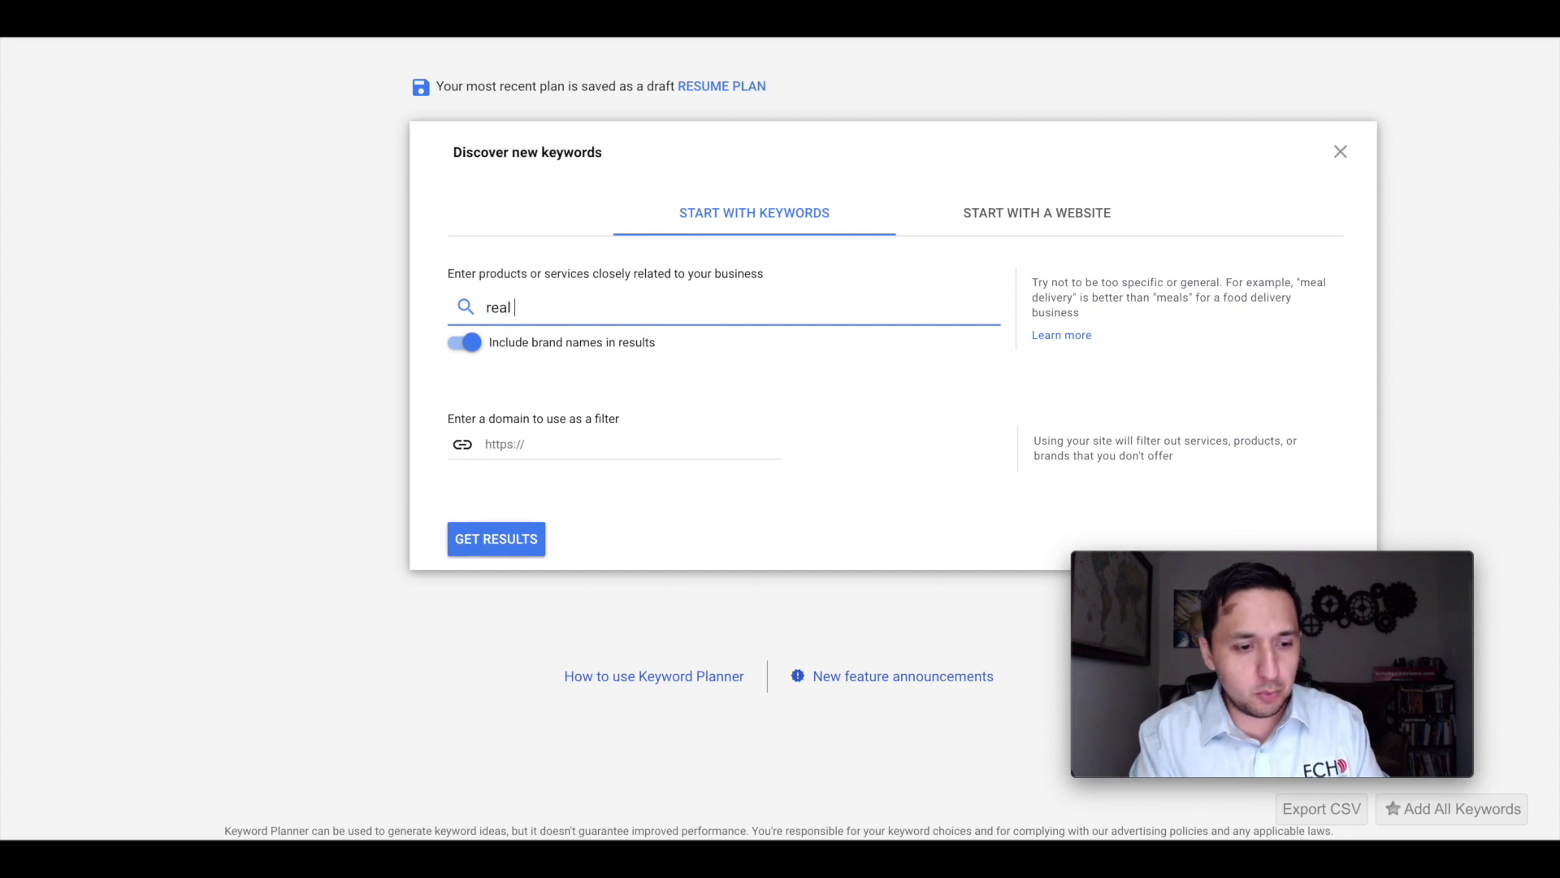
text(estate agent)
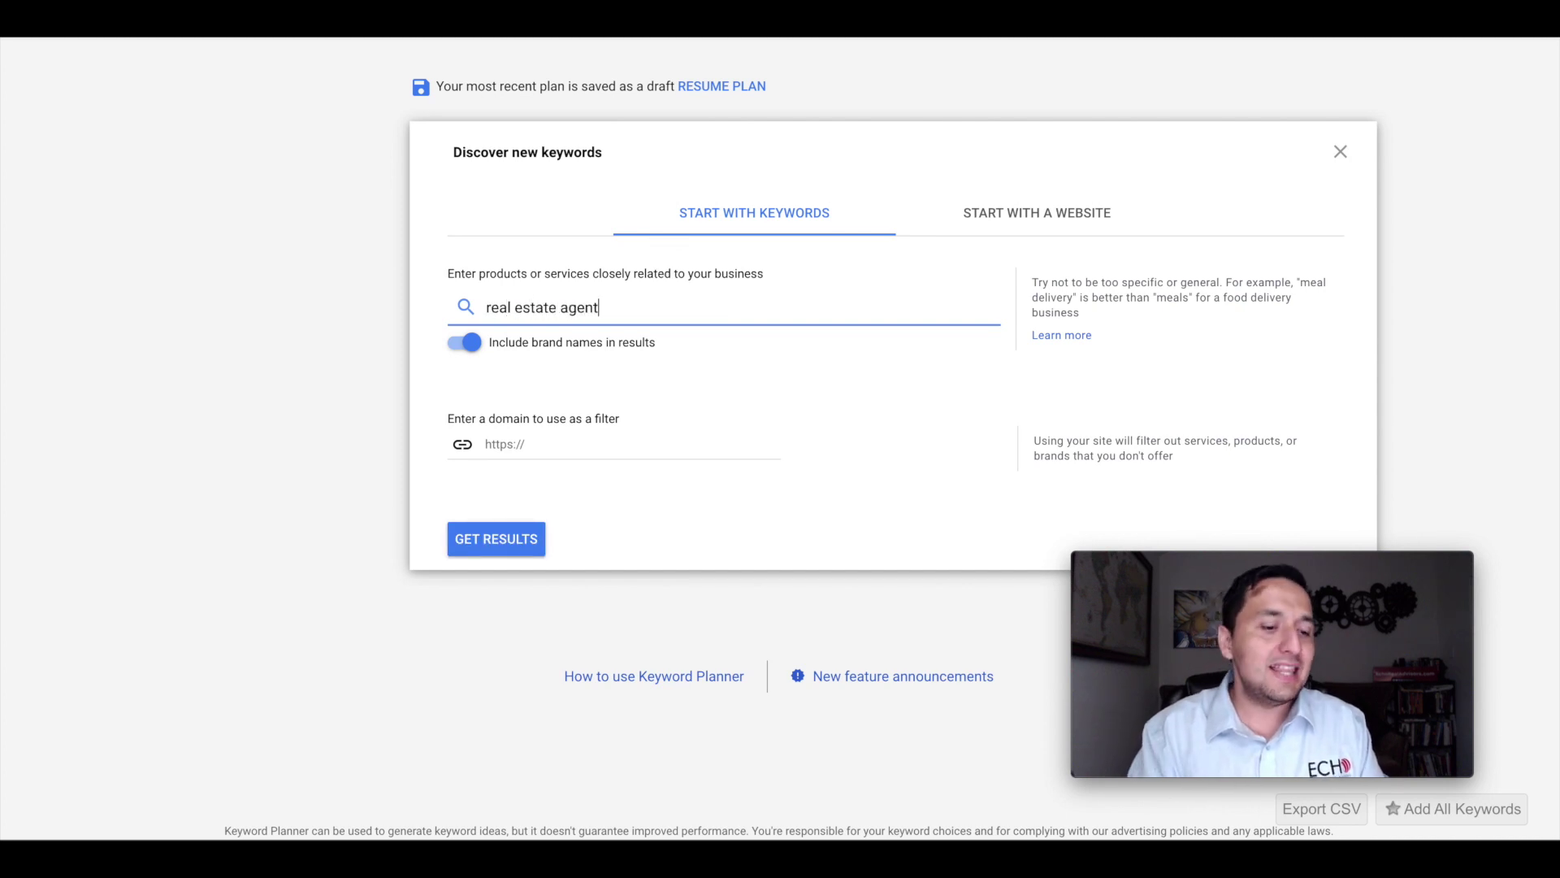
click(504, 539)
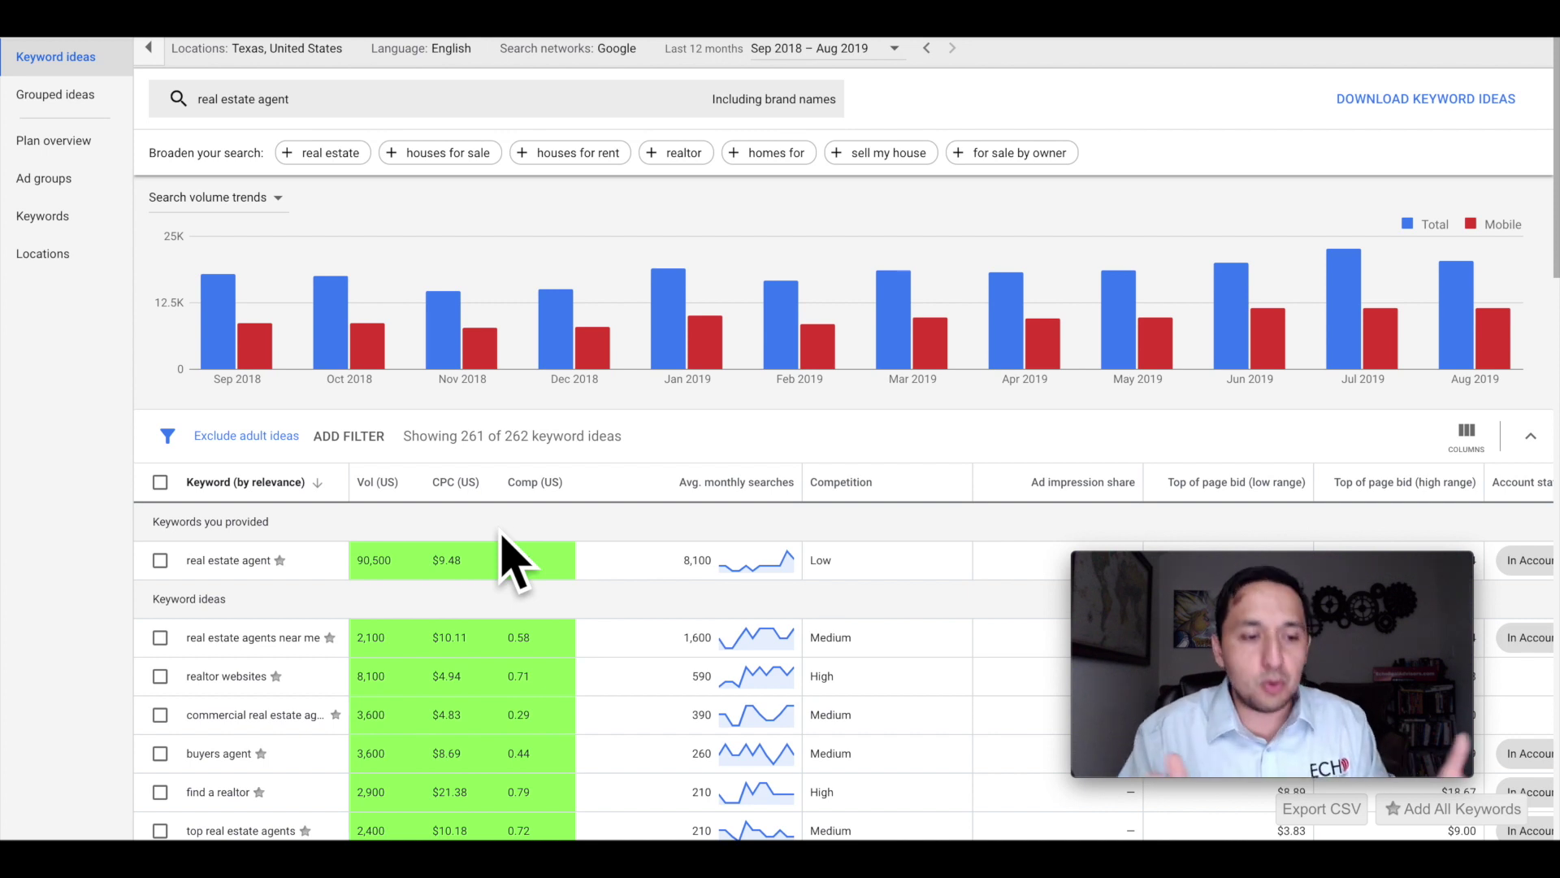
Step: Scroll through the keyword ideas table to review search volumes and bids
scroll(508, 561, down, 6)
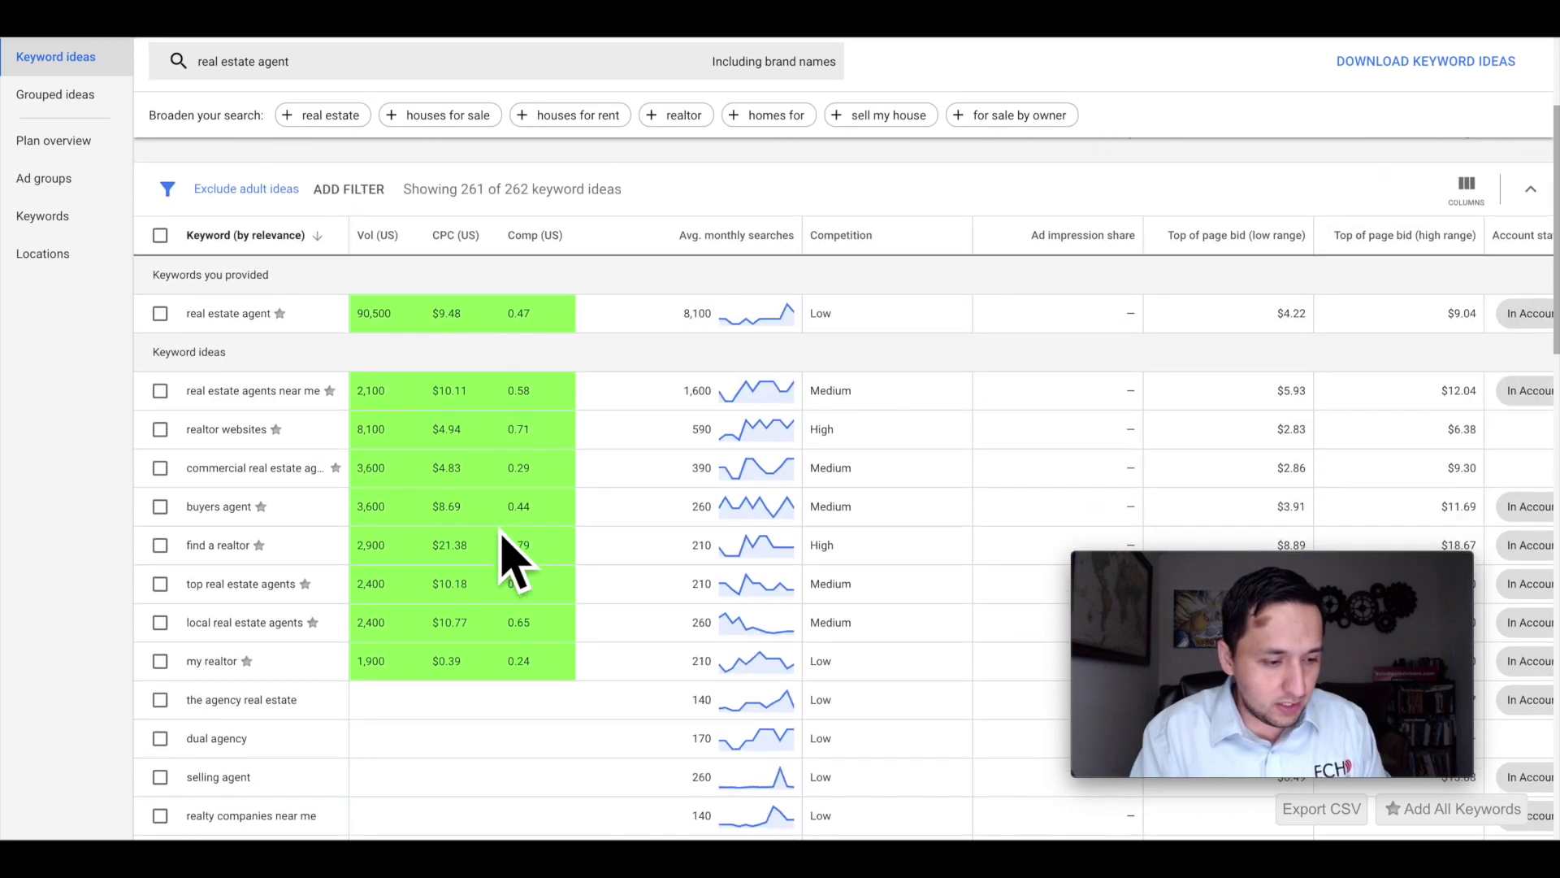
scroll(508, 561, down, 6)
scroll(510, 561, up, 12)
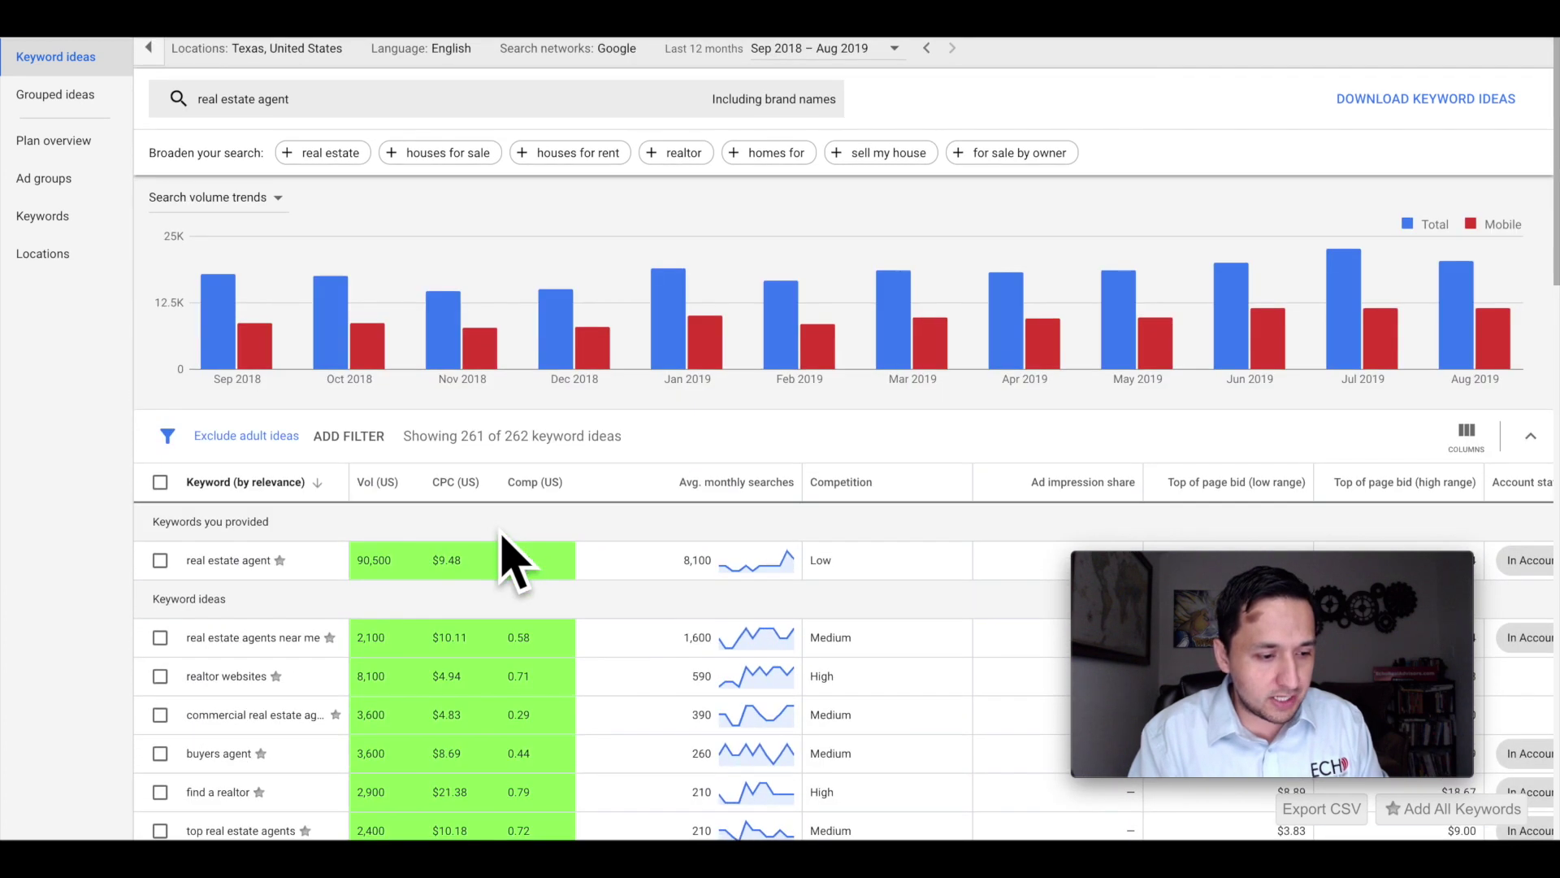
scroll(510, 561, down, 5)
scroll(502, 536, up, 1)
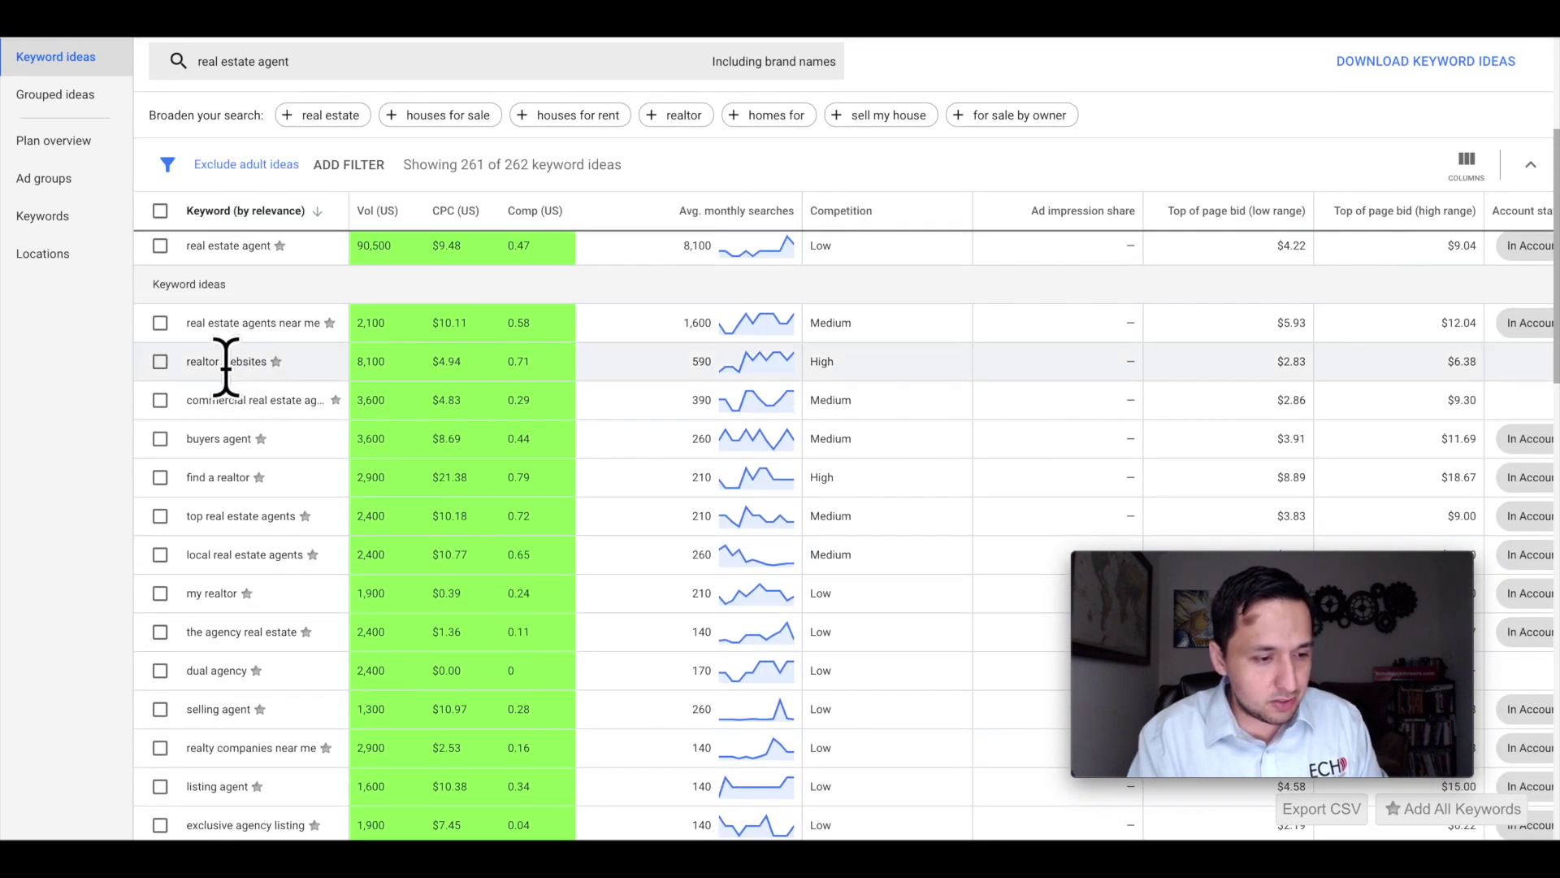
scroll(515, 368, up, 2)
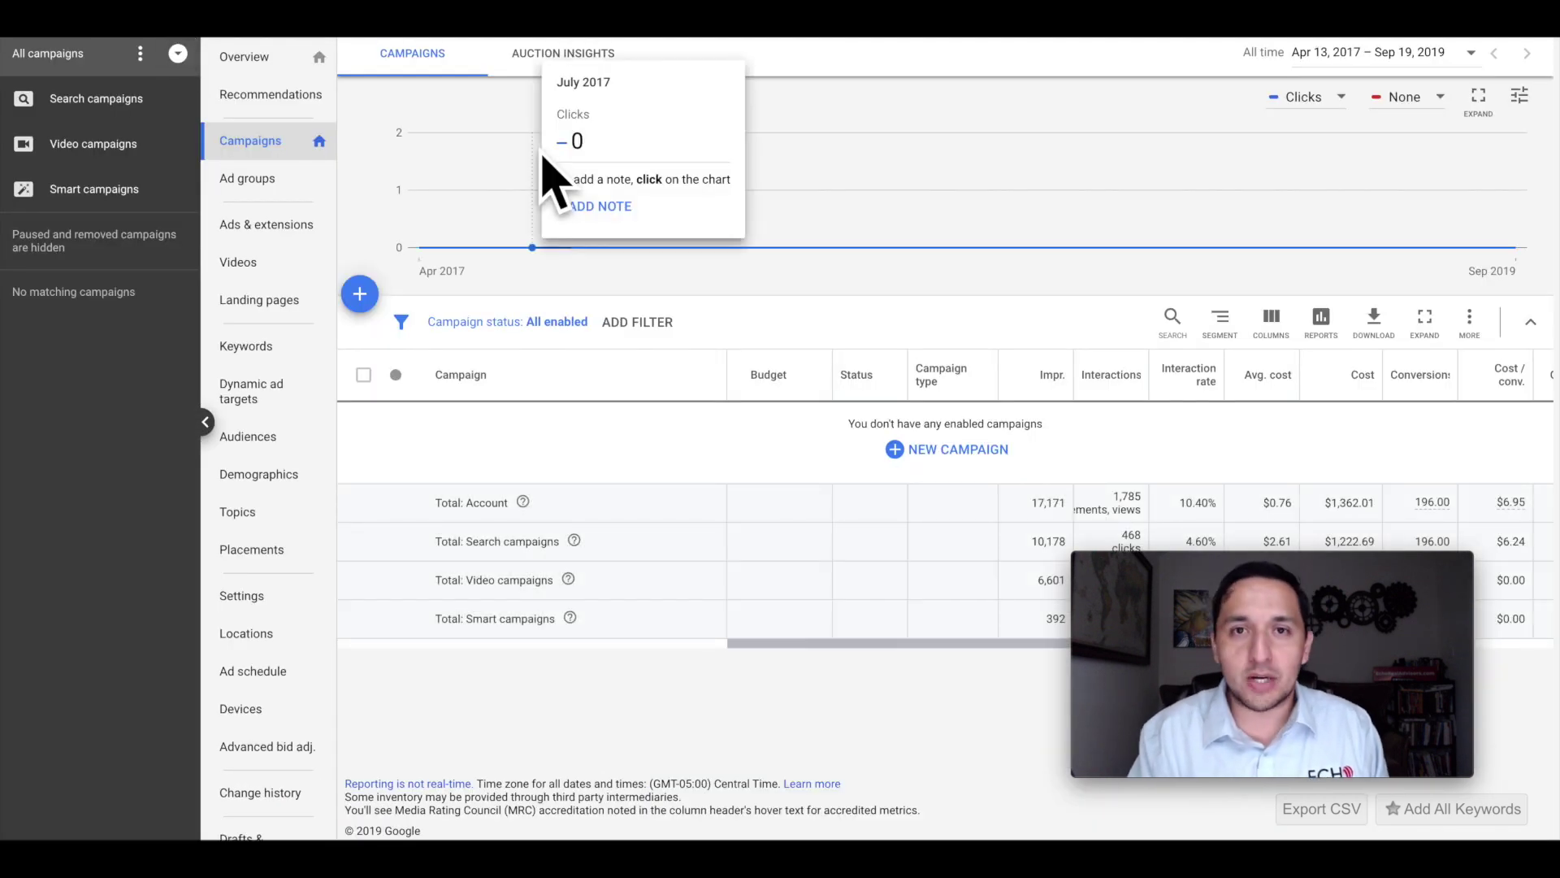
Step: Create a new Search campaign with the Leads goal, reached through Website visits
click(360, 295)
click(450, 364)
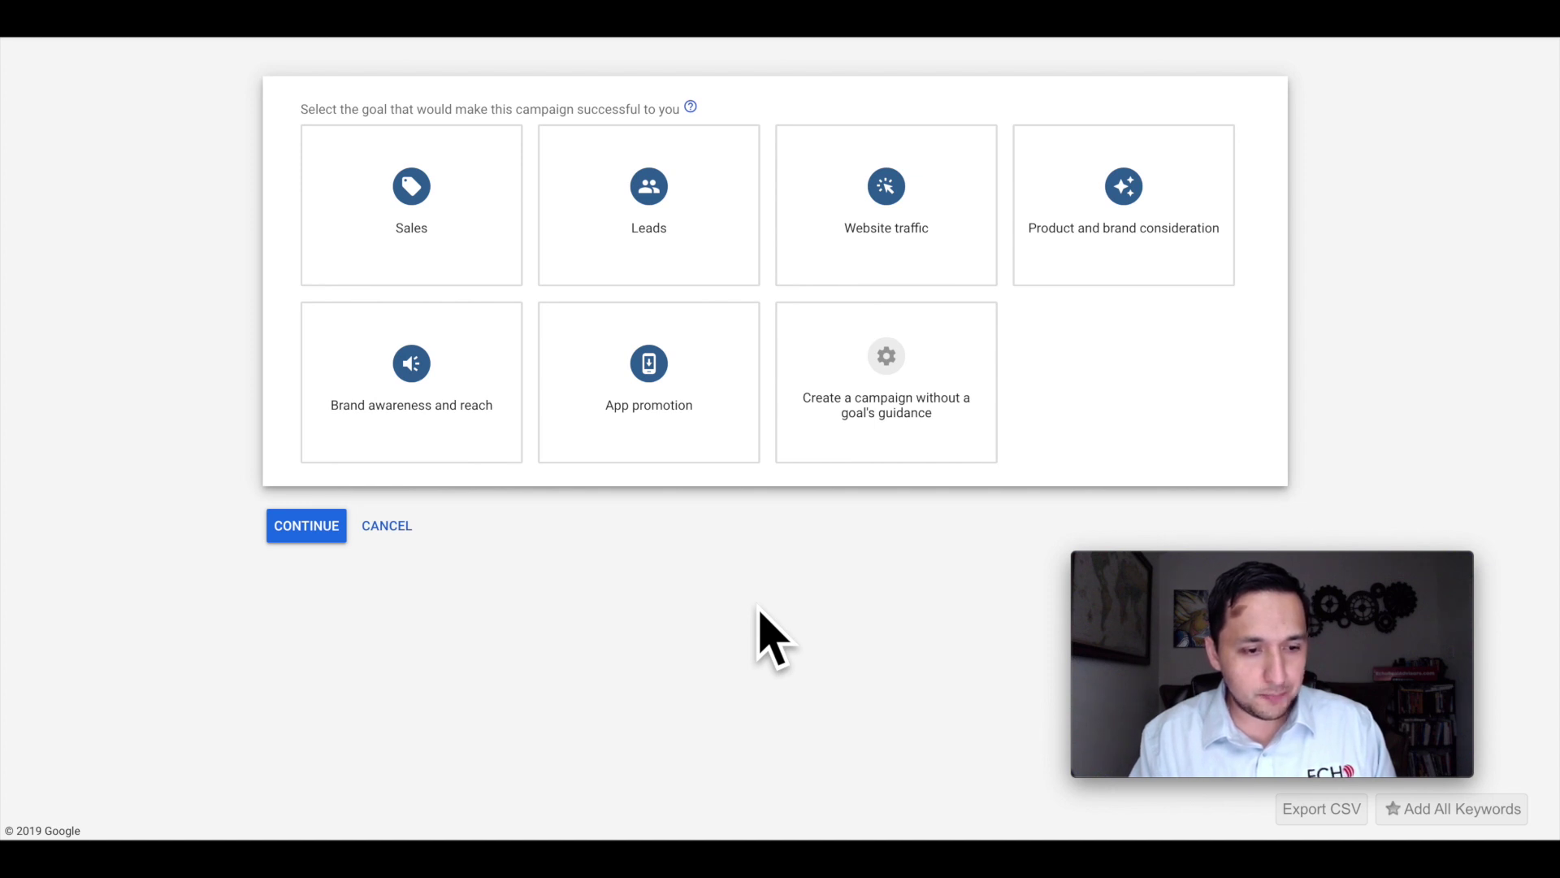
click(652, 191)
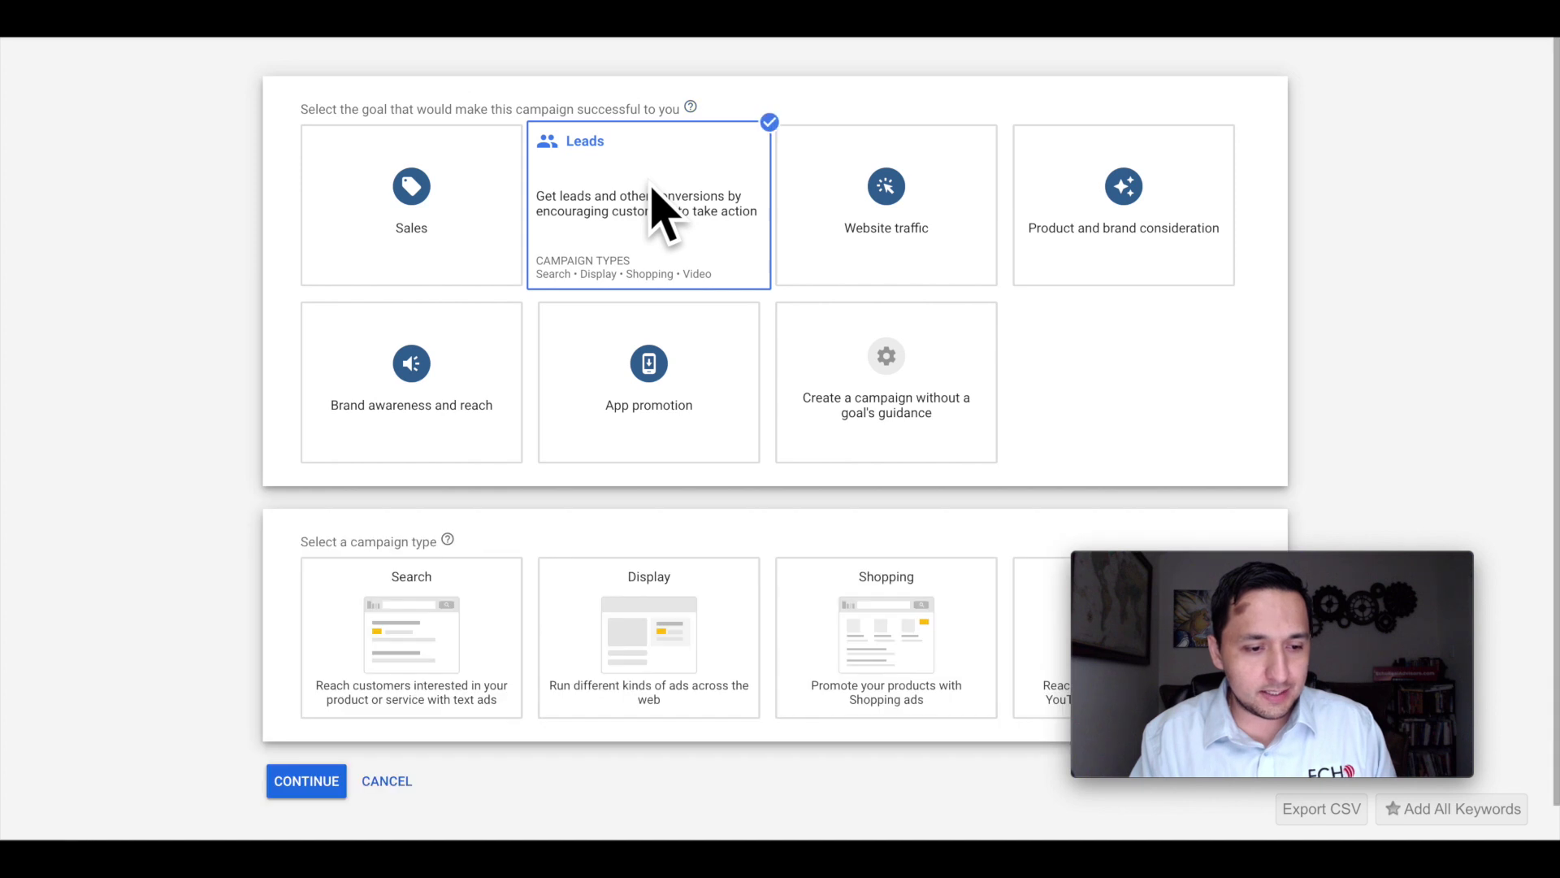
scroll(707, 498, down, 1)
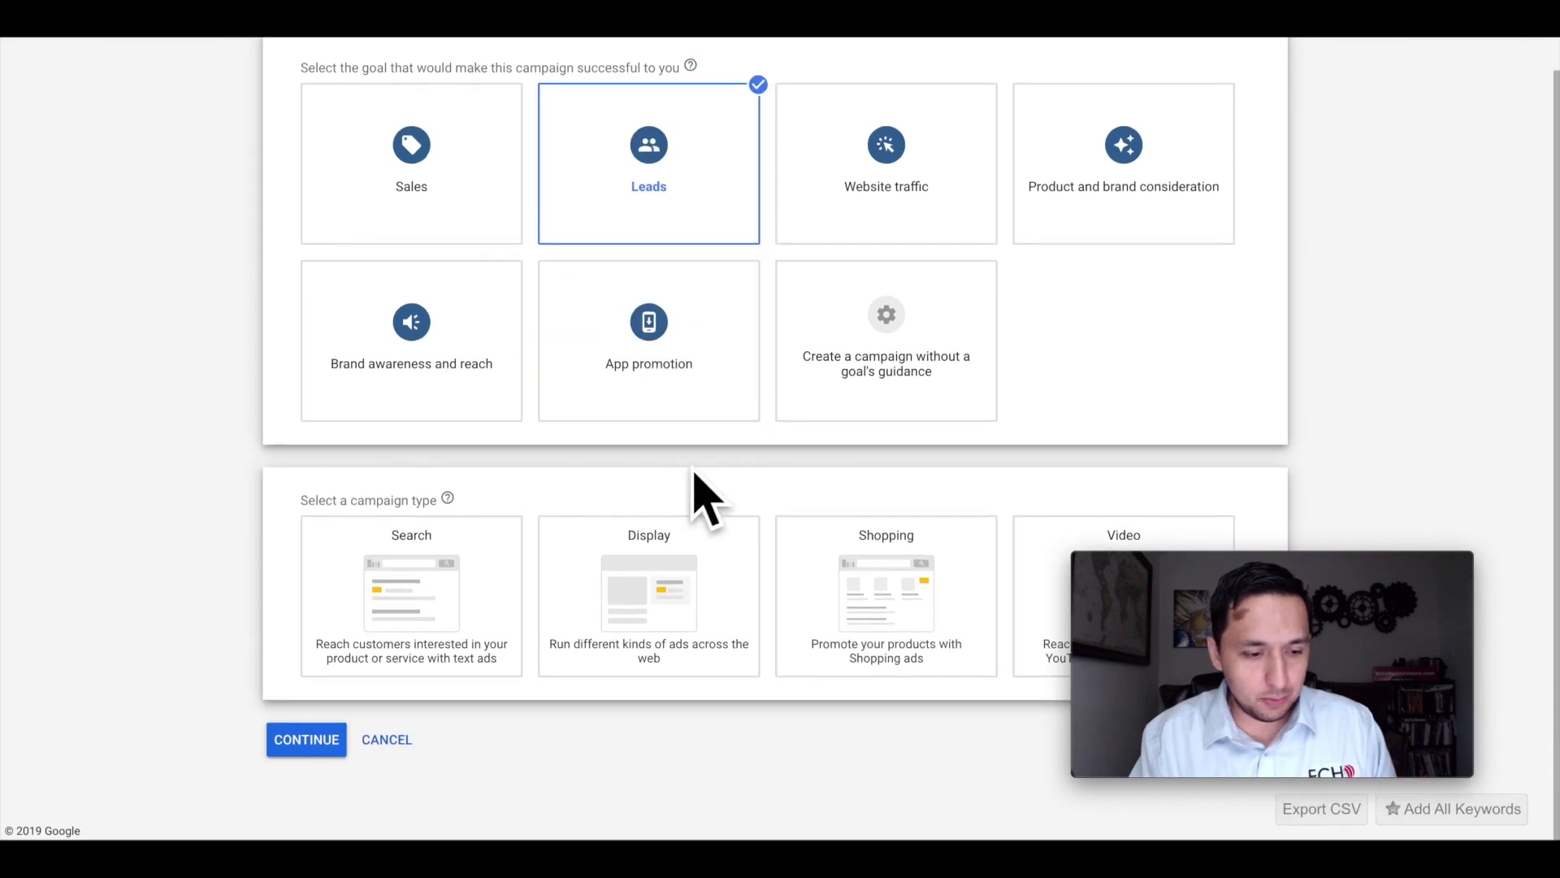
click(415, 618)
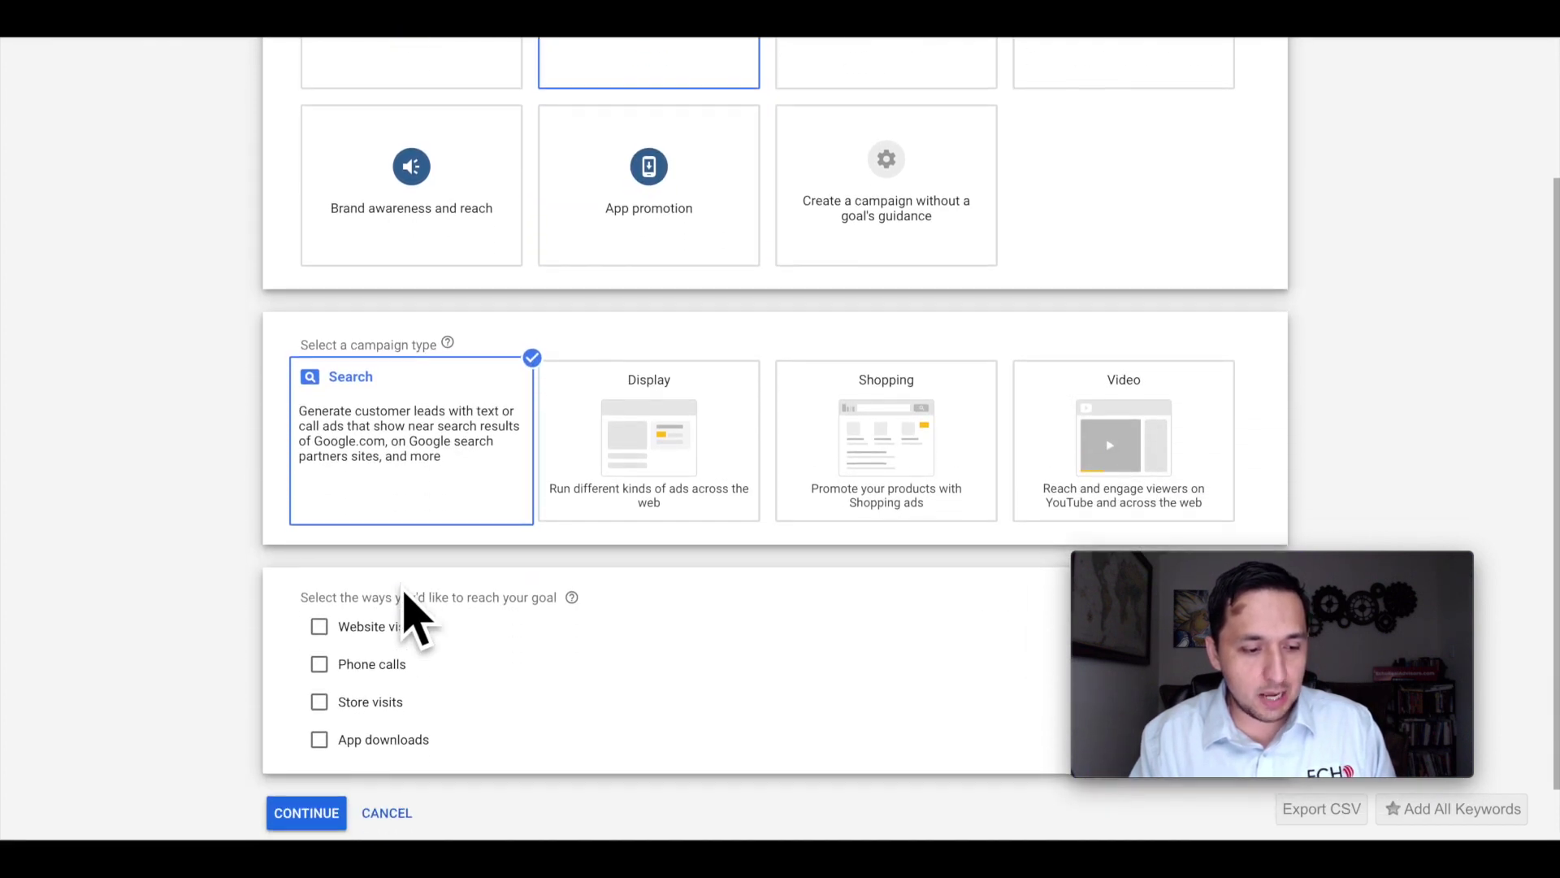
click(320, 554)
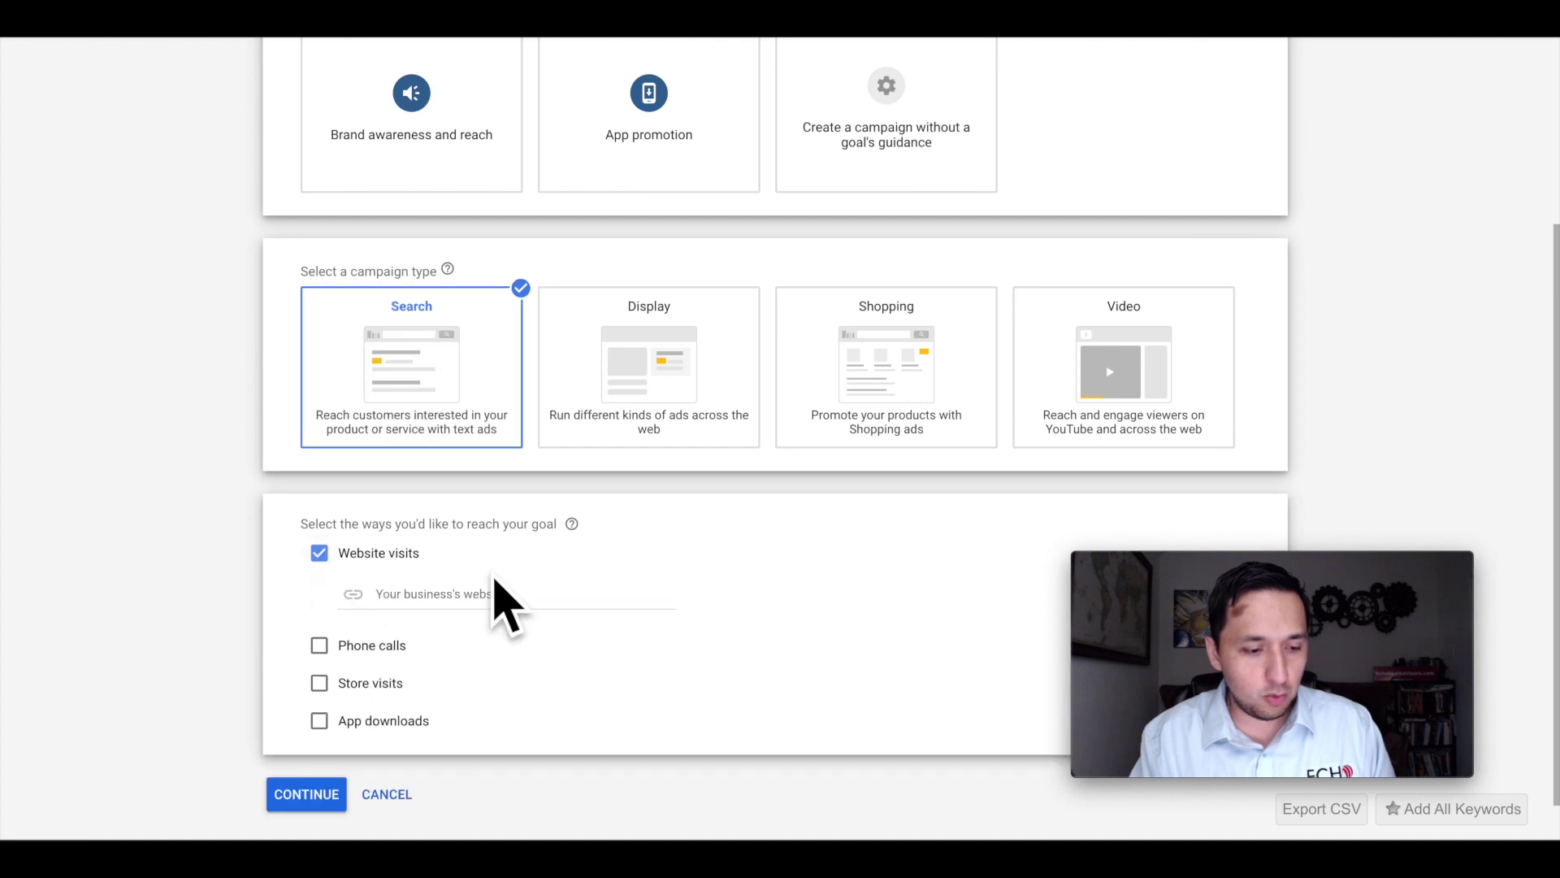
scroll(504, 606, down, 1)
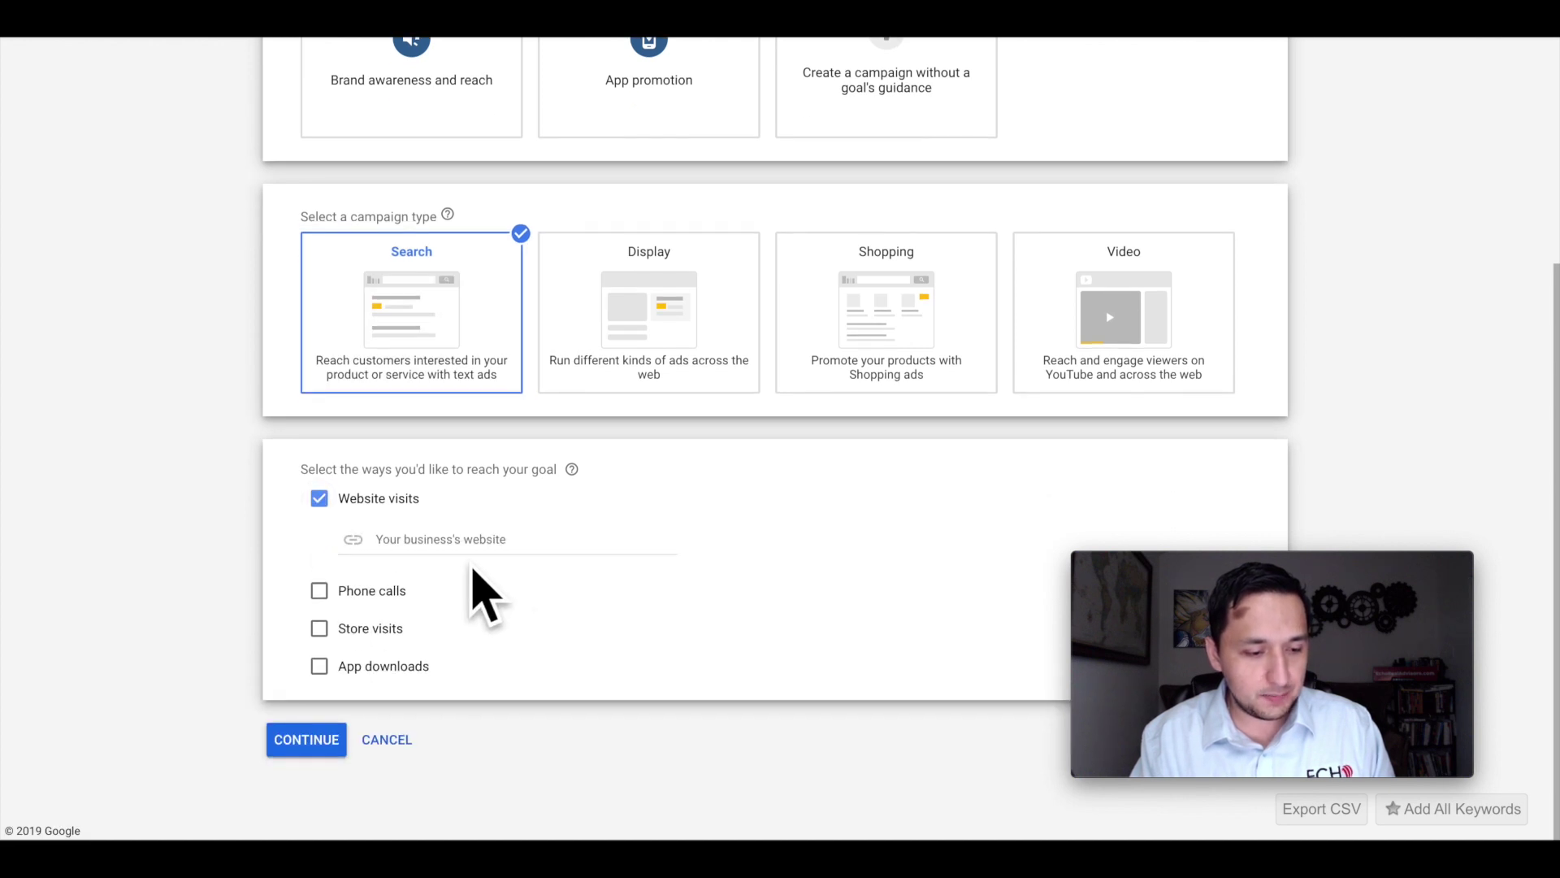
click(294, 741)
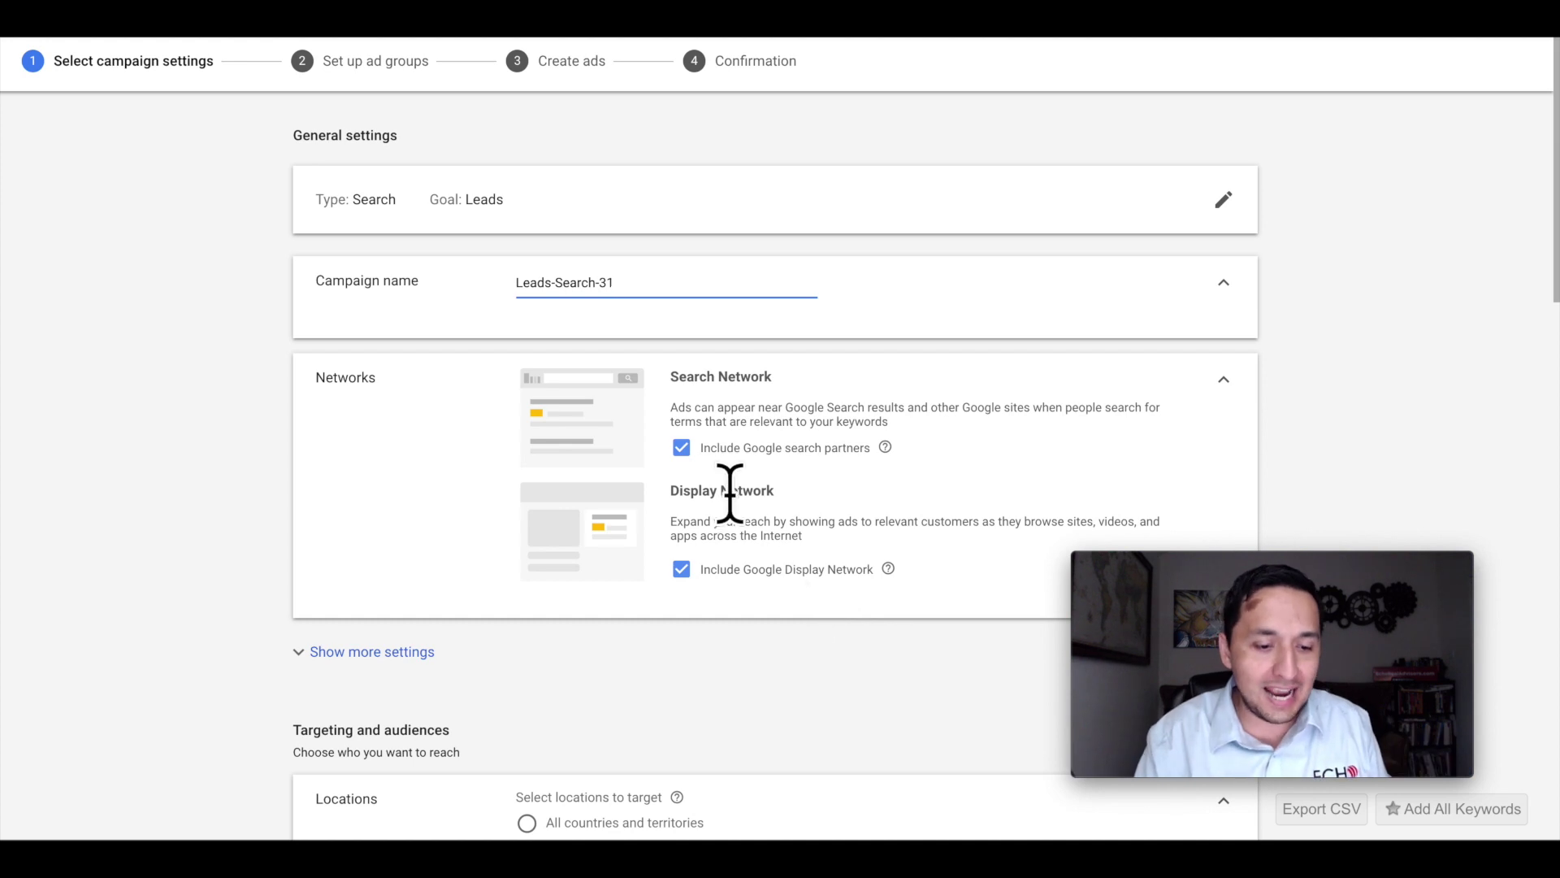
Step: Exclude Google search partners and the Google Display Network from the campaign
click(681, 448)
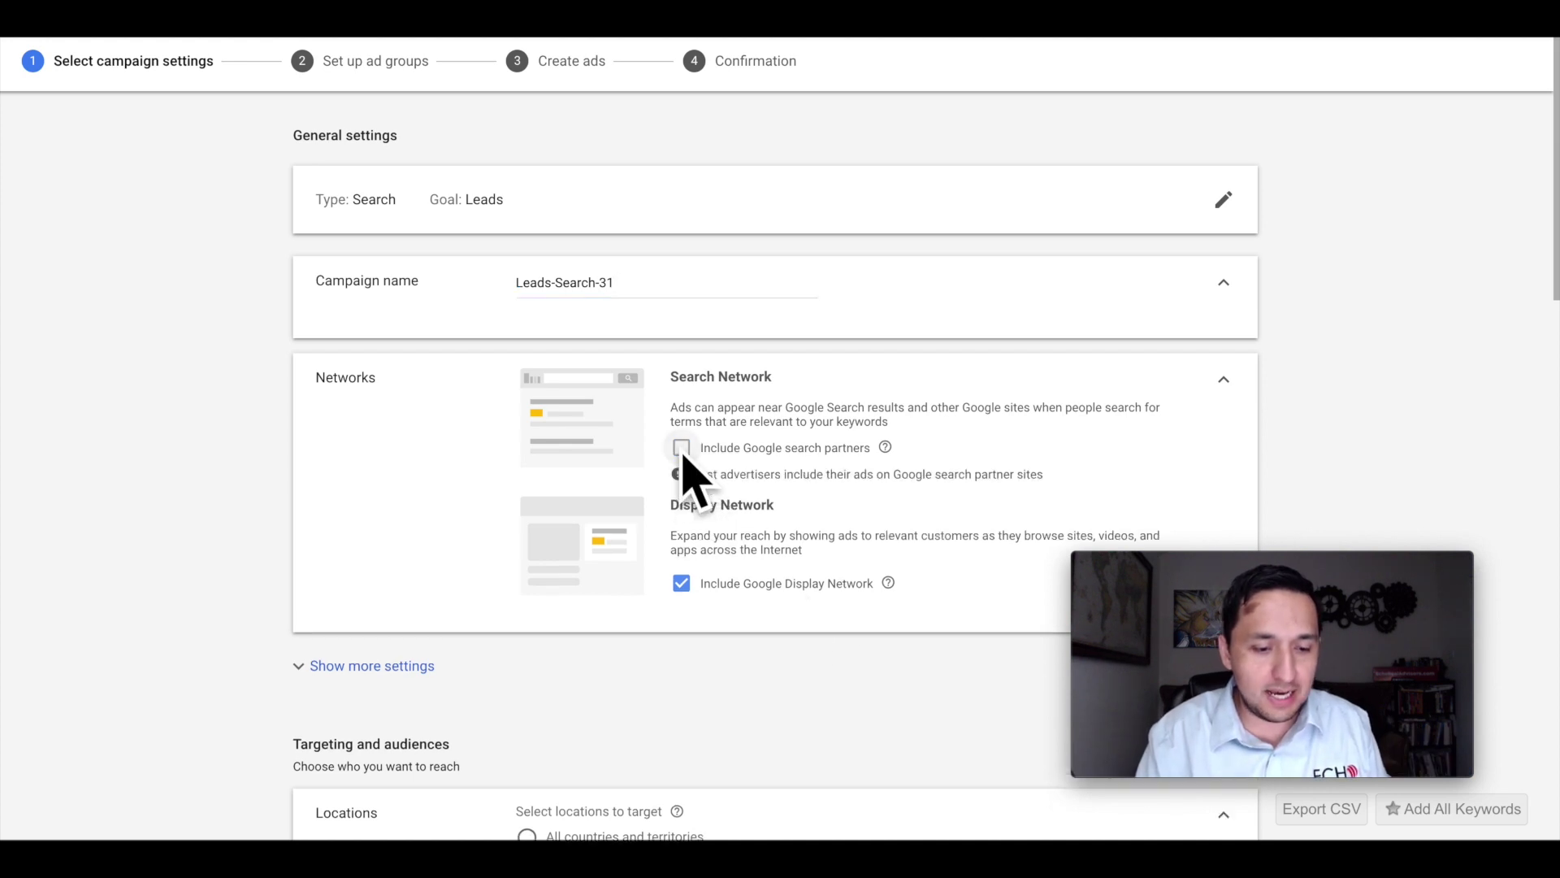
click(682, 584)
scroll(687, 593, down, 1)
scroll(689, 605, up, 1)
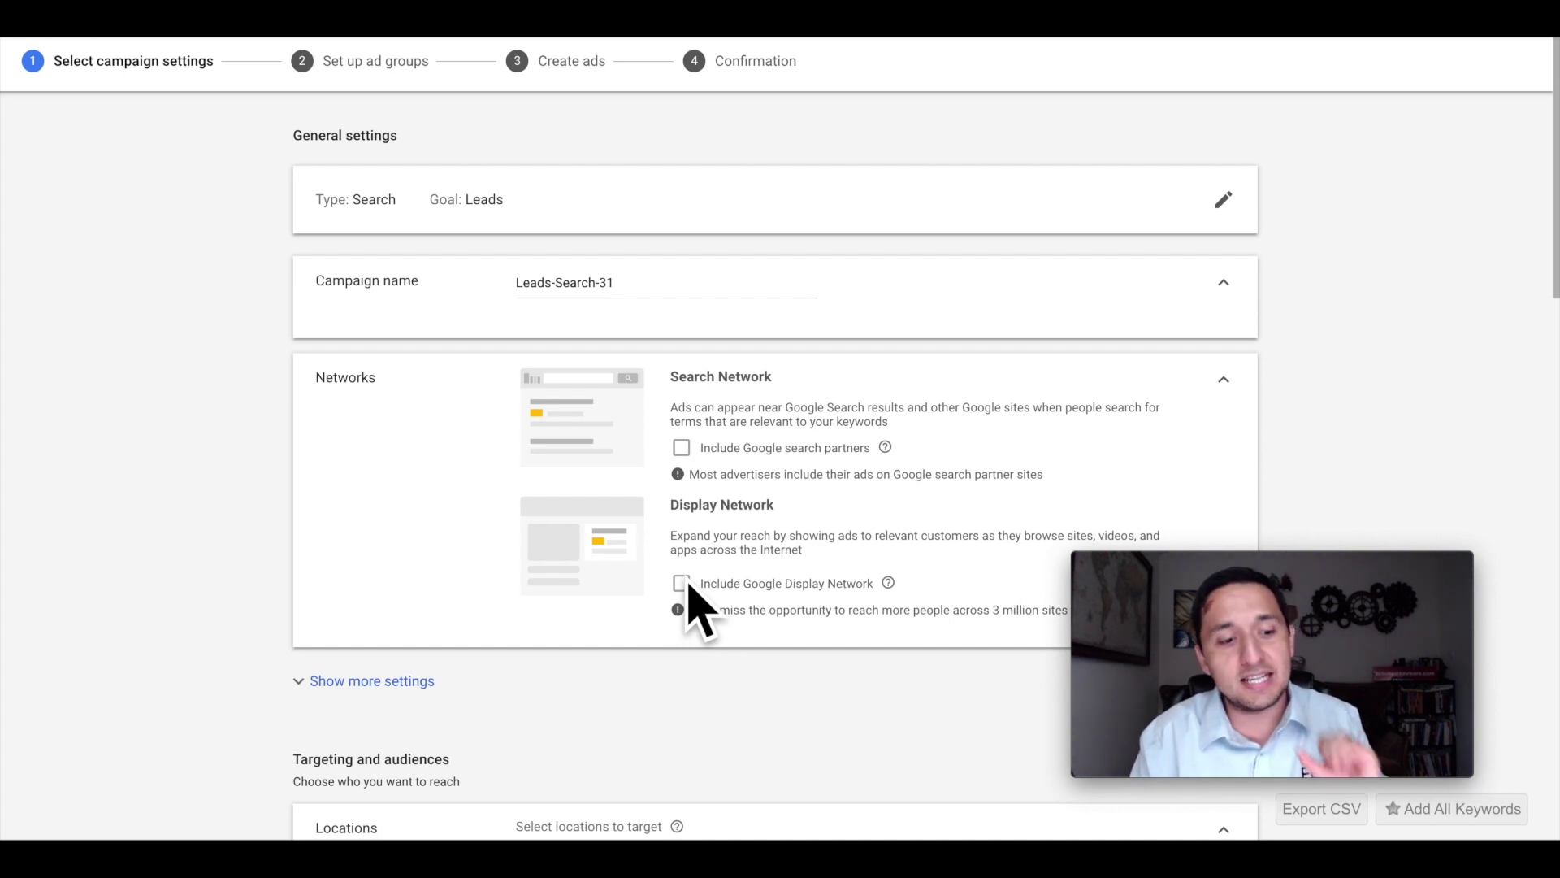
Step: Replace the campaign name with '20190919-LEADS-LISTING'
drag(634, 282, 372, 280)
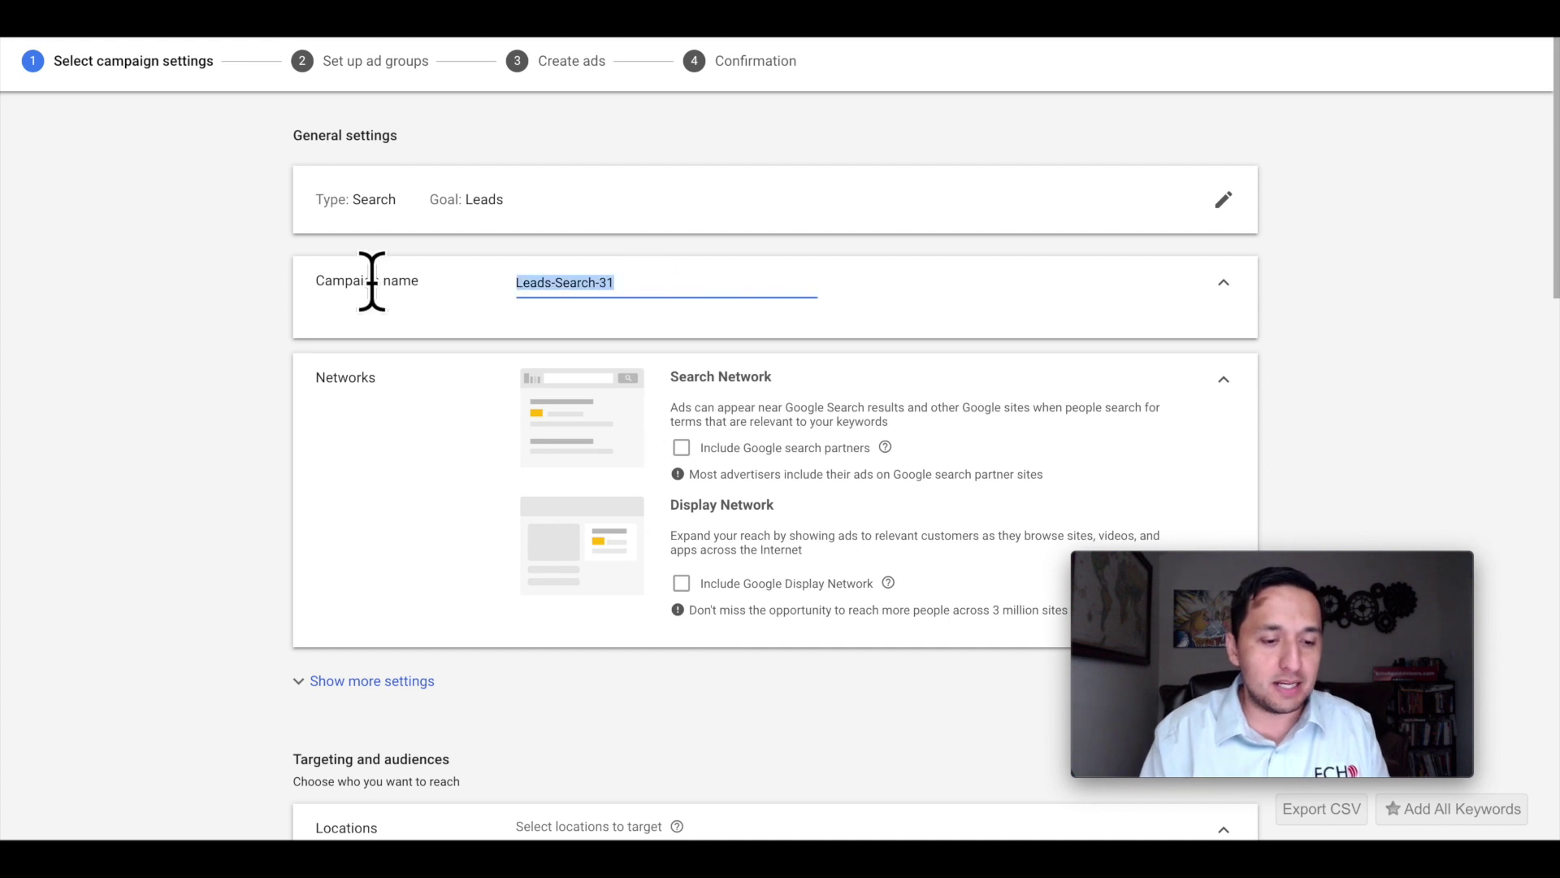
text(20)
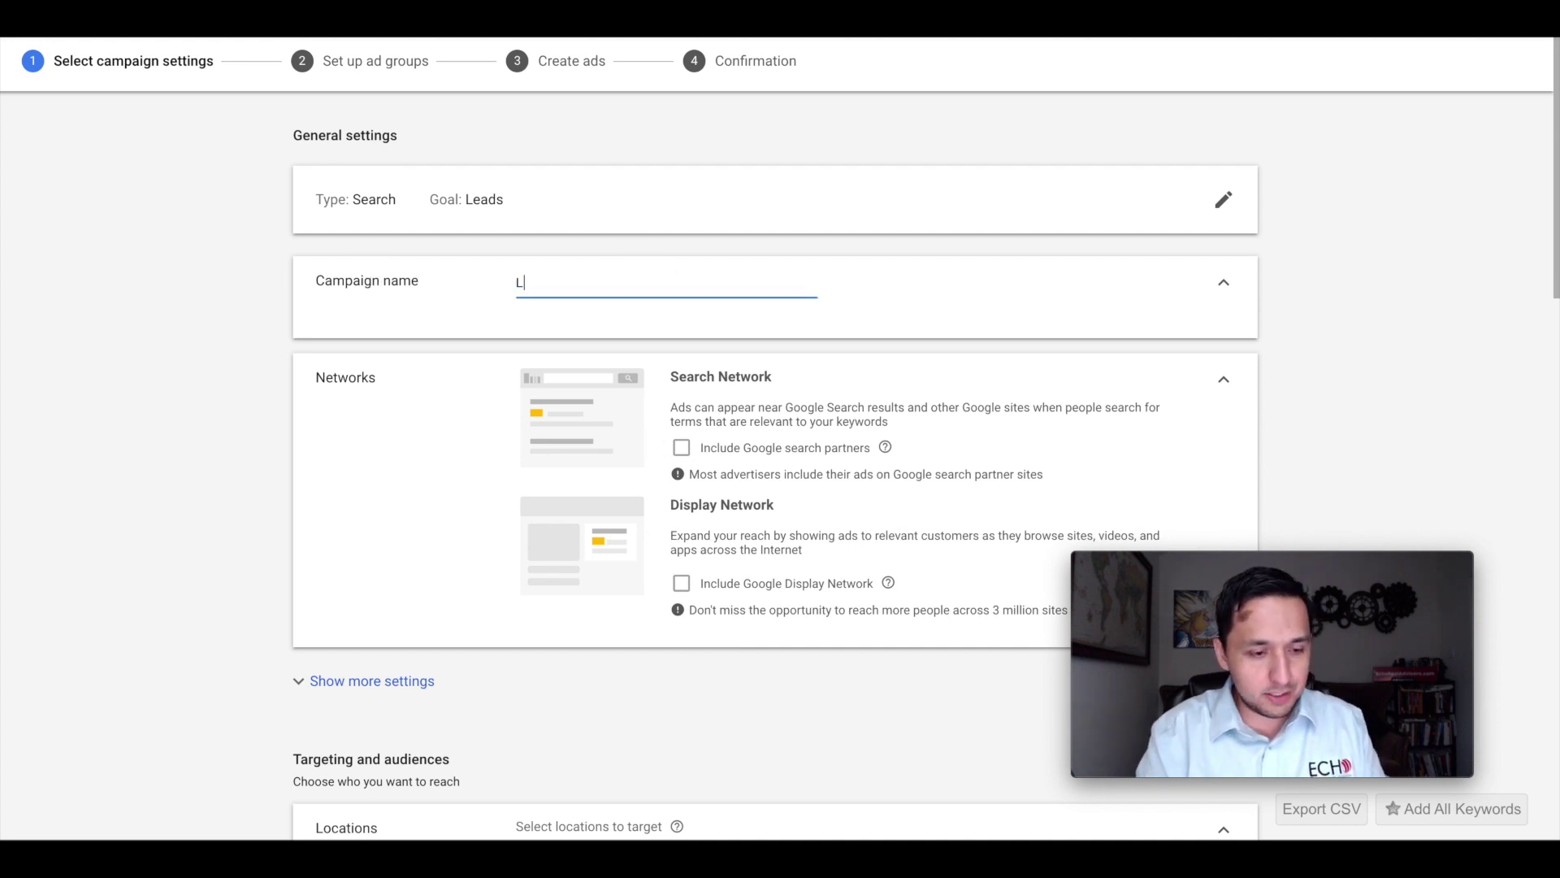
key(BackSpace)
key(BackSpace)
text(2019)
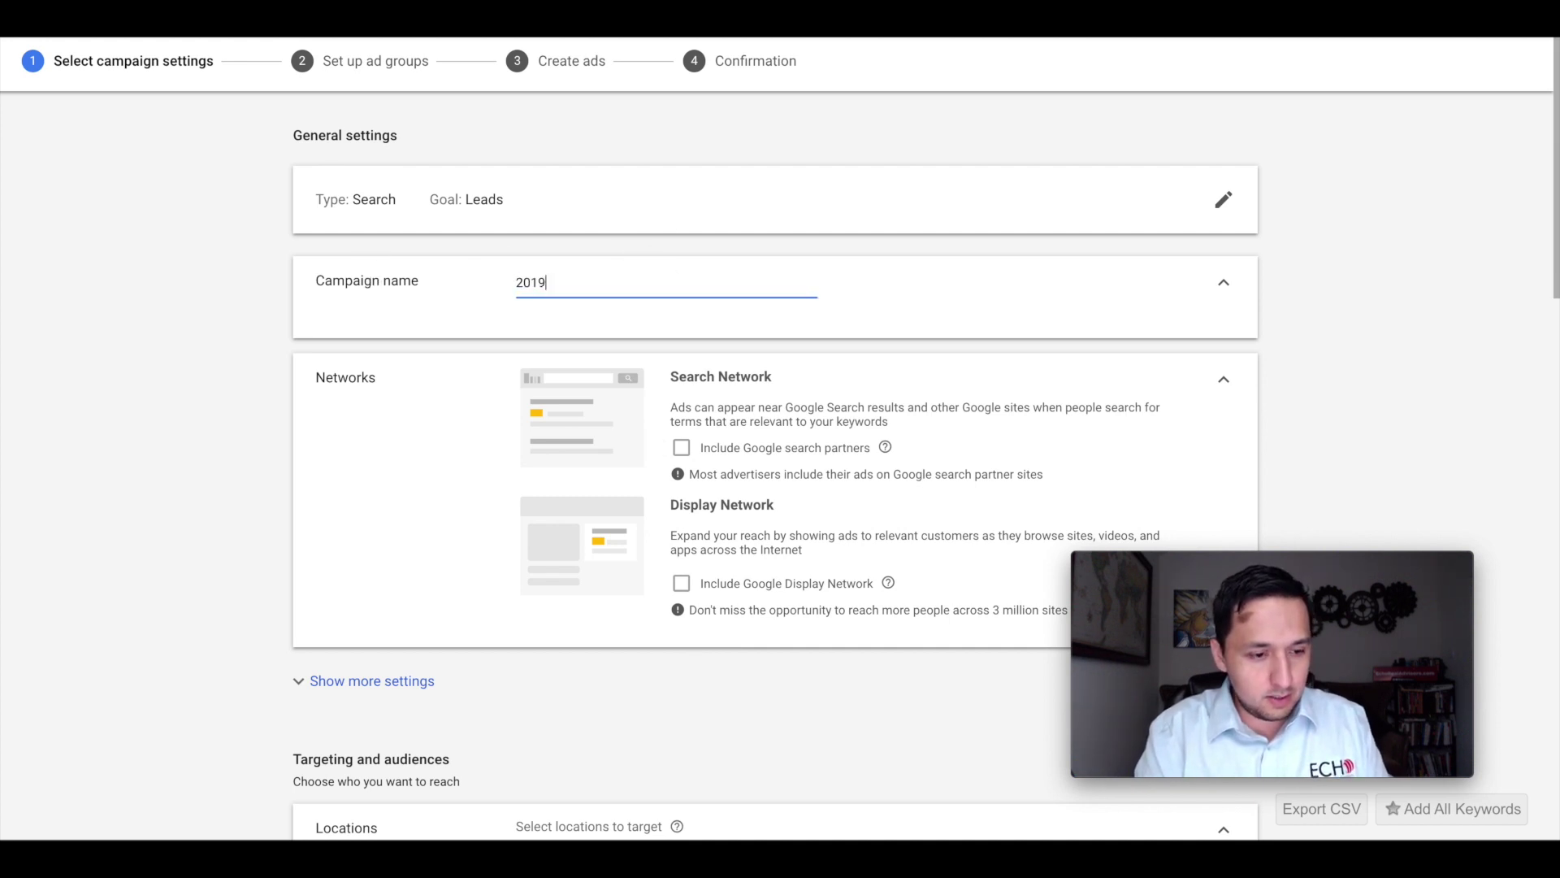
text(0919-)
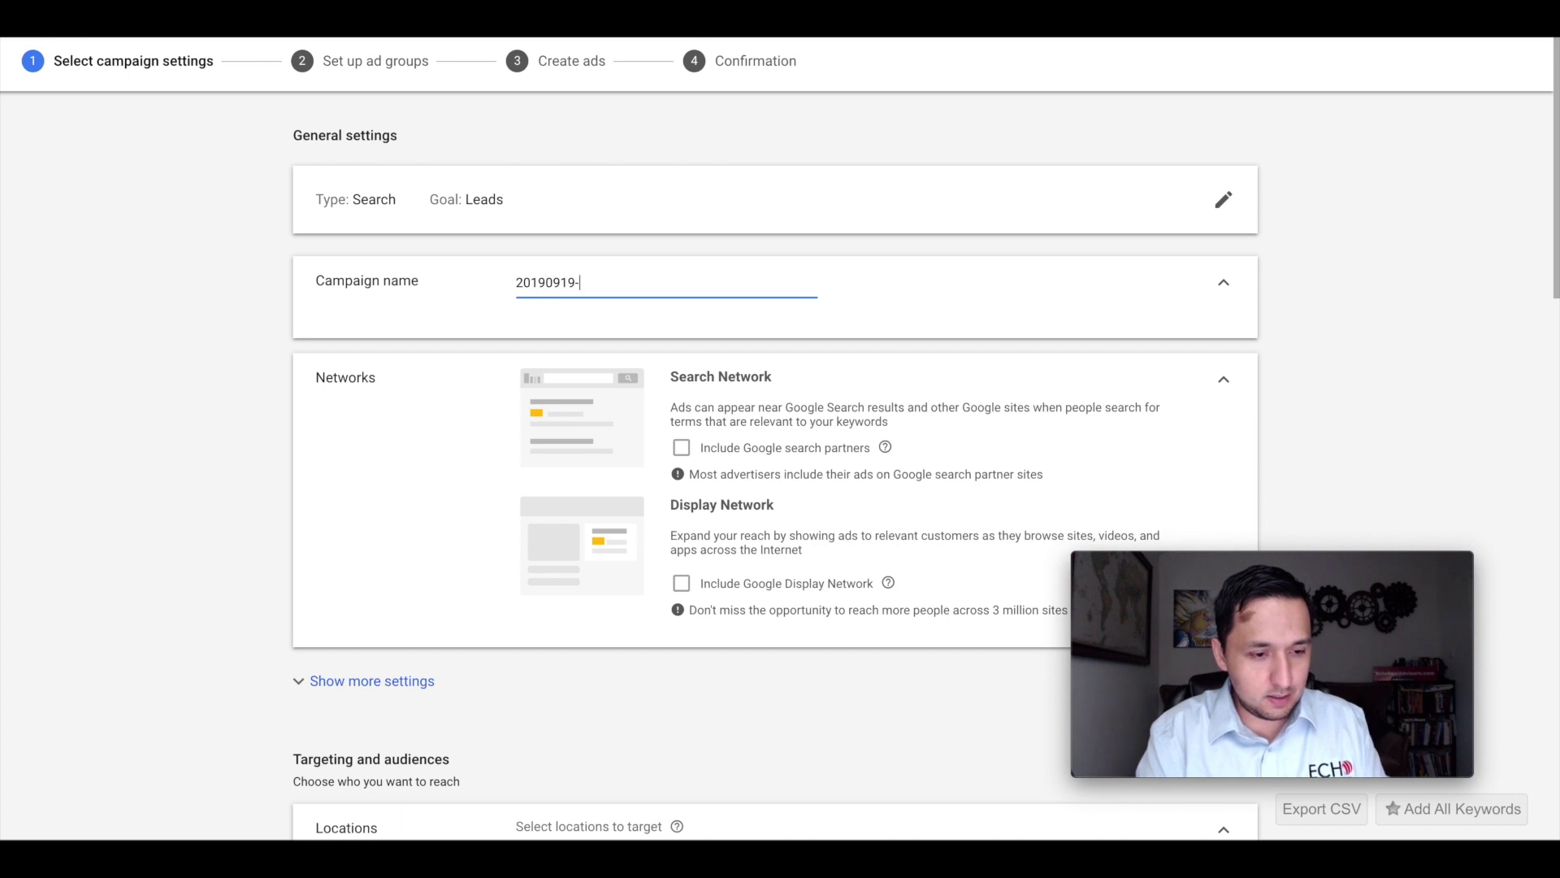
text(LEADS-)
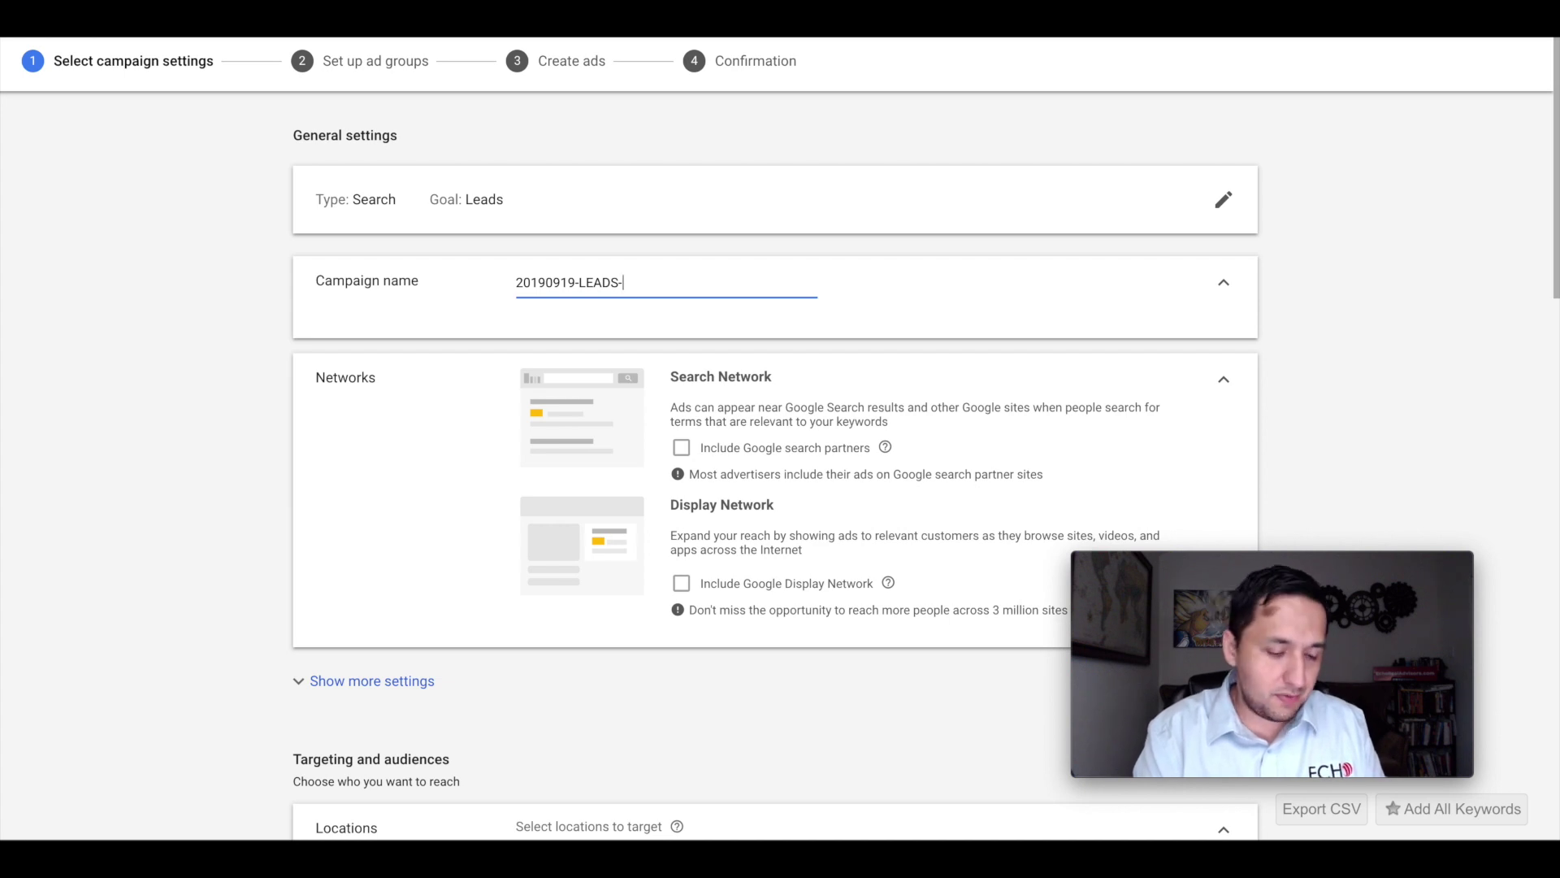
text(LISTING)
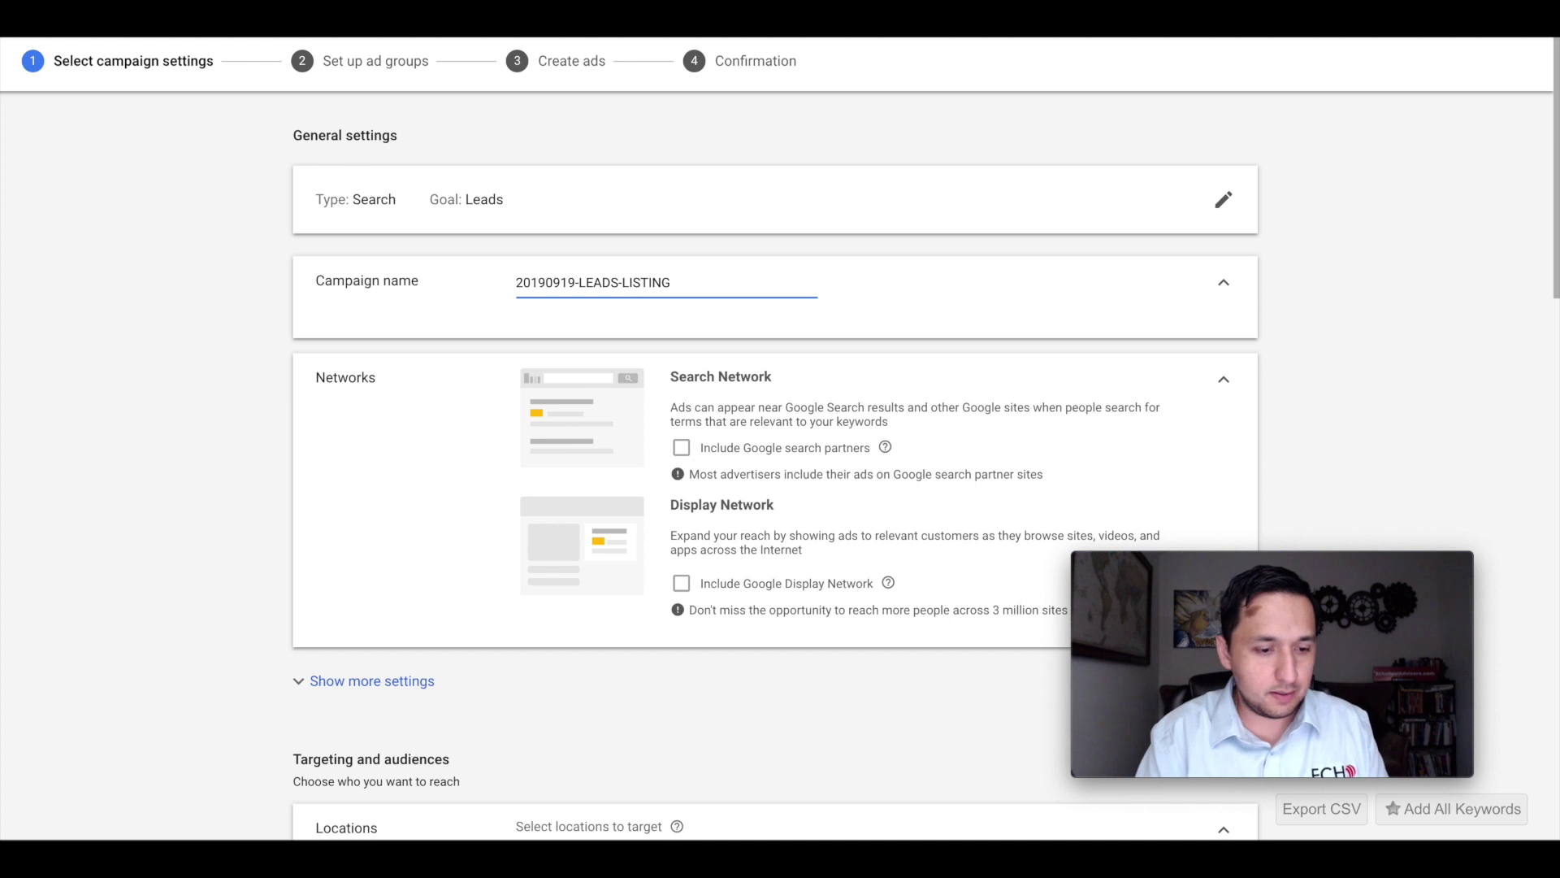
scroll(369, 280, down, 1)
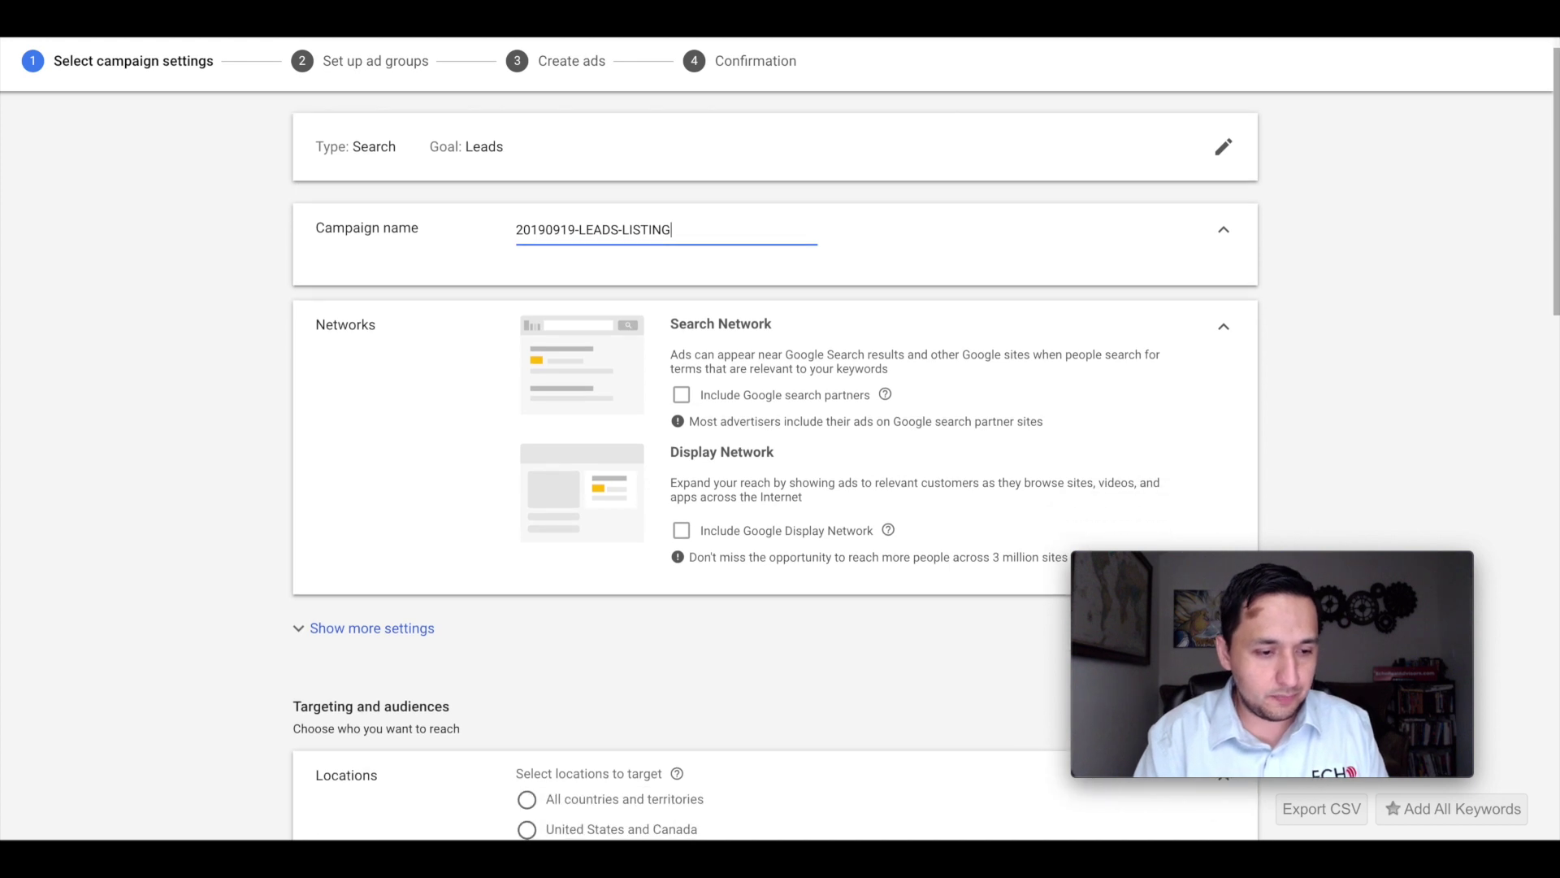
Step: Insert 'REALTOR NEARME' so the name reads '20190919-LEADS-REALTOR NEARME-LISTING'
click(624, 230)
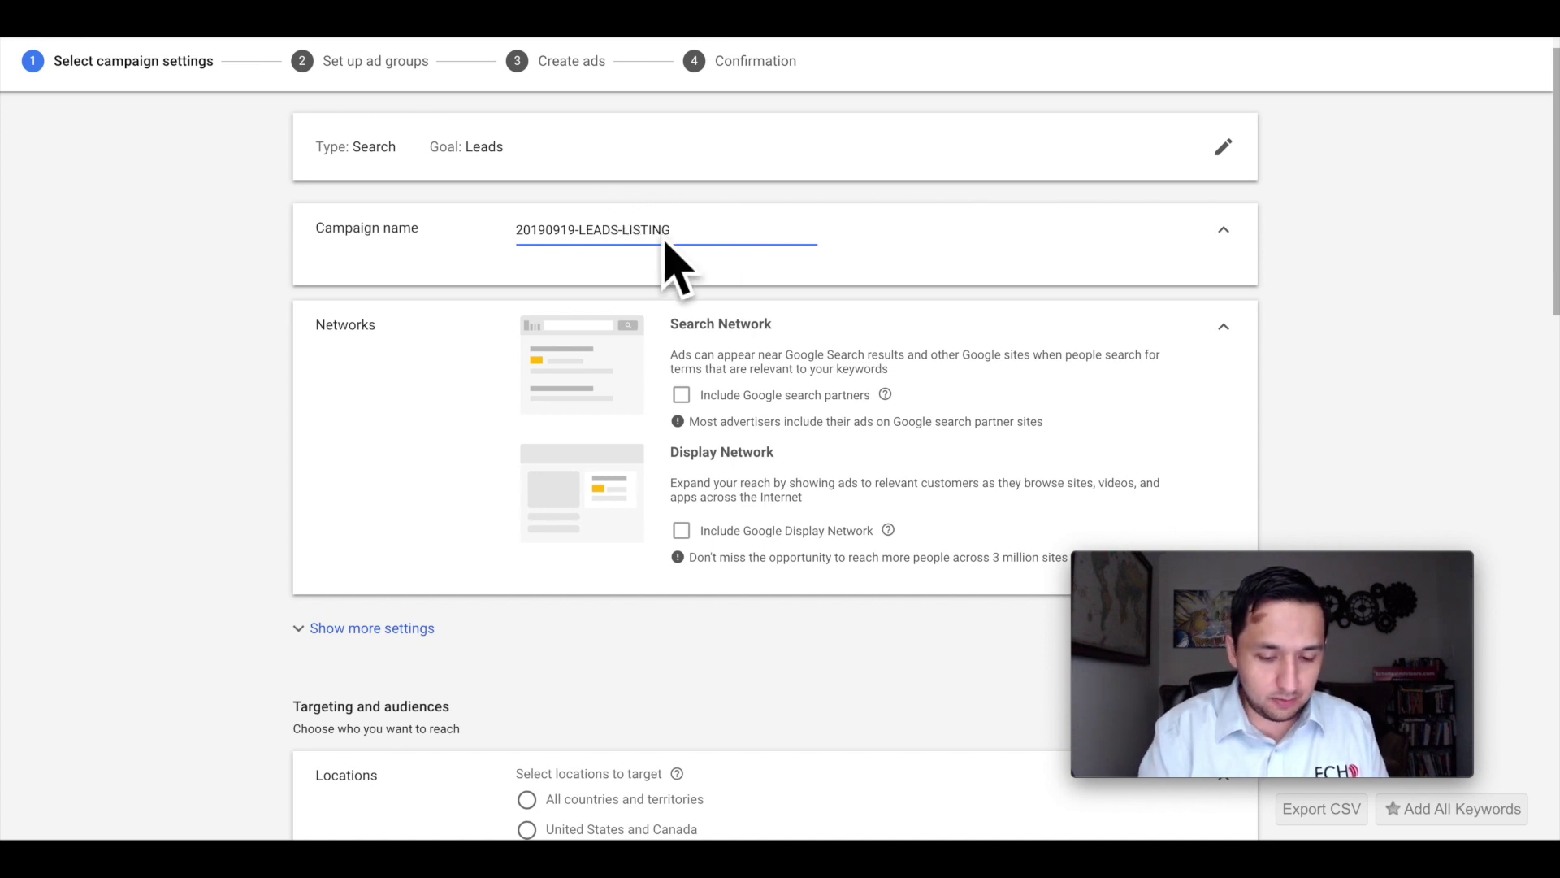
text(-)
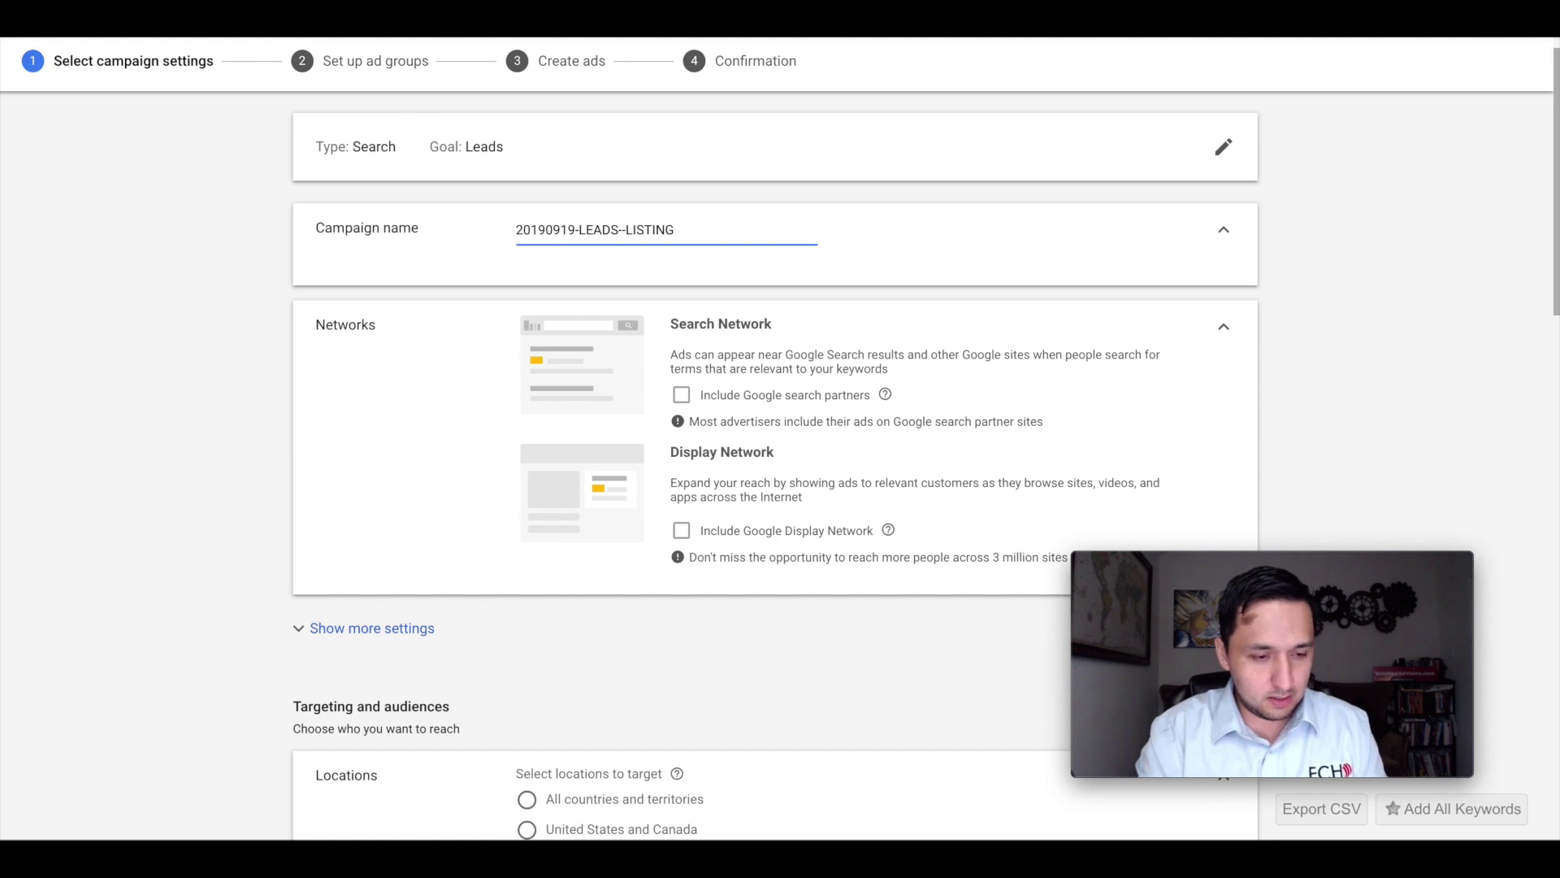
text(REal)
key(BackSpace)
key(BackSpace)
key(BackSpace)
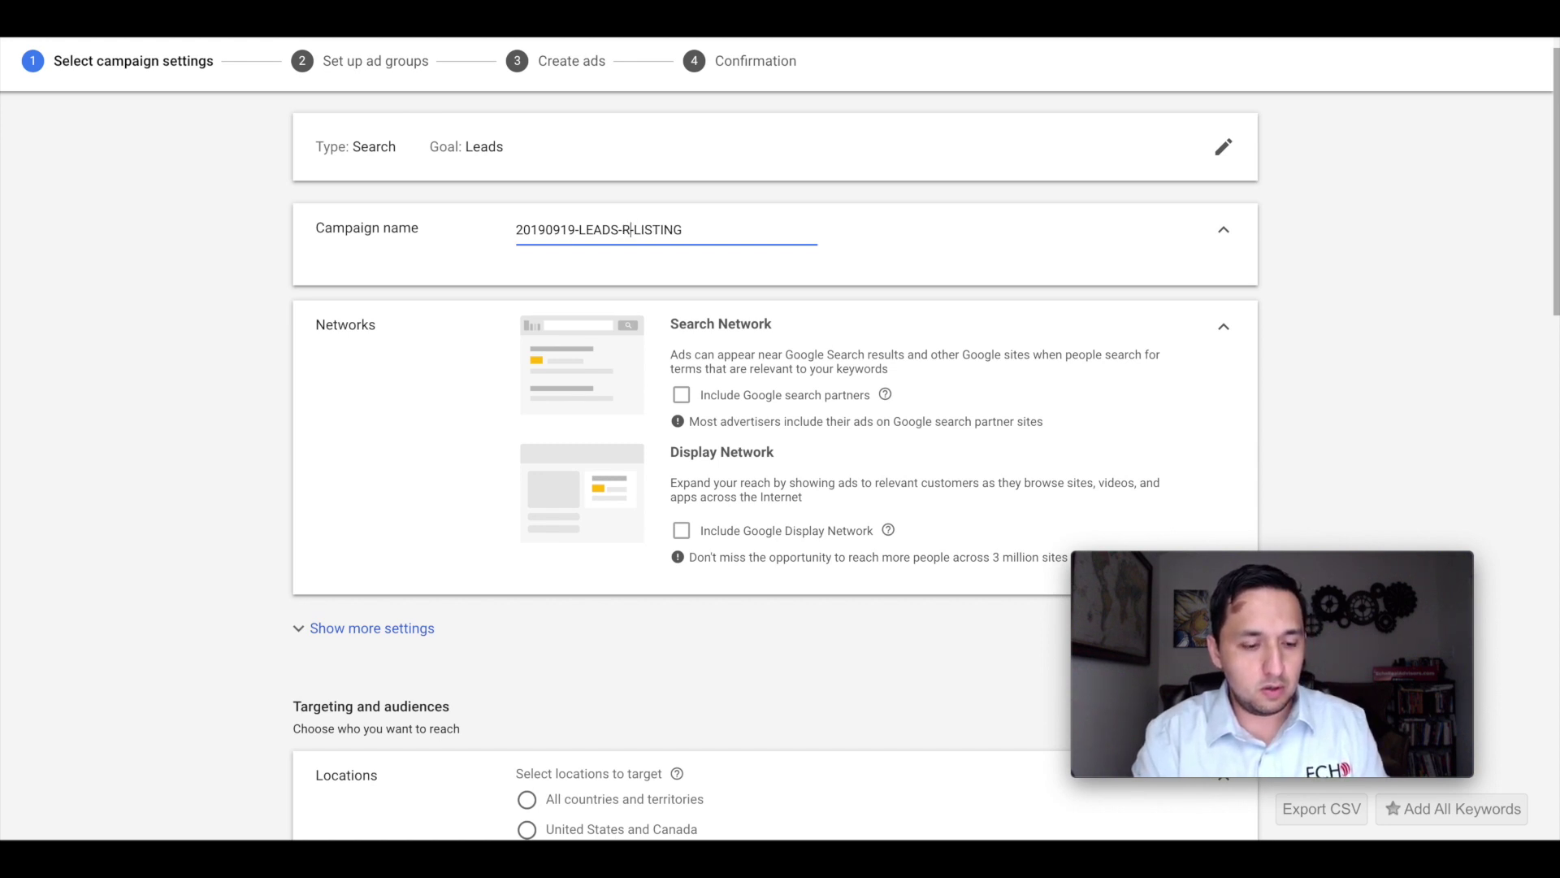
text(eal)
key(BackSpace)
key(BackSpace)
key(BackSpace)
key(BackSpace)
text(REE)
key(BackSpace)
text(ALTOR NEARME)
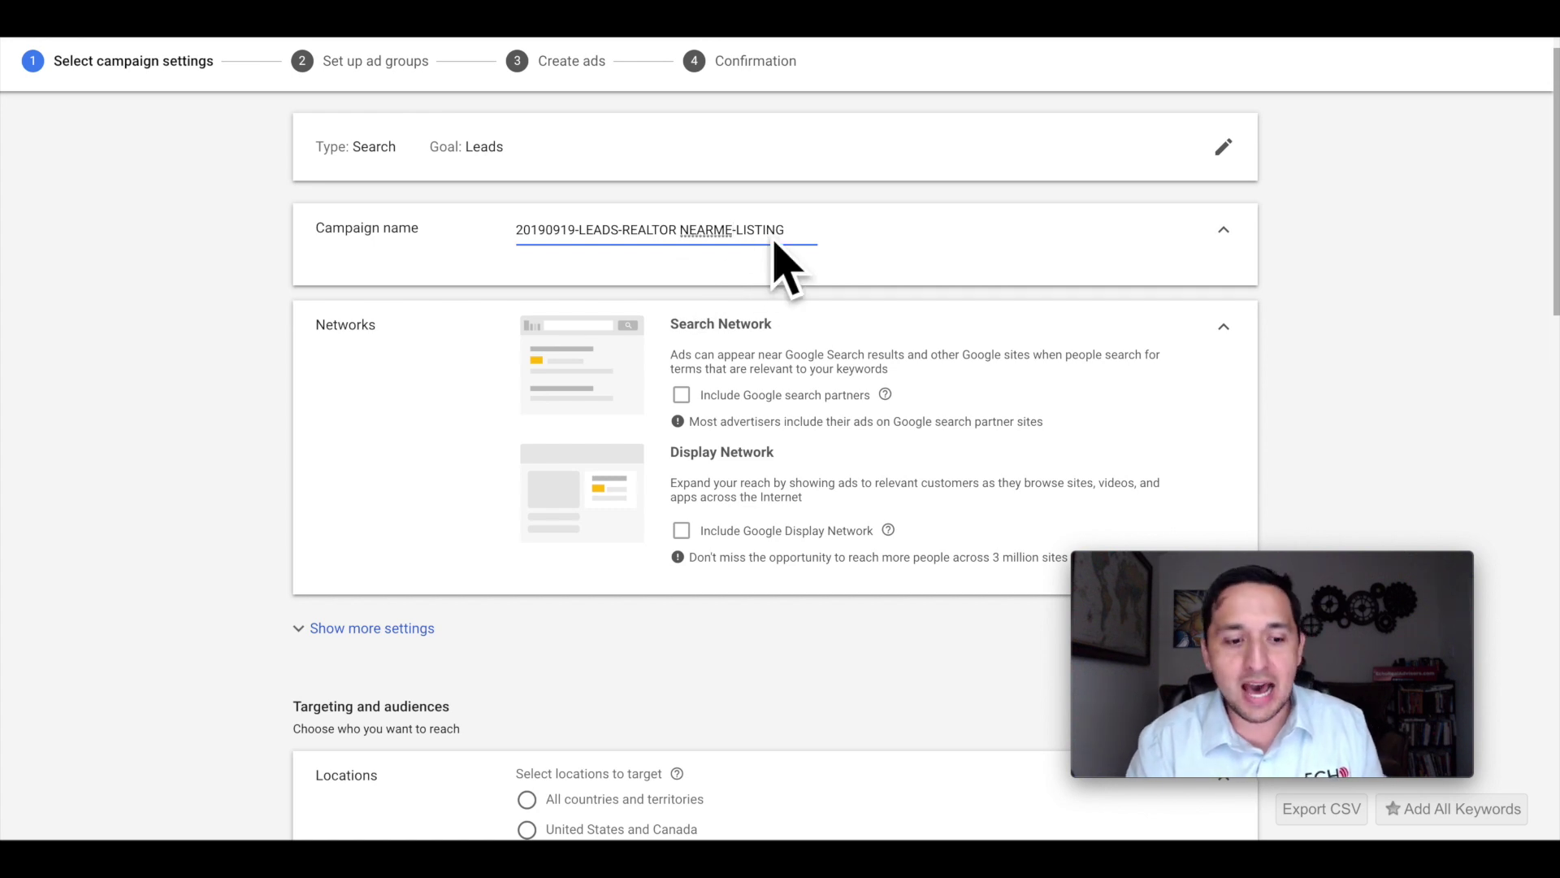
scroll(781, 264, down, 1)
scroll(772, 244, down, 2)
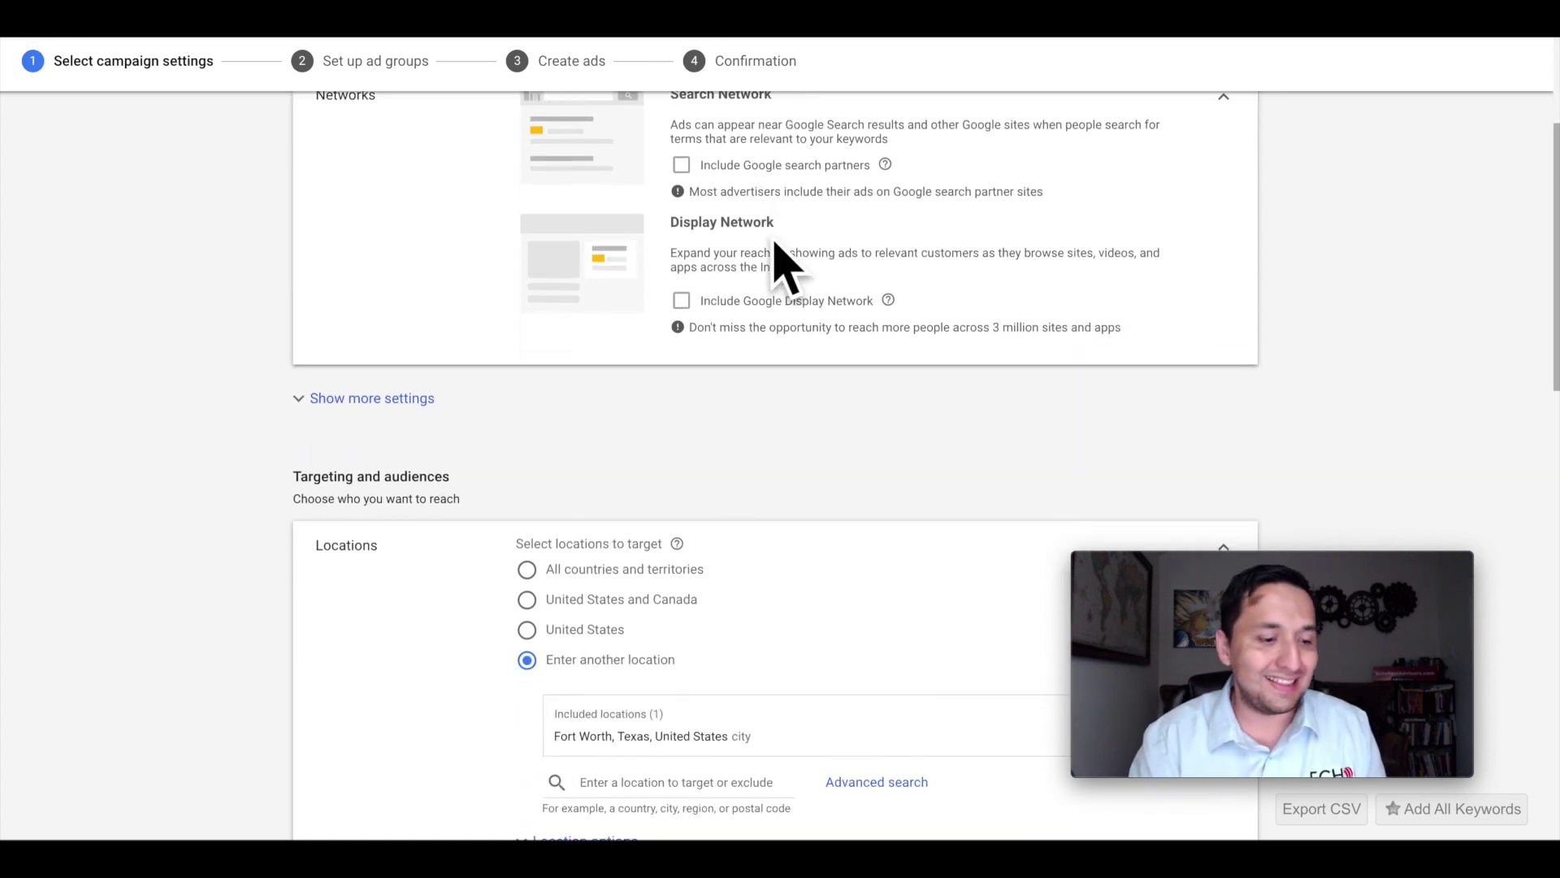
click(388, 403)
scroll(393, 411, down, 2)
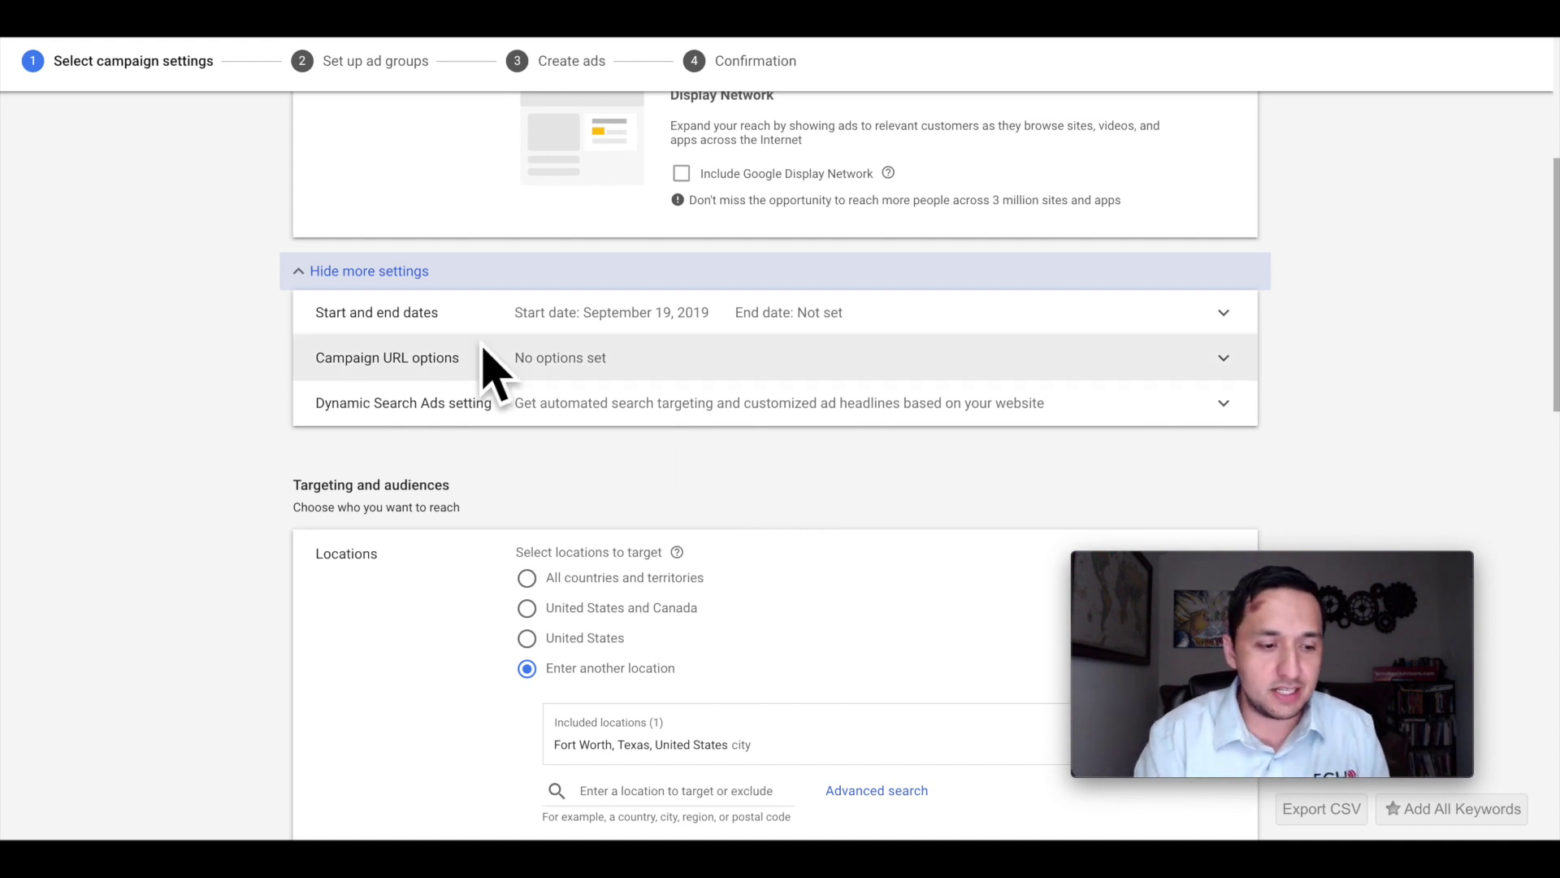
click(425, 359)
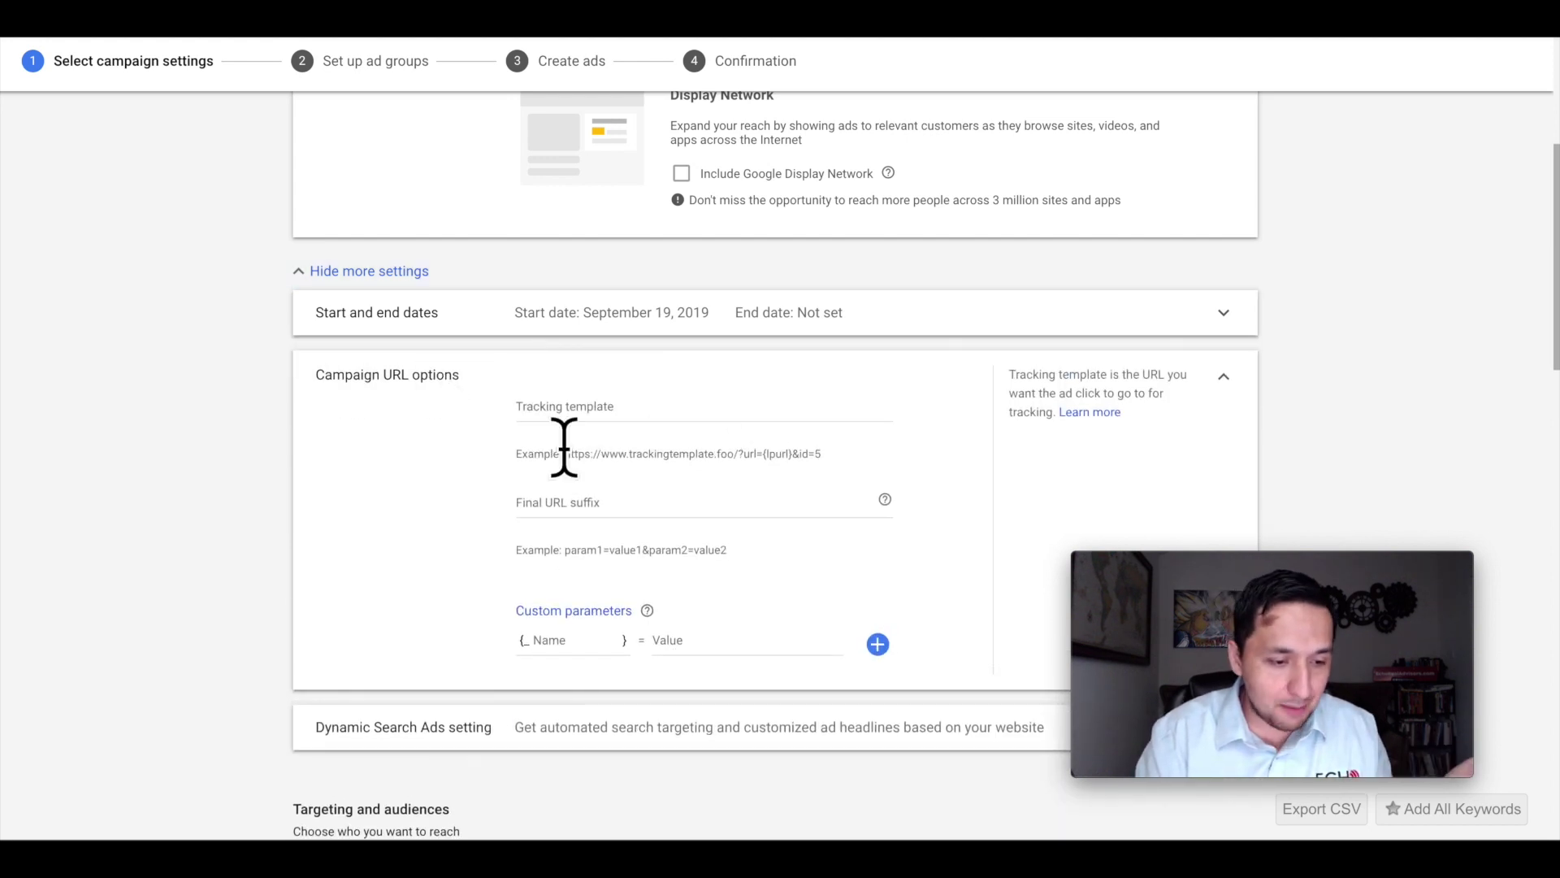
scroll(564, 446, down, 1)
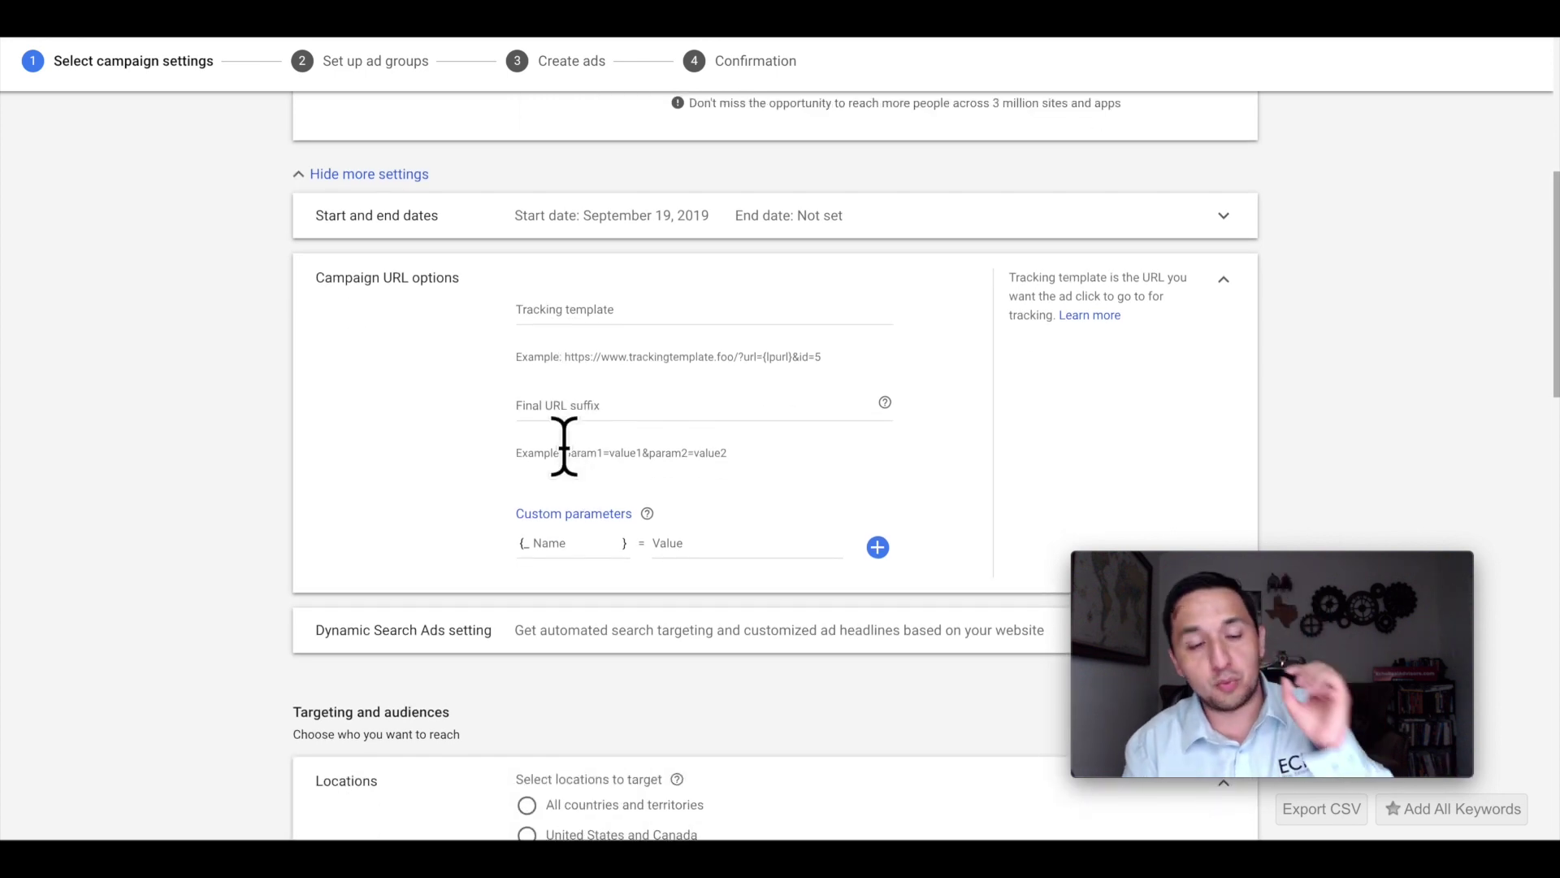
scroll(566, 455, down, 2)
click(538, 425)
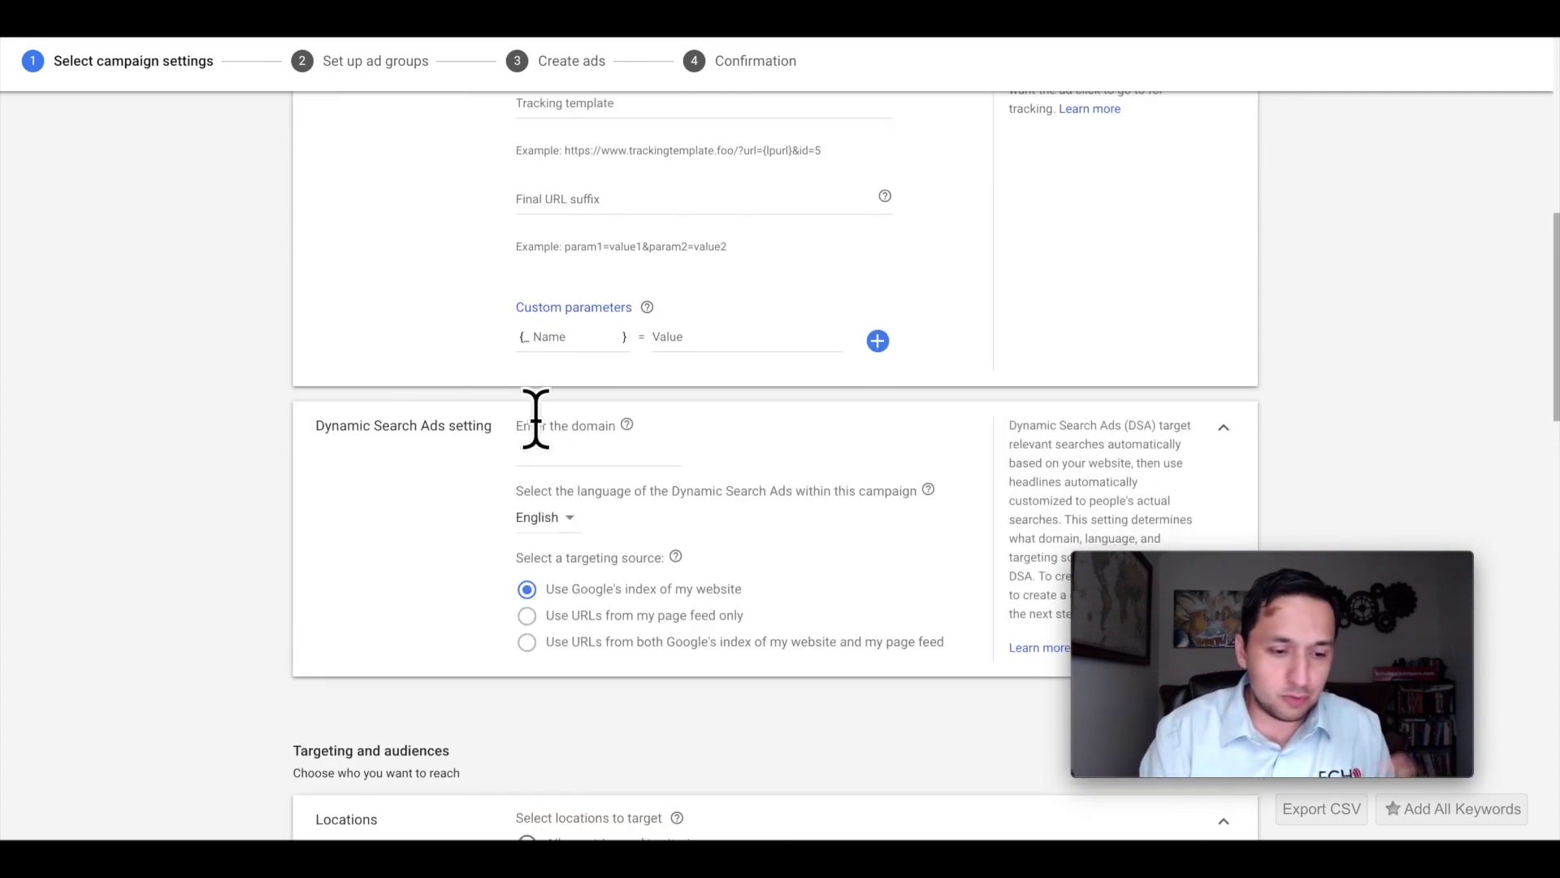
scroll(538, 425, down, 1)
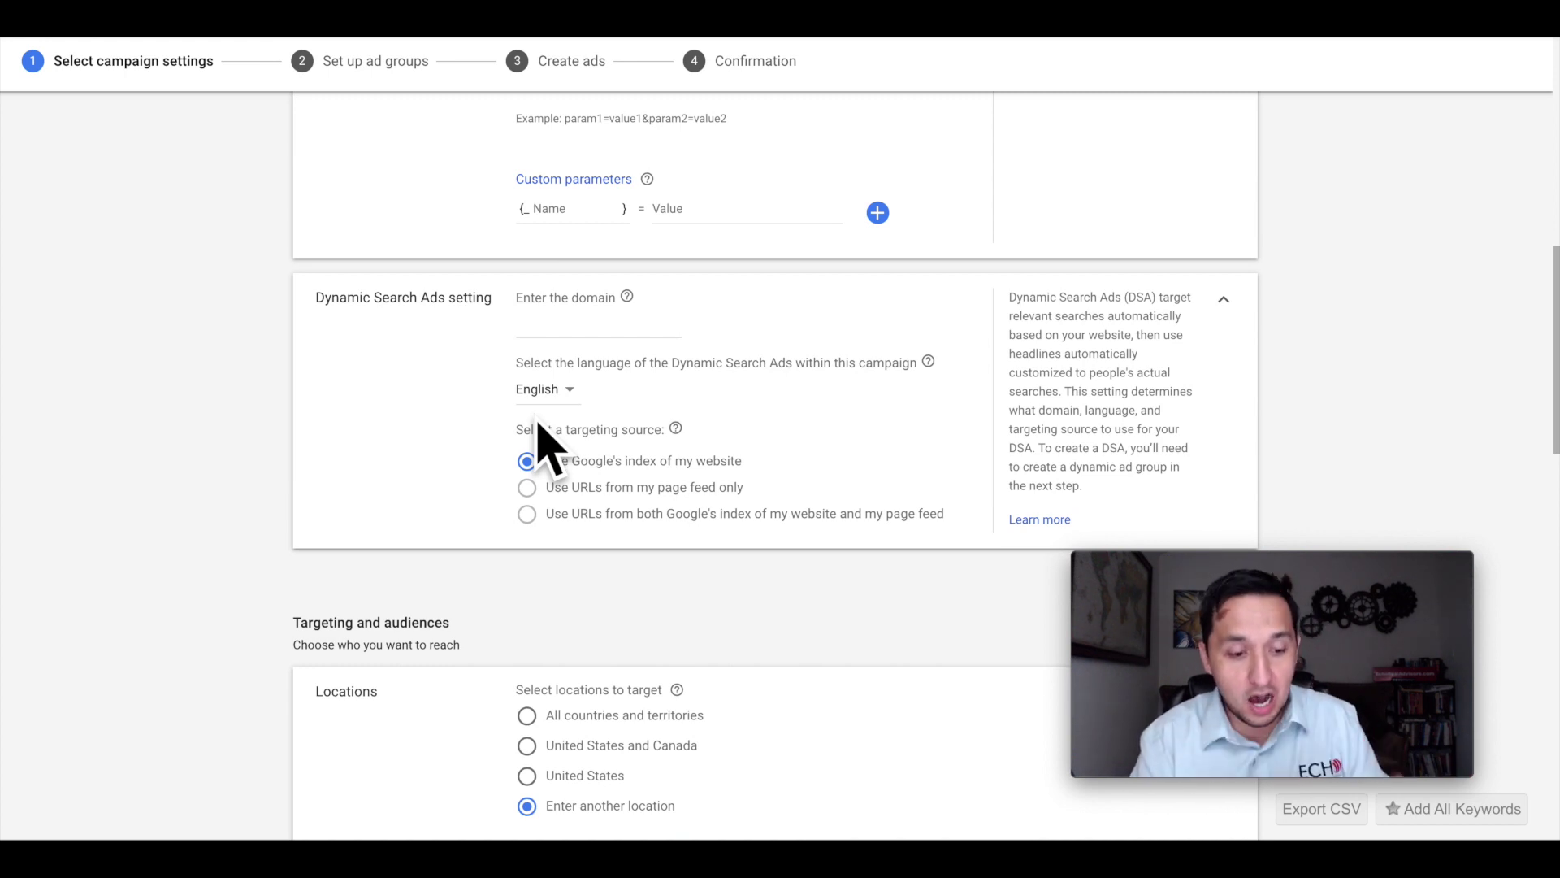
scroll(540, 442, up, 4)
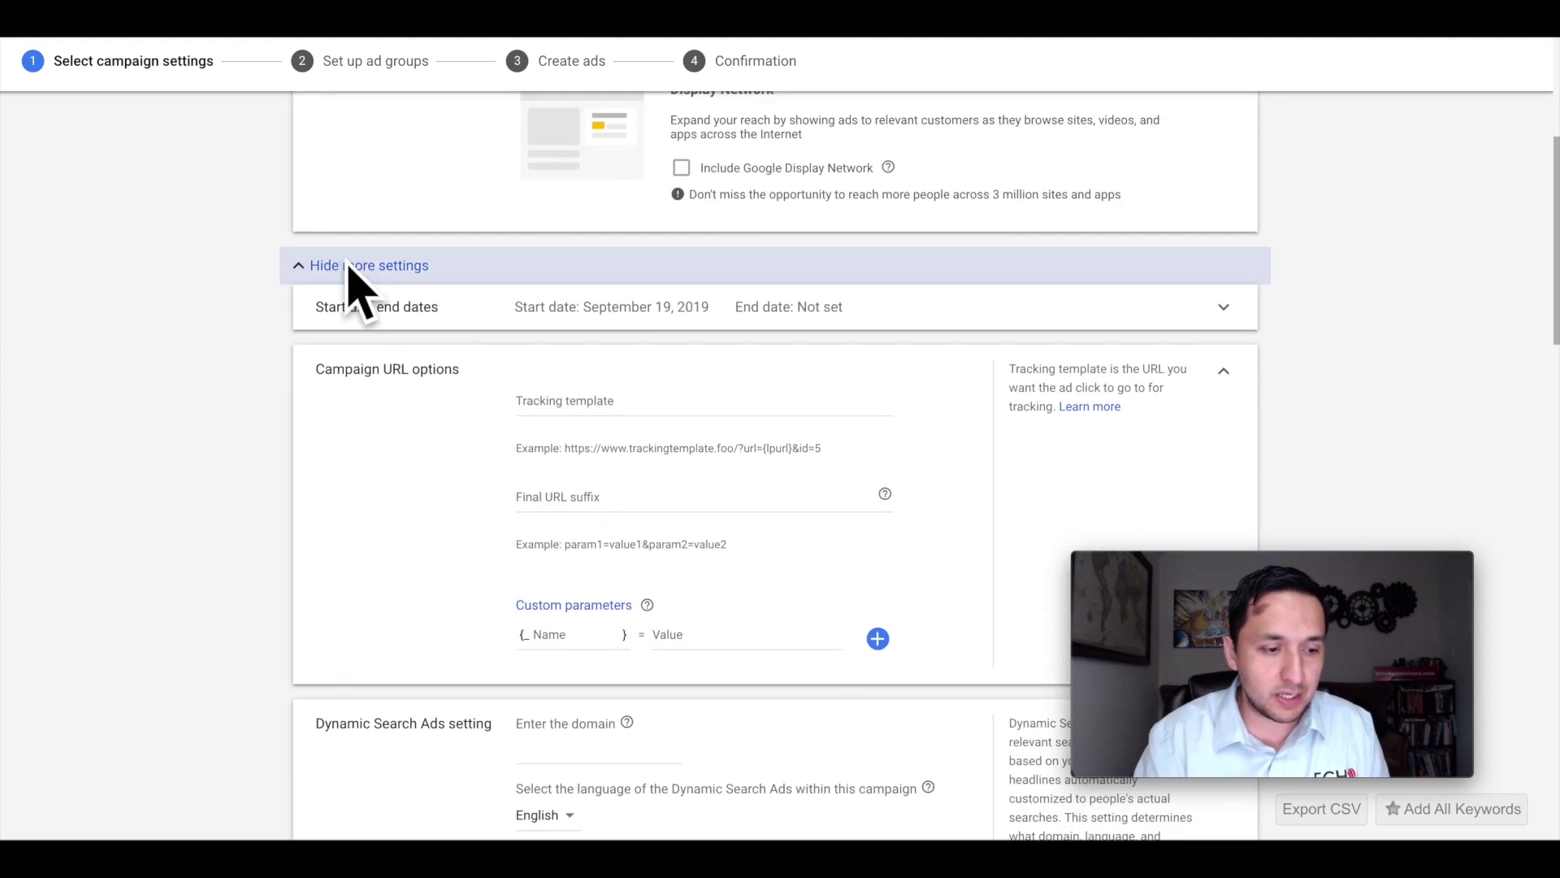
click(350, 266)
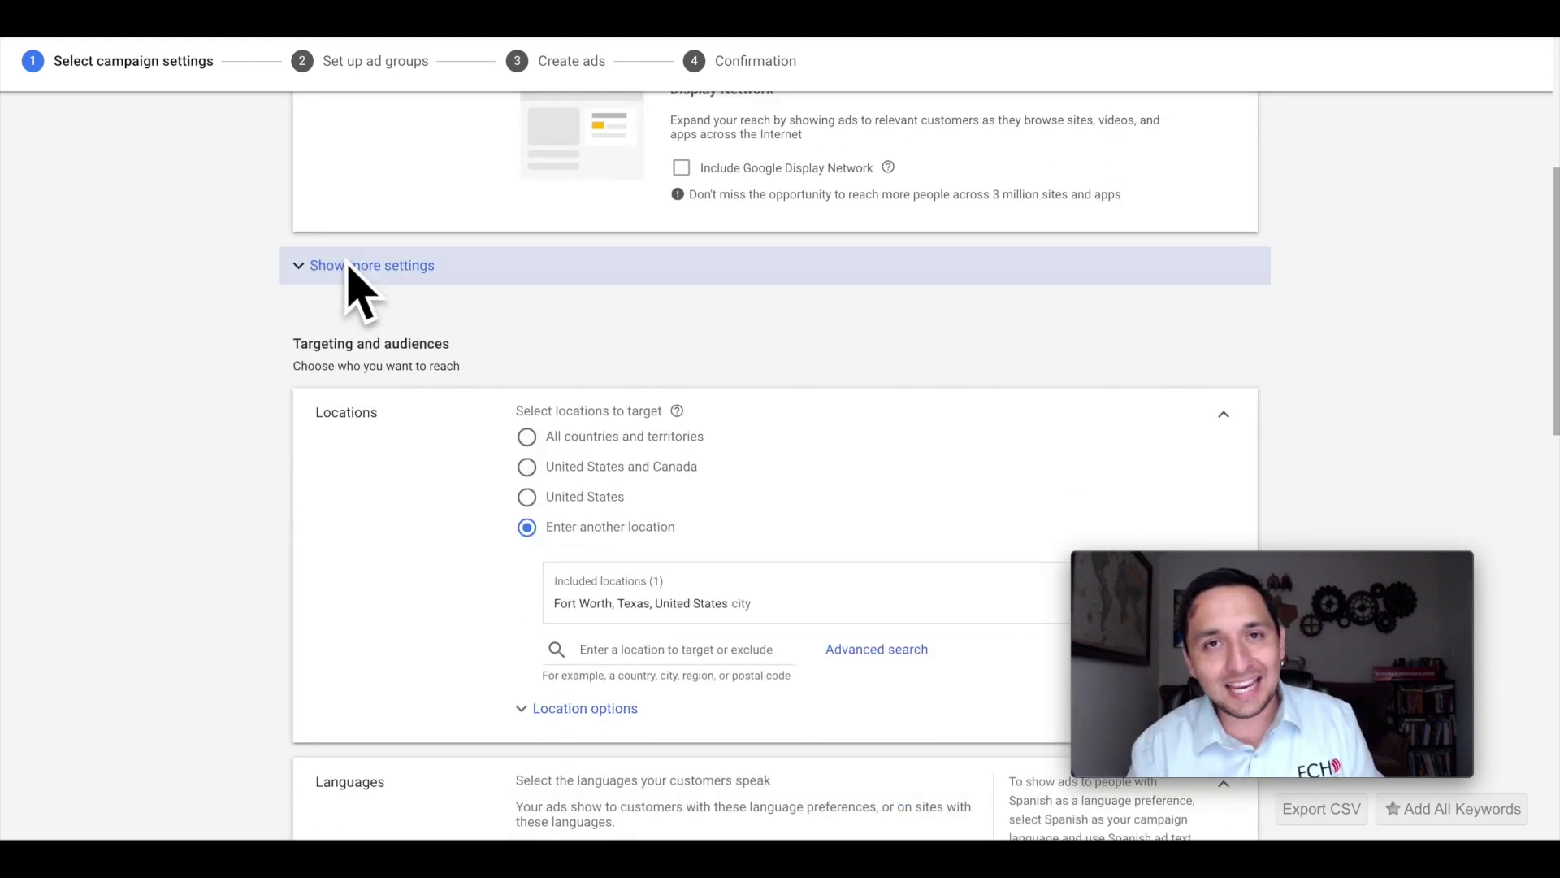
scroll(350, 272, down, 3)
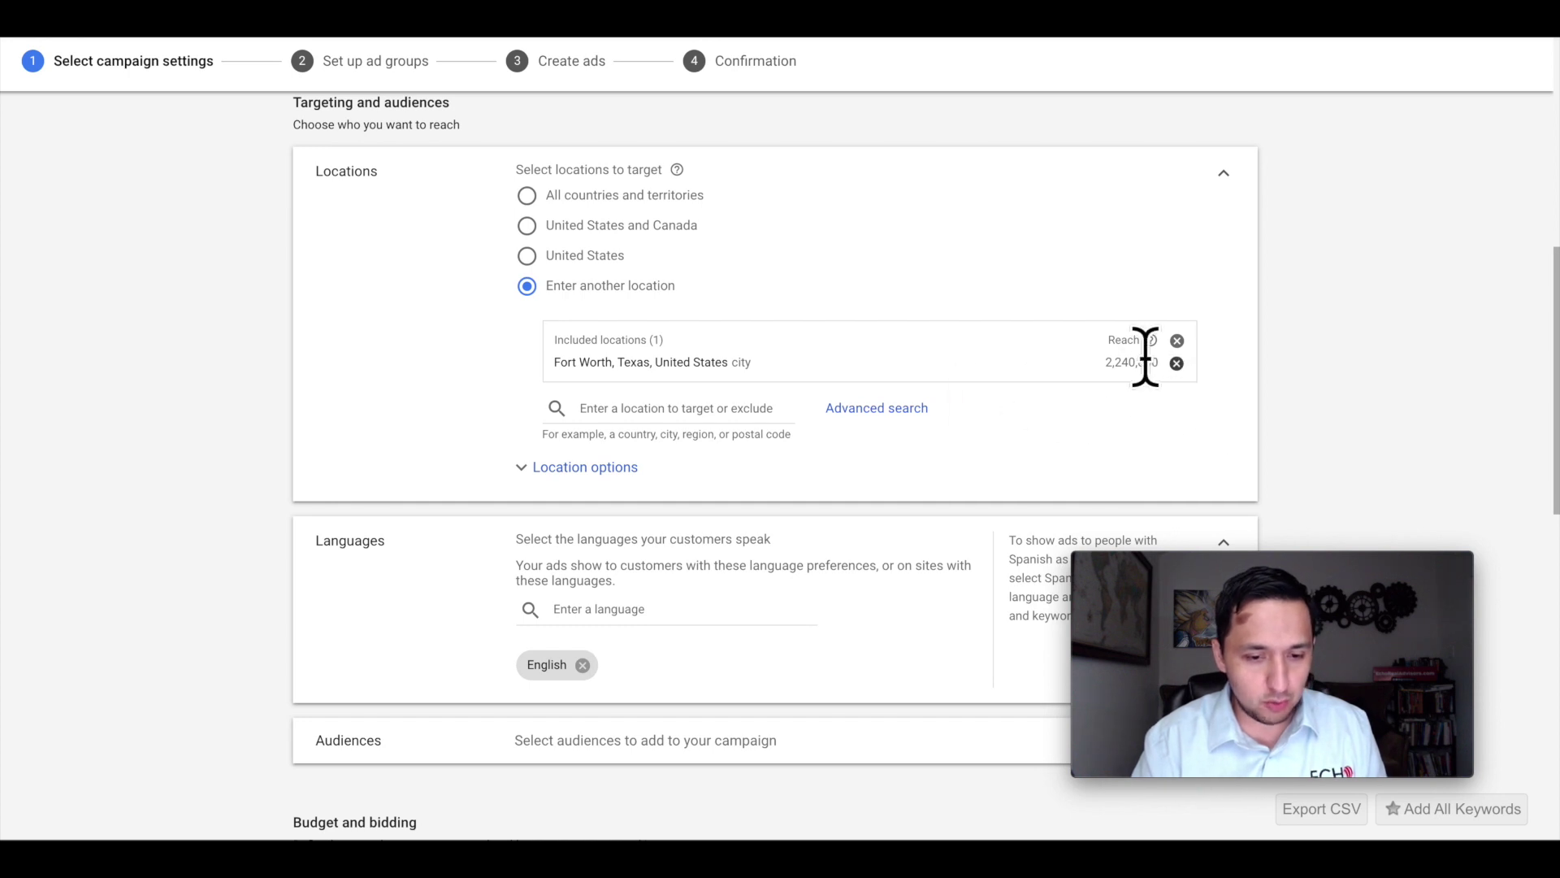
Step: Replace Fort Worth with Dallas, Texas in the included locations
click(1176, 362)
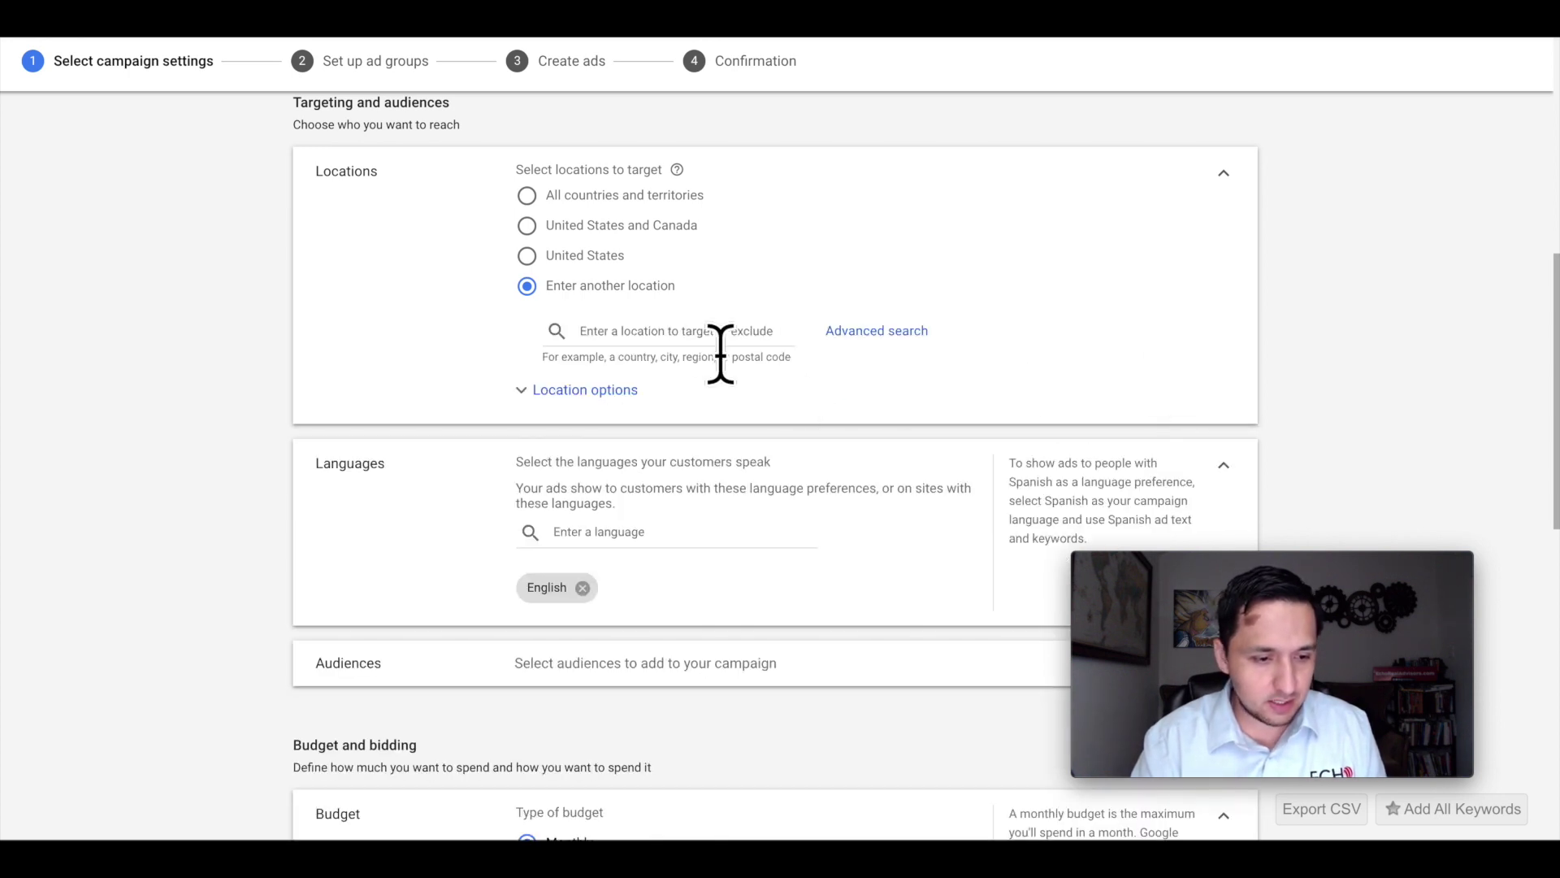
click(685, 343)
text(dallas)
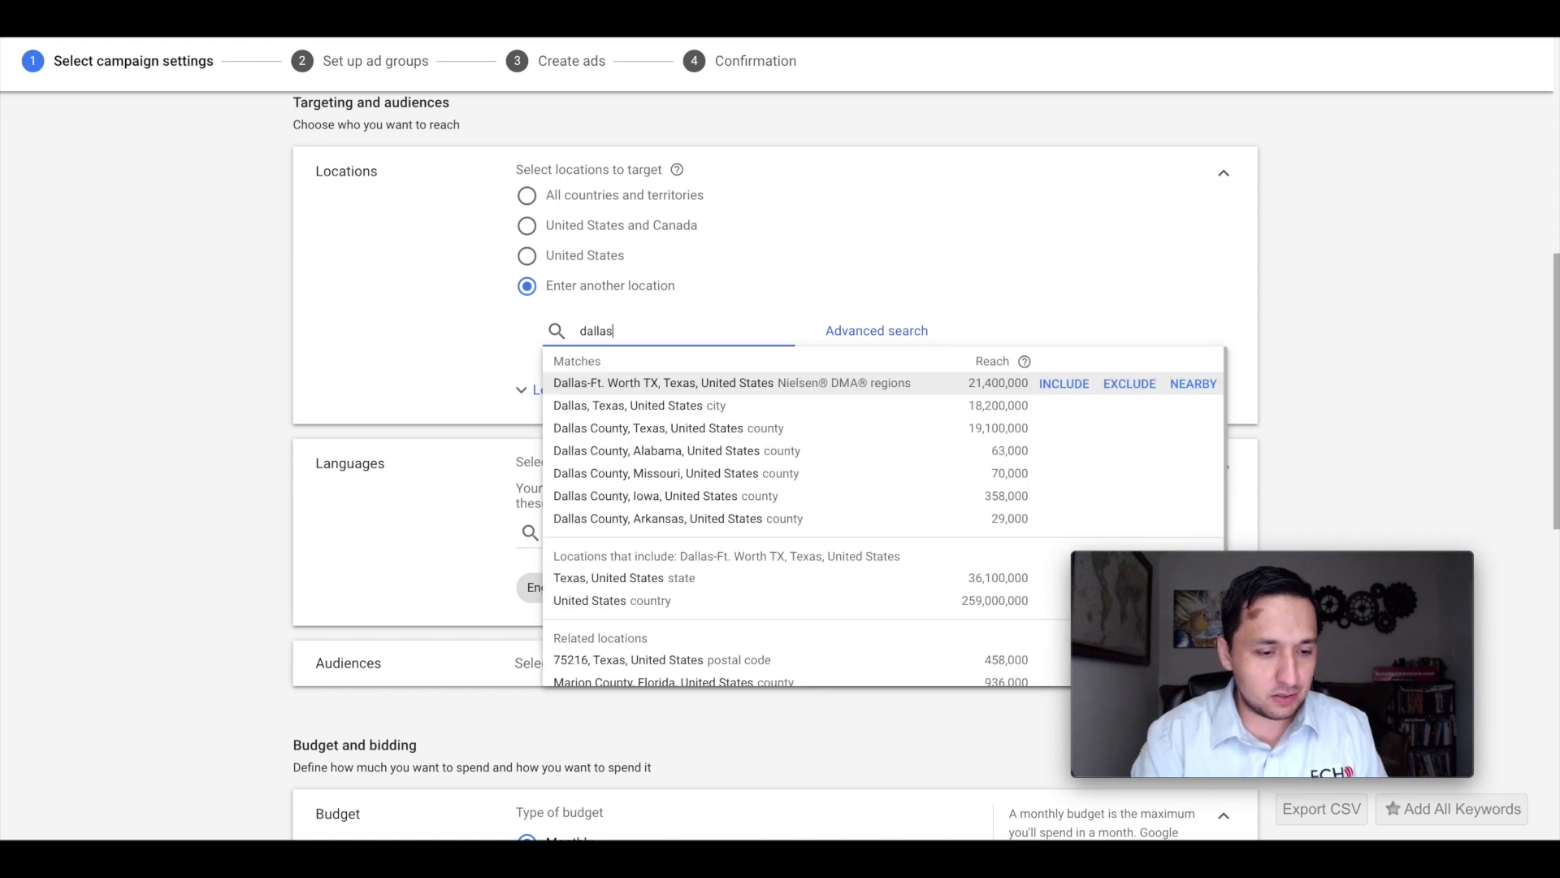
click(687, 405)
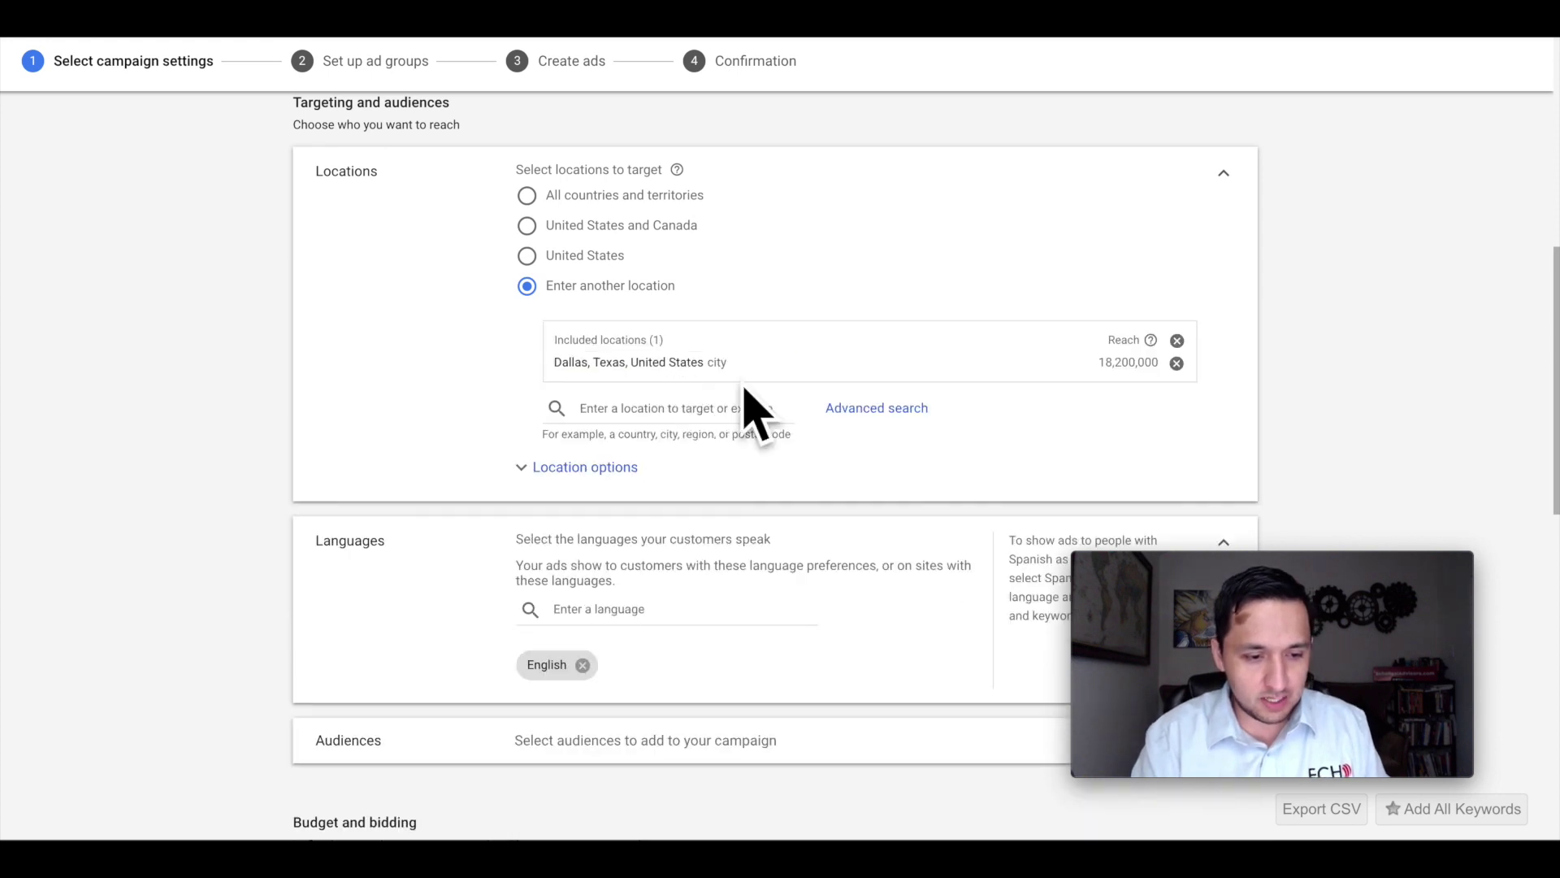
Step: Limit location targeting to people in or regularly in the targeted locations
click(578, 471)
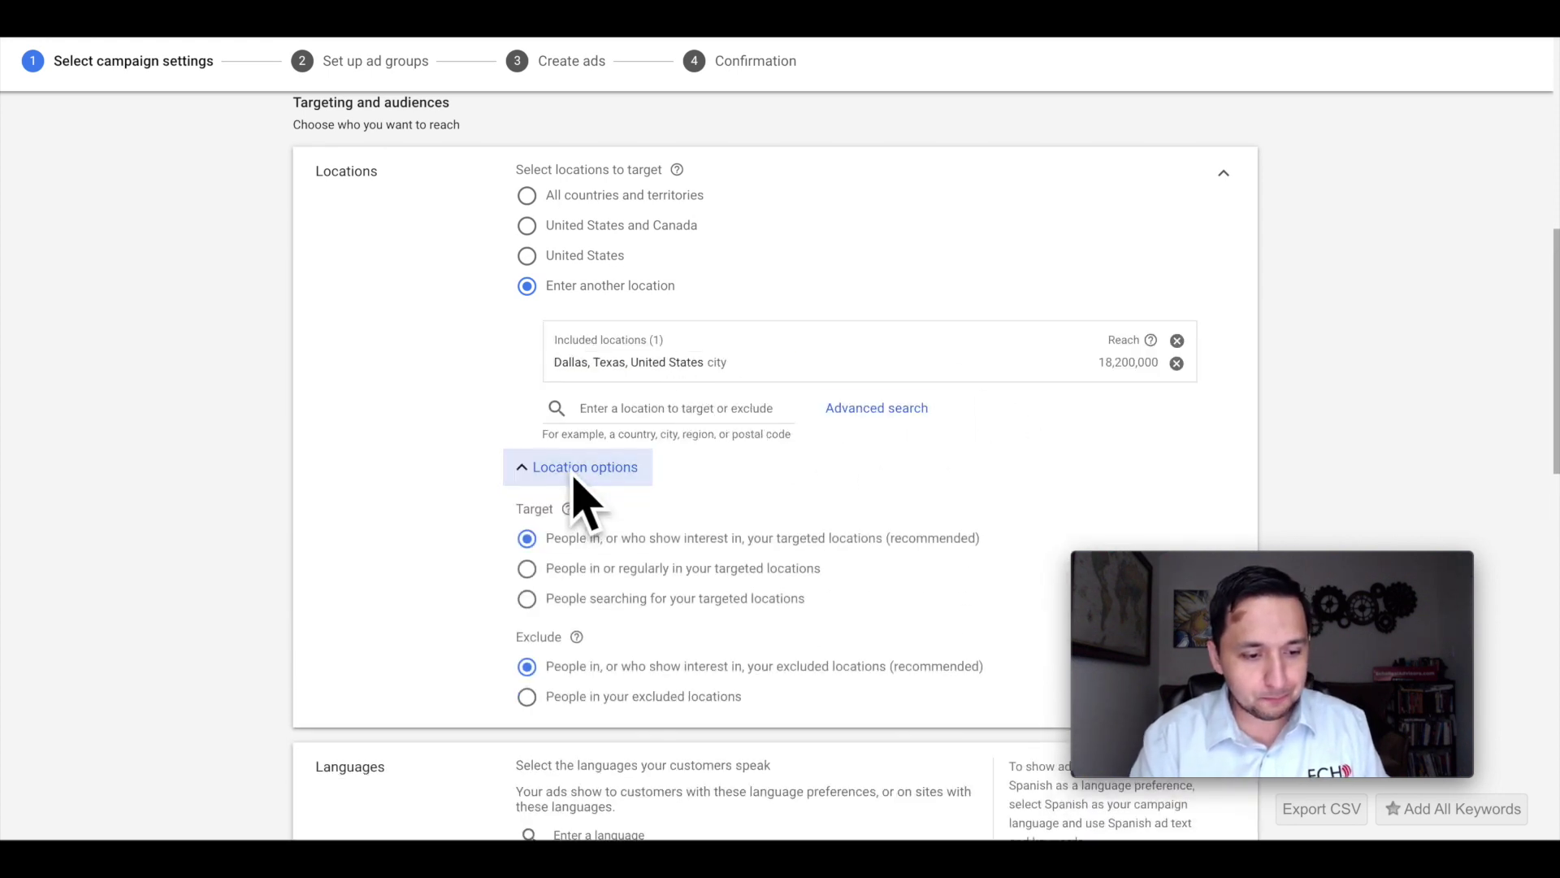
scroll(578, 479, down, 3)
scroll(597, 294, up, 1)
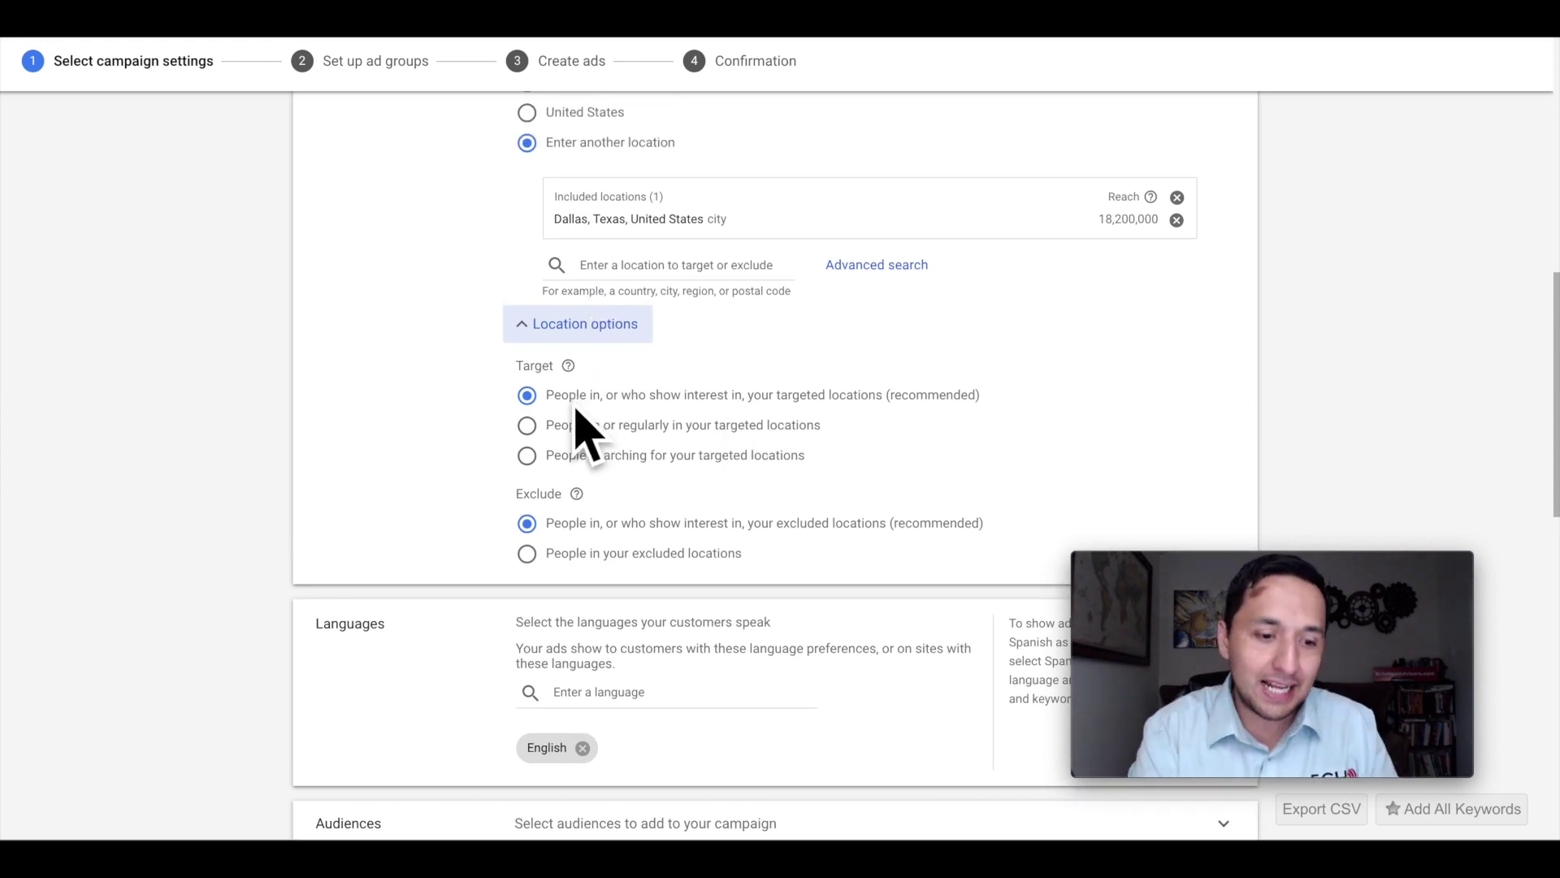
click(528, 431)
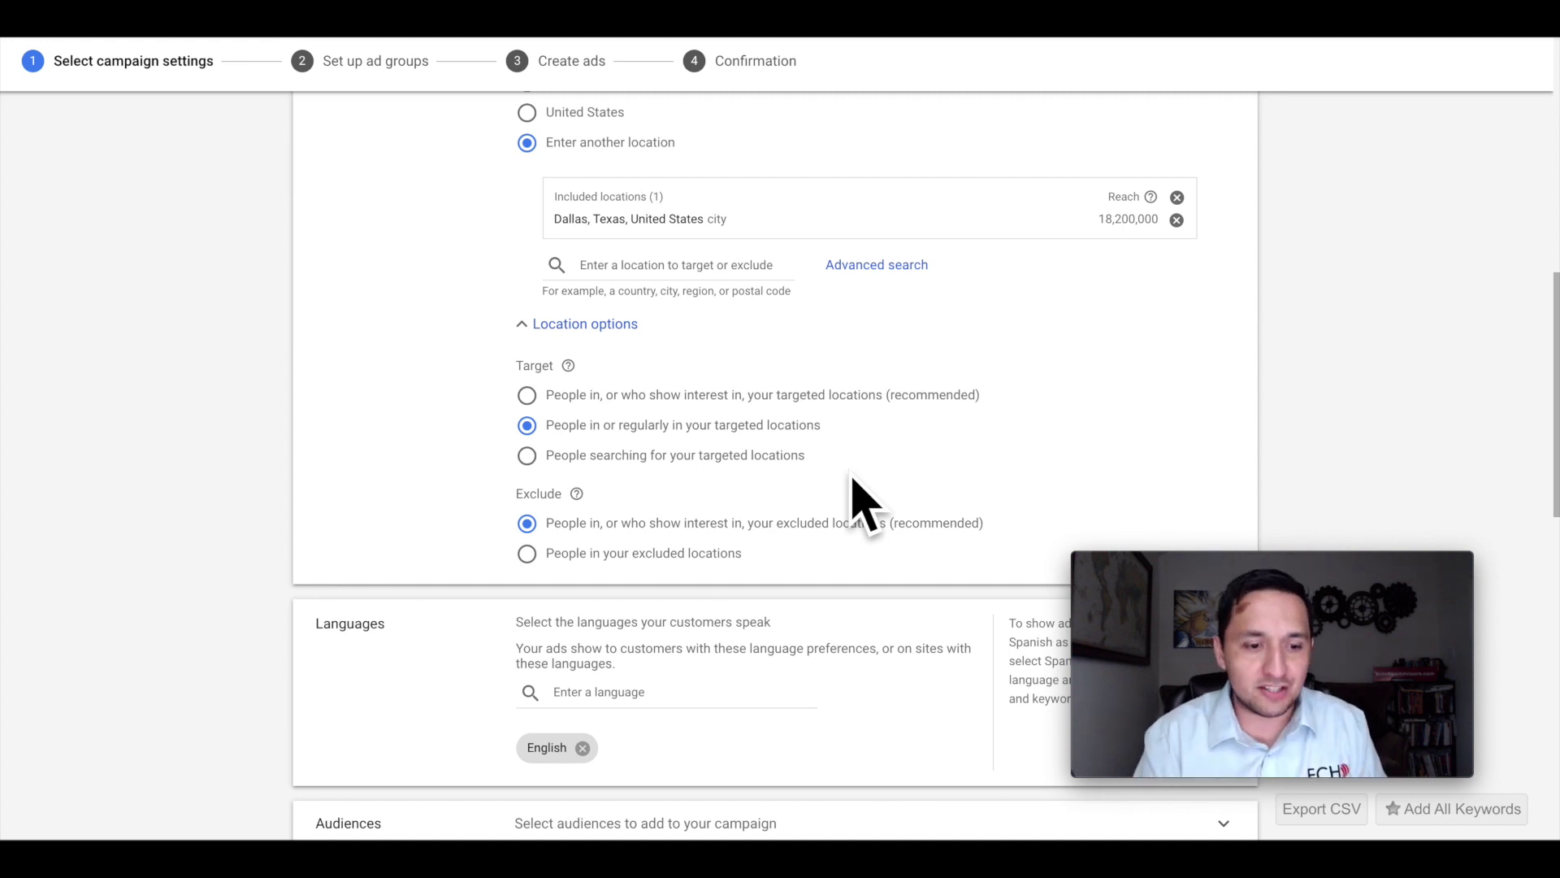
scroll(853, 488, down, 4)
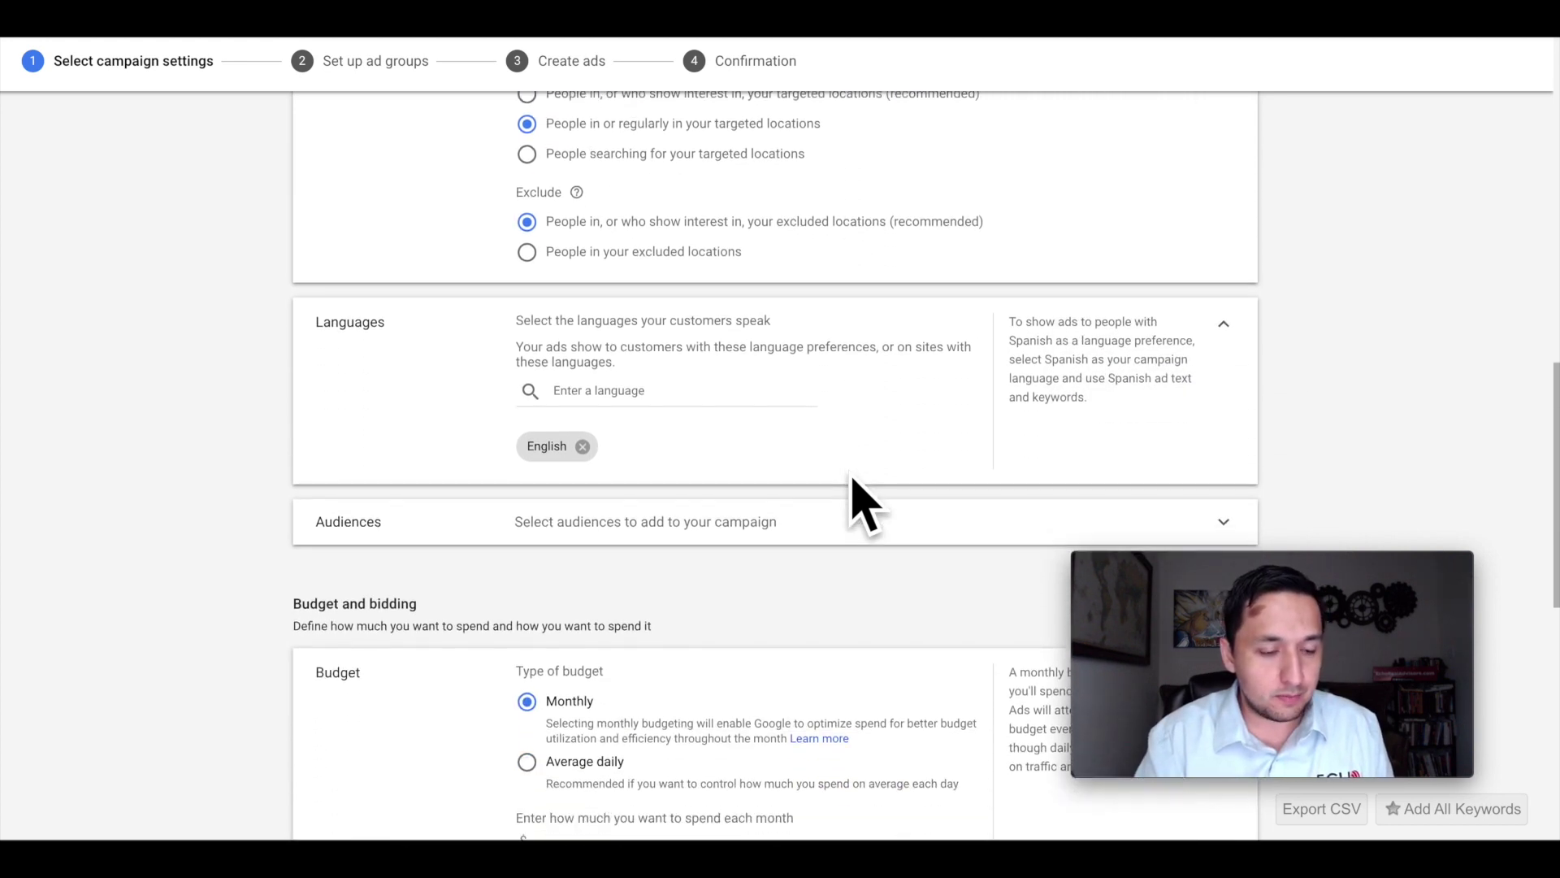
scroll(853, 480, down, 1)
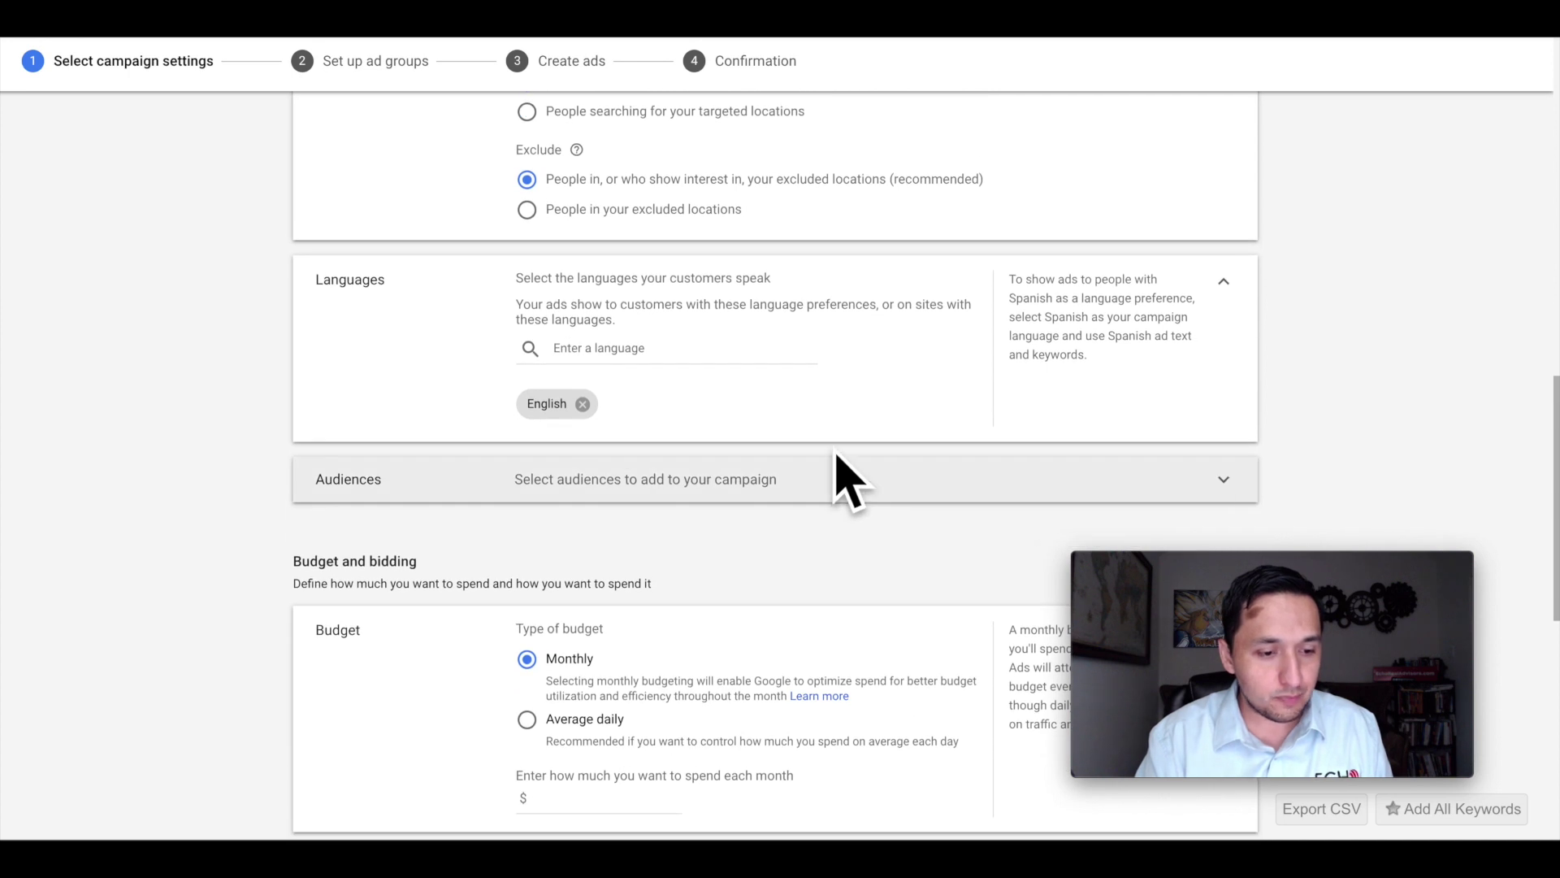
scroll(697, 348, down, 2)
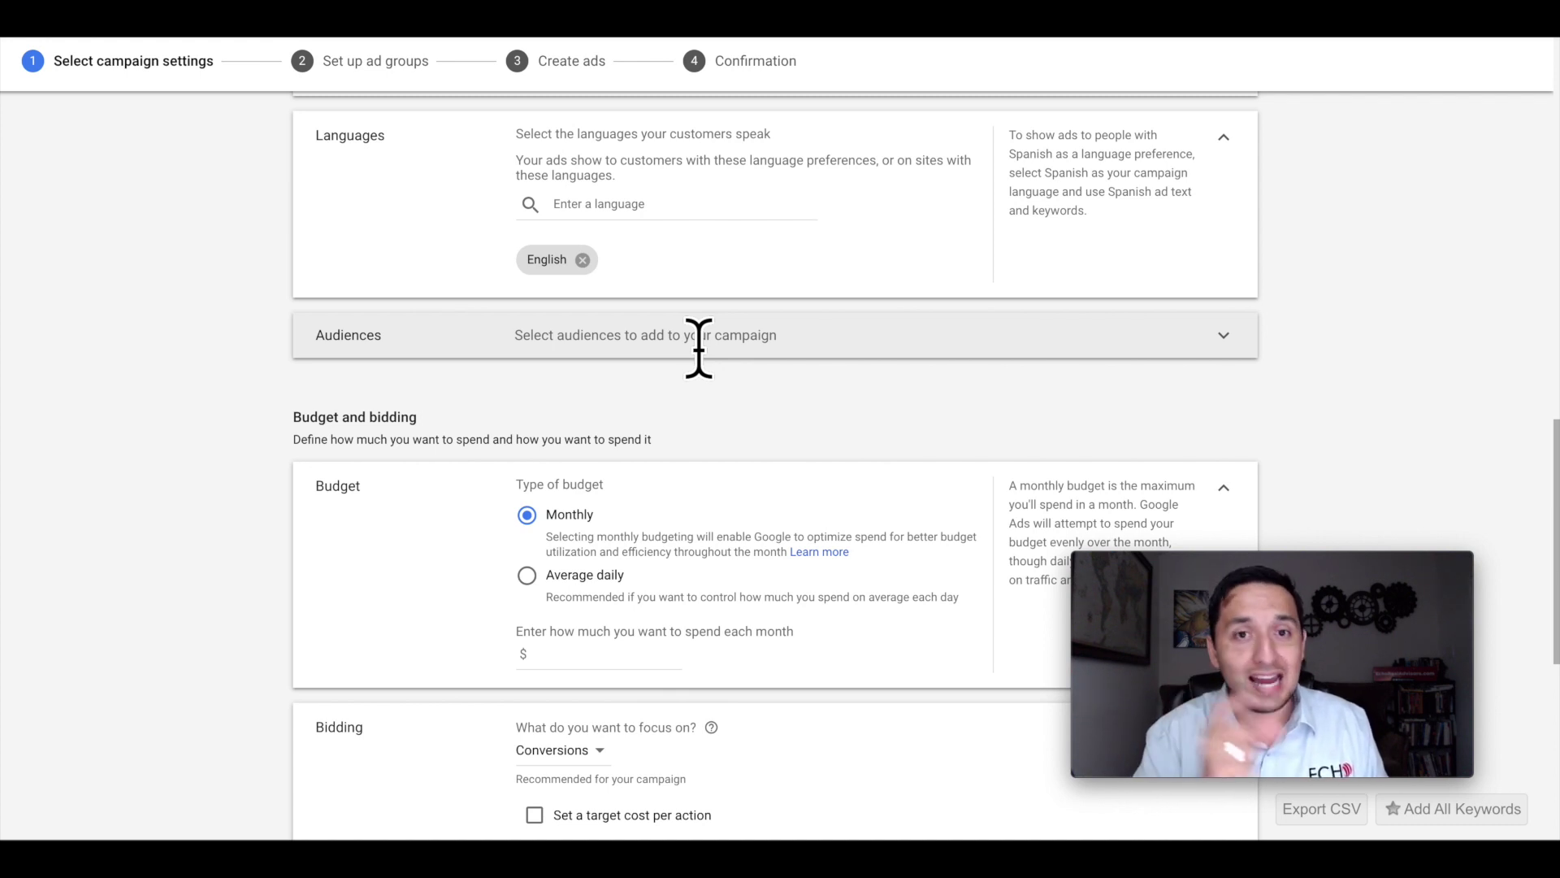
Step: Add in-market audiences Real Estate and Residential Properties (For Sale) under Observation
click(838, 341)
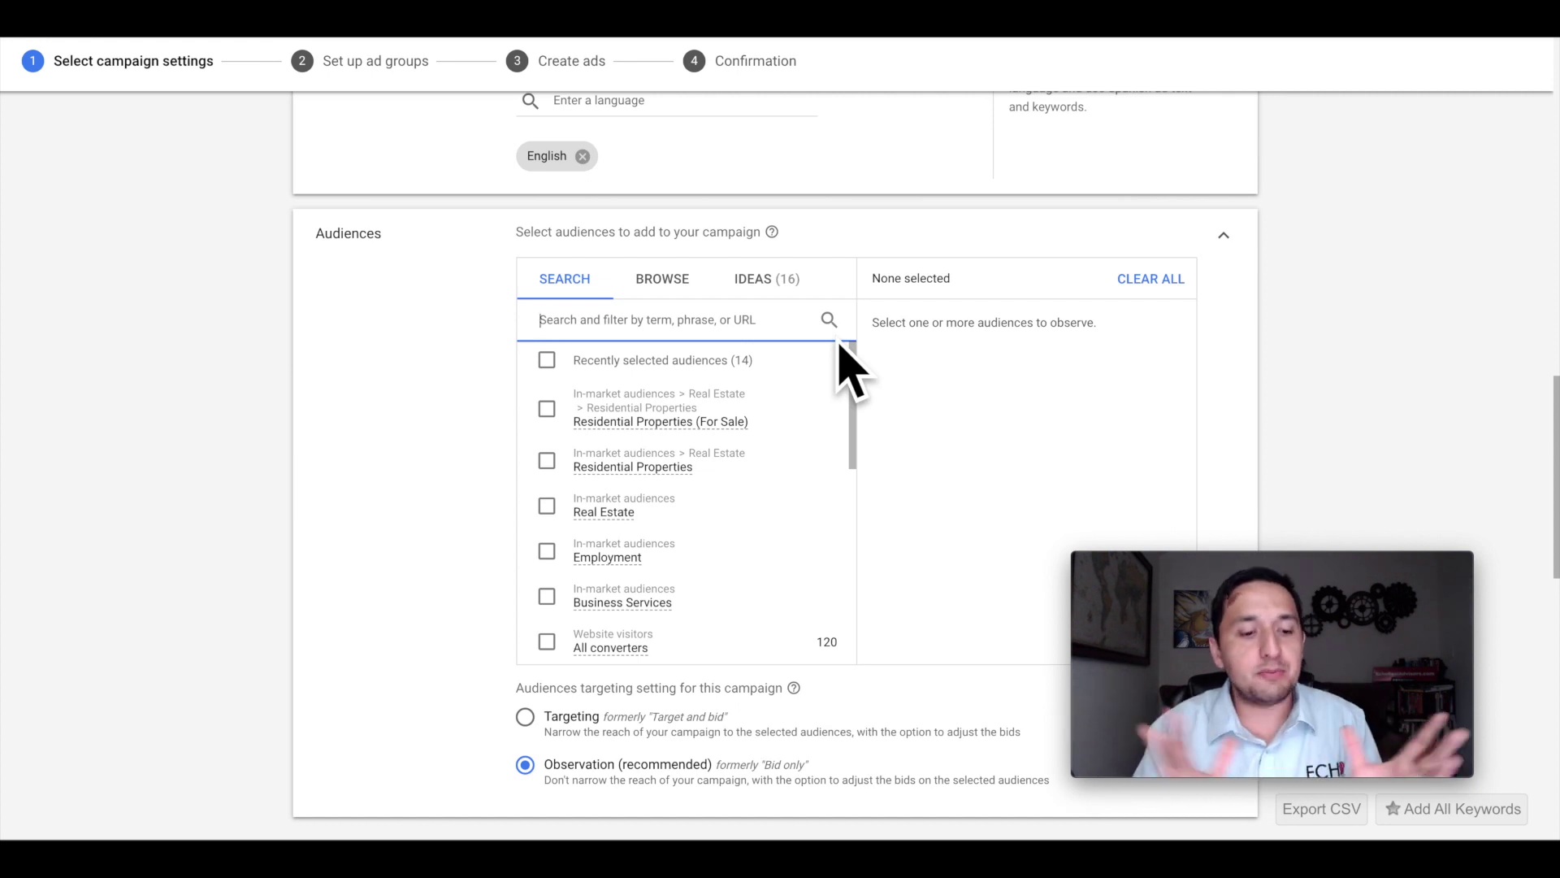
click(662, 280)
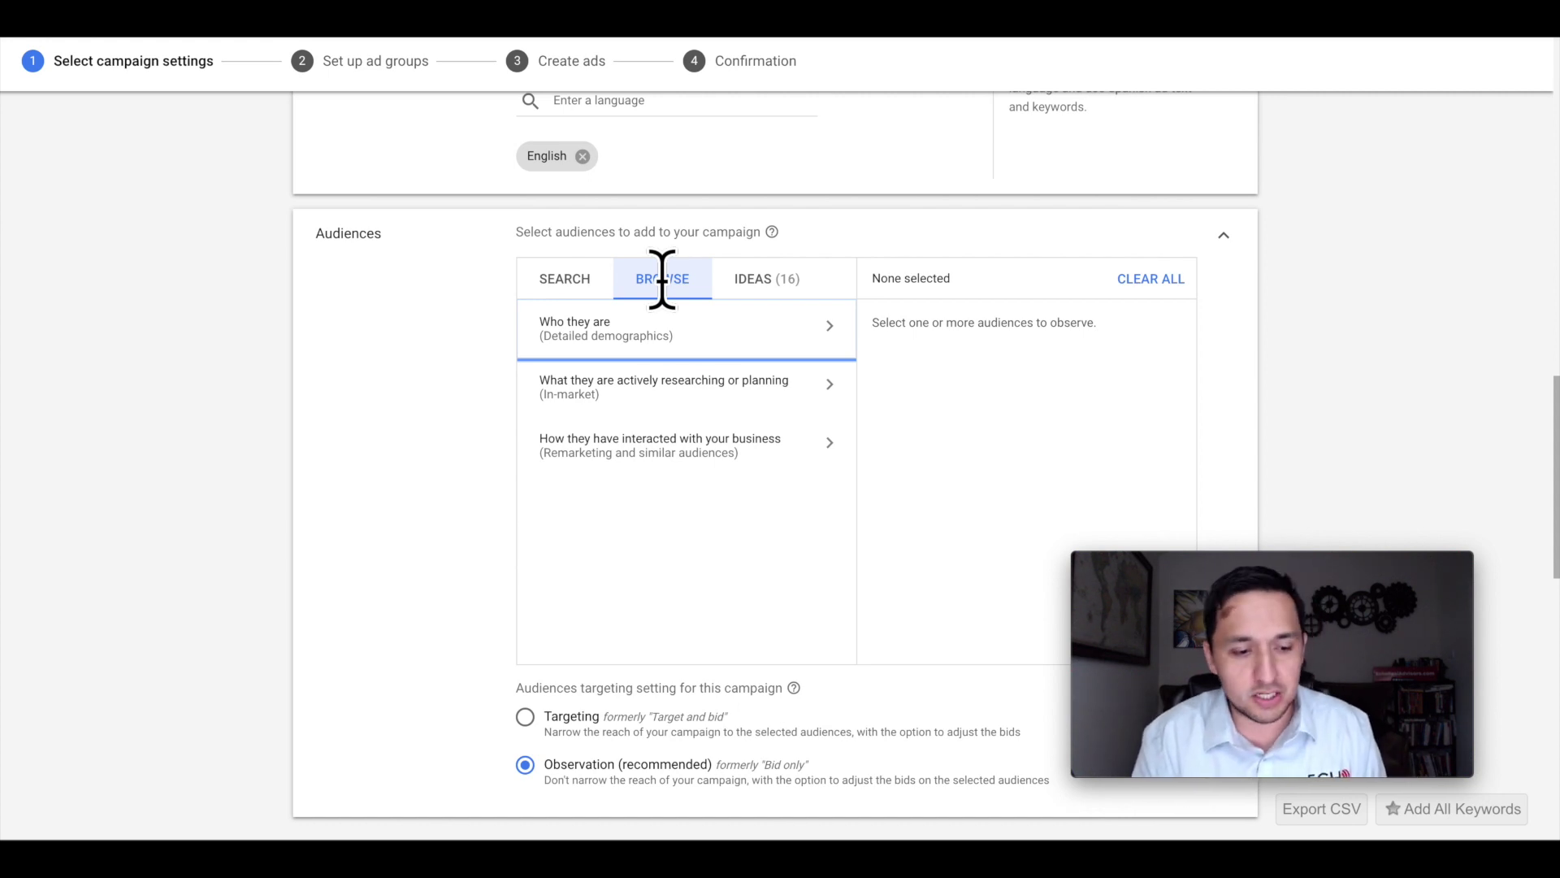
click(638, 394)
scroll(639, 394, down, 6)
scroll(639, 394, down, 5)
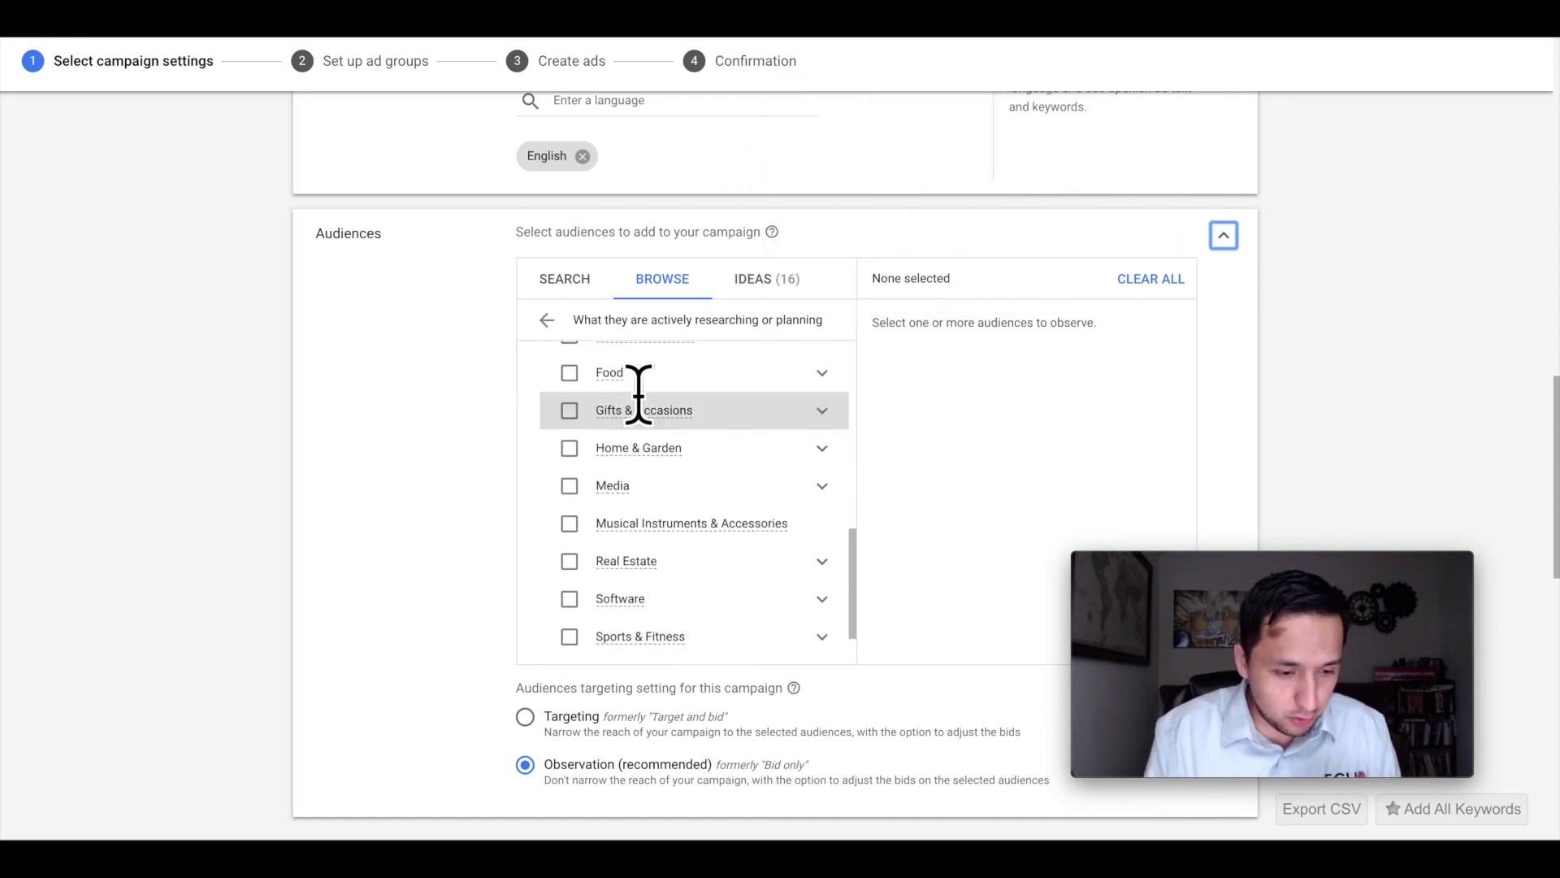
click(633, 394)
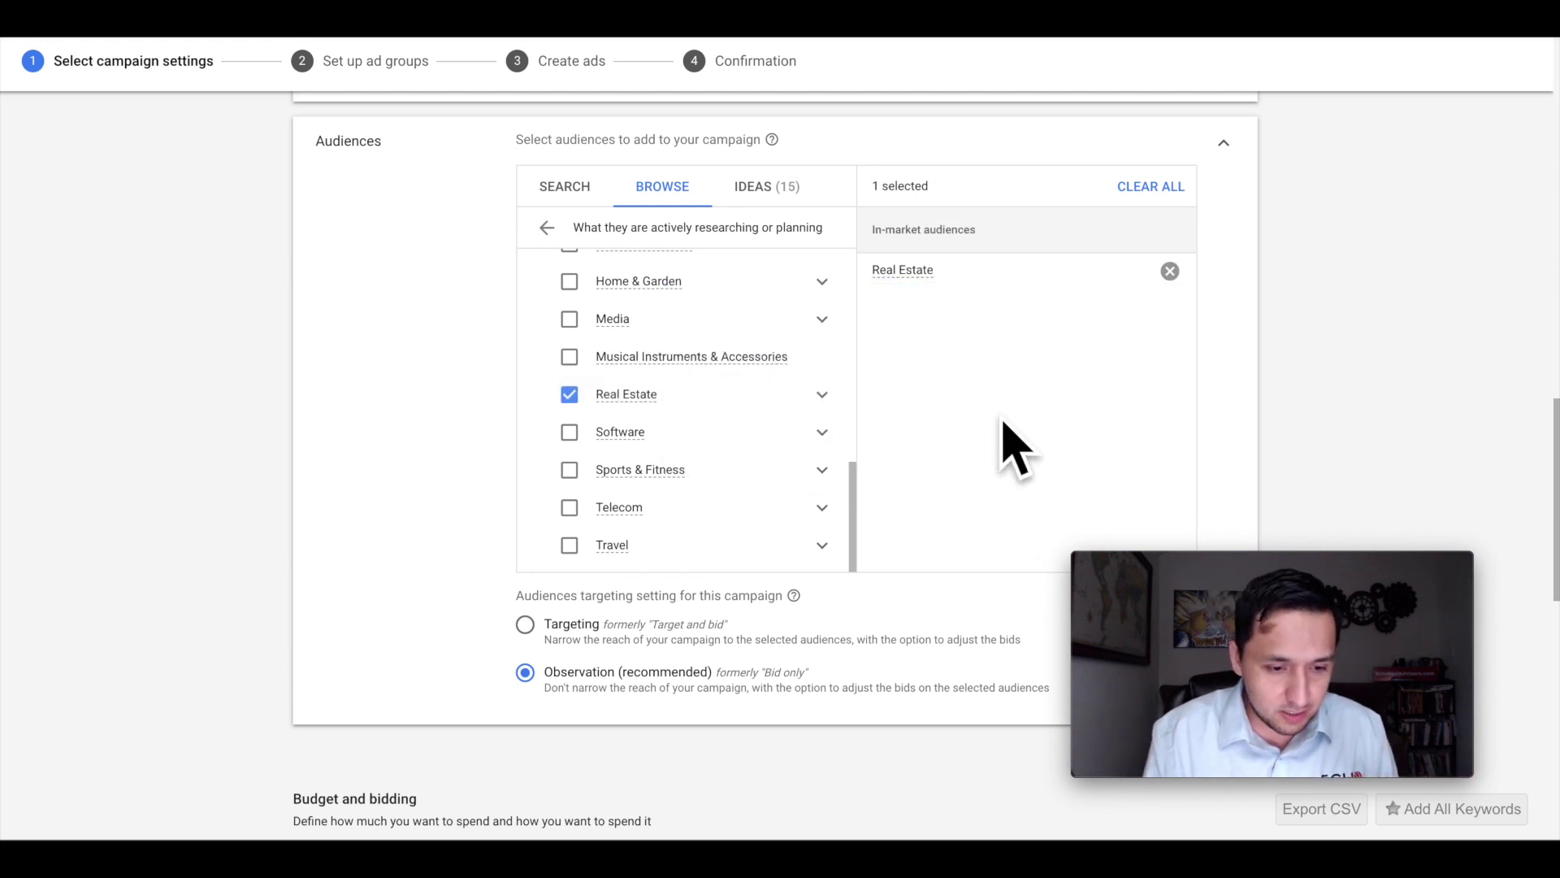
click(823, 395)
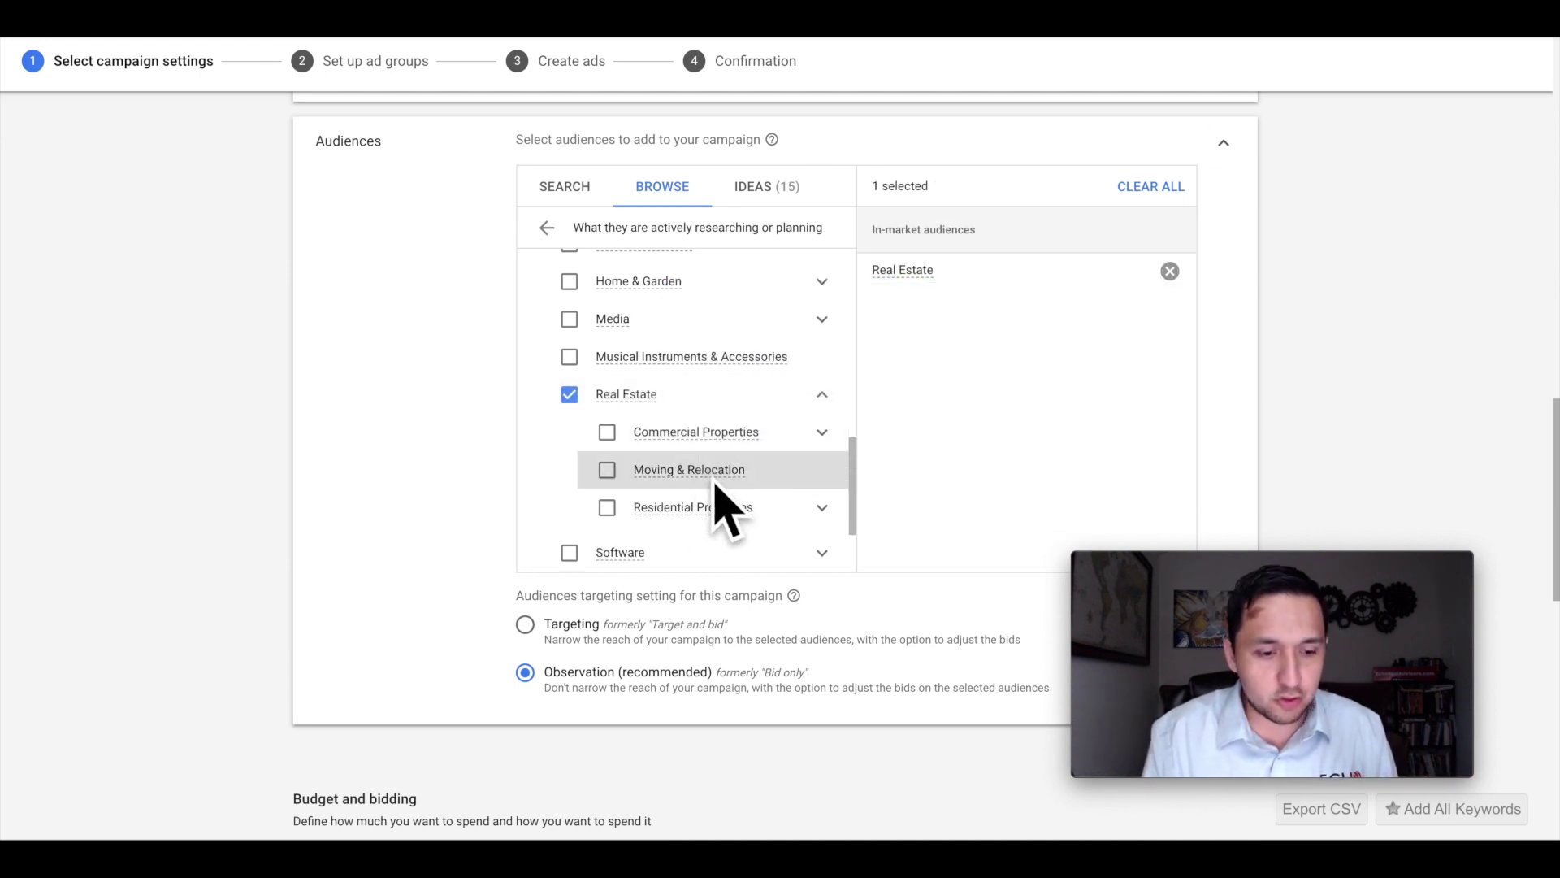
click(822, 509)
click(643, 497)
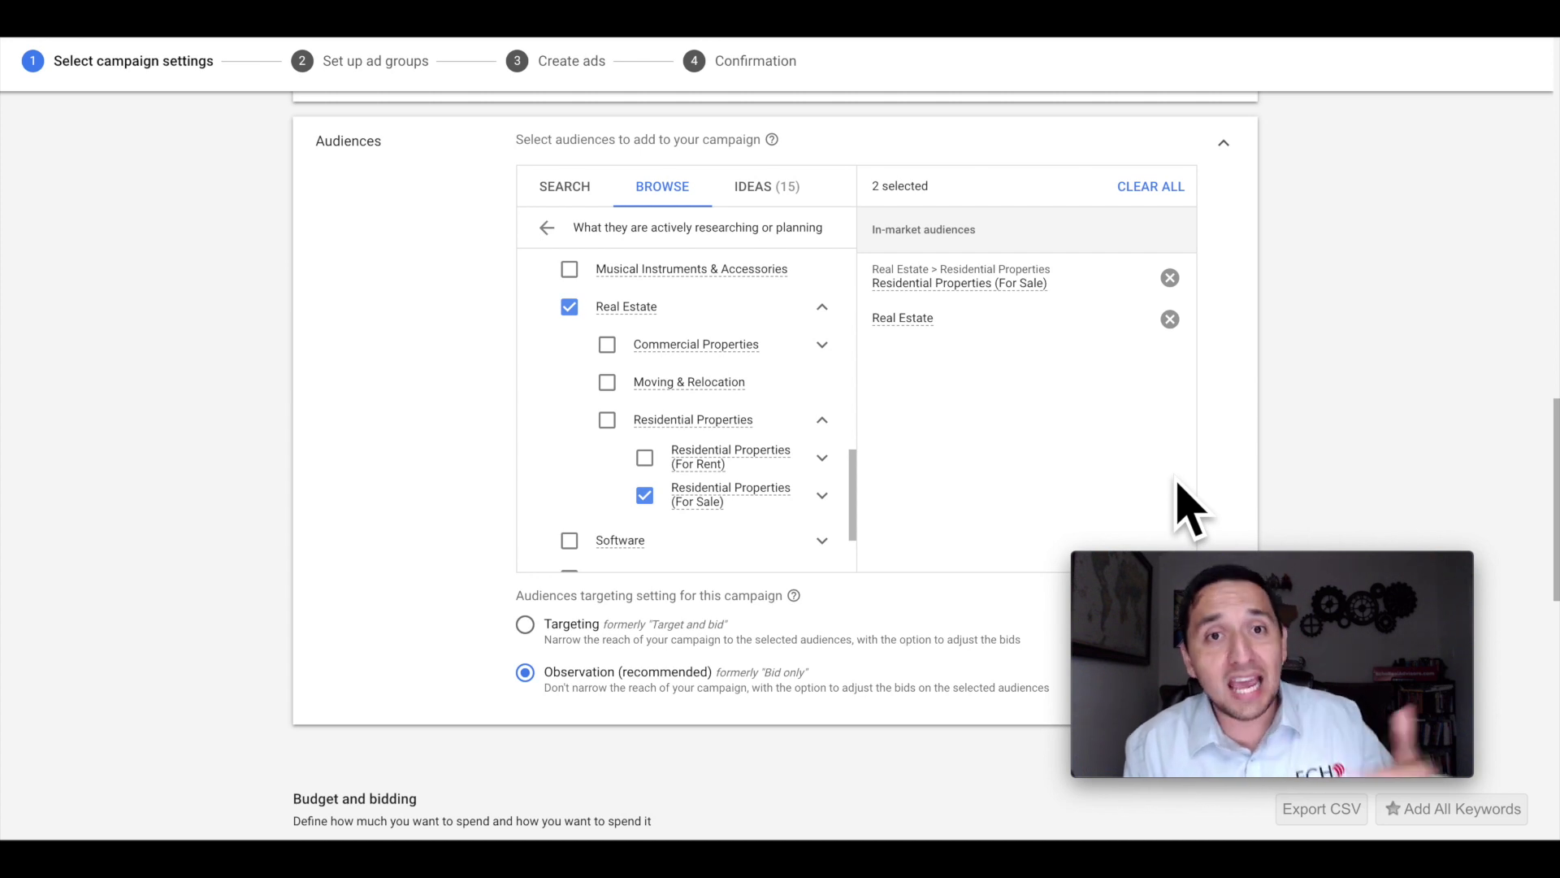
scroll(1186, 508, down, 1)
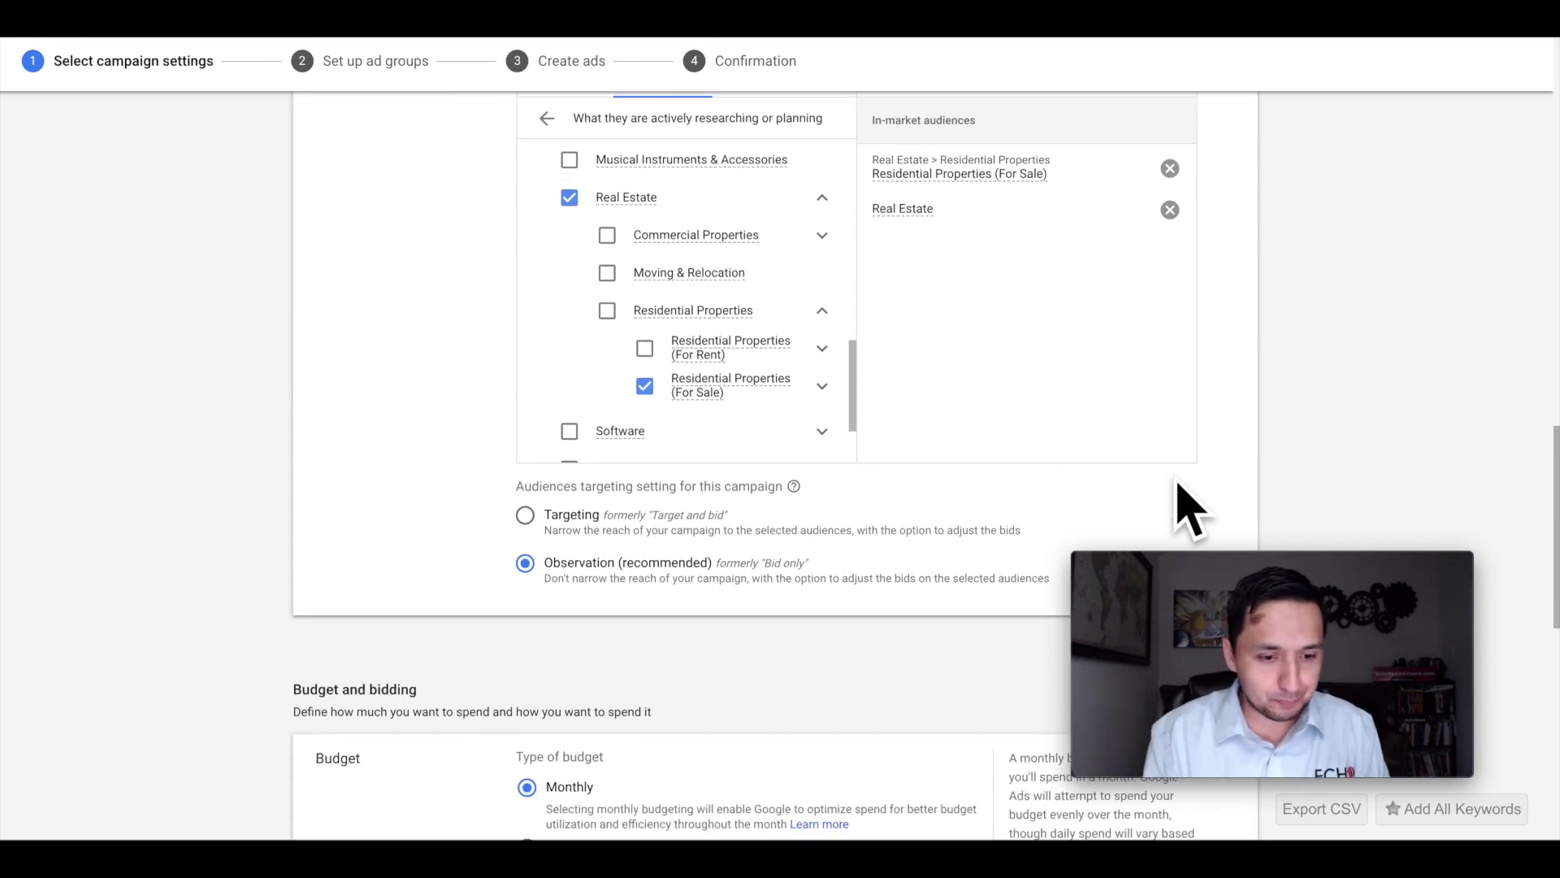
click(546, 118)
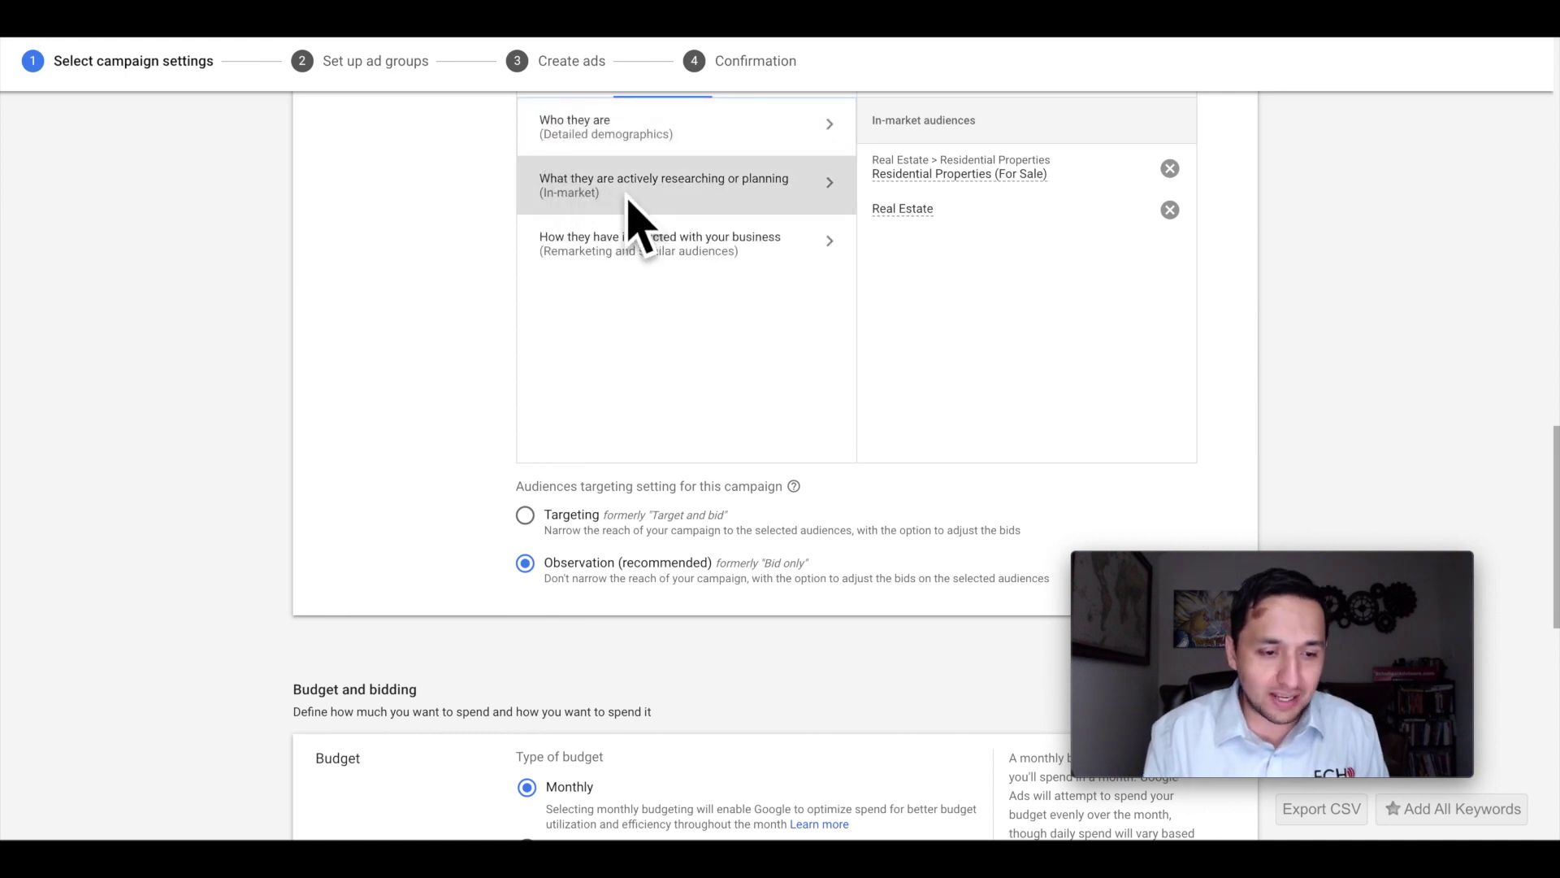
click(579, 137)
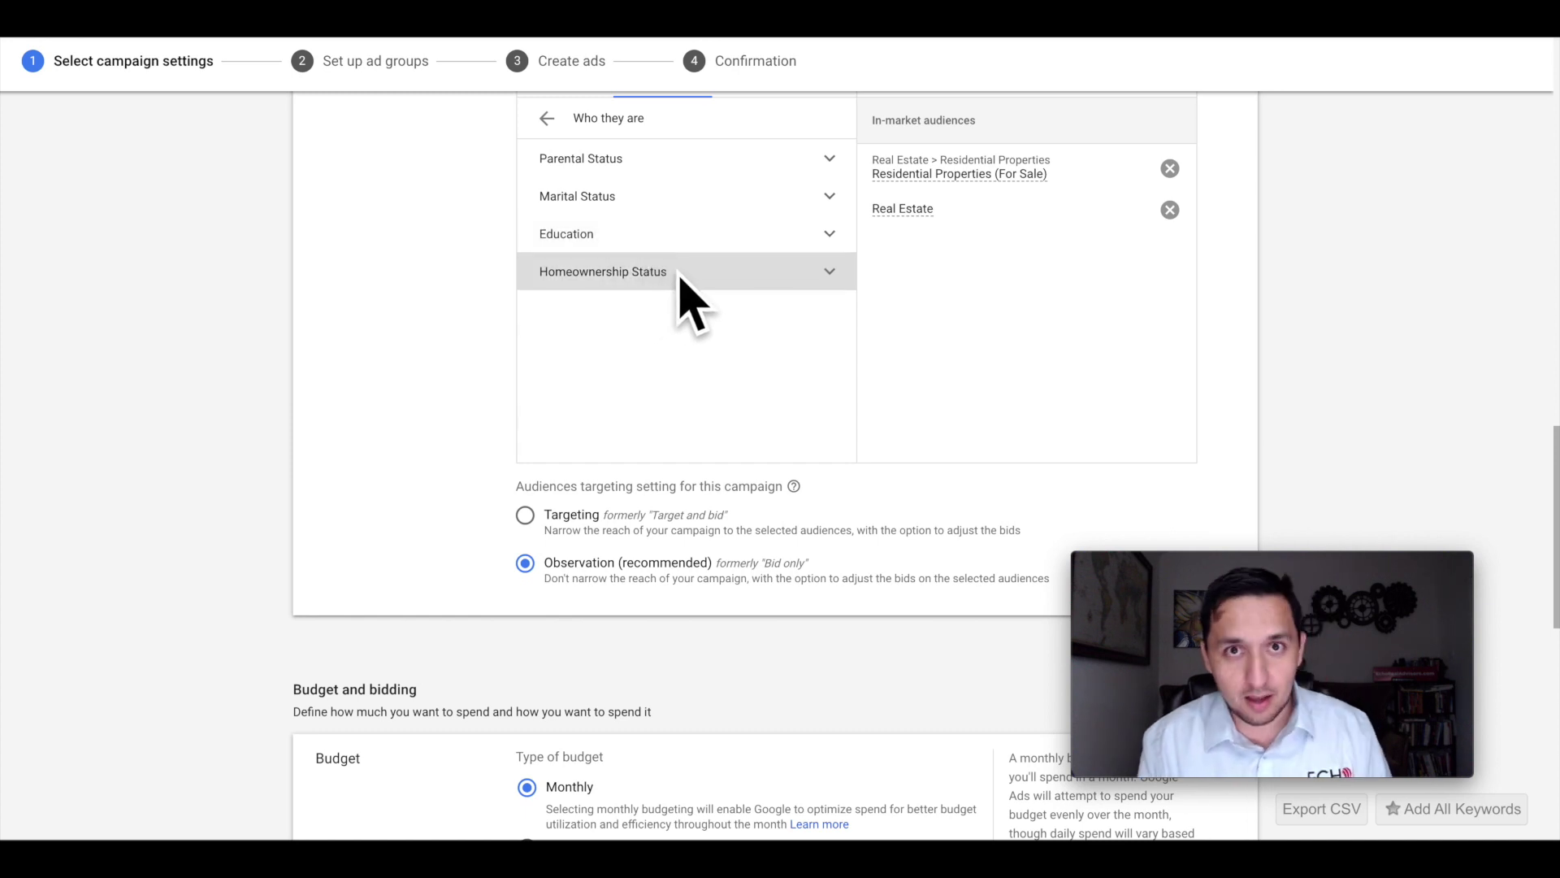
click(549, 119)
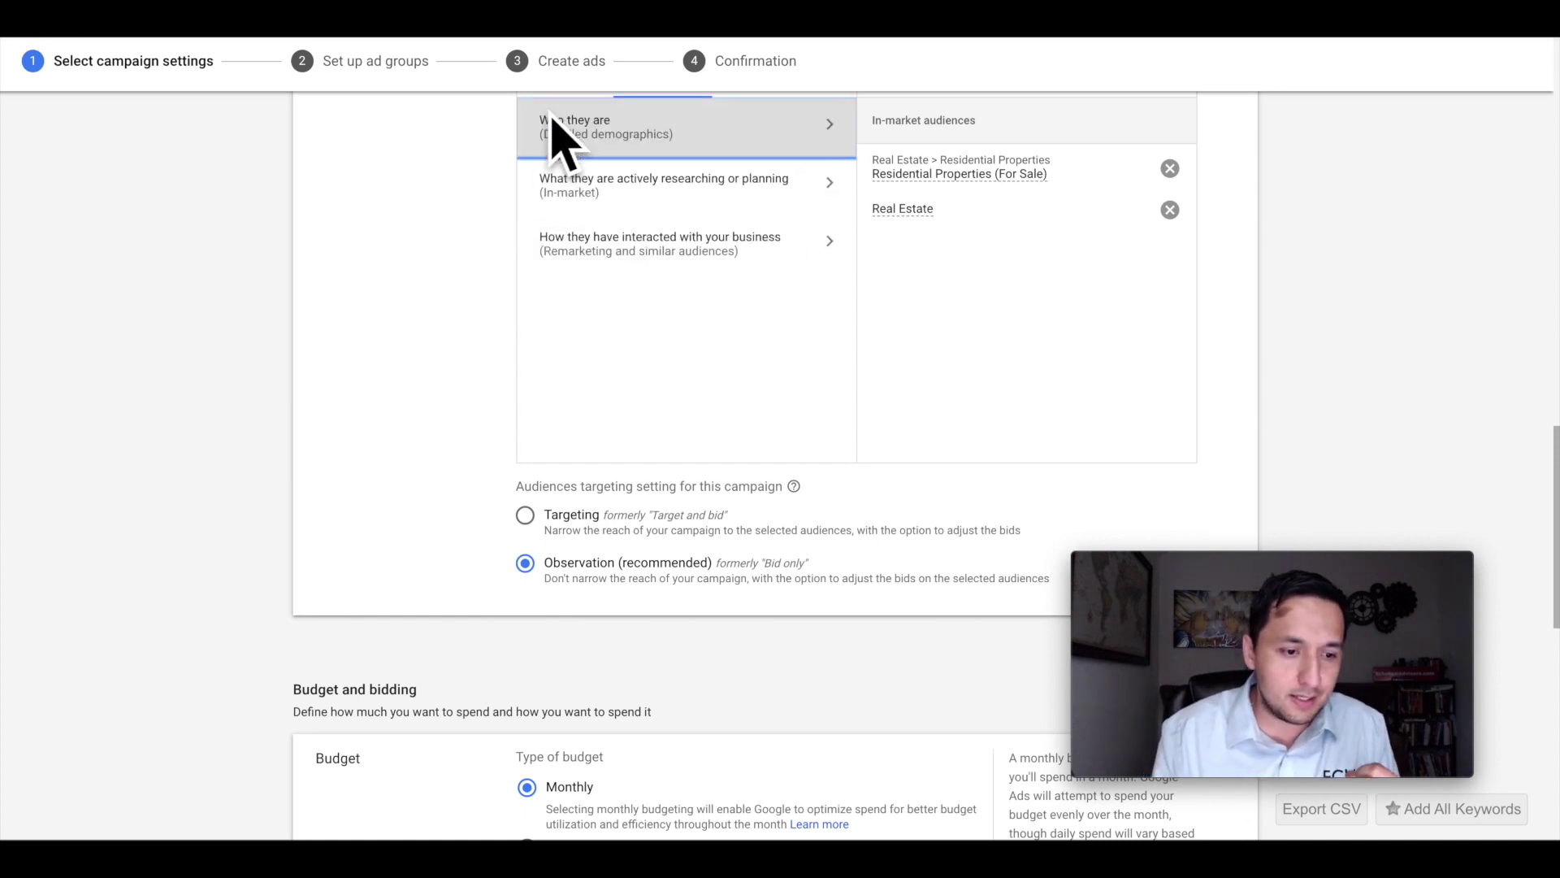
click(682, 248)
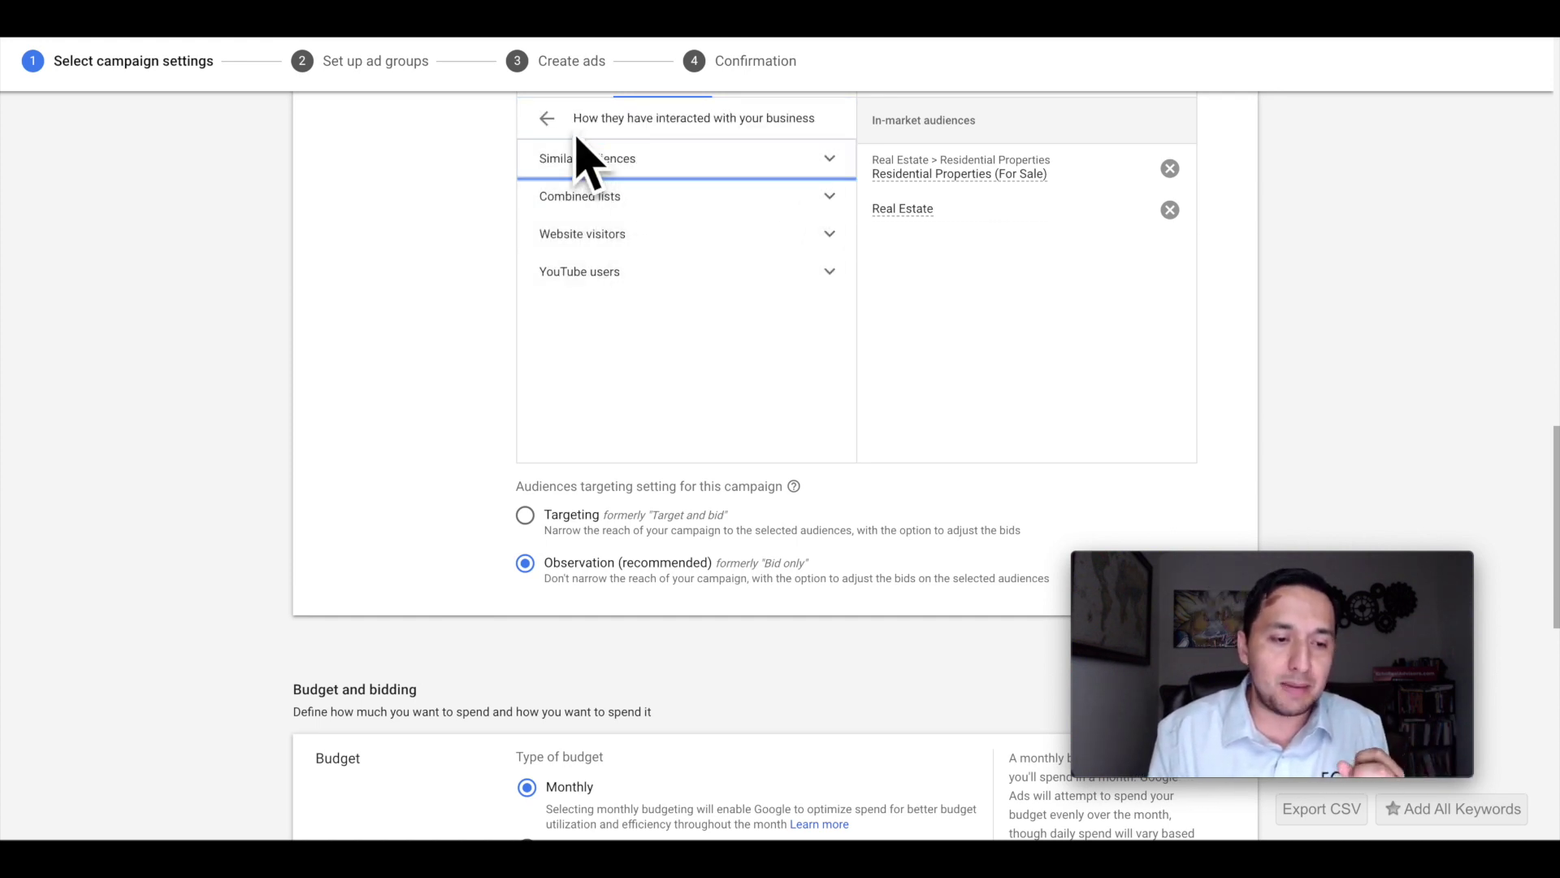
click(546, 119)
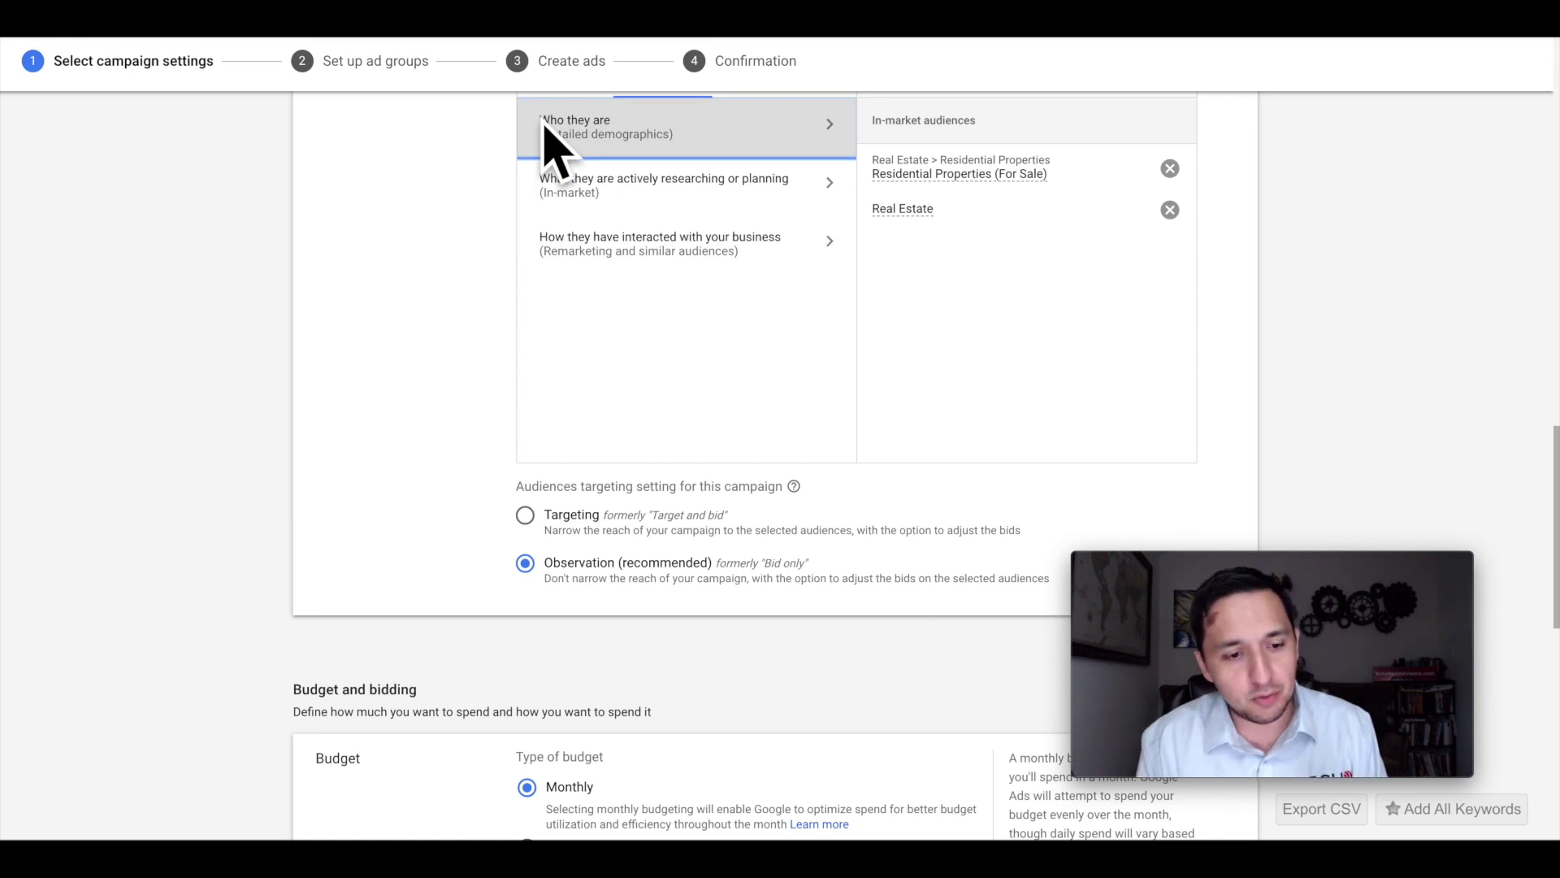
scroll(599, 262, down, 1)
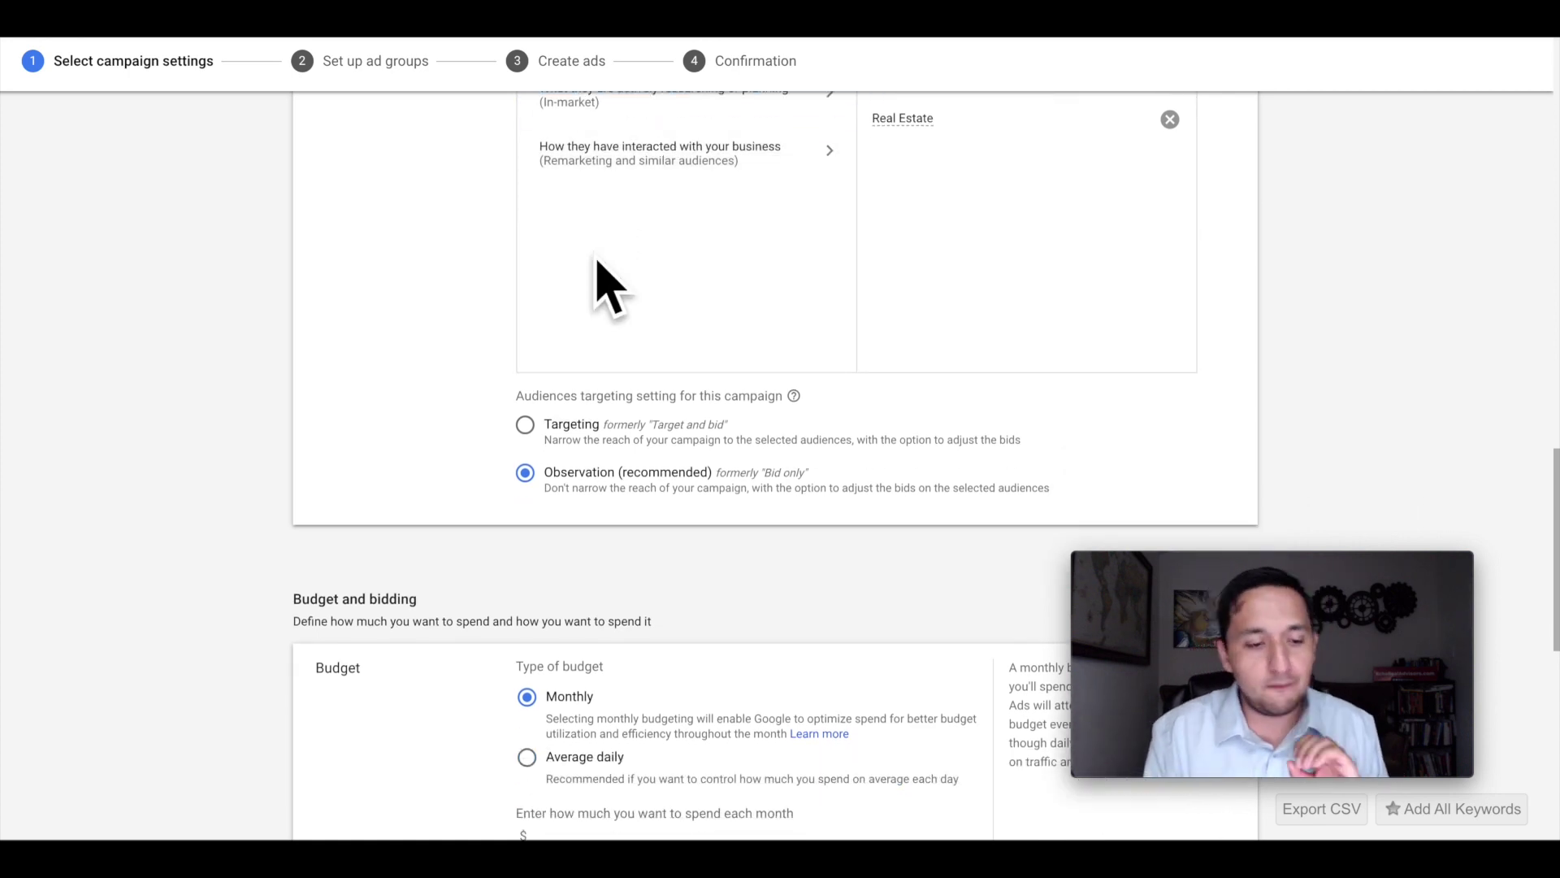
scroll(598, 261, down, 2)
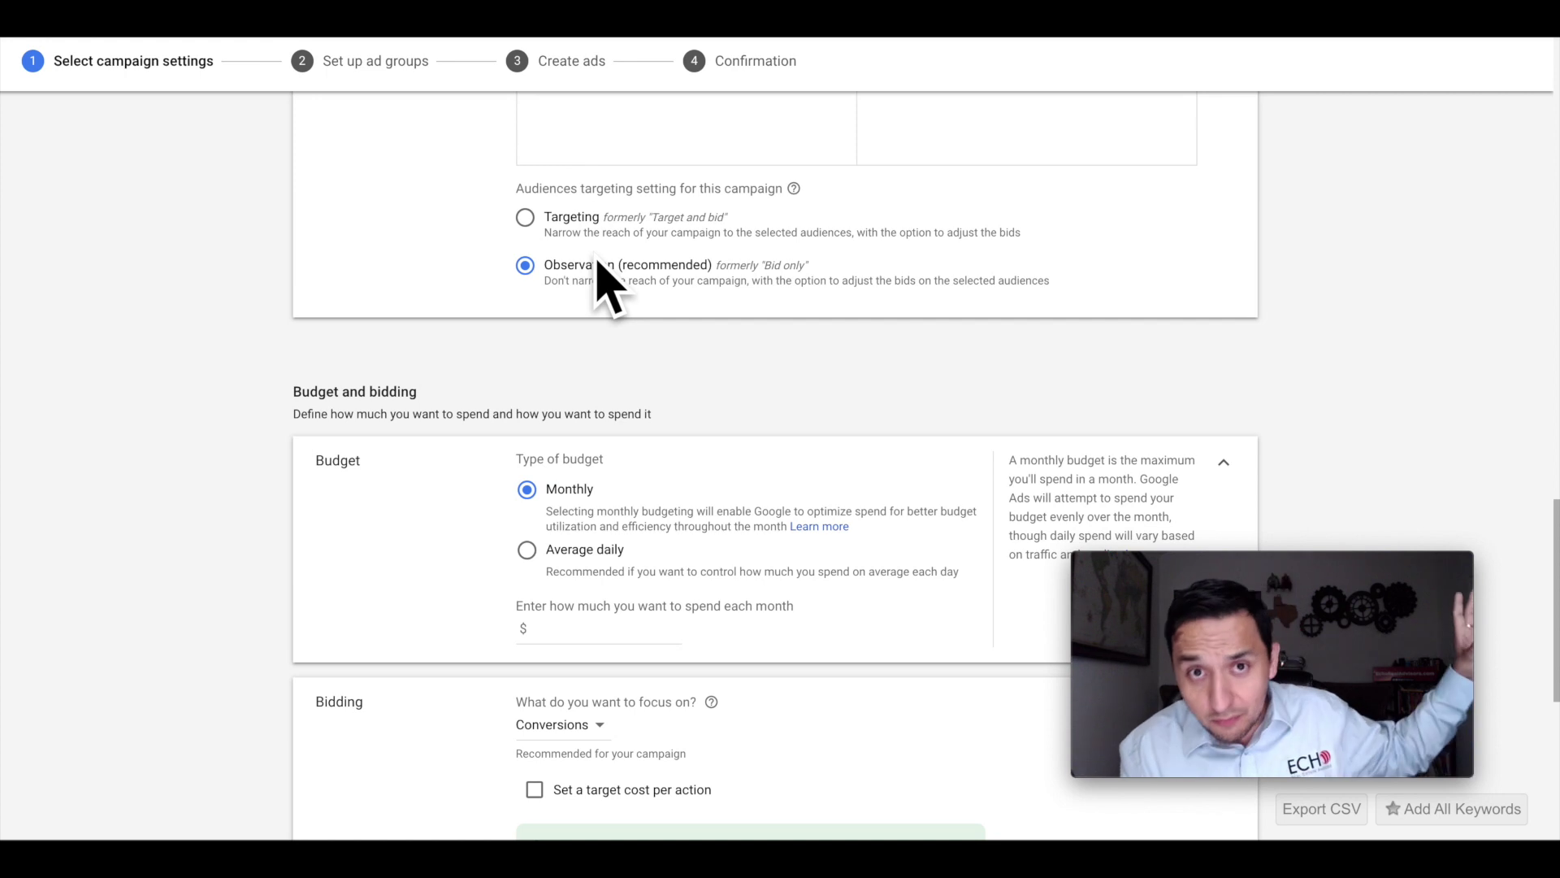
Step: Switch the budget to Average daily at $20.00 per day
scroll(599, 262, down, 1)
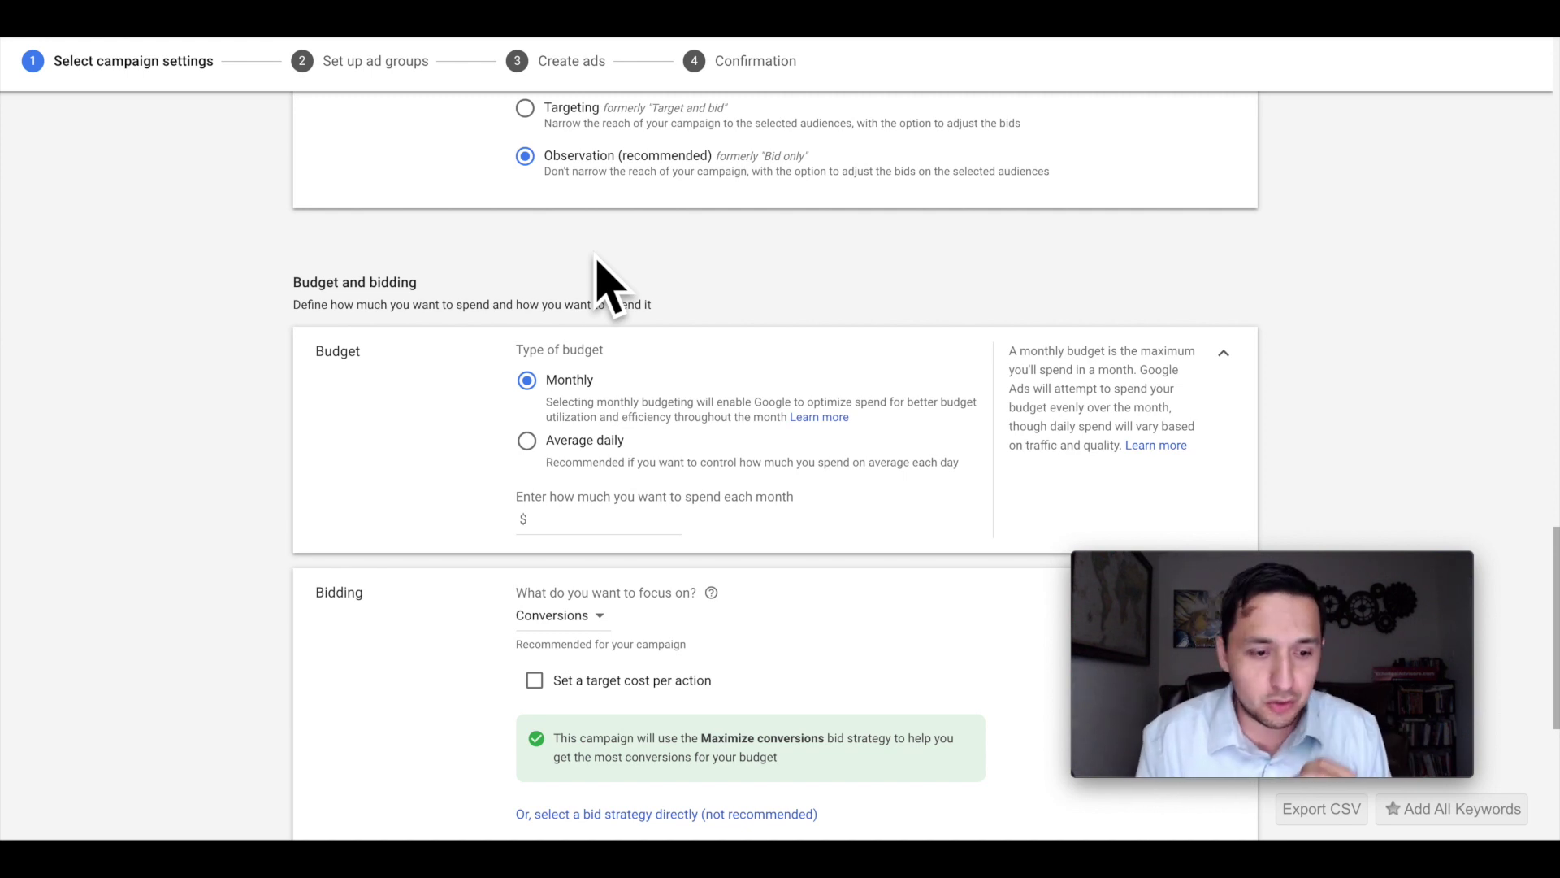
scroll(598, 261, down, 1)
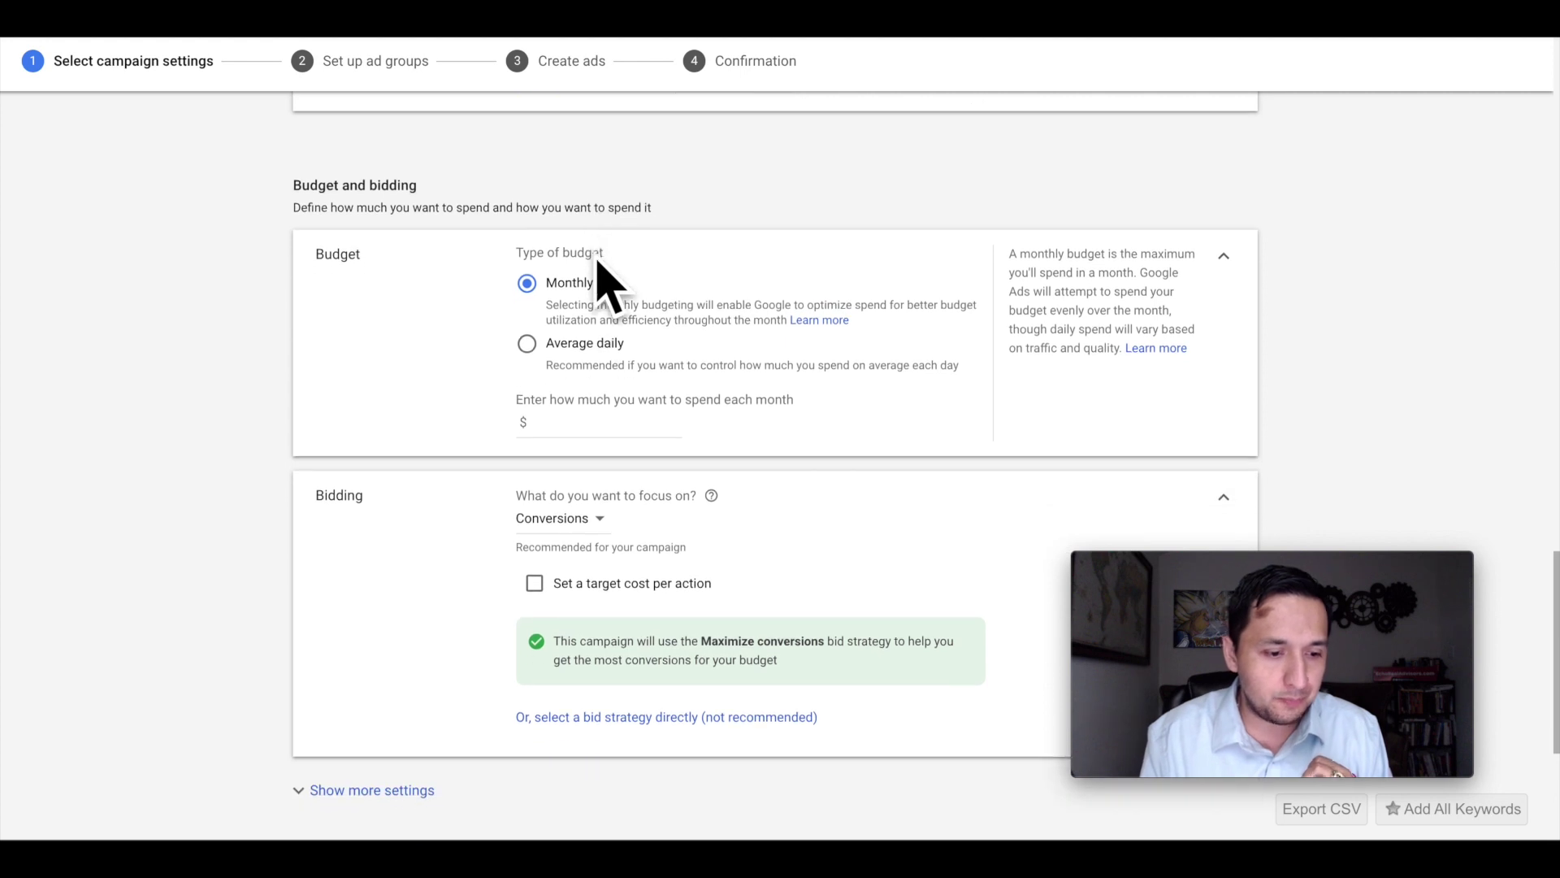
click(526, 344)
click(581, 423)
text(20)
click(848, 455)
scroll(847, 455, down, 1)
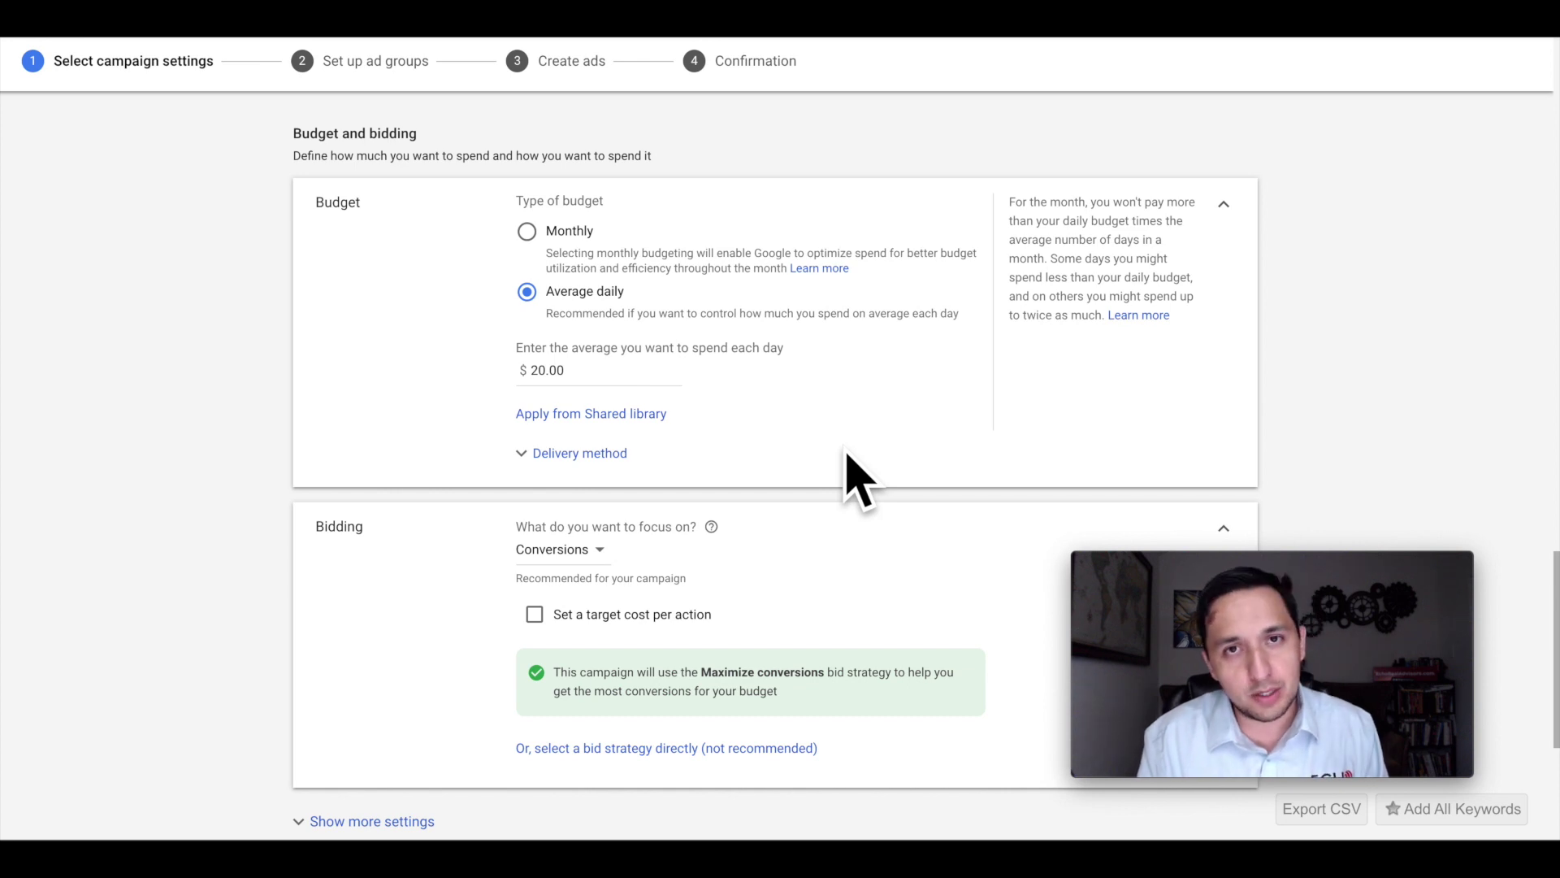
Step: Try Accelerated delivery, revert to Standard, and select the $20.00 daily budget value
click(624, 447)
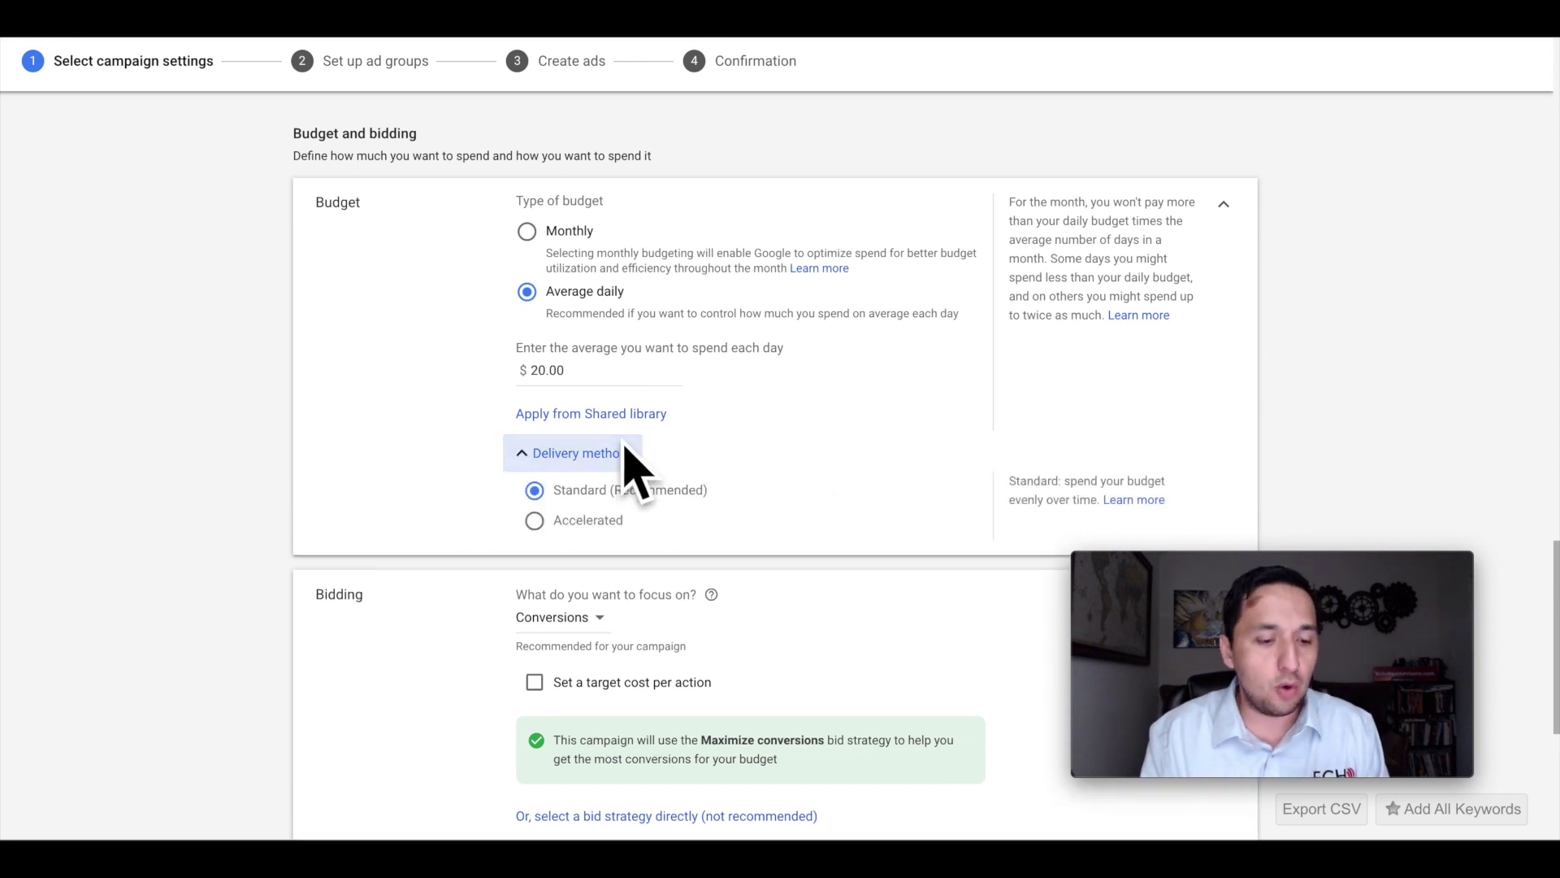
click(602, 521)
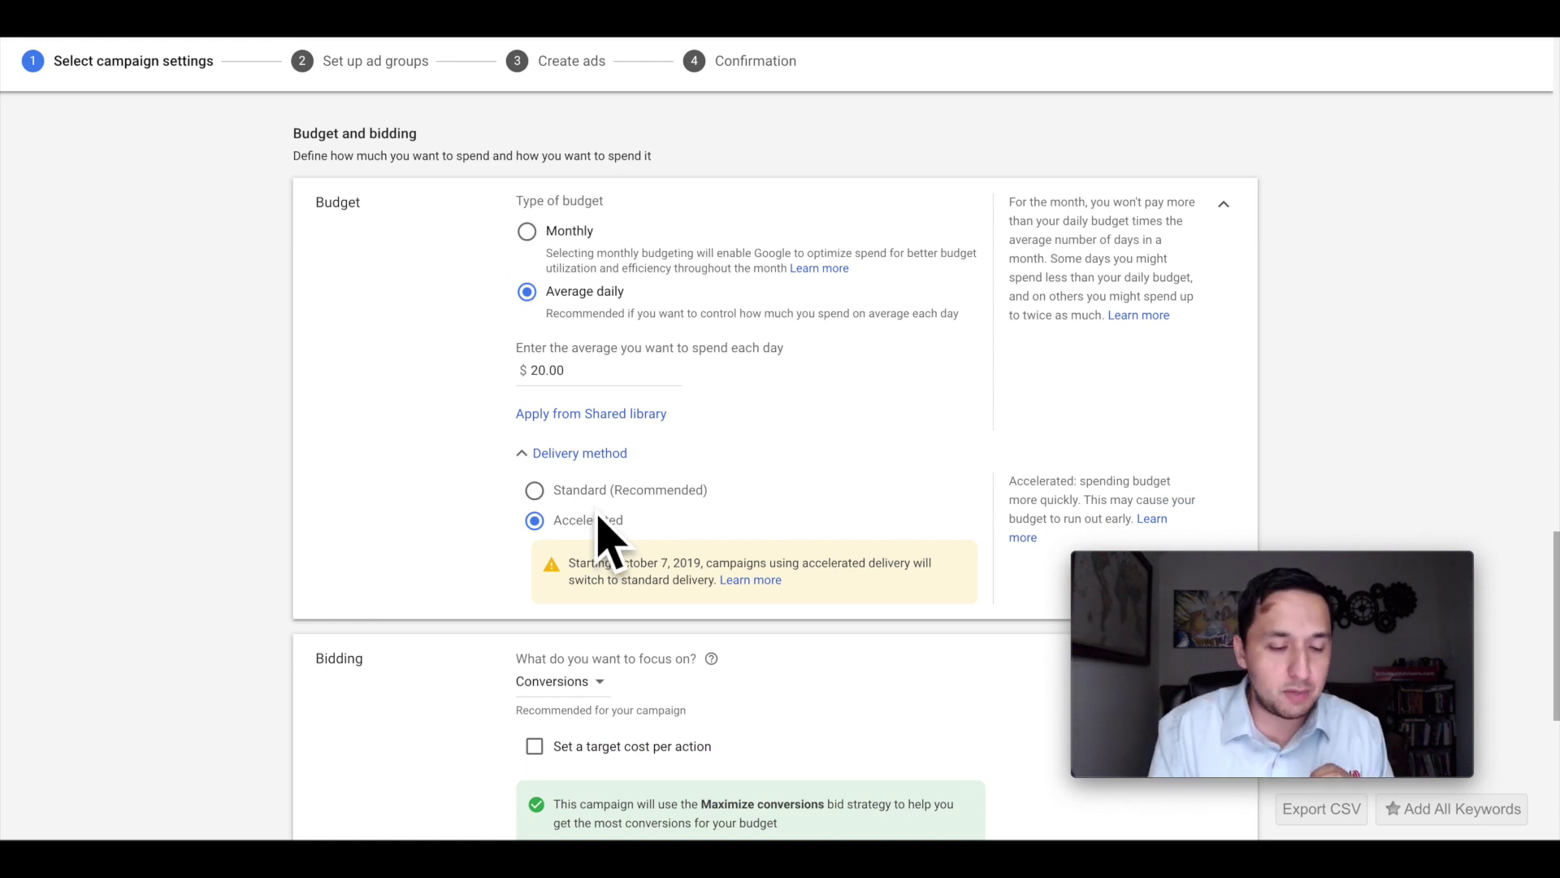
click(578, 492)
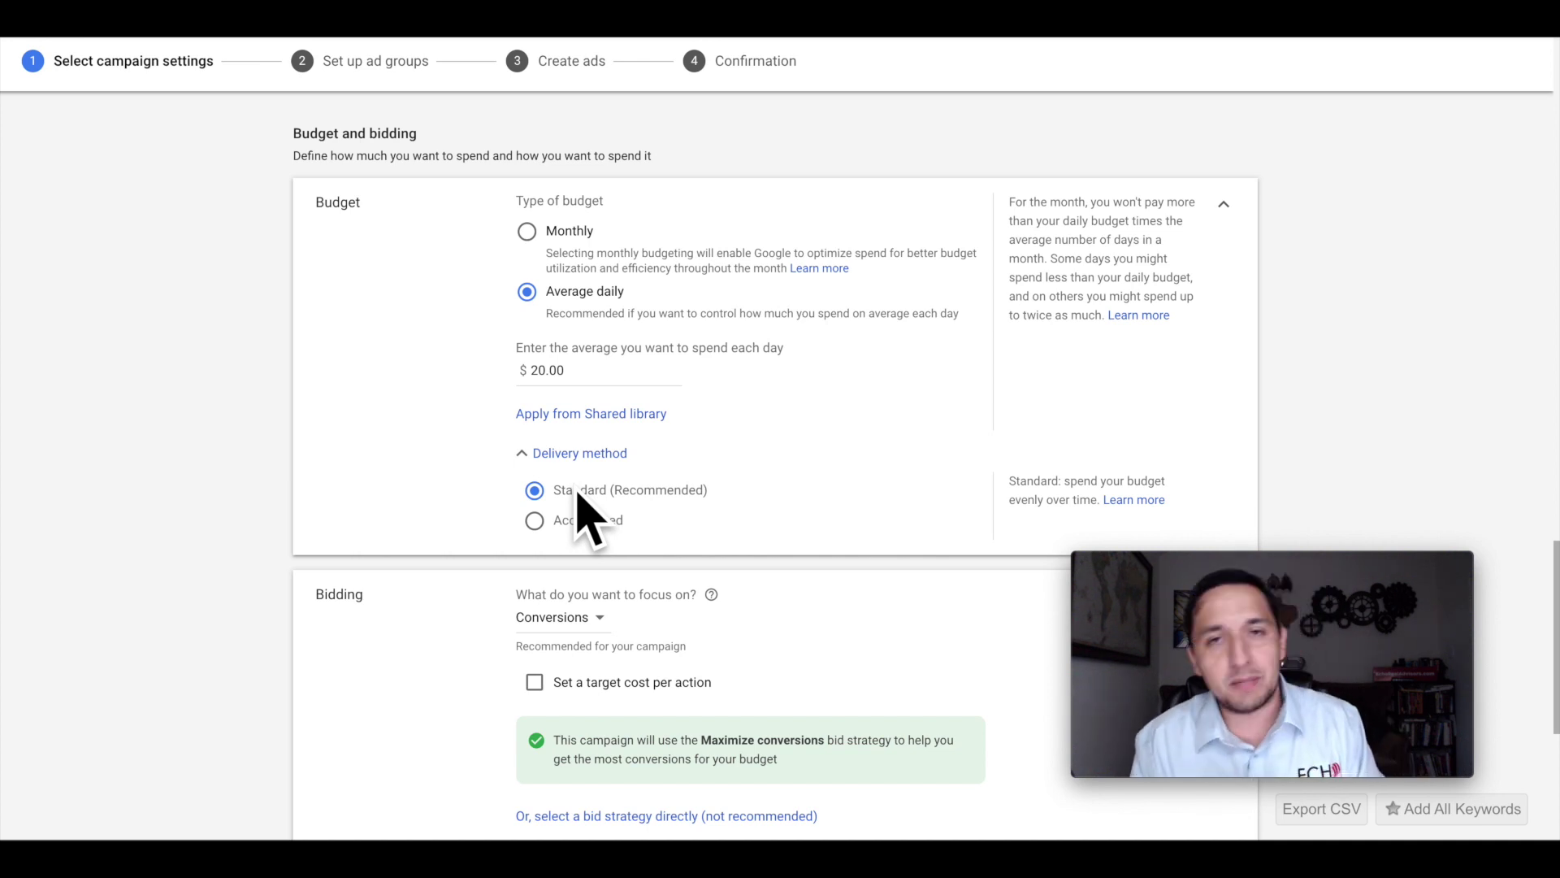
double_click(530, 367)
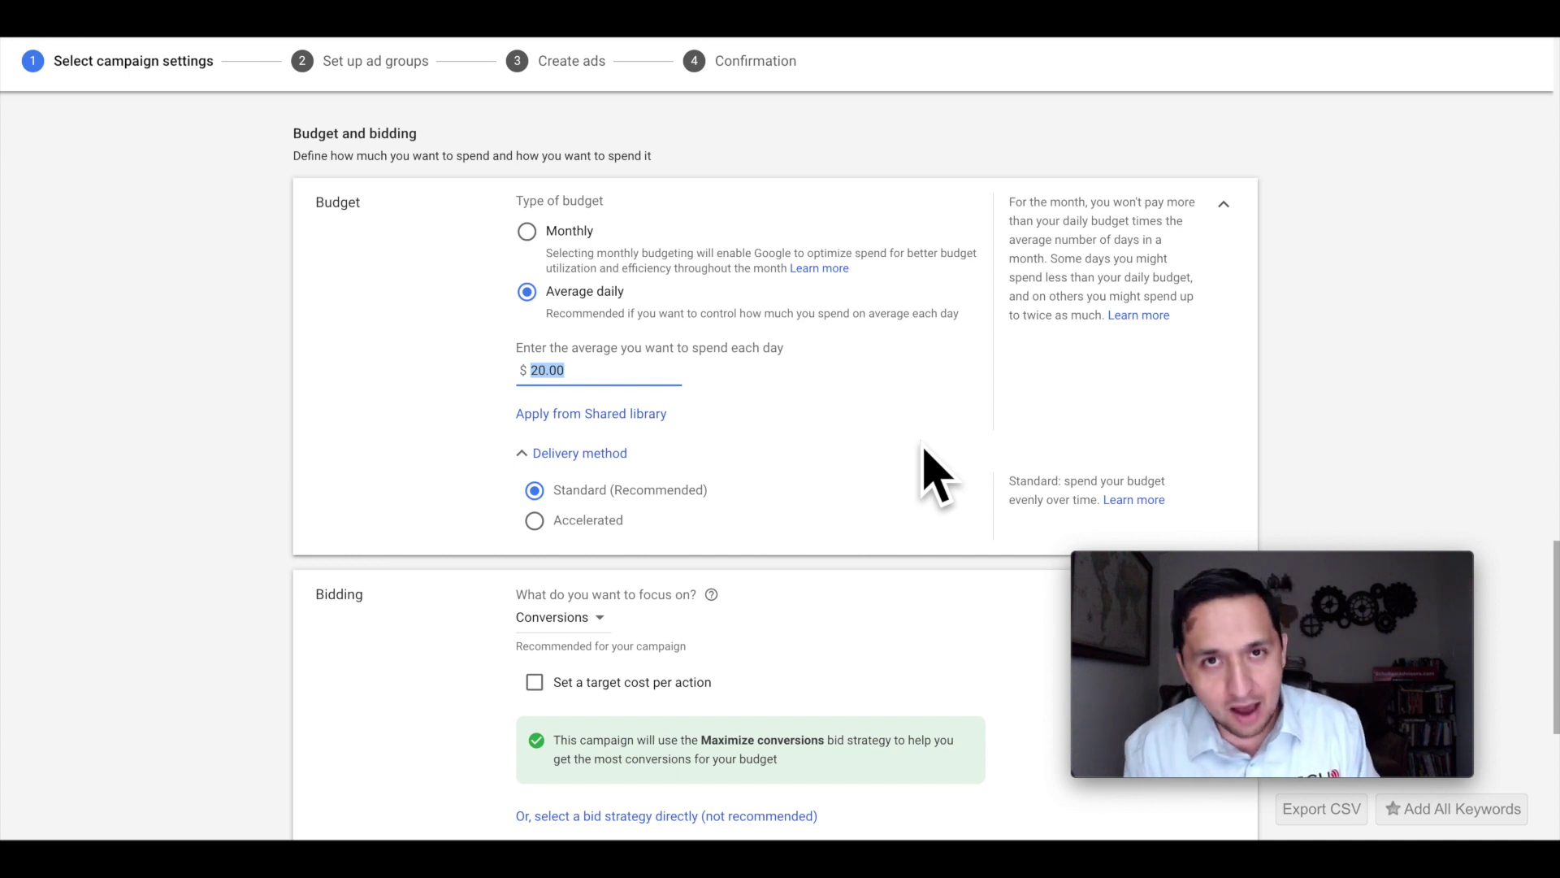
scroll(925, 453, down, 2)
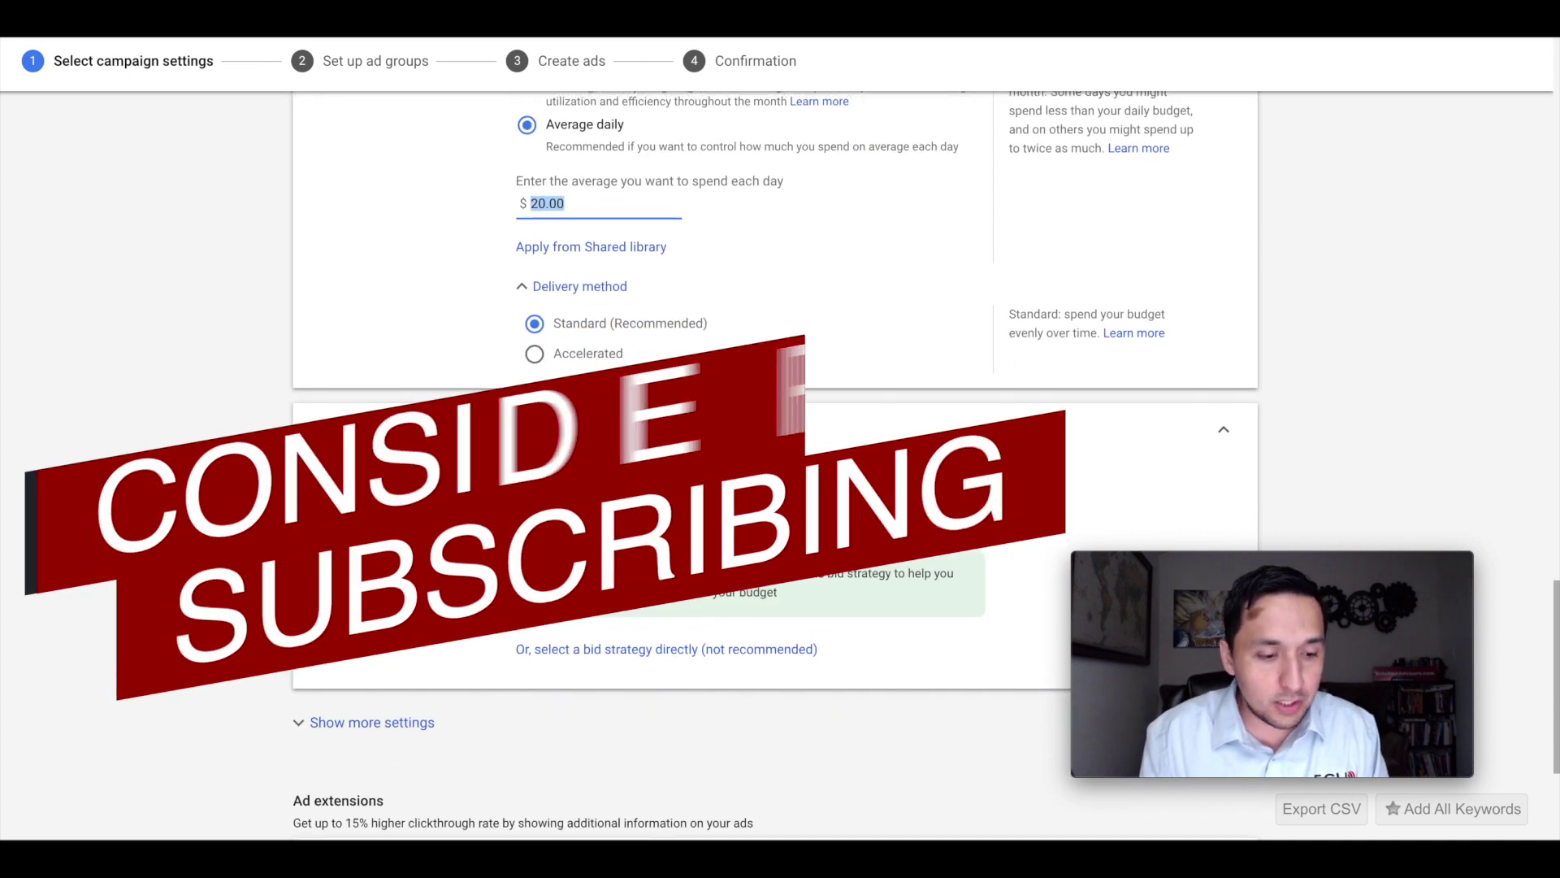
scroll(925, 453, down, 2)
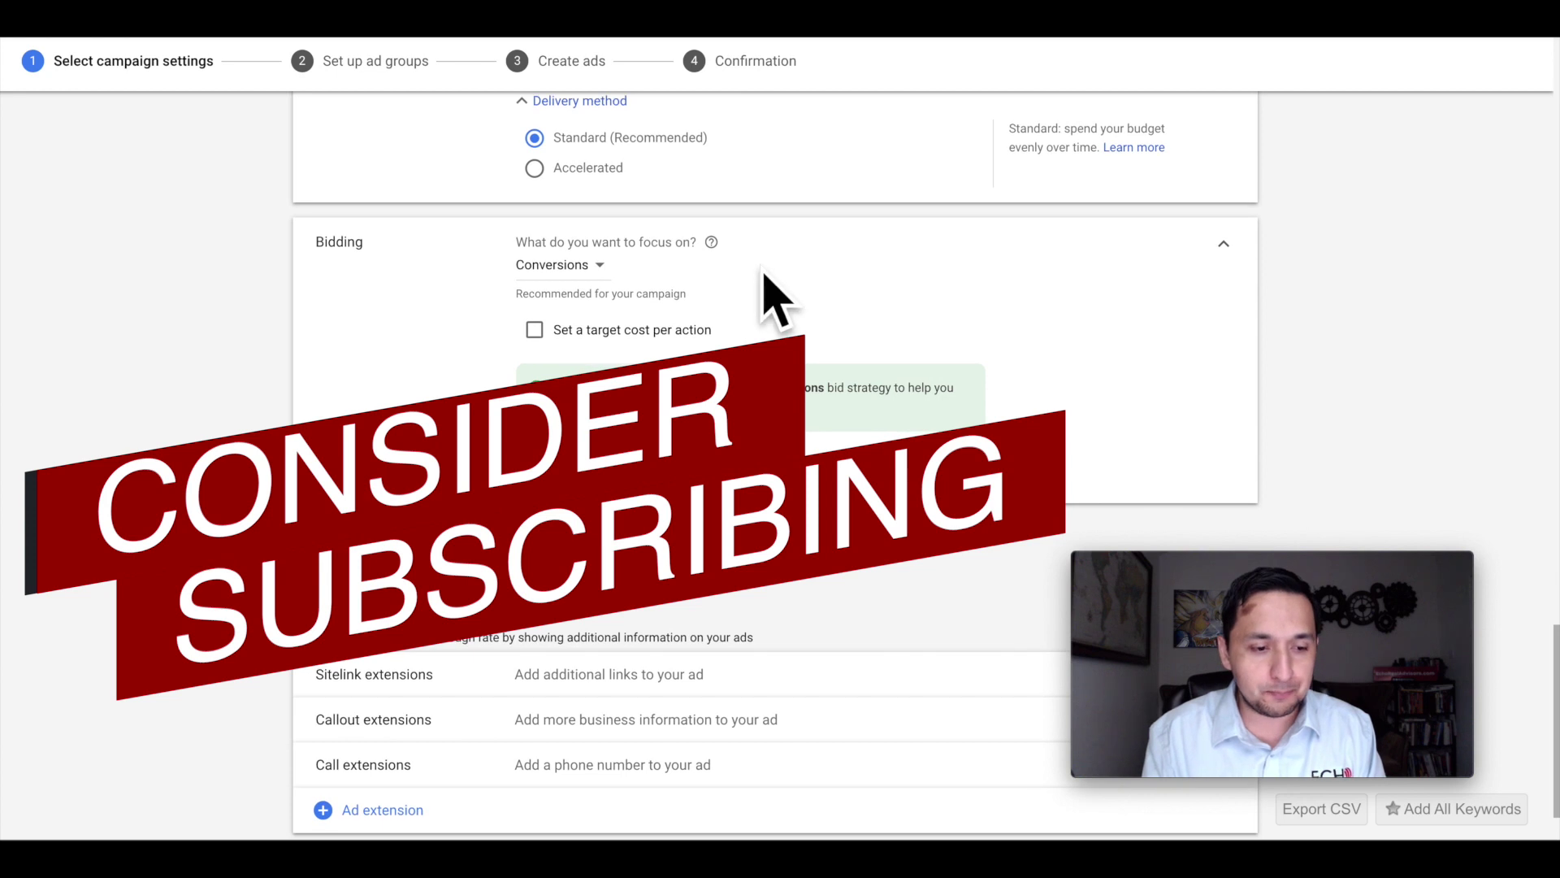
click(579, 268)
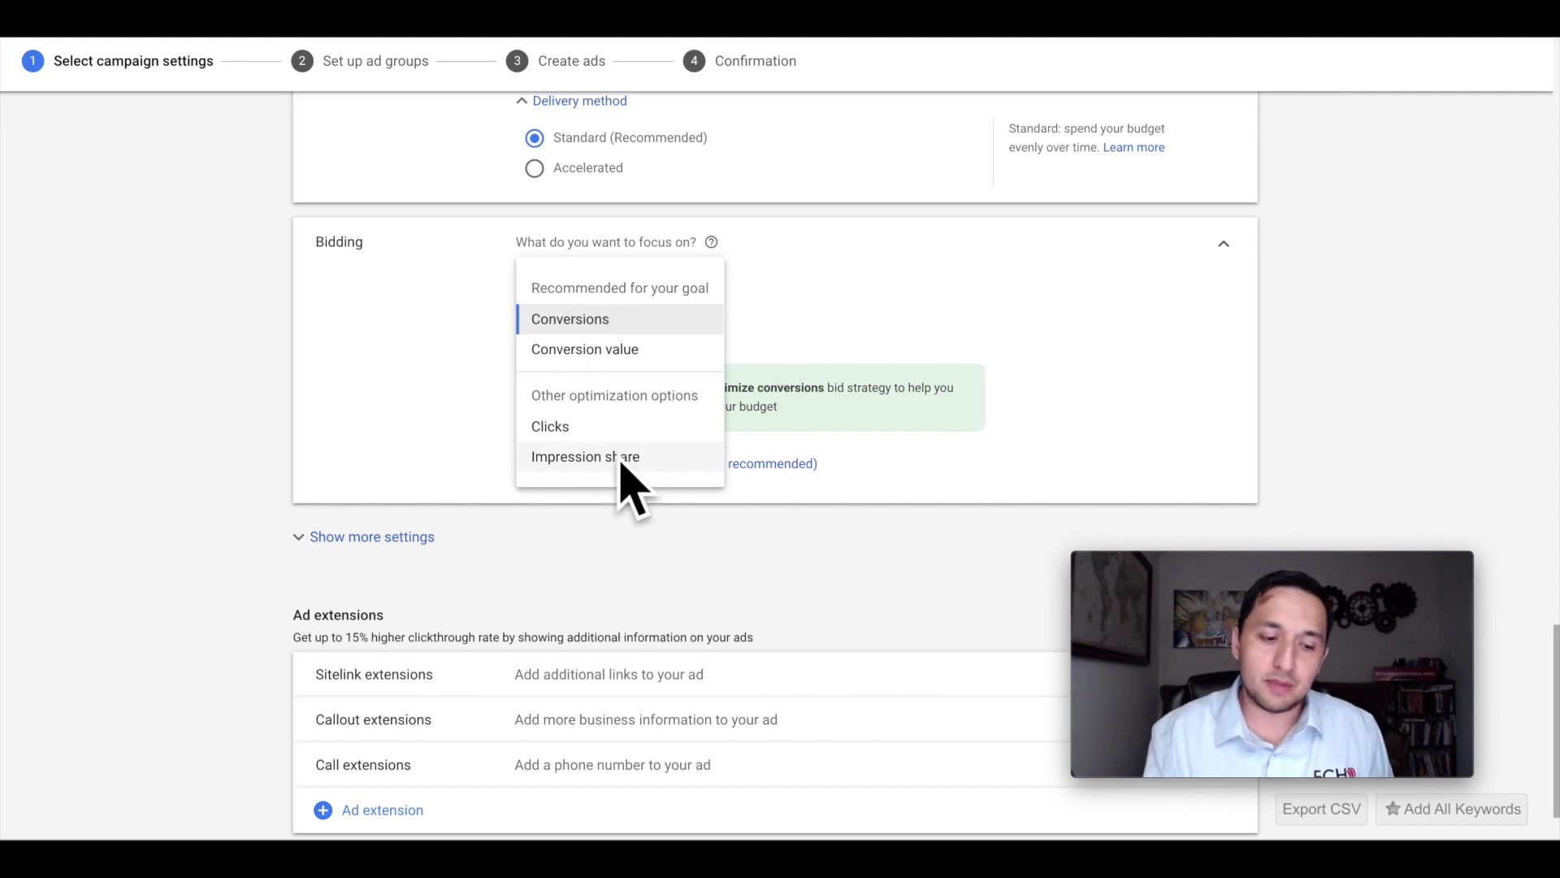
click(618, 321)
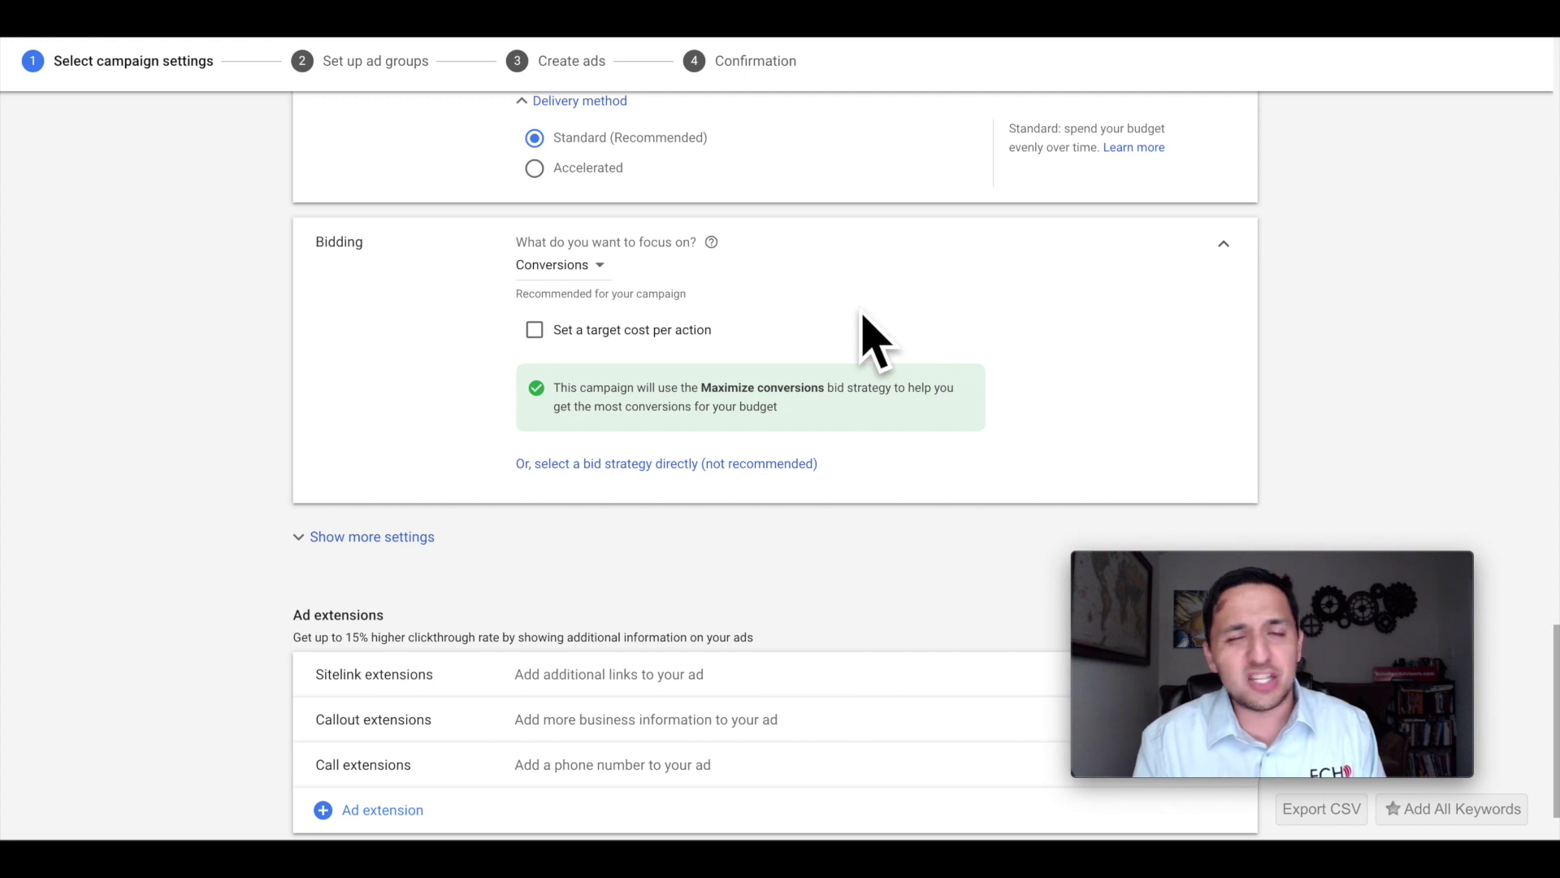
click(1191, 36)
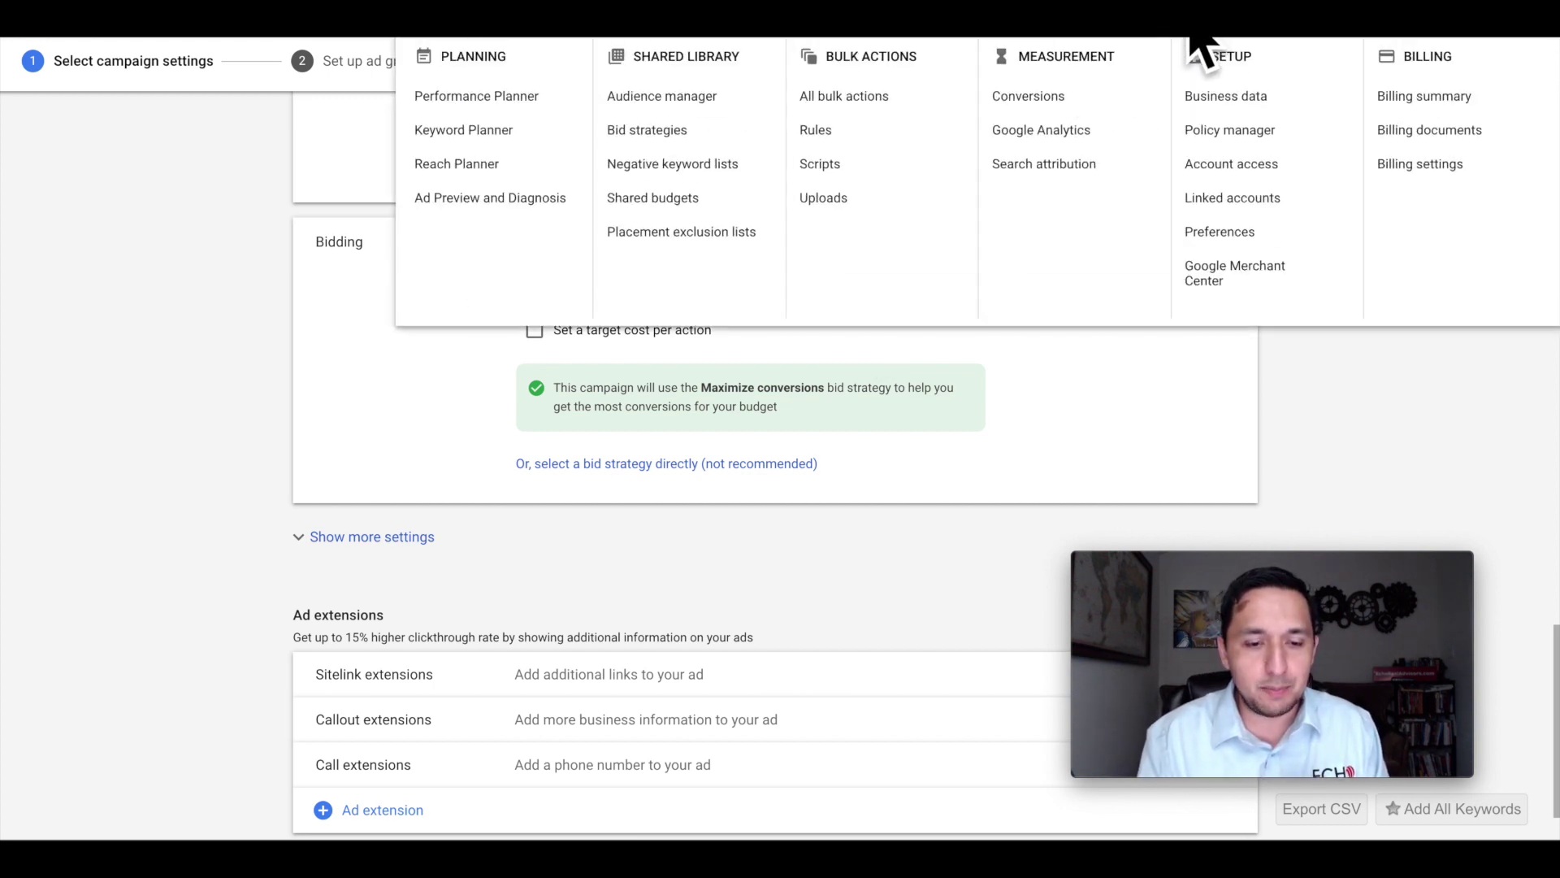
click(1074, 380)
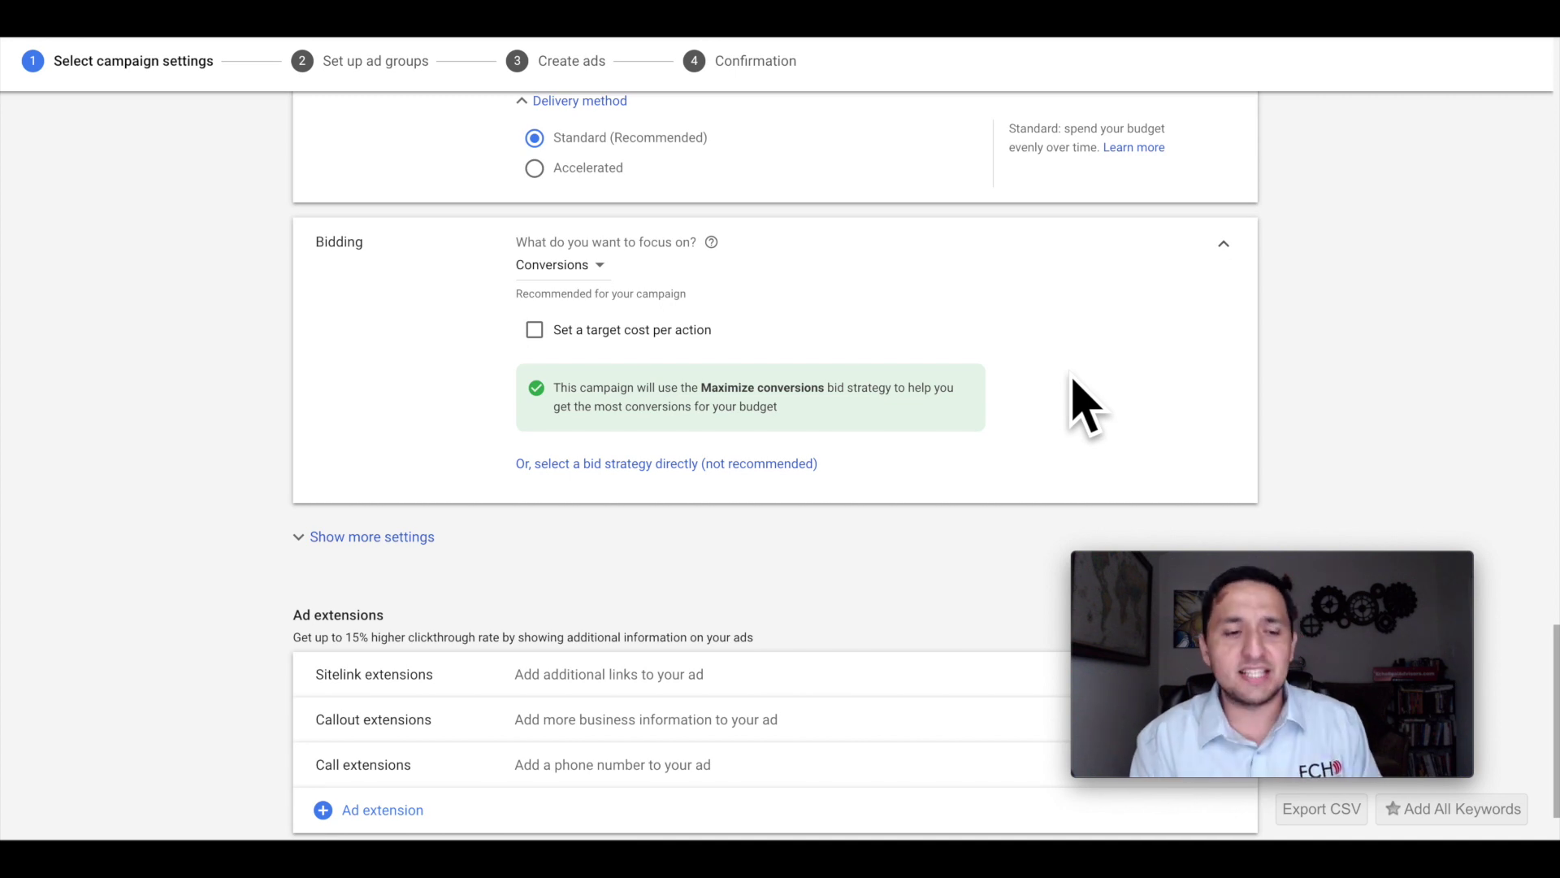
scroll(1072, 377, down, 1)
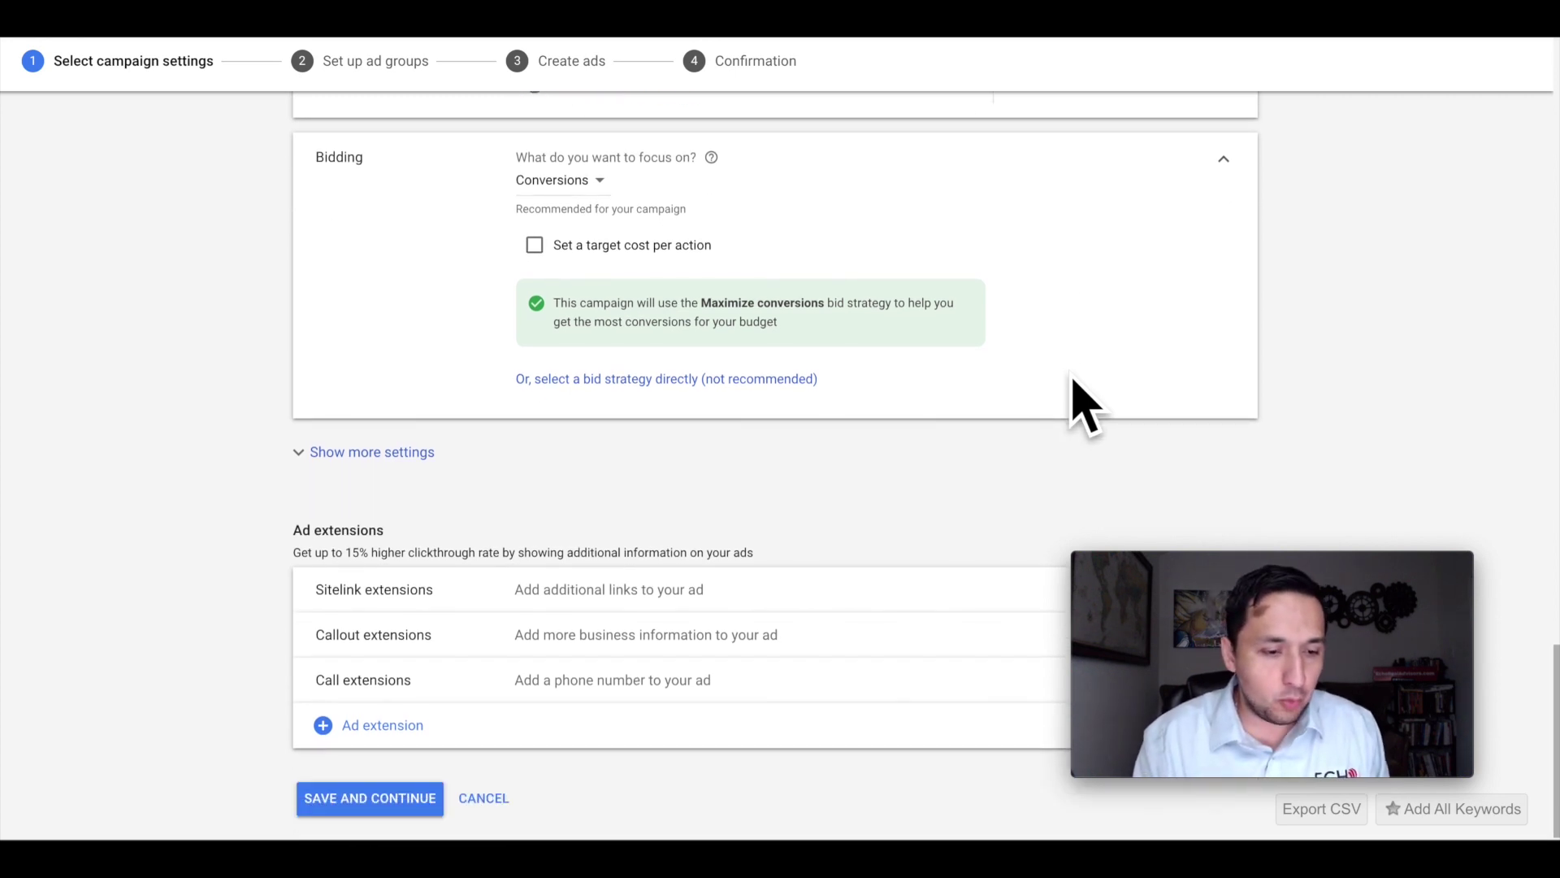
scroll(910, 337, down, 1)
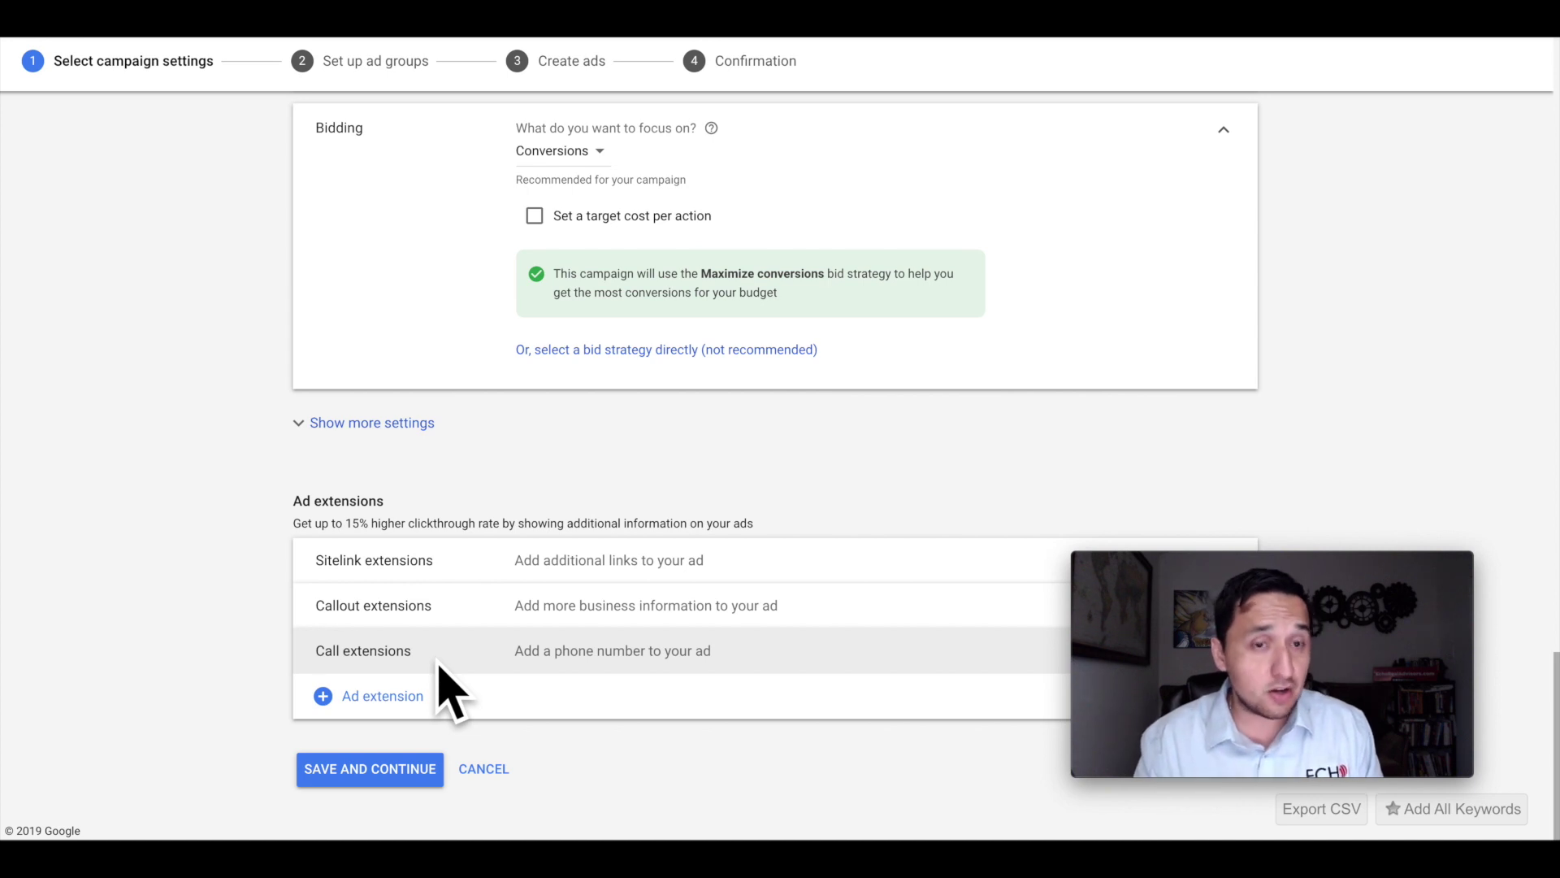
click(388, 697)
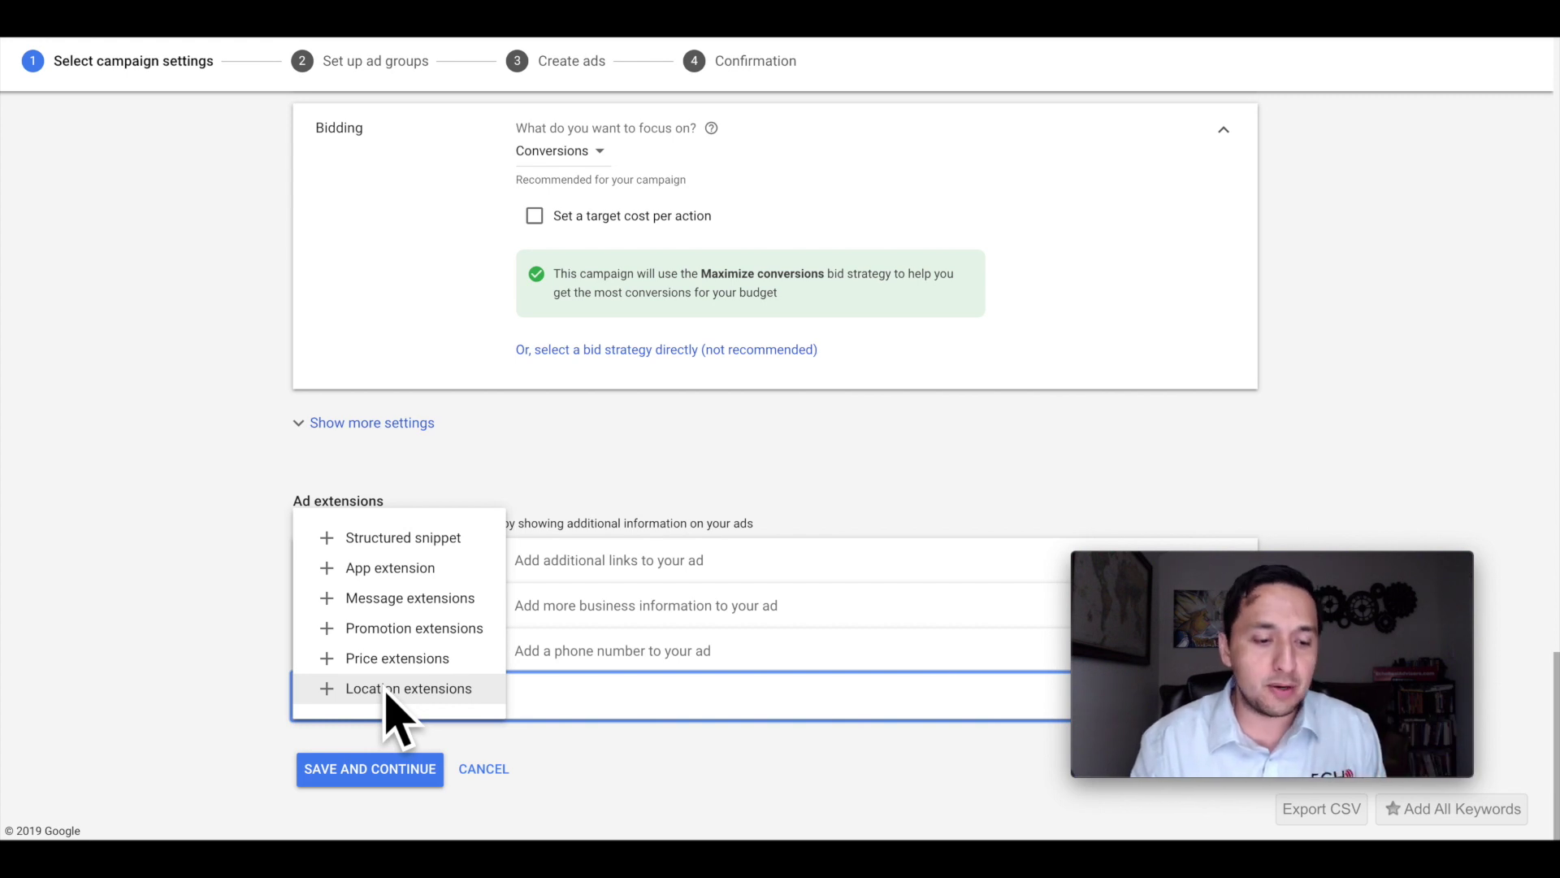
click(606, 768)
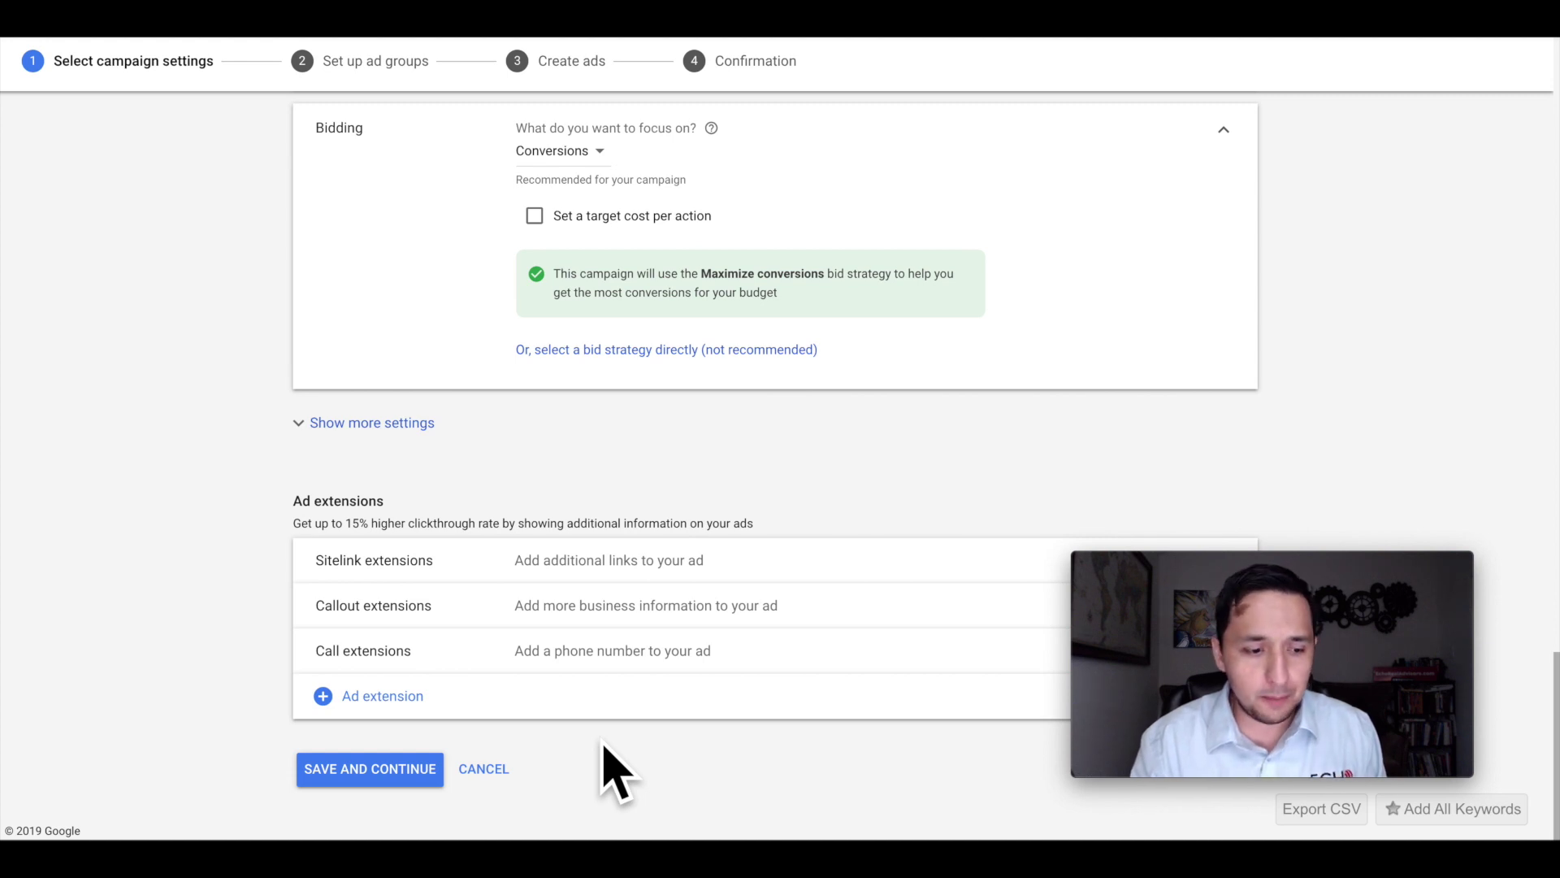
Step: Add the Find My New Home sitelink, after trying and removing Agente Profesional
click(601, 573)
scroll(592, 558, down, 4)
scroll(542, 578, up, 1)
scroll(432, 672, down, 4)
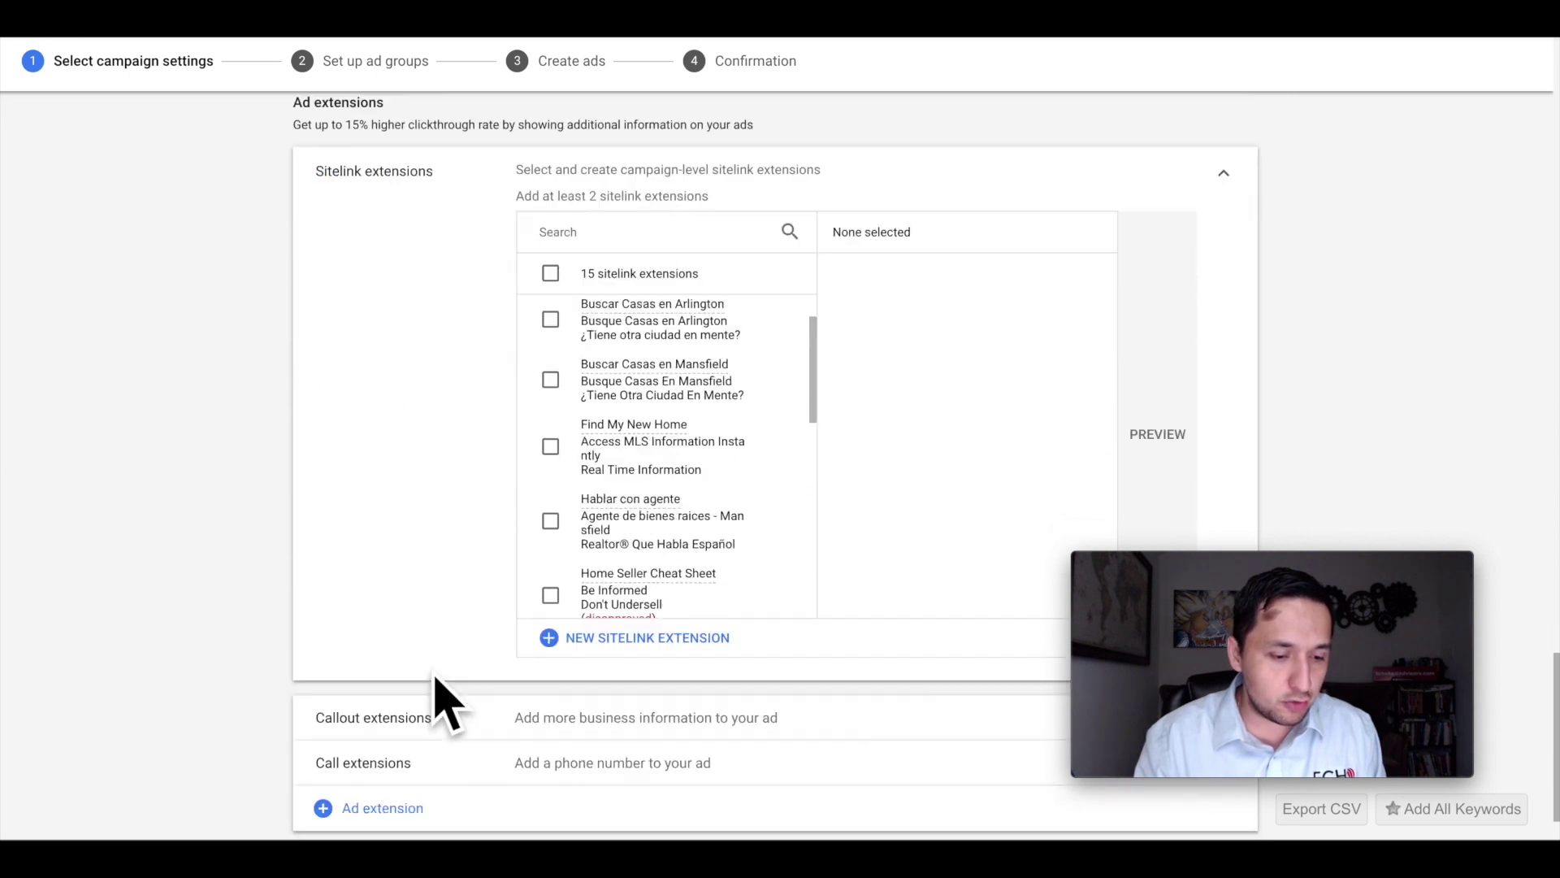
scroll(456, 342, up, 1)
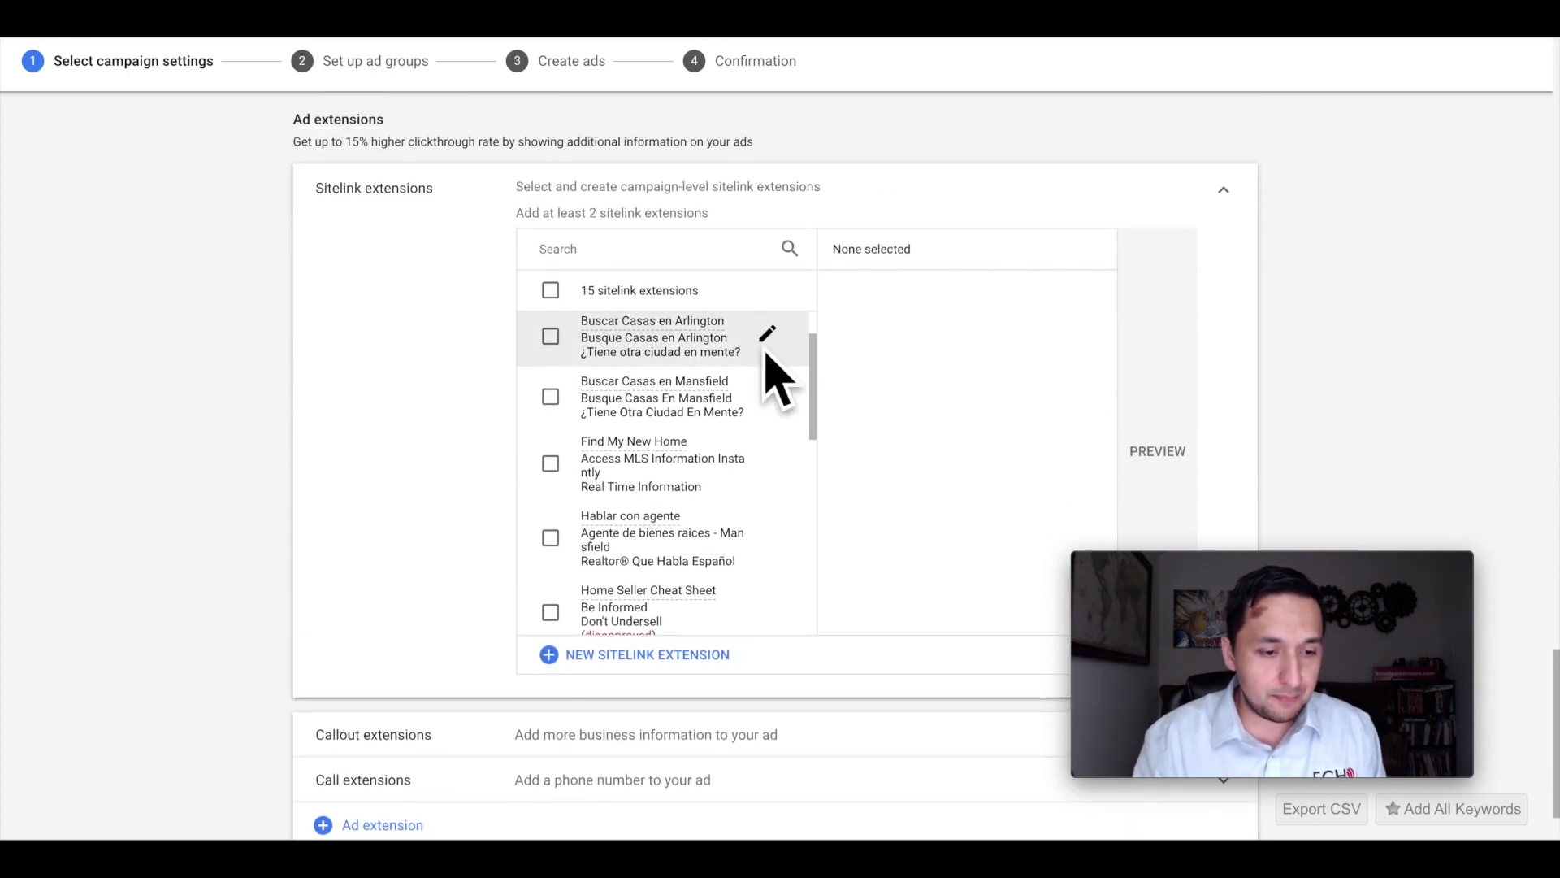
scroll(767, 351, up, 2)
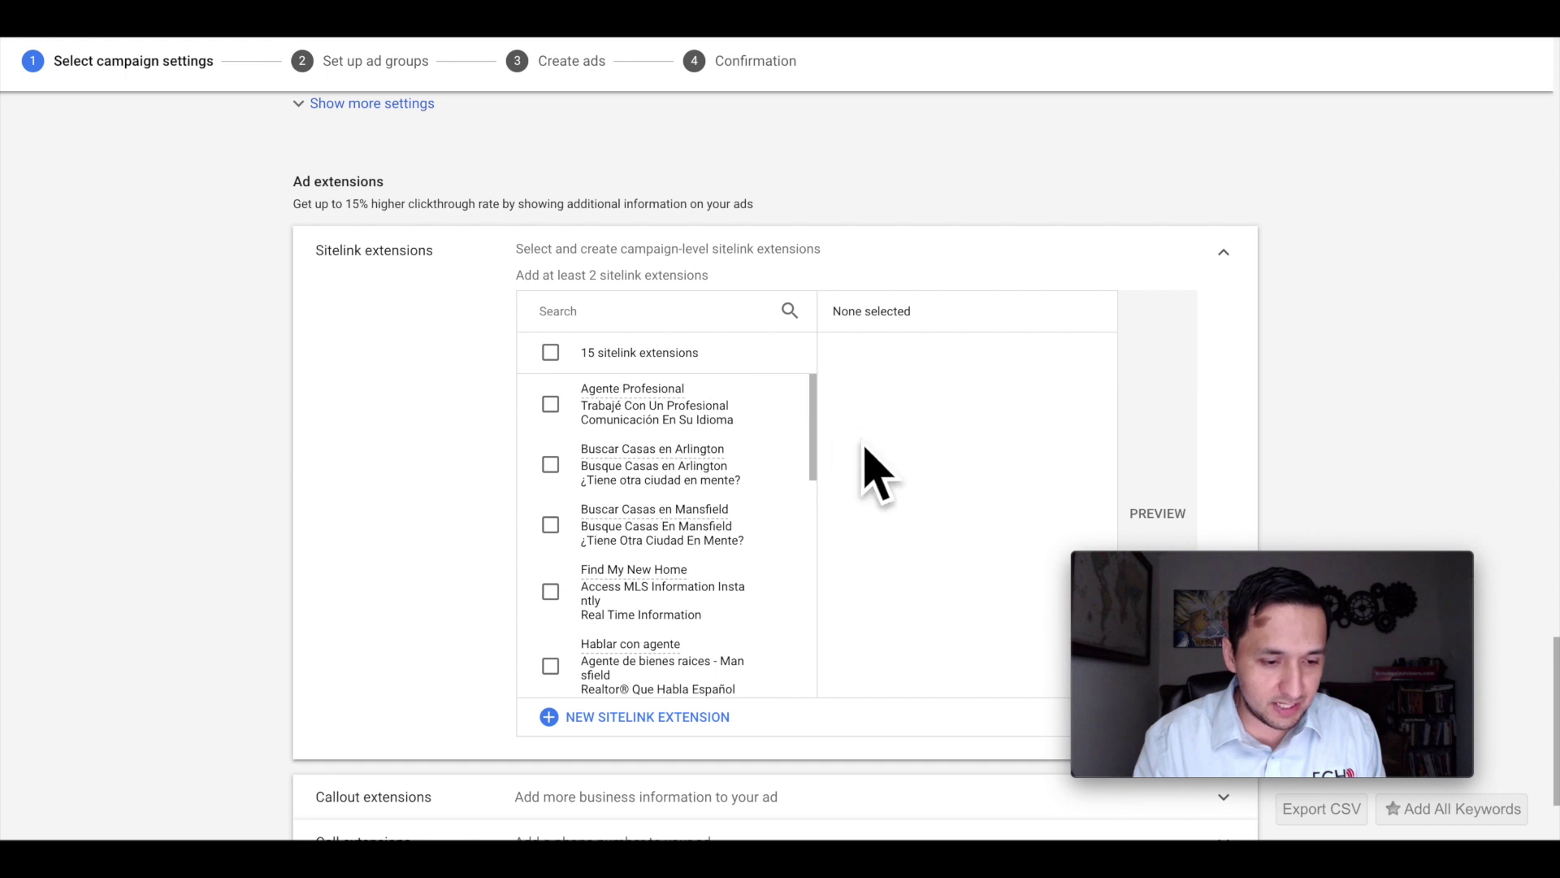
scroll(864, 471, down, 1)
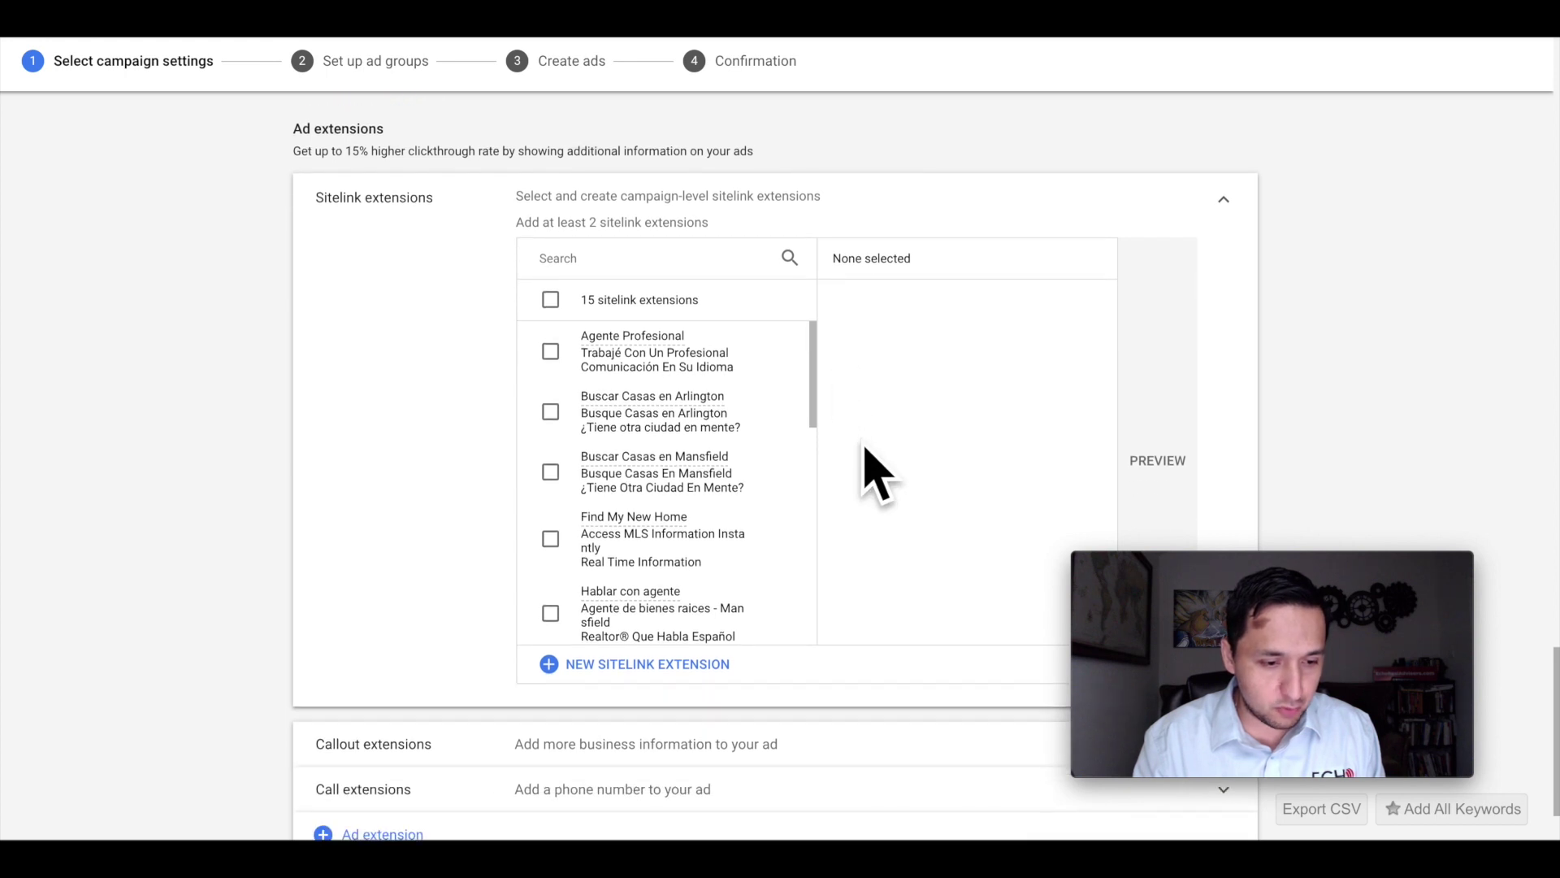
click(548, 358)
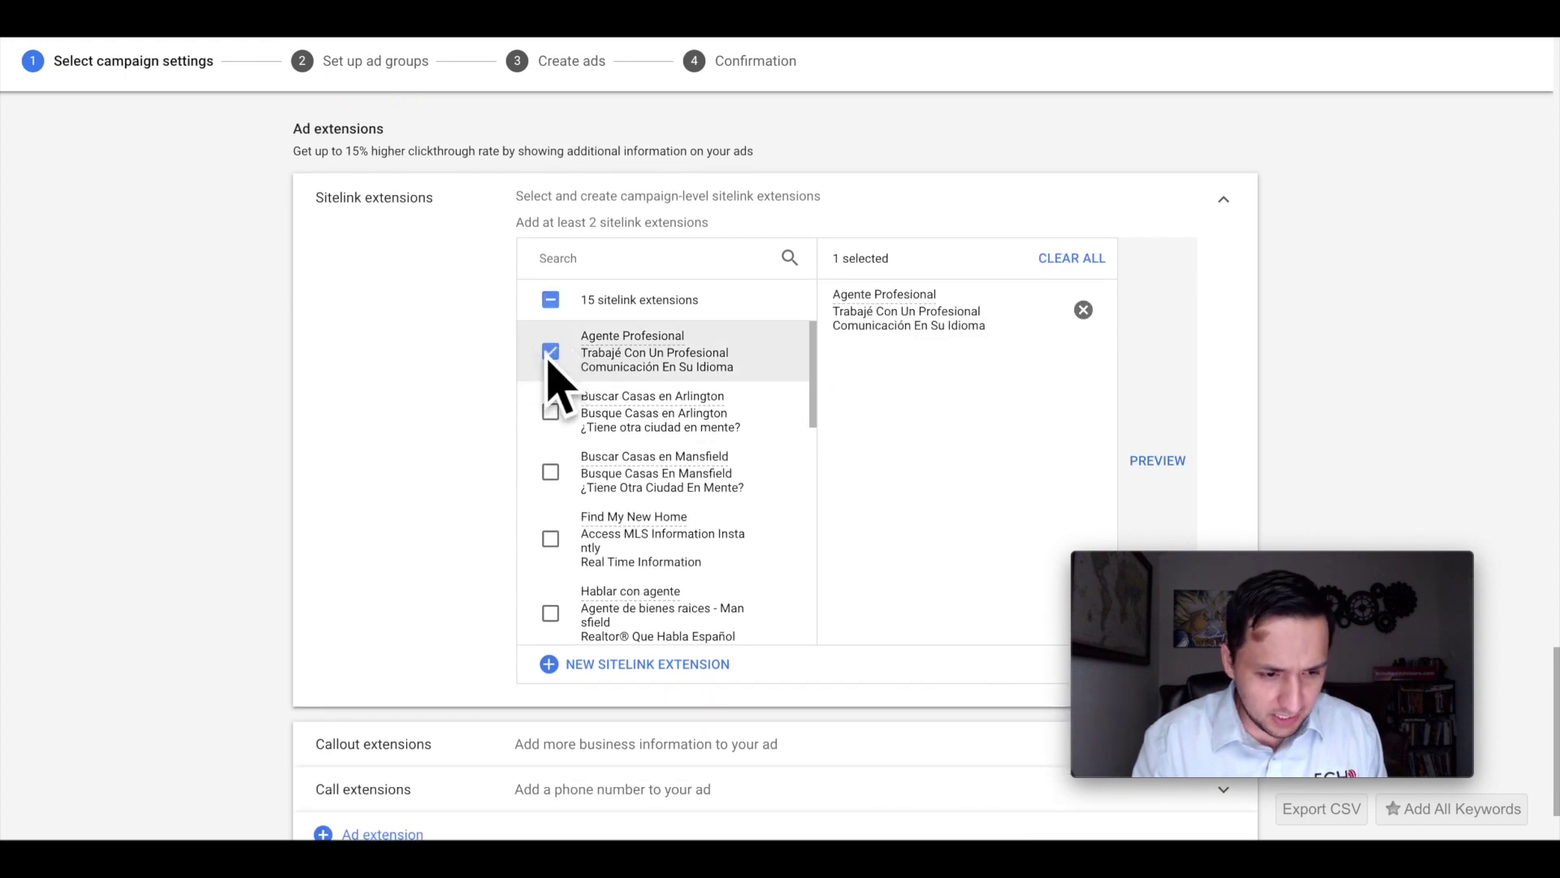
click(551, 362)
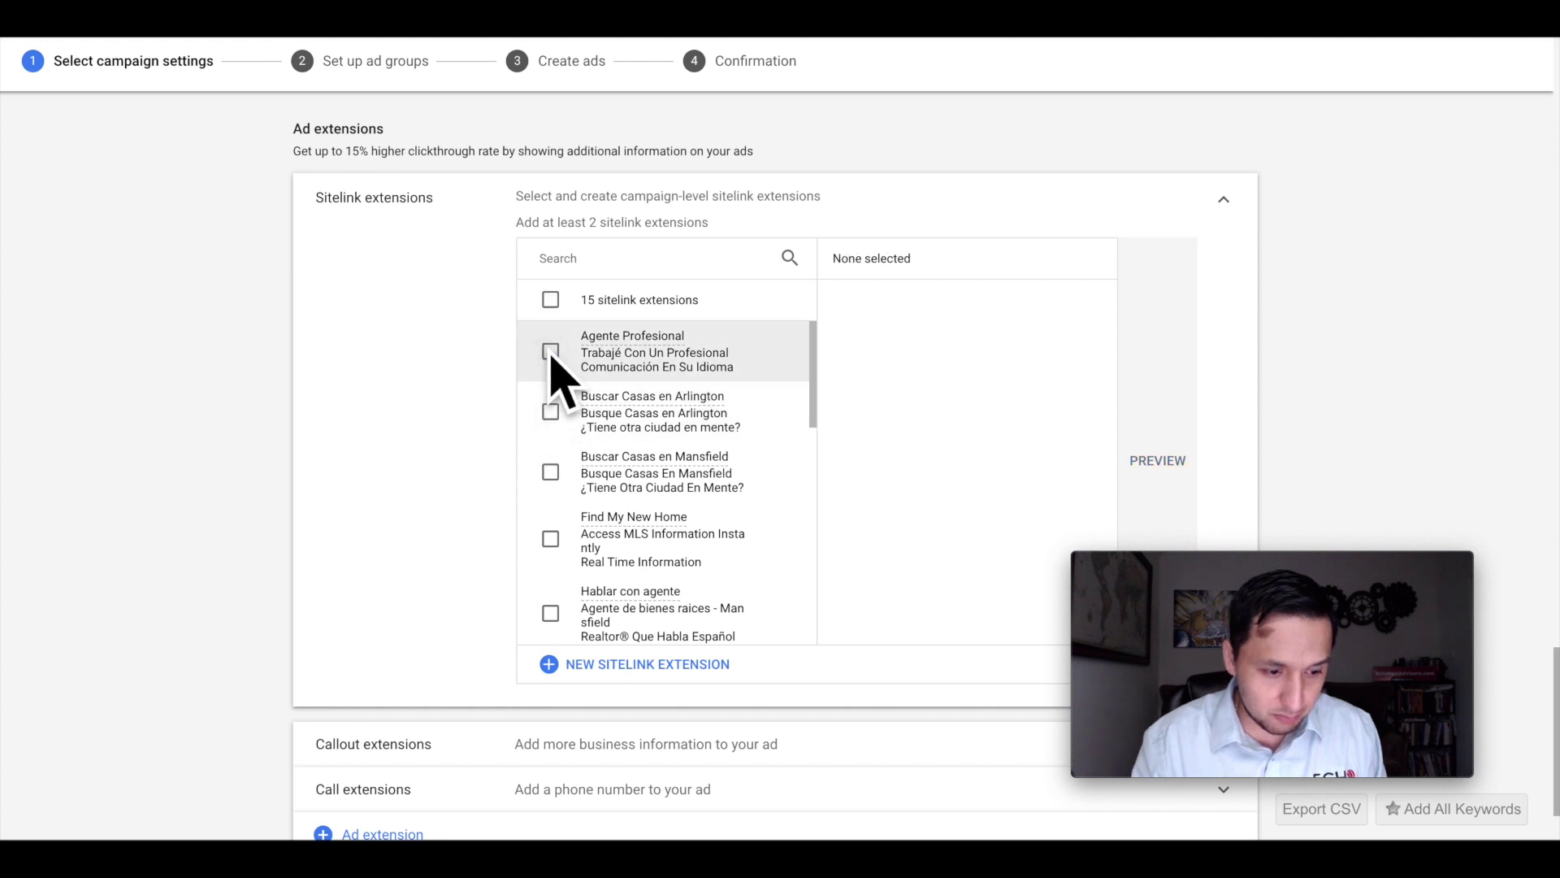
scroll(663, 540, down, 1)
click(550, 414)
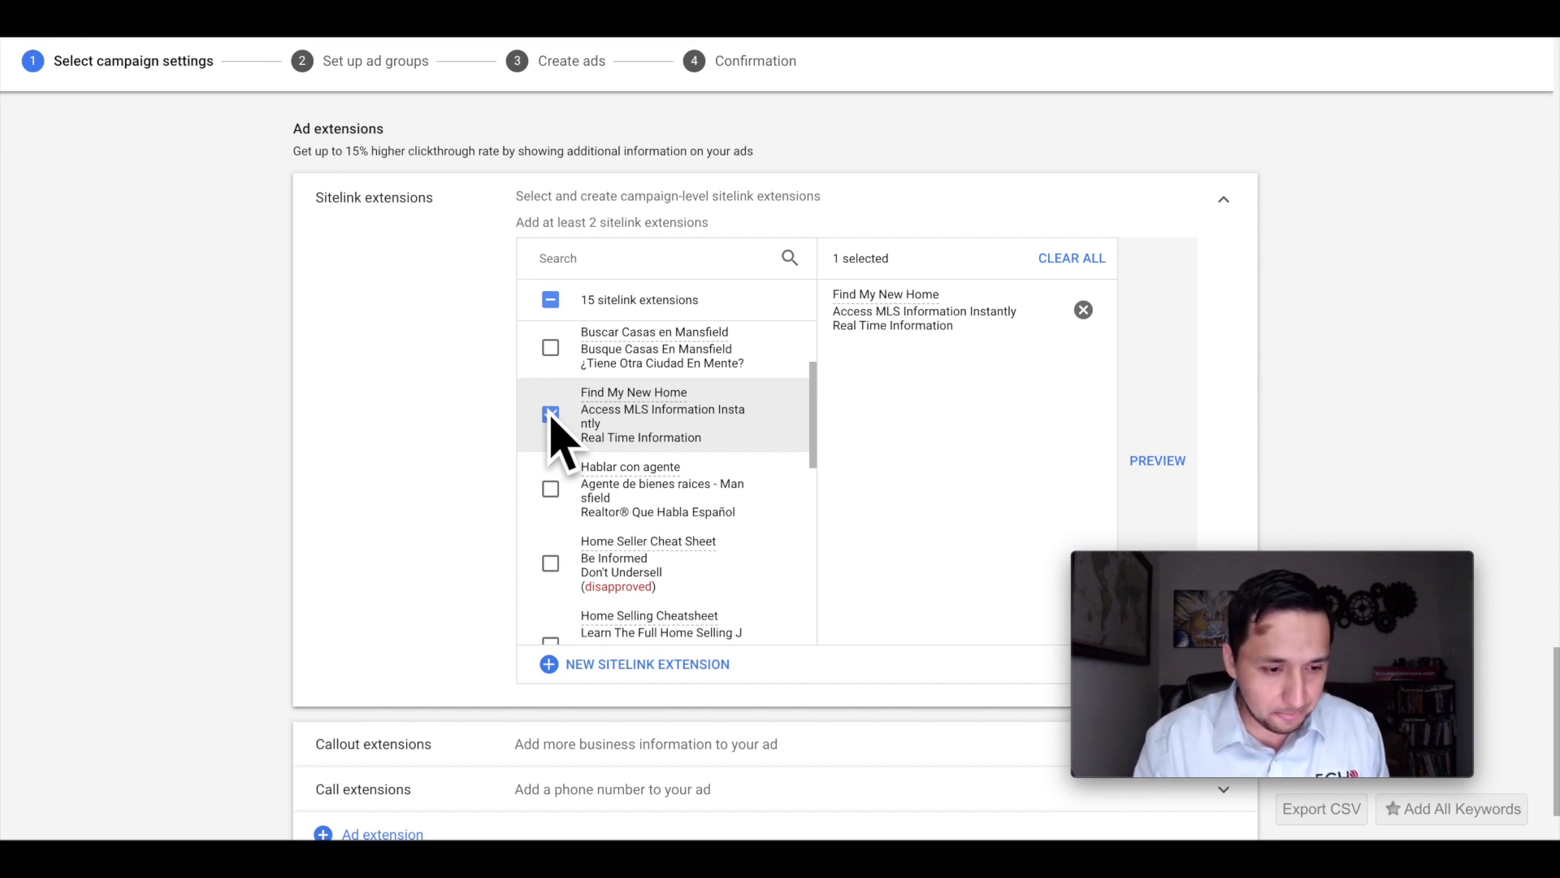
Step: Add the Top Real Estate Agent, I Am Selling A Home and I Am Buying A Home sitelinks
scroll(551, 416, down, 1)
scroll(552, 443, down, 4)
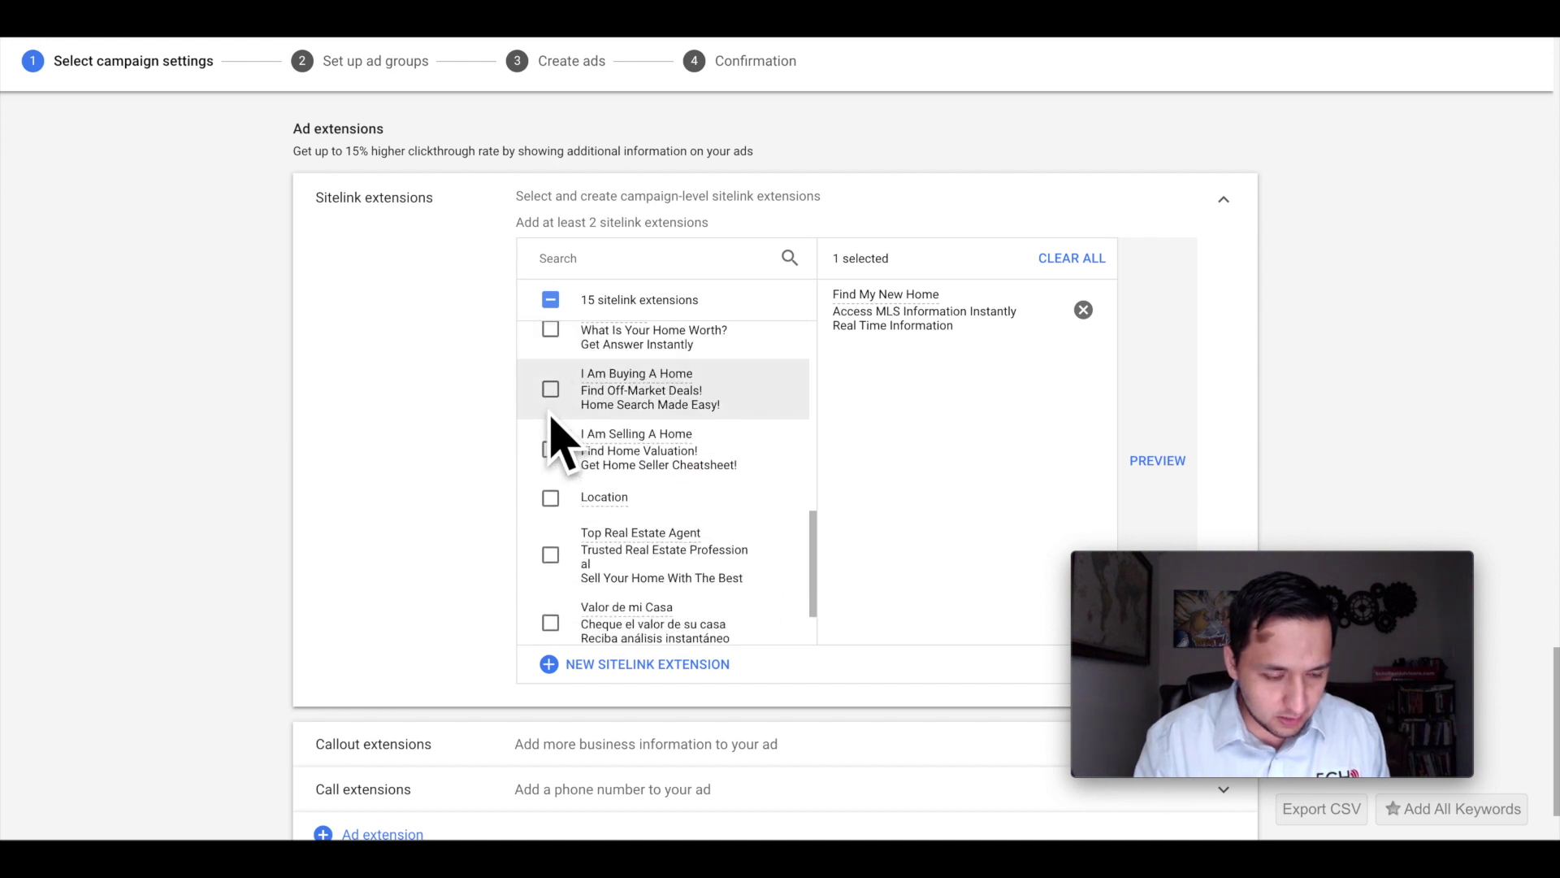
scroll(560, 443, down, 3)
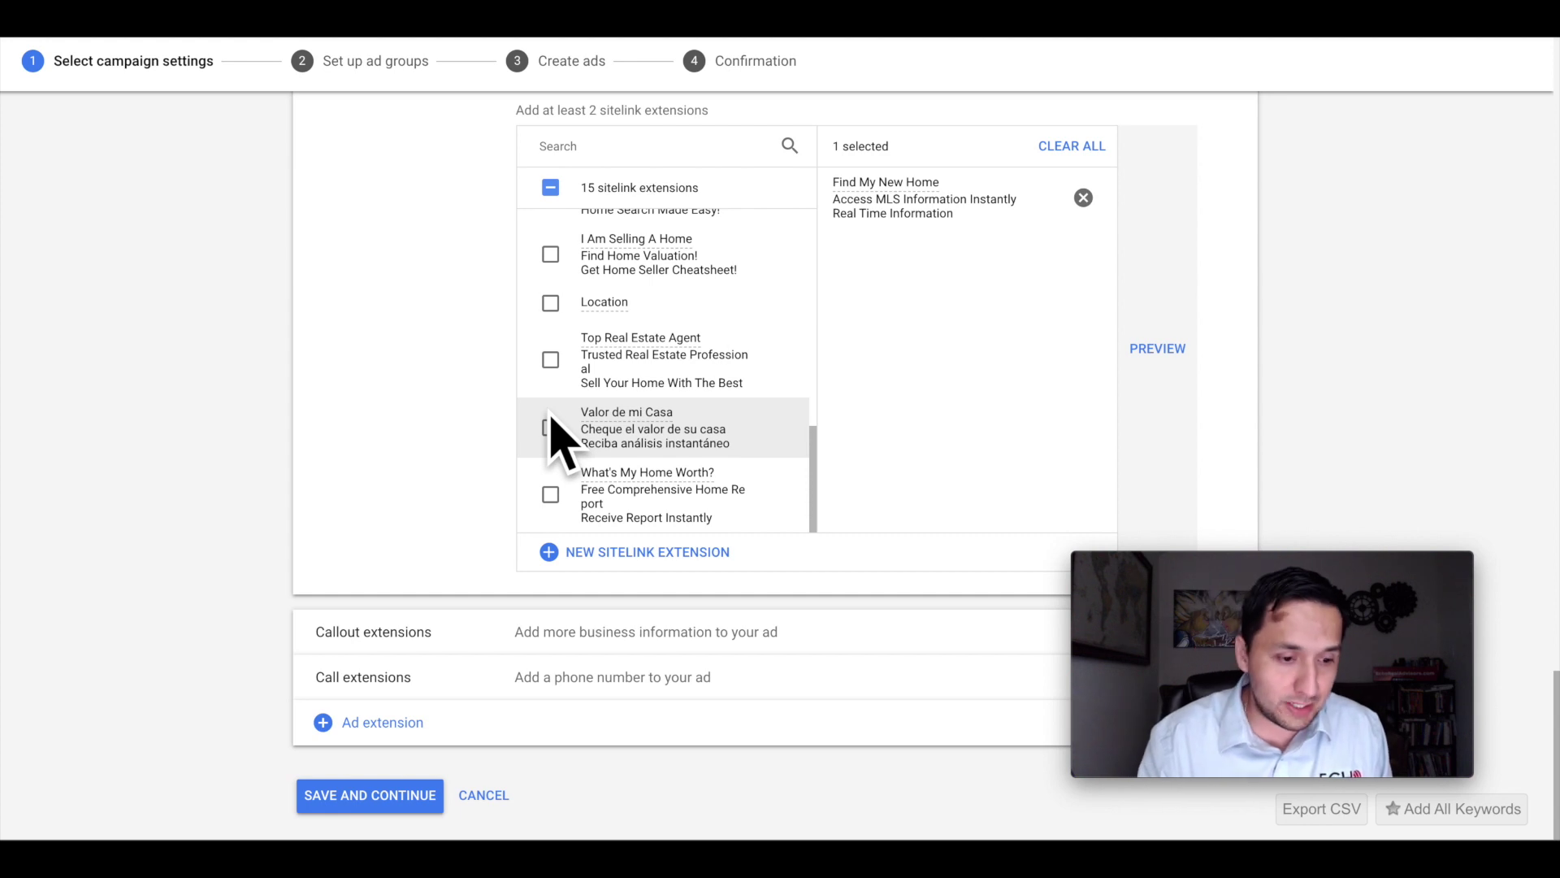
click(550, 359)
scroll(550, 362, up, 1)
click(550, 343)
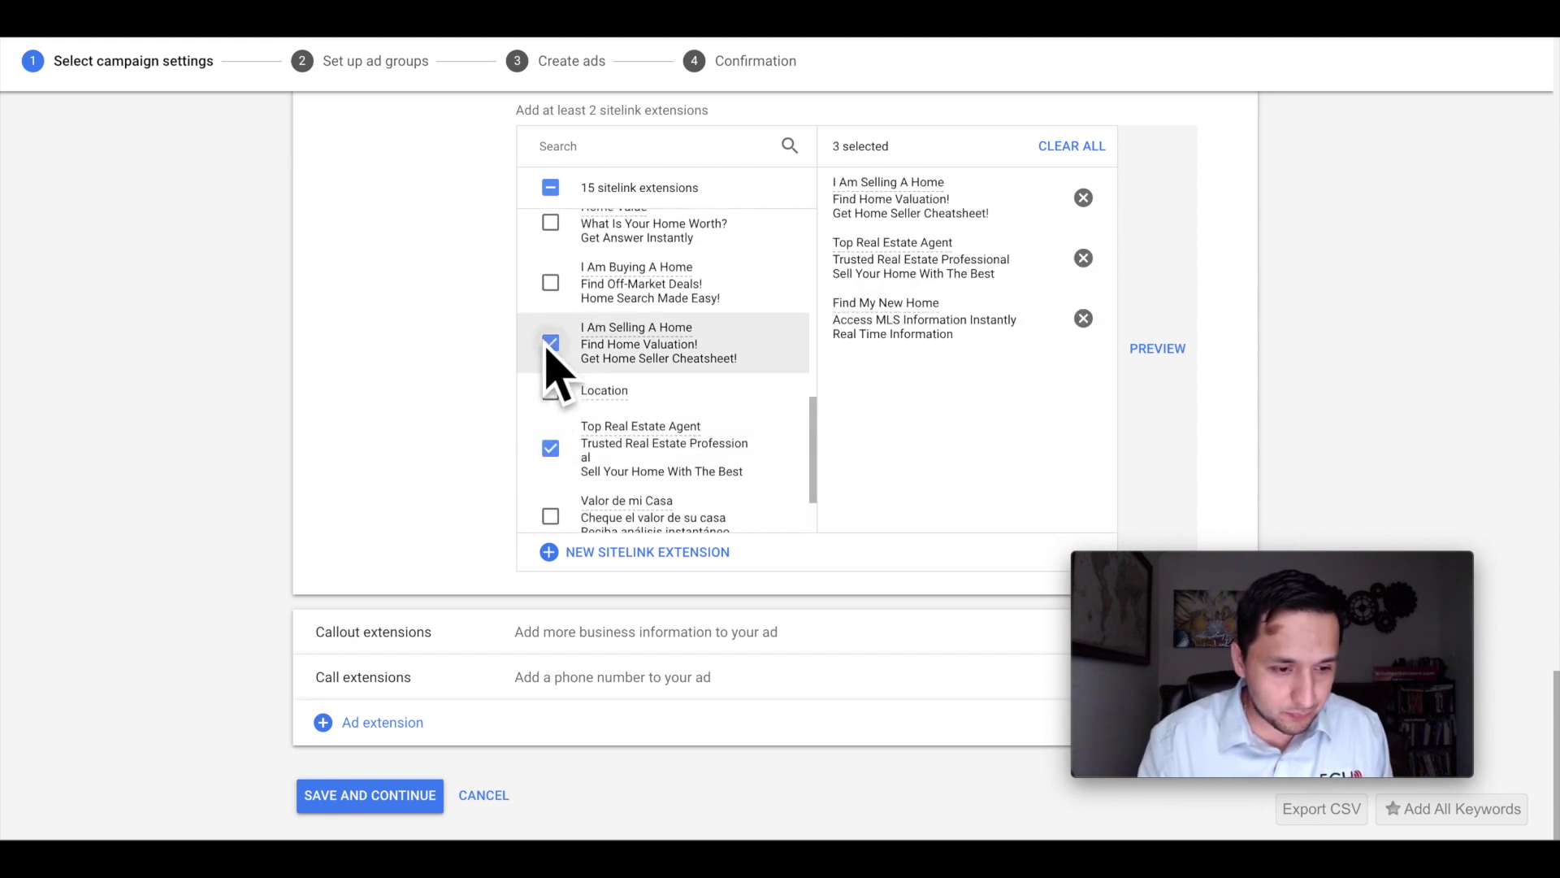
click(550, 282)
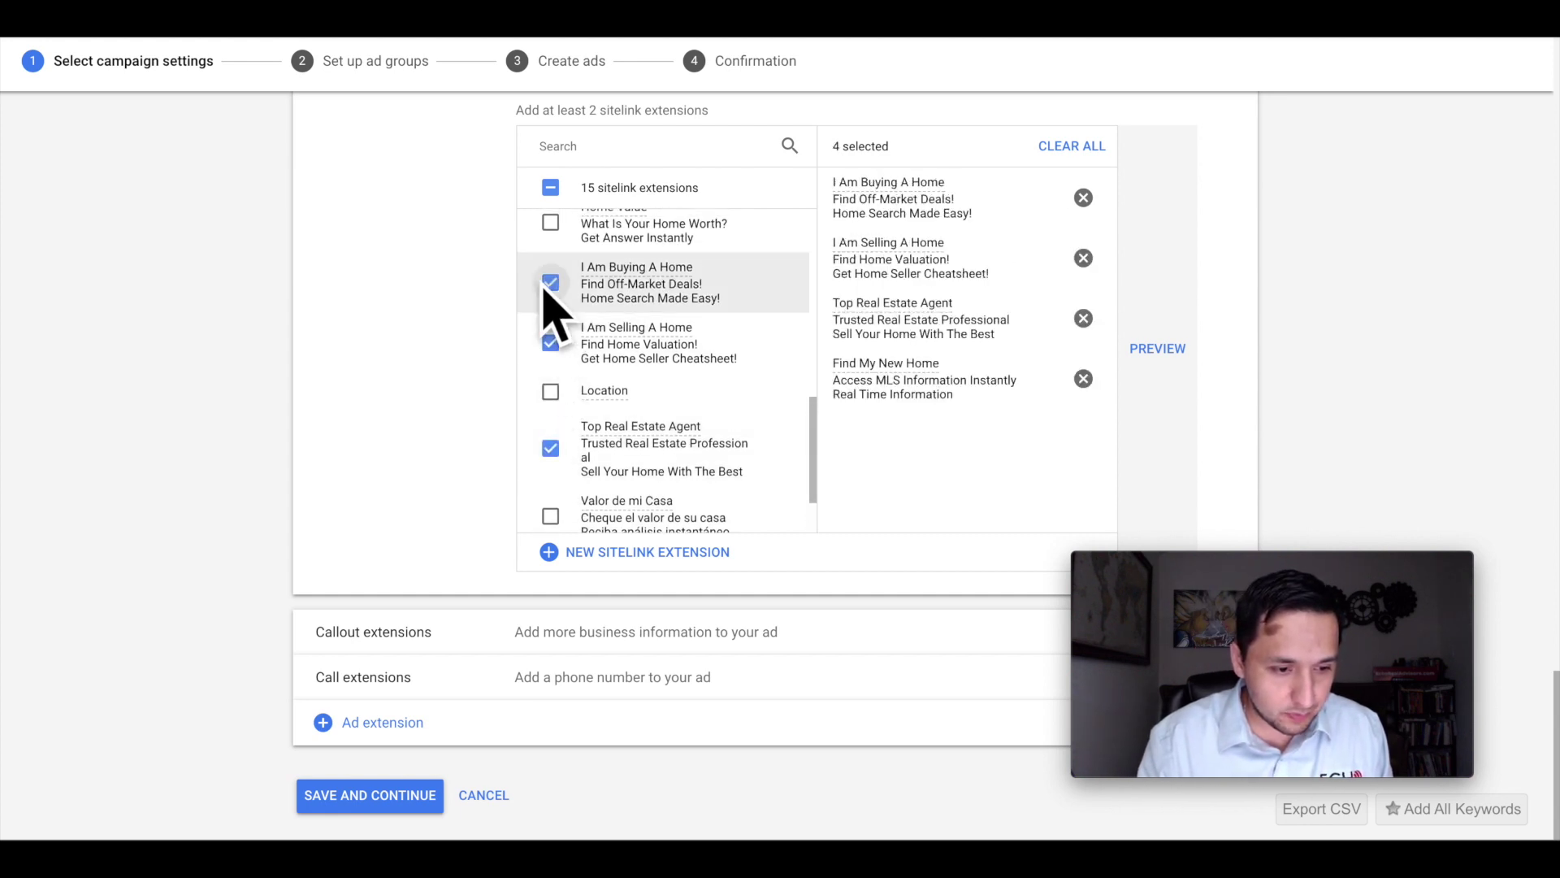
Step: Preview the ad with its four sitelinks and save the campaign settings
click(1153, 351)
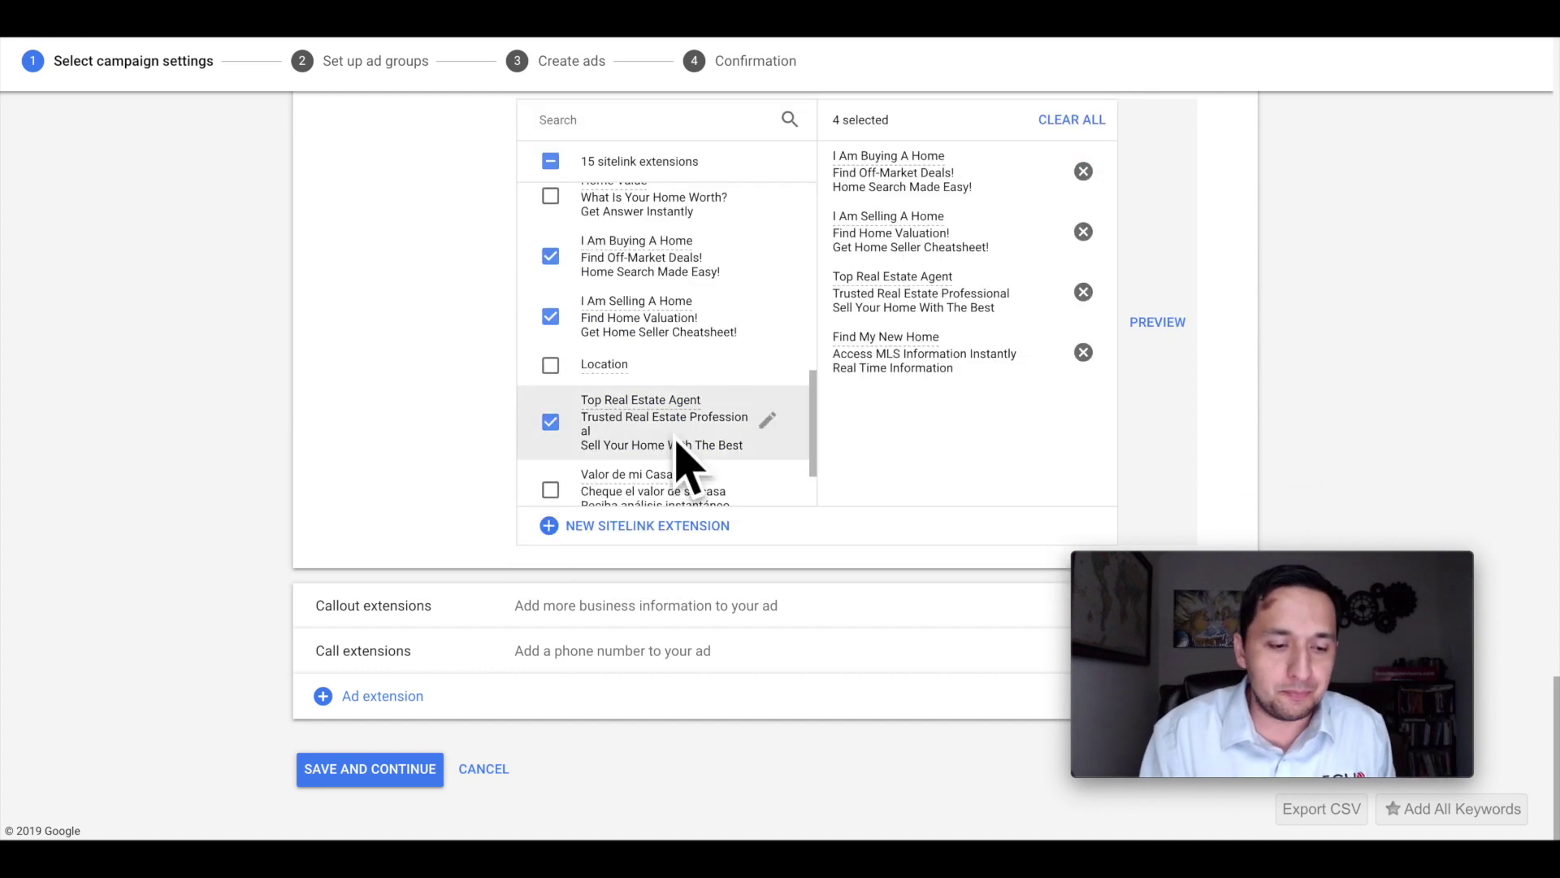
scroll(674, 455, down, 2)
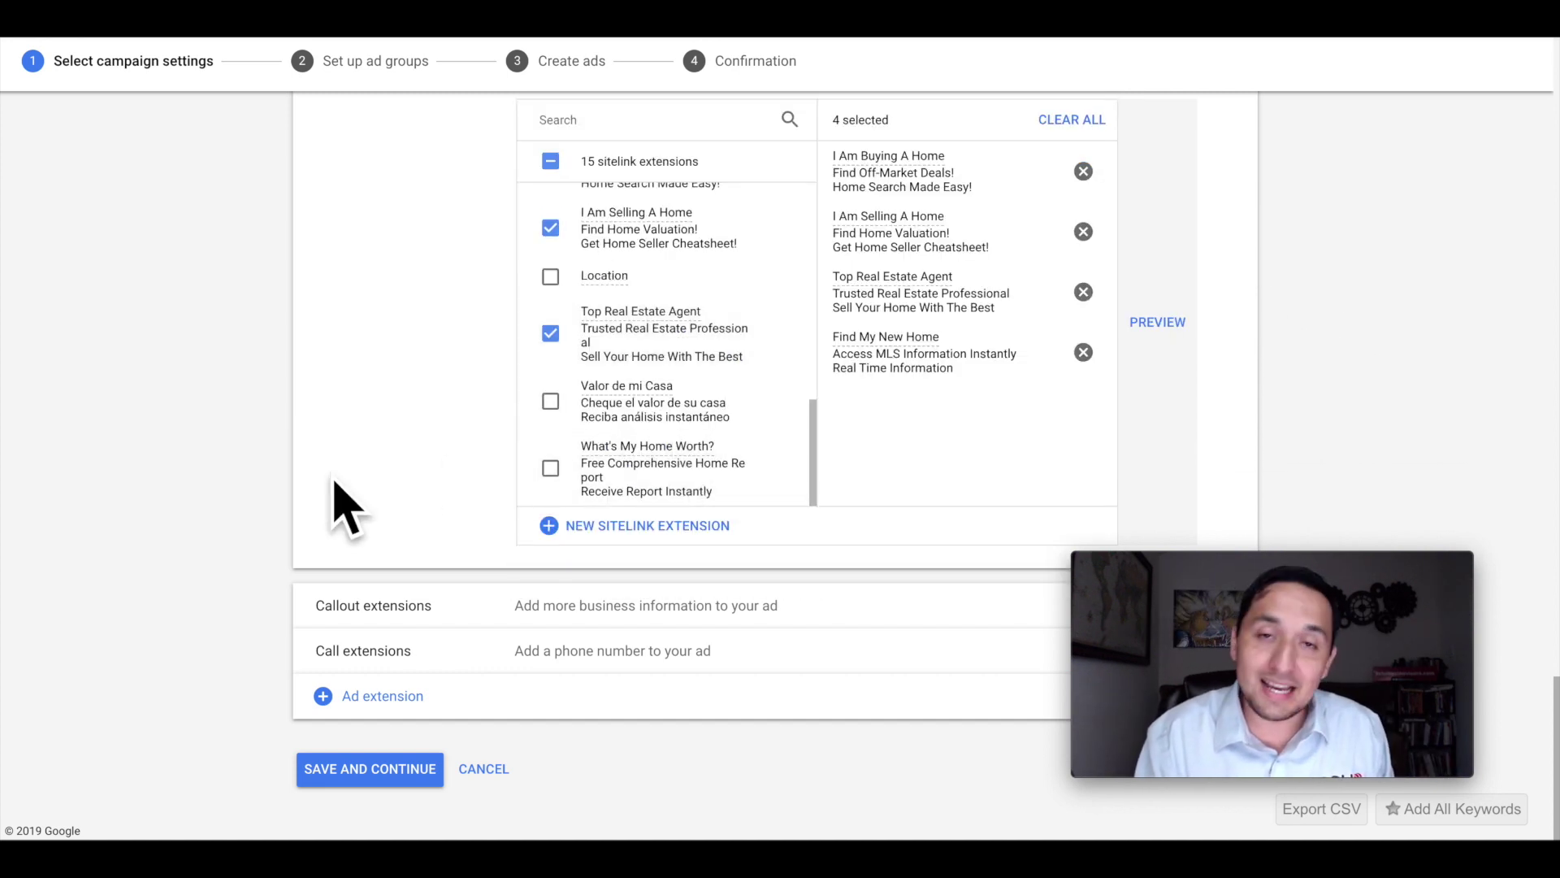
click(367, 770)
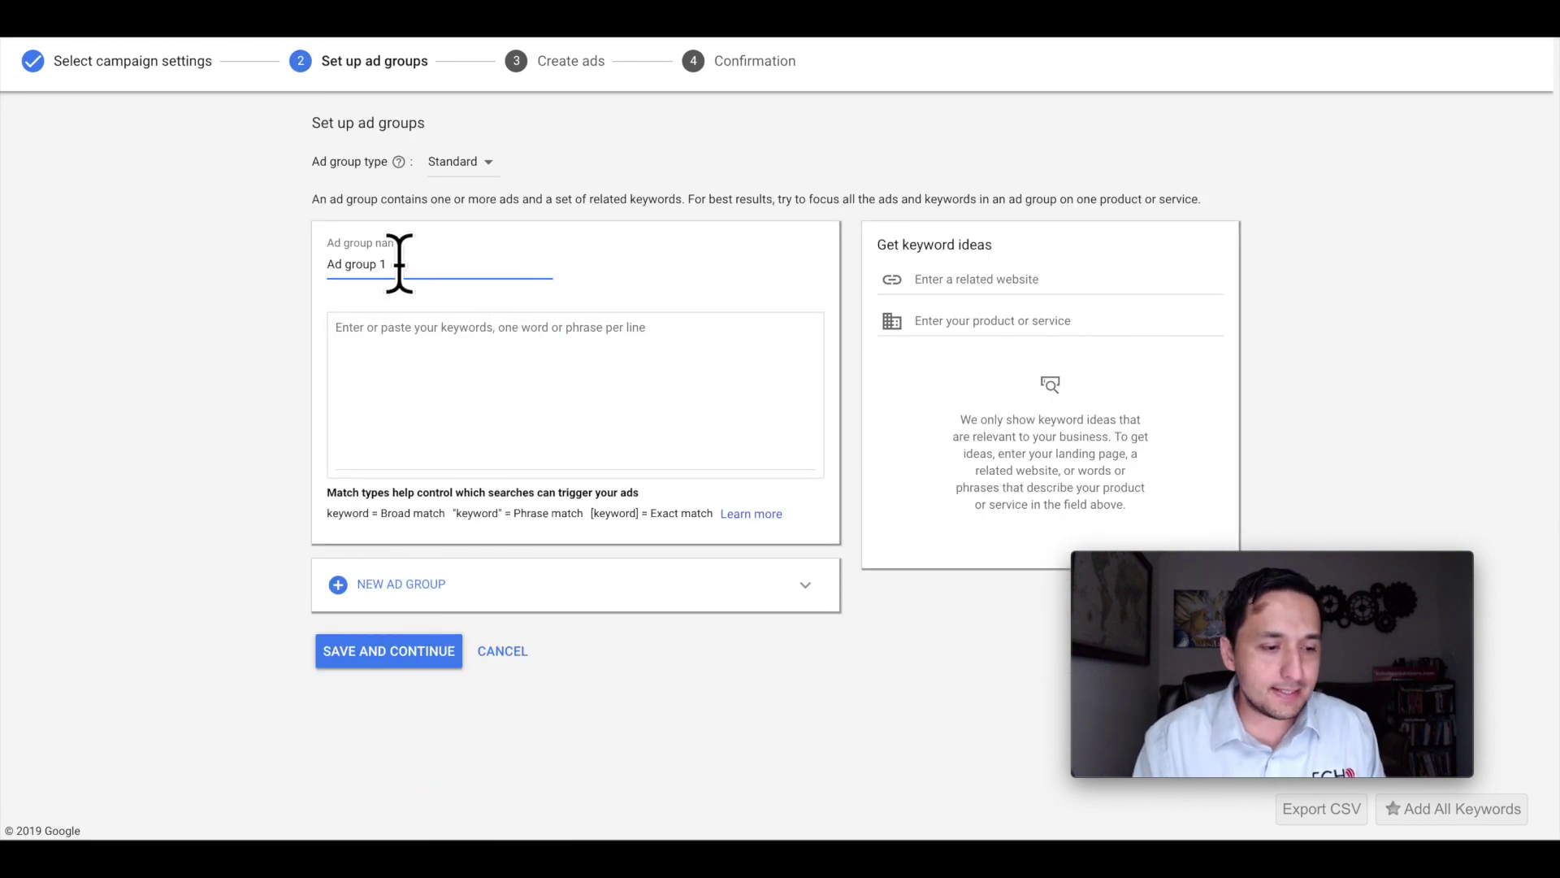
Step: Select the Ad group 1 name and enter the keyword 'real estate agent near me'
drag(398, 262, 327, 262)
click(352, 262)
triple_click(351, 262)
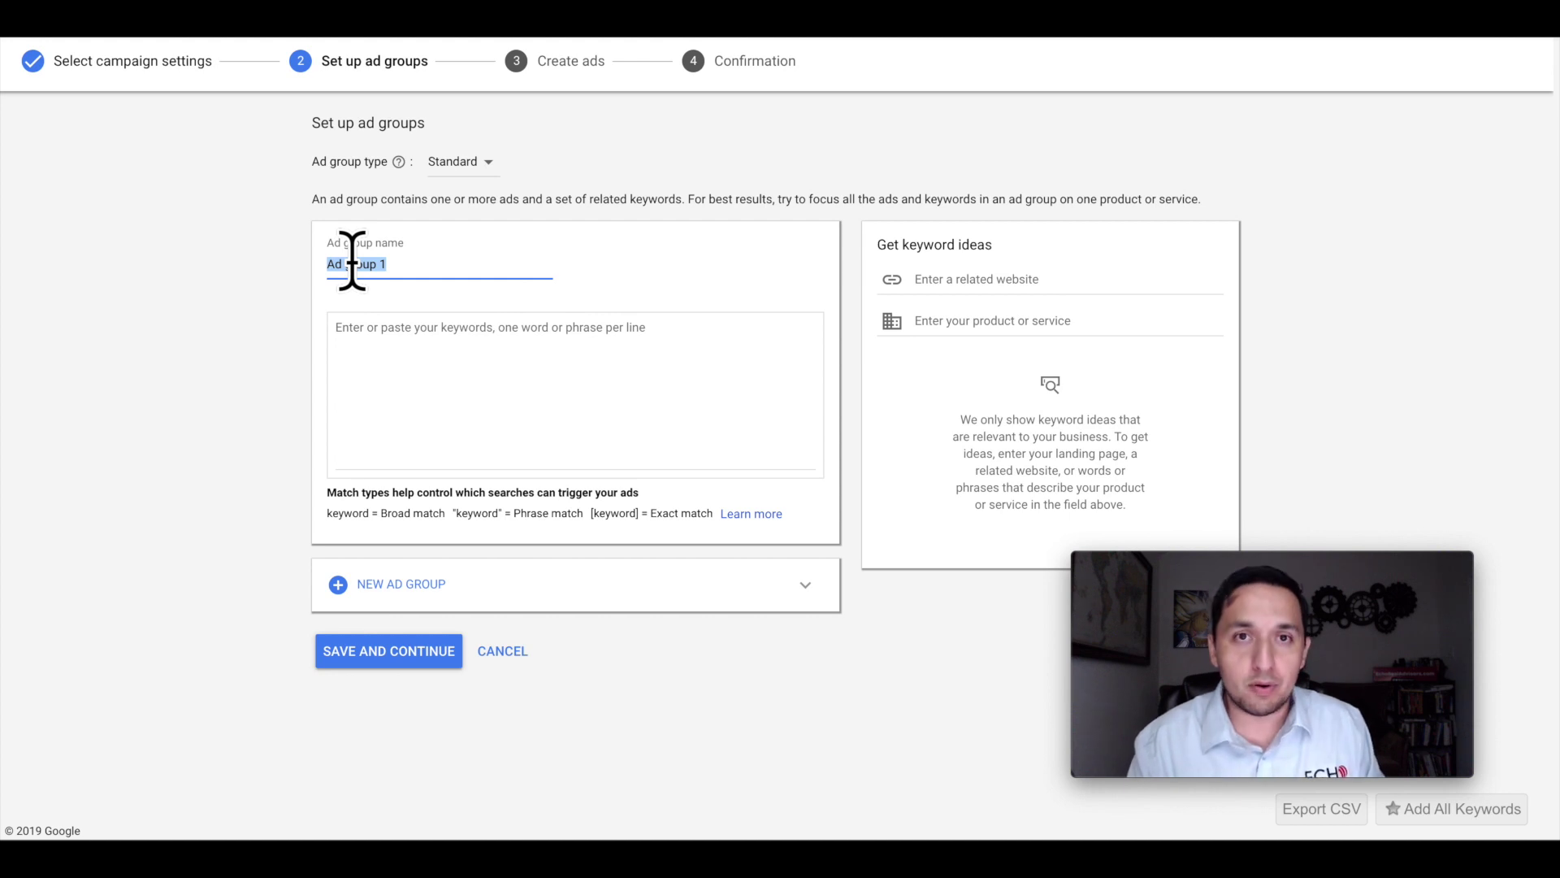
click(382, 370)
text(real)
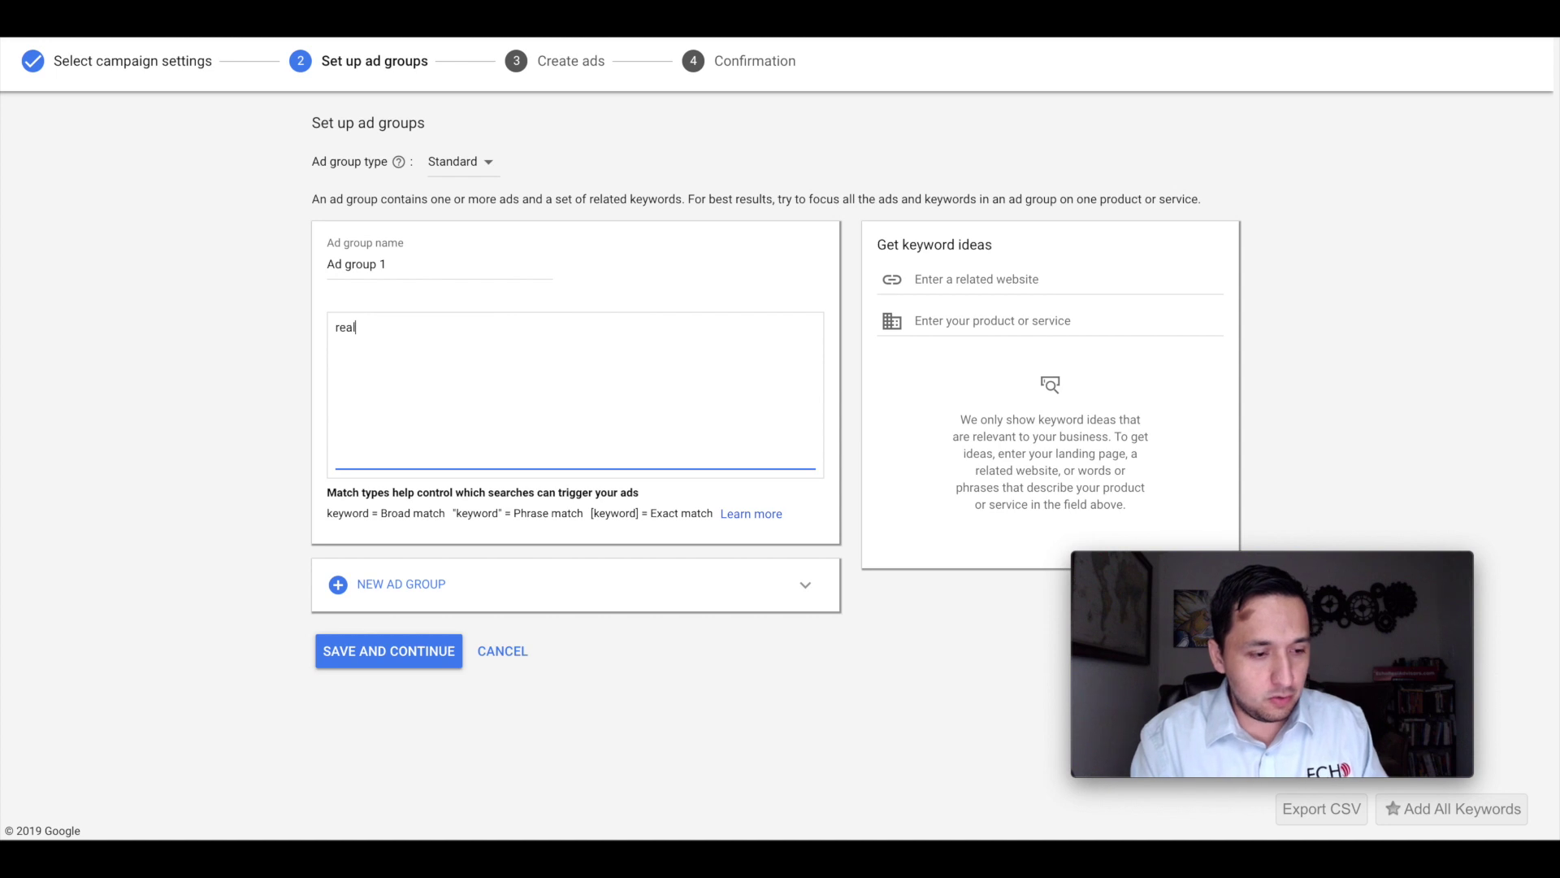
text( estate agent near me)
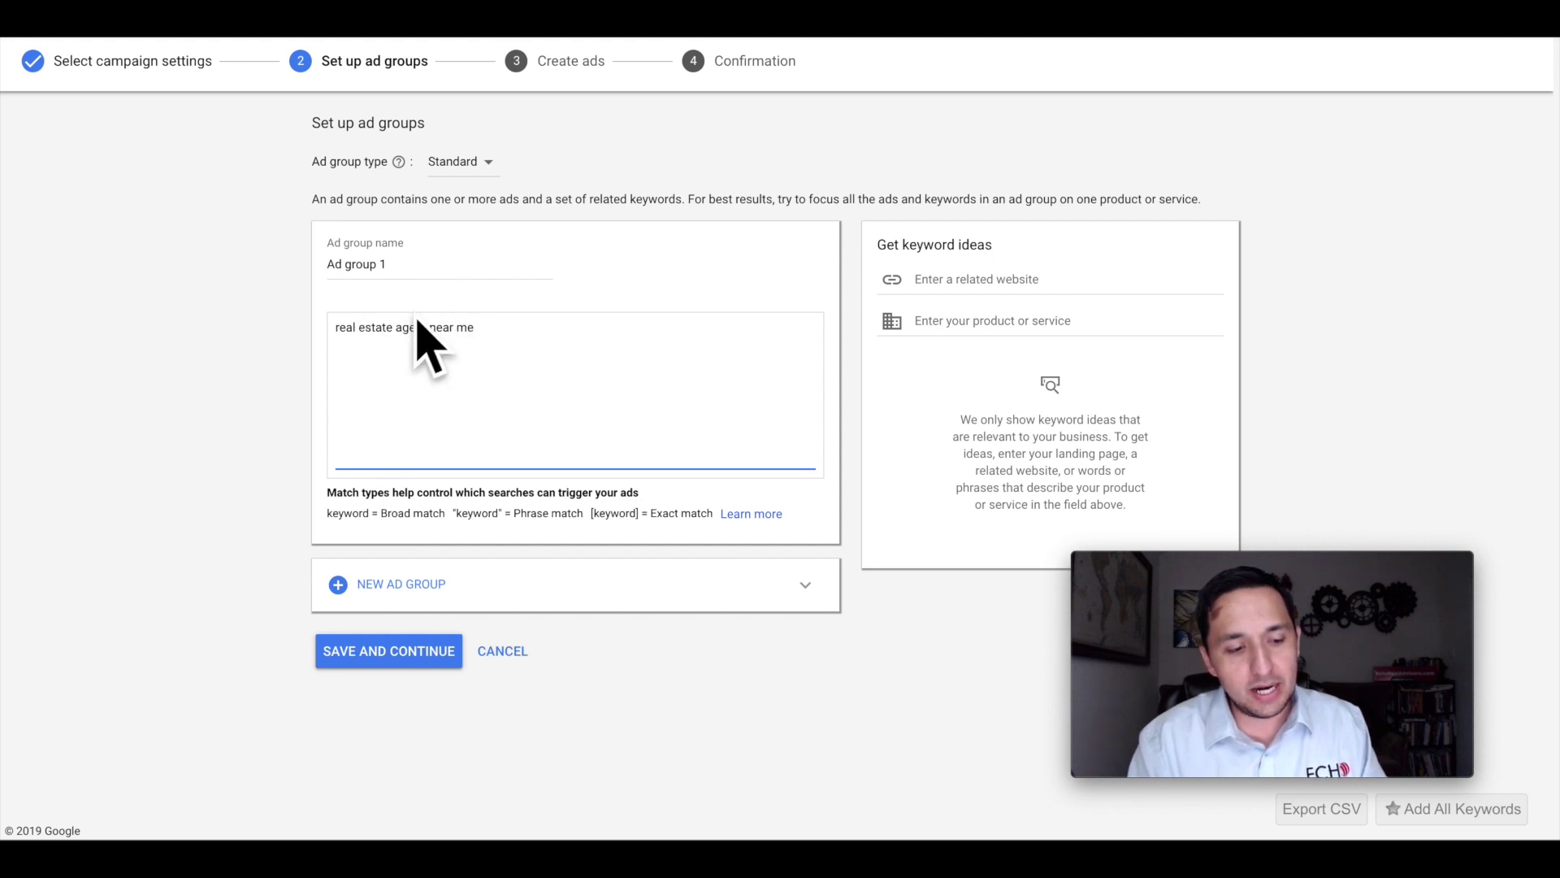
key(Return)
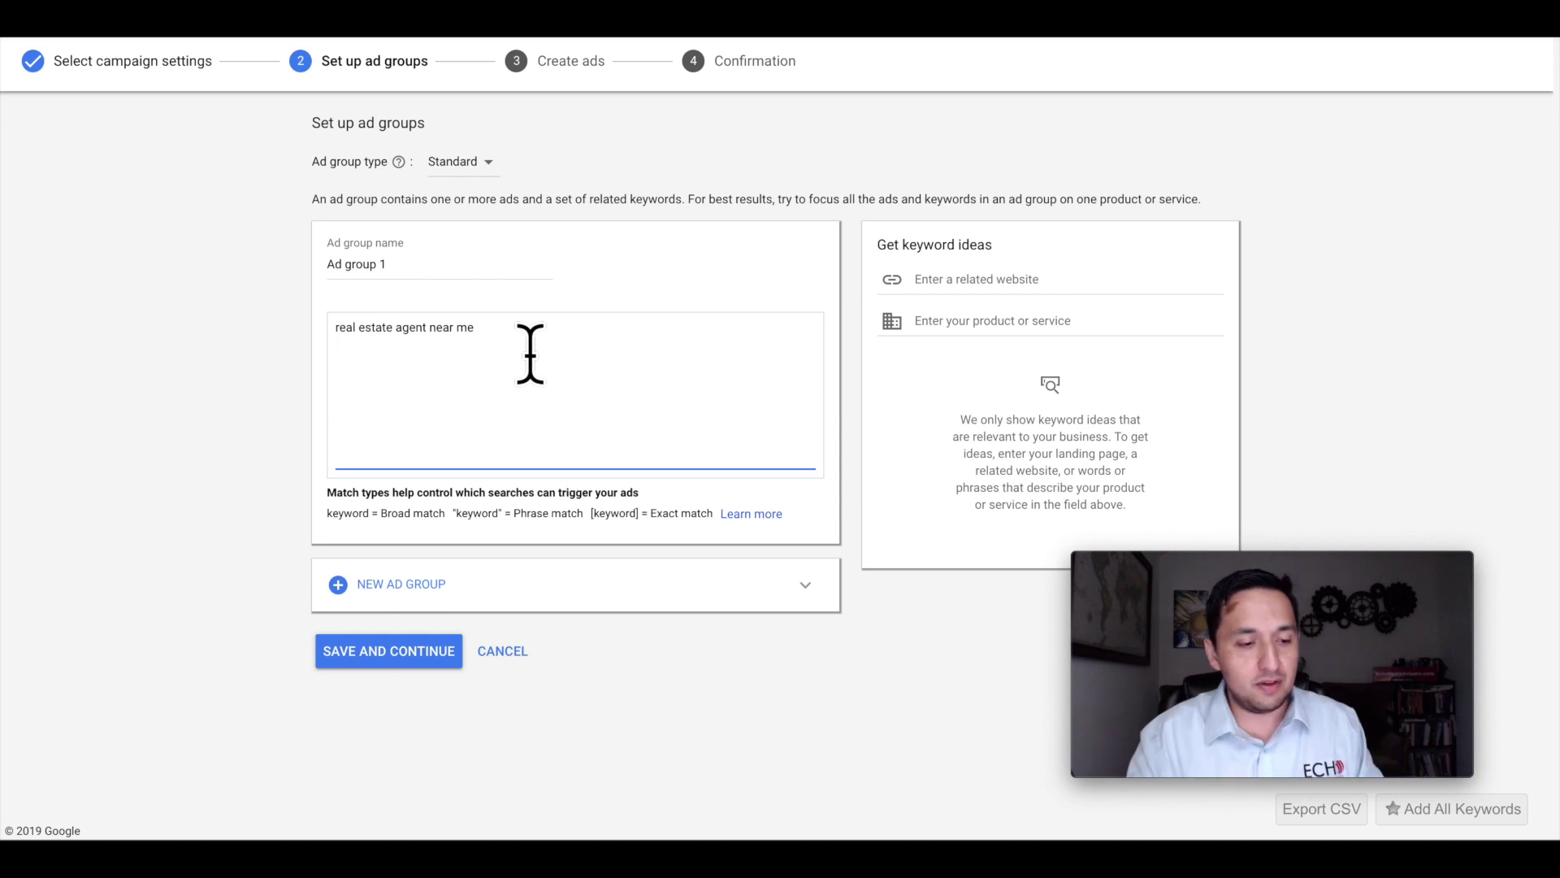
click(332, 331)
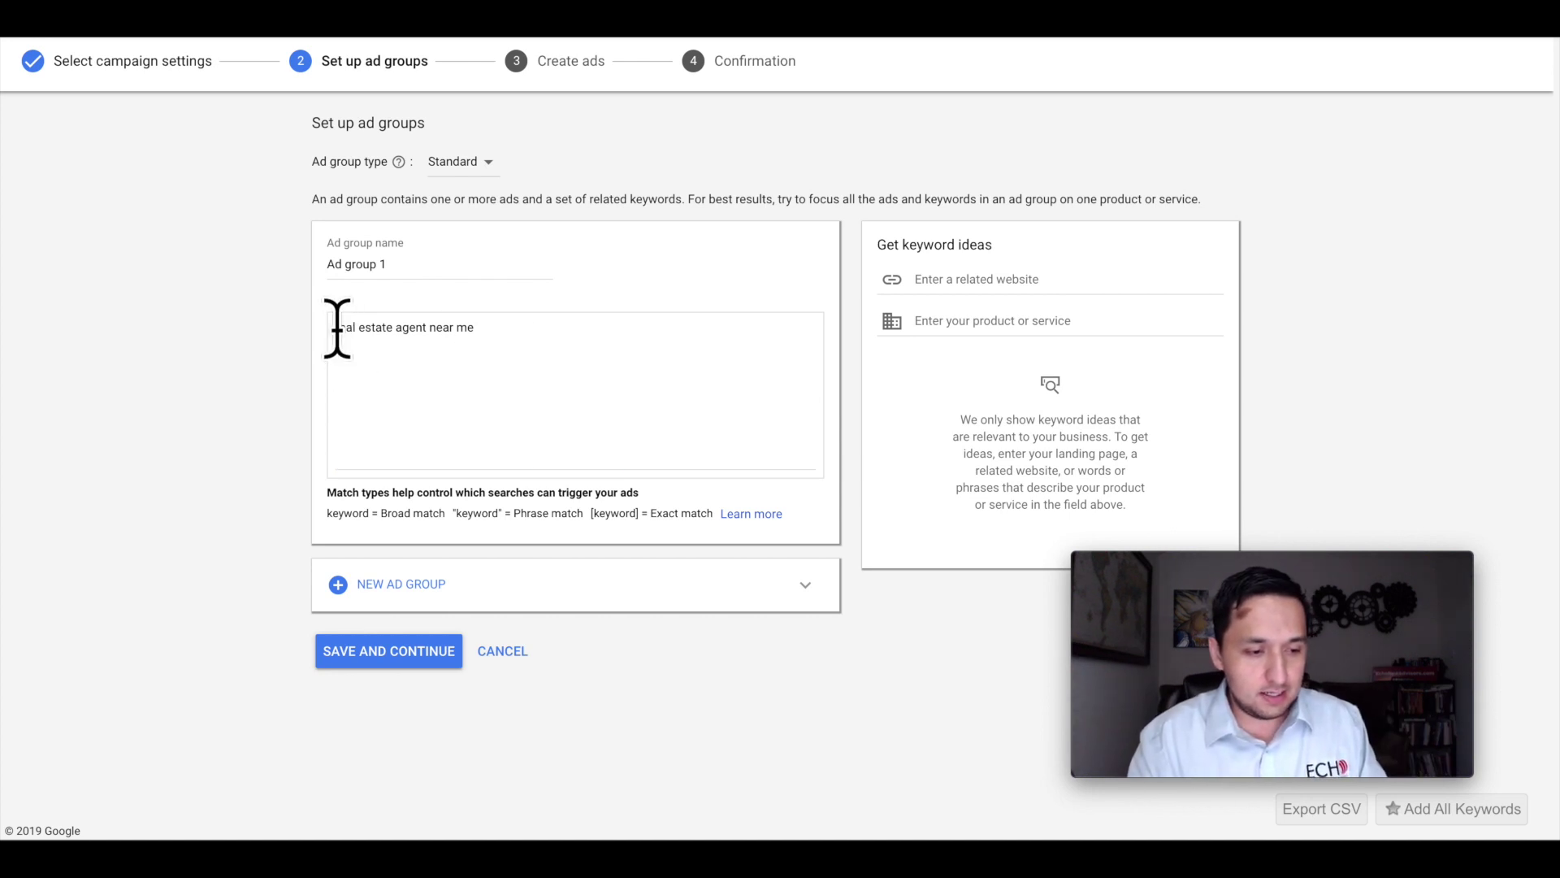
text(")
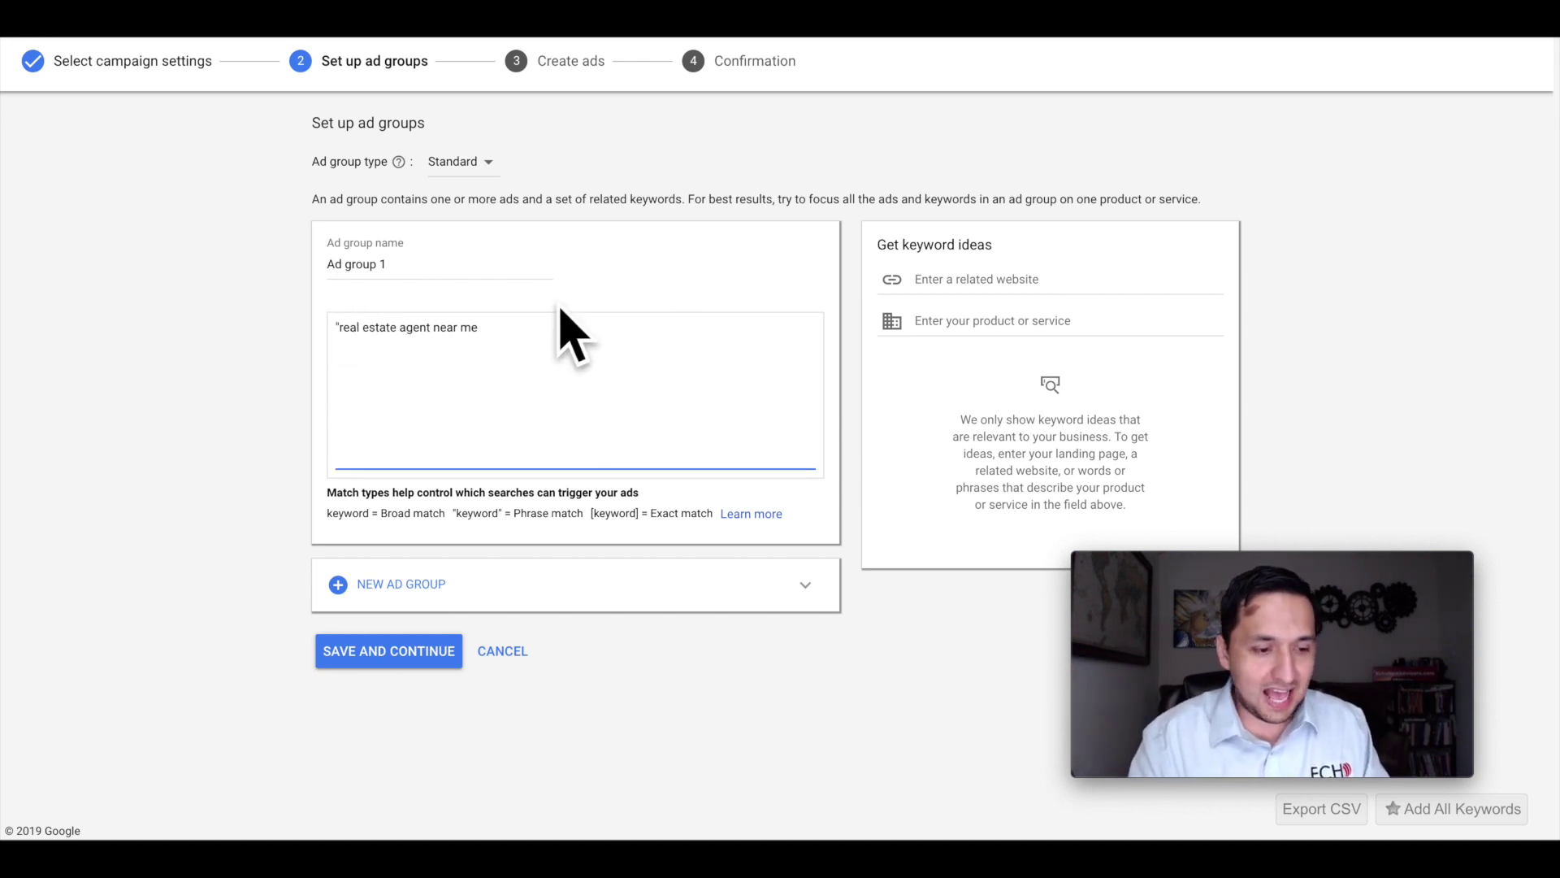
click(497, 332)
text(")
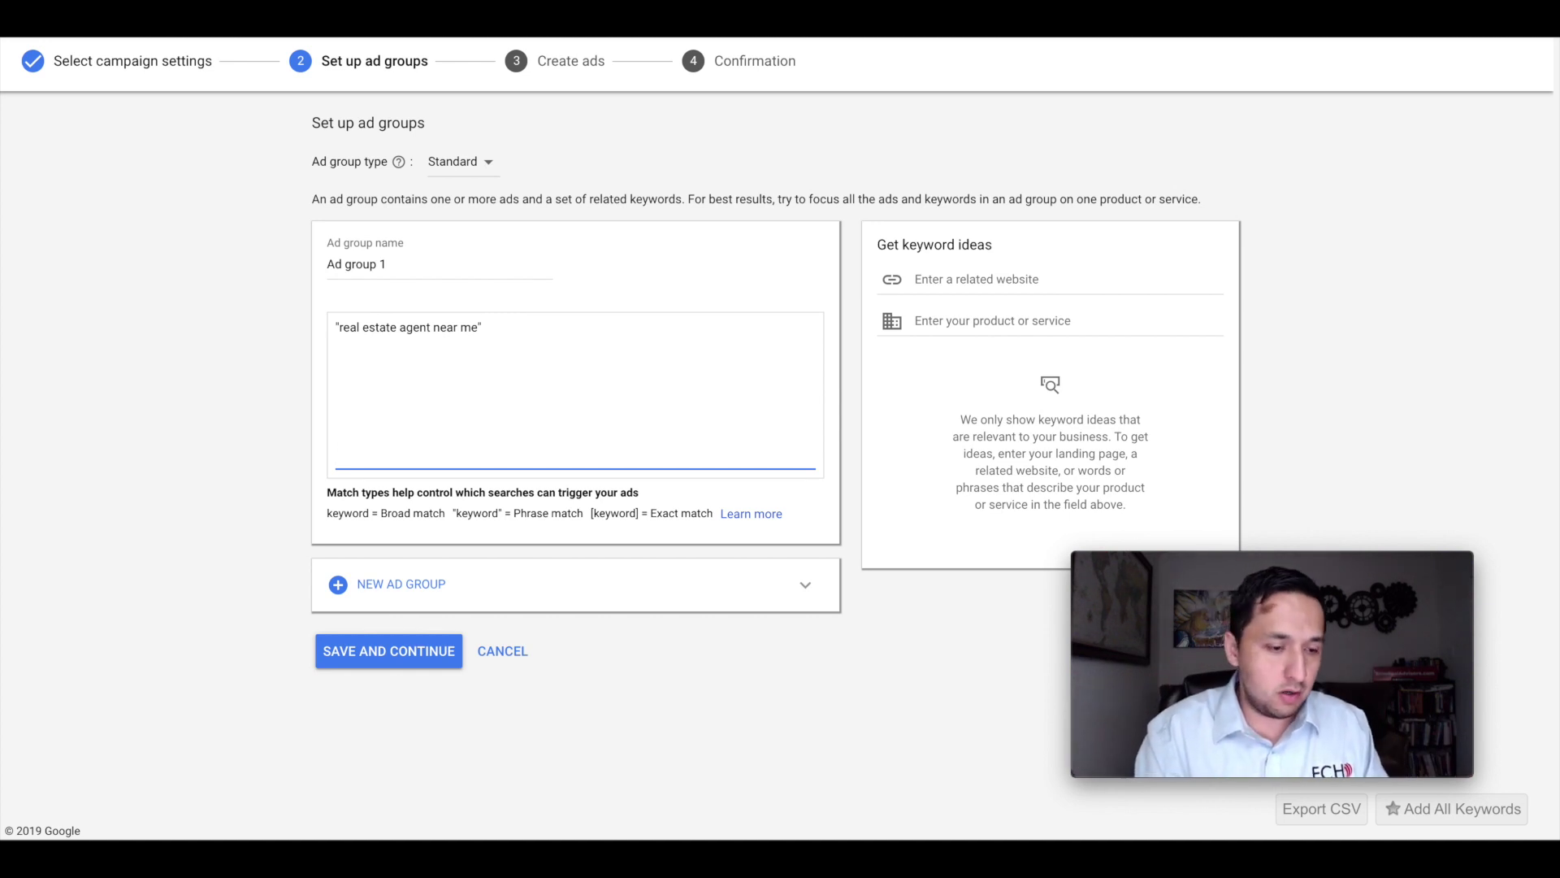
click(336, 325)
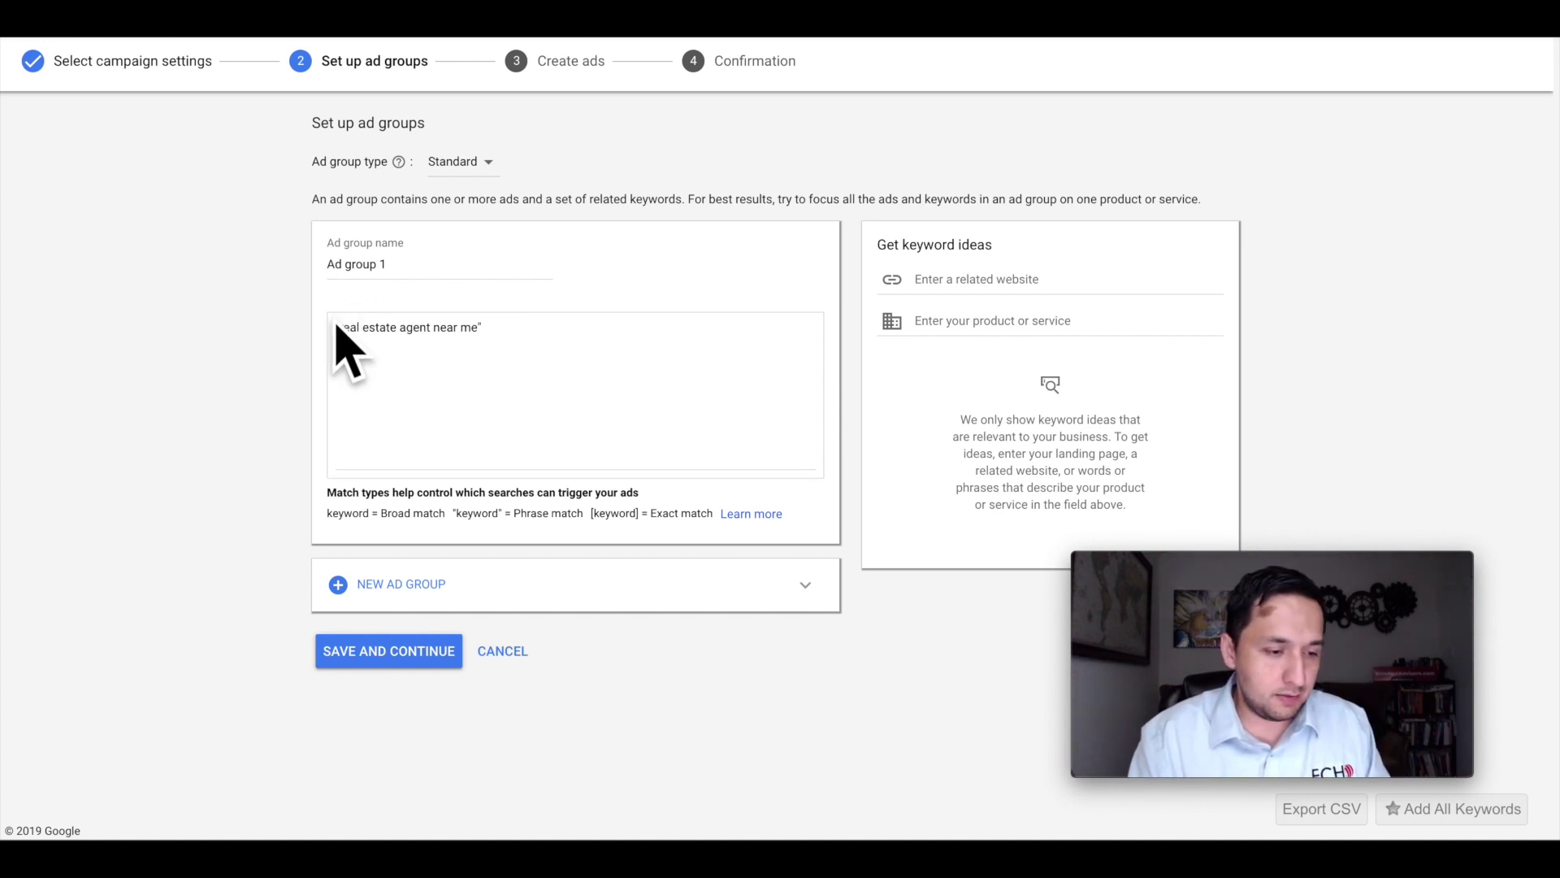
click(356, 342)
text(best)
click(575, 325)
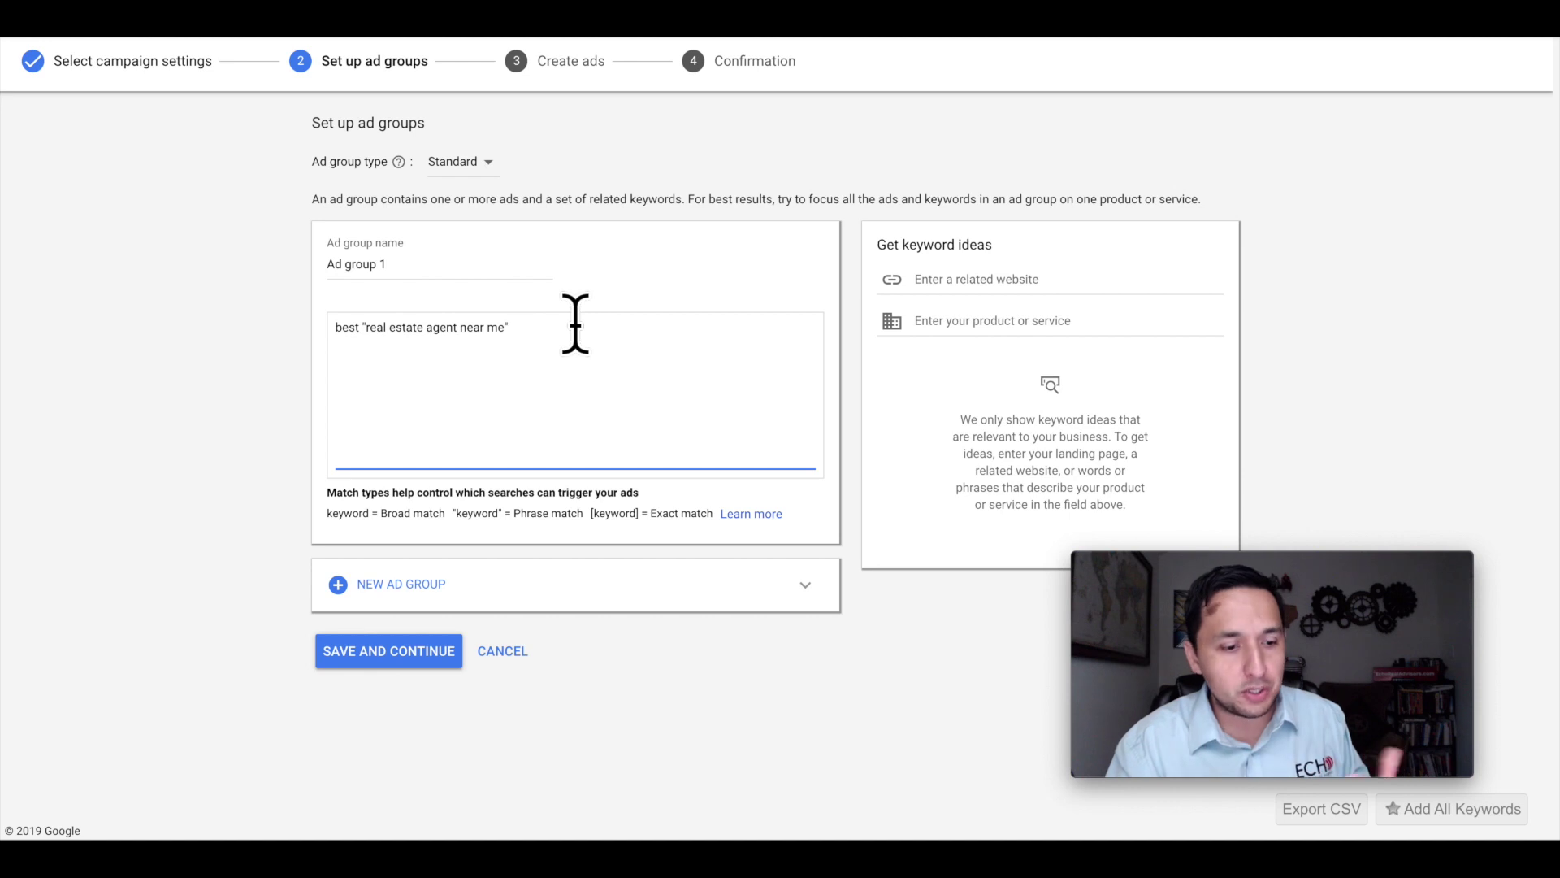
drag(520, 327, 486, 327)
click(516, 331)
key(BackSpace)
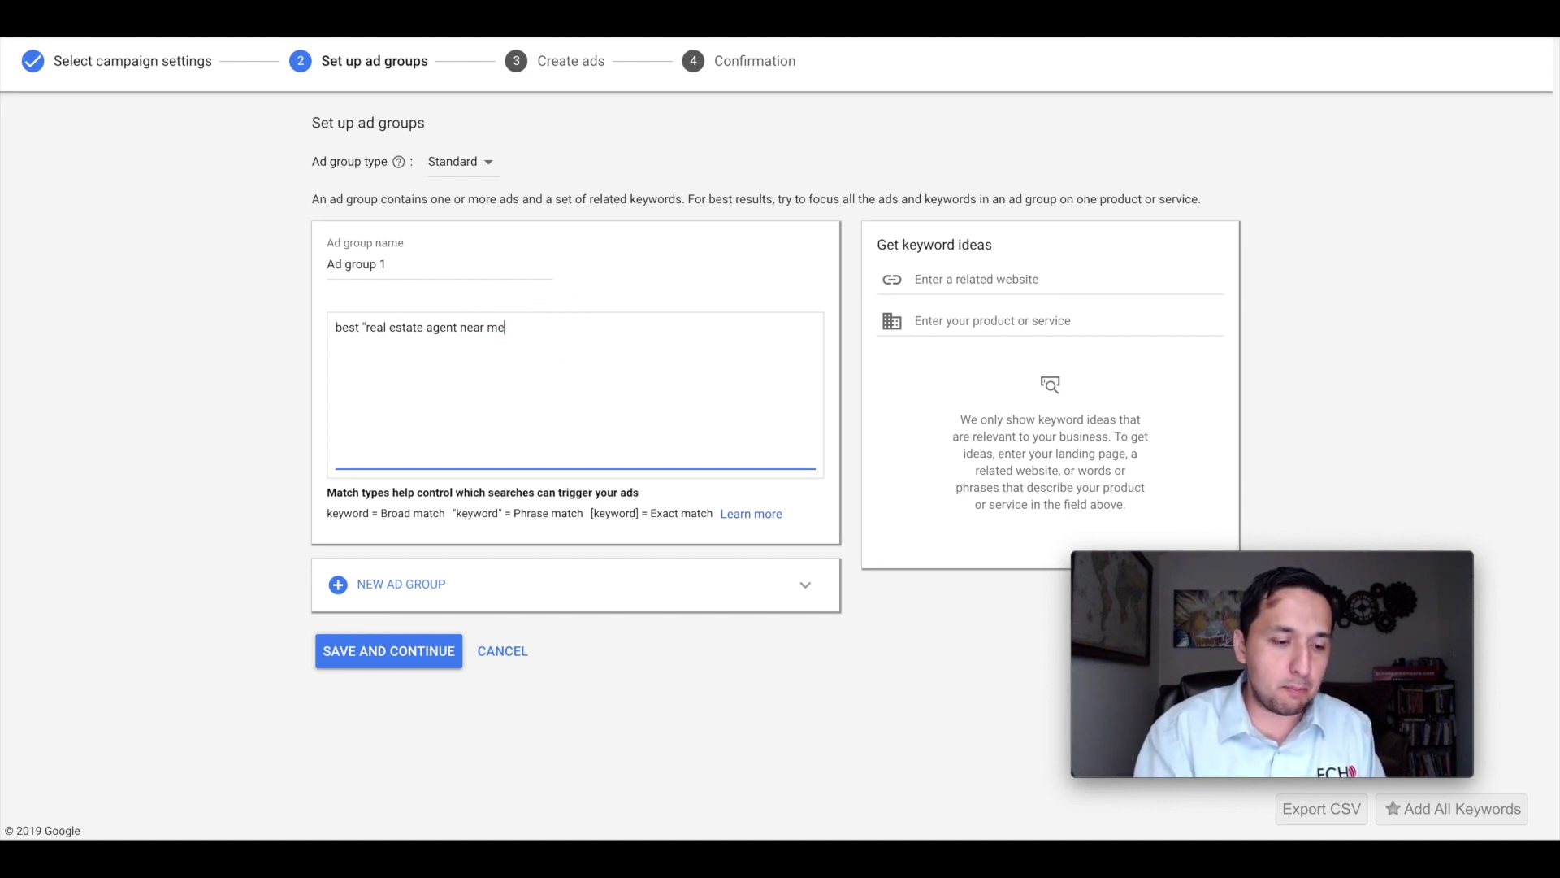
text(])
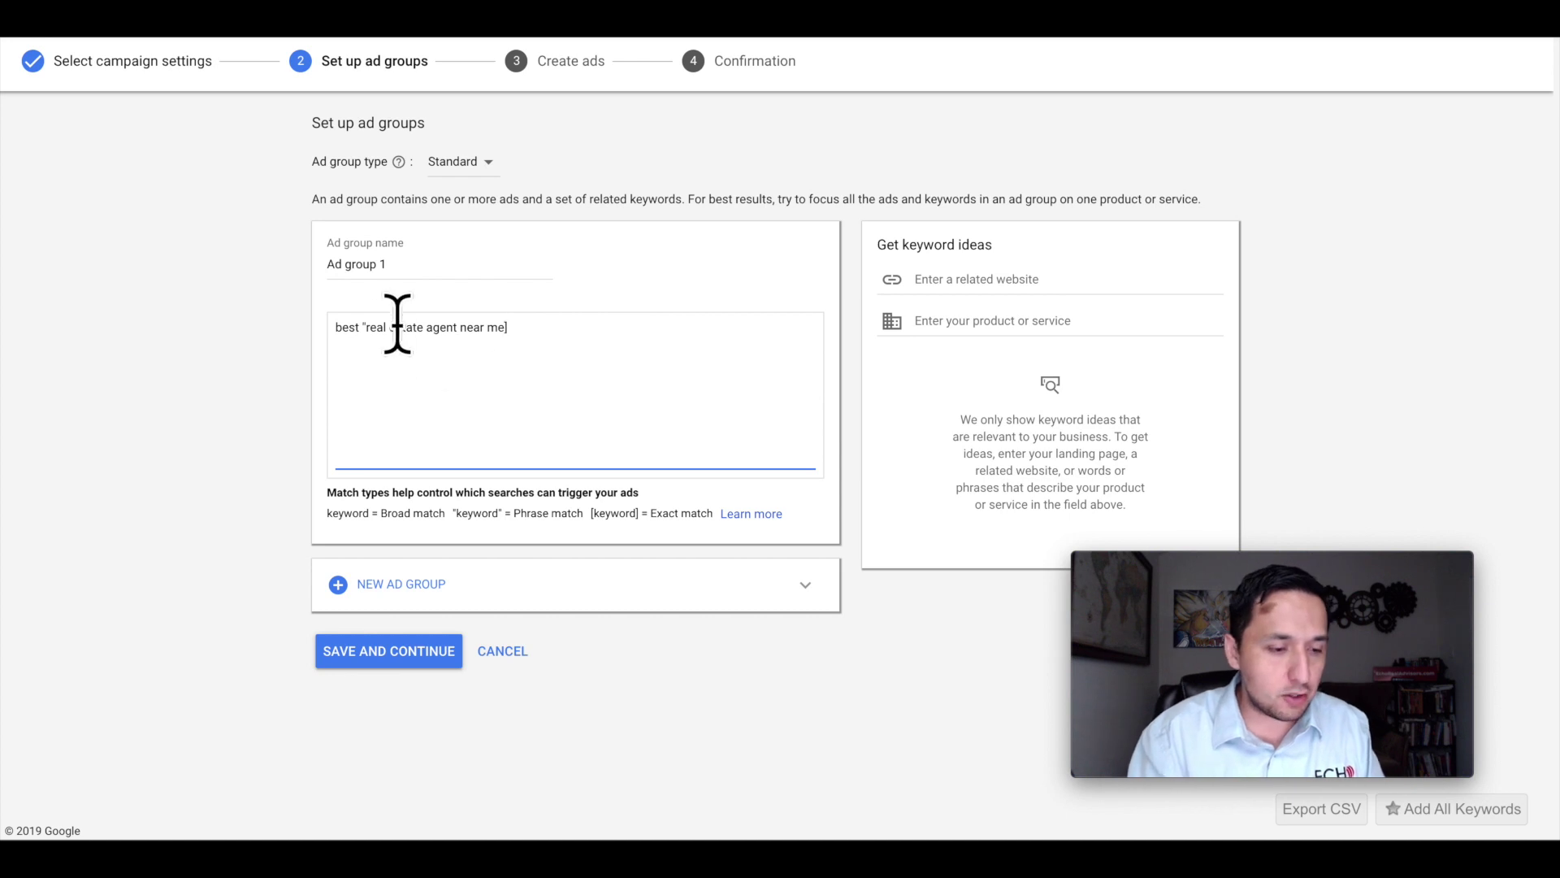
click(365, 327)
key(BackSpace)
key(BackSpace)
key(BackSpace)
key(BackSpace)
key(BackSpace)
key(BackSpace)
text([)
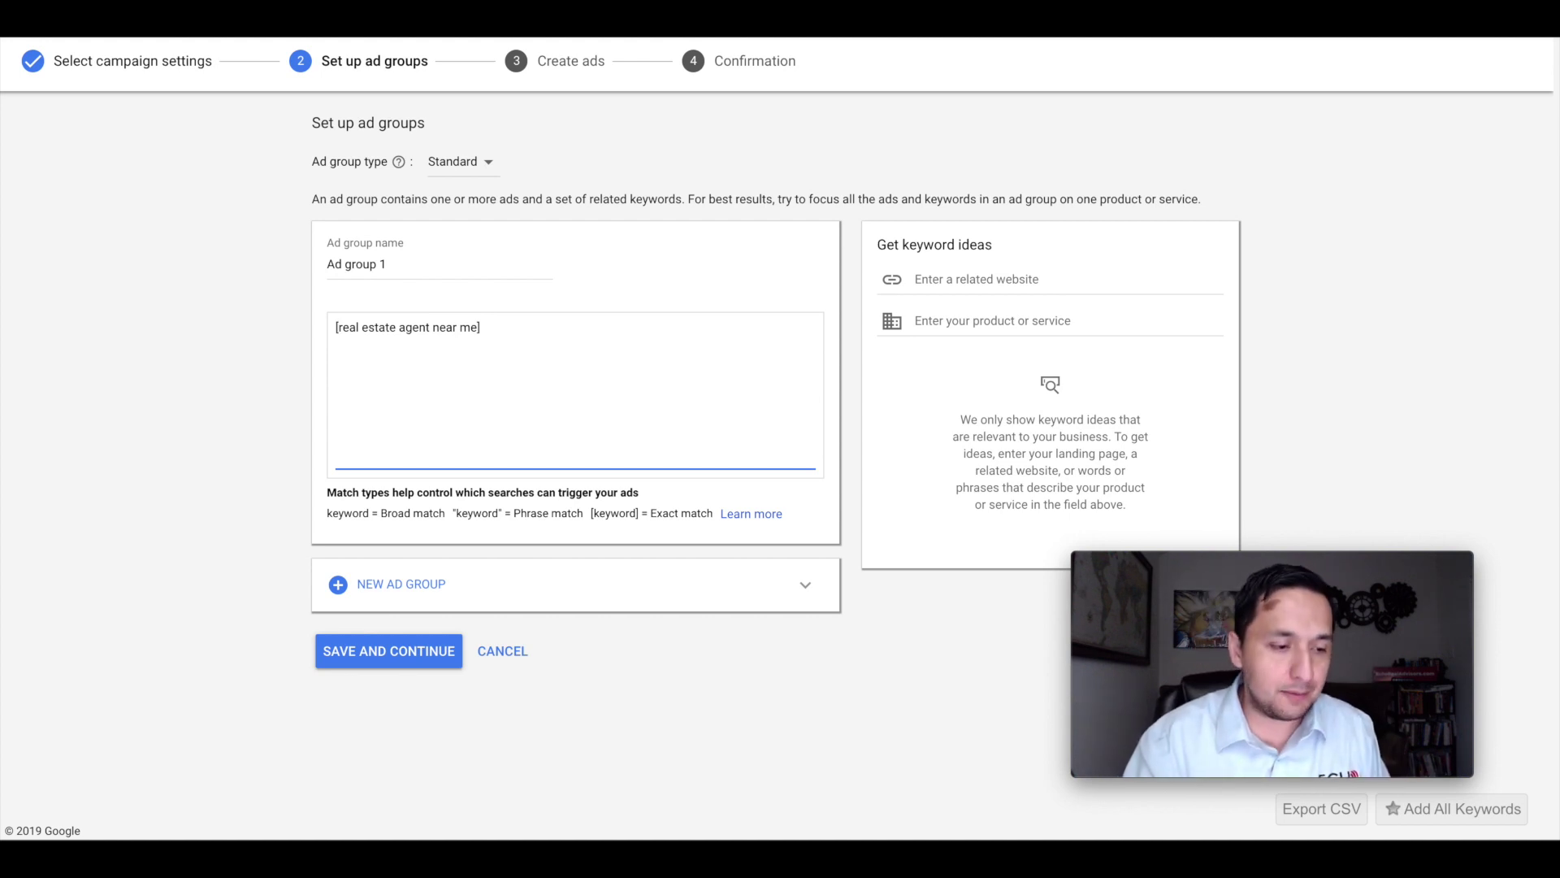
drag(520, 324, 341, 329)
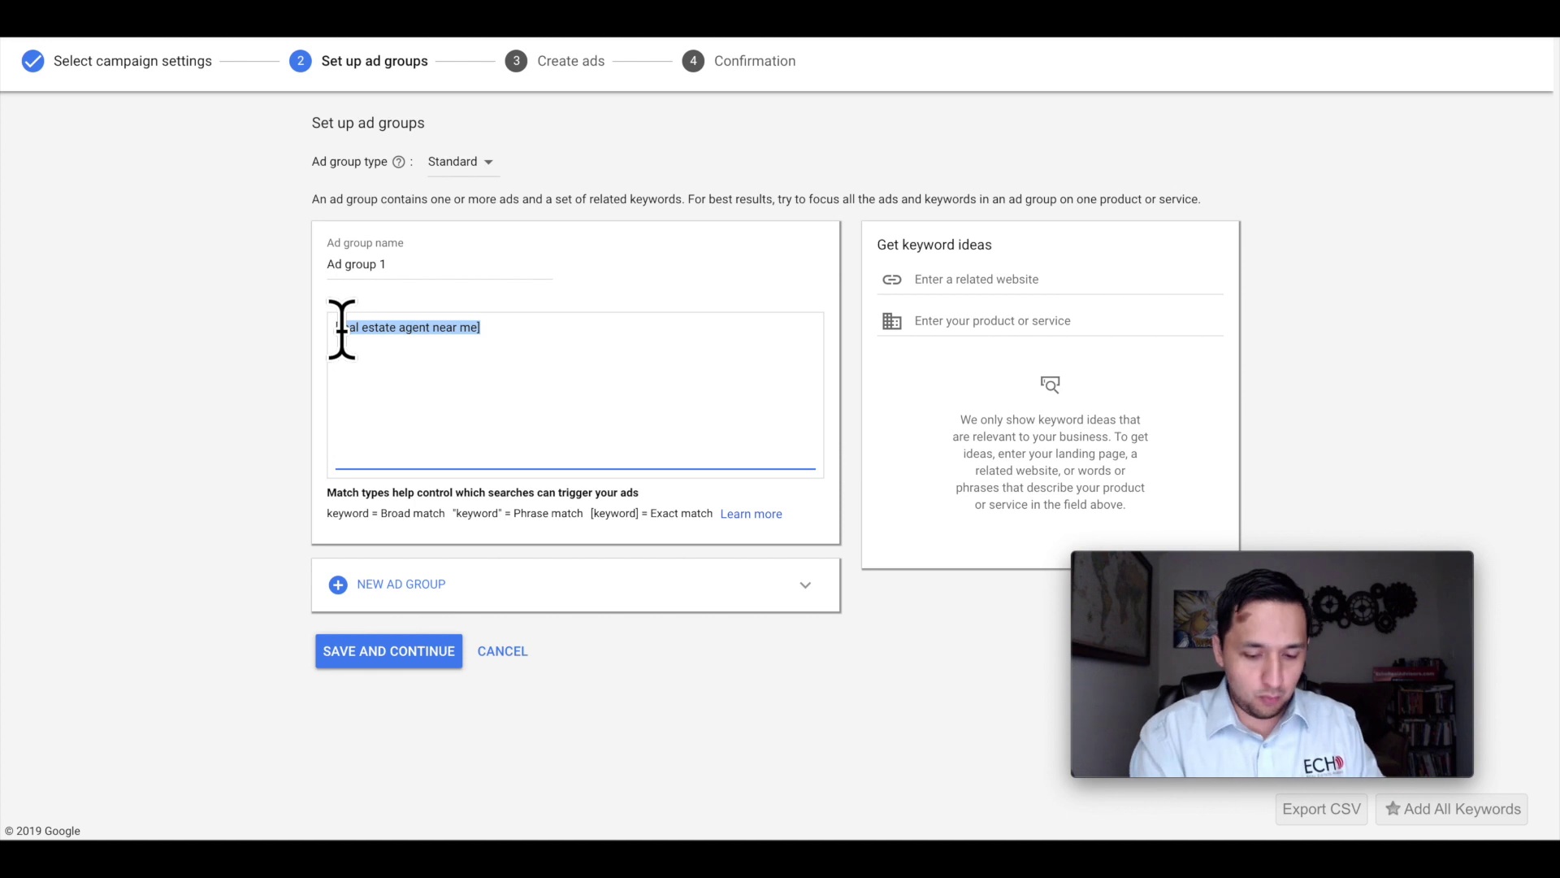
key(BackSpace)
key(BackSpace)
text(real es)
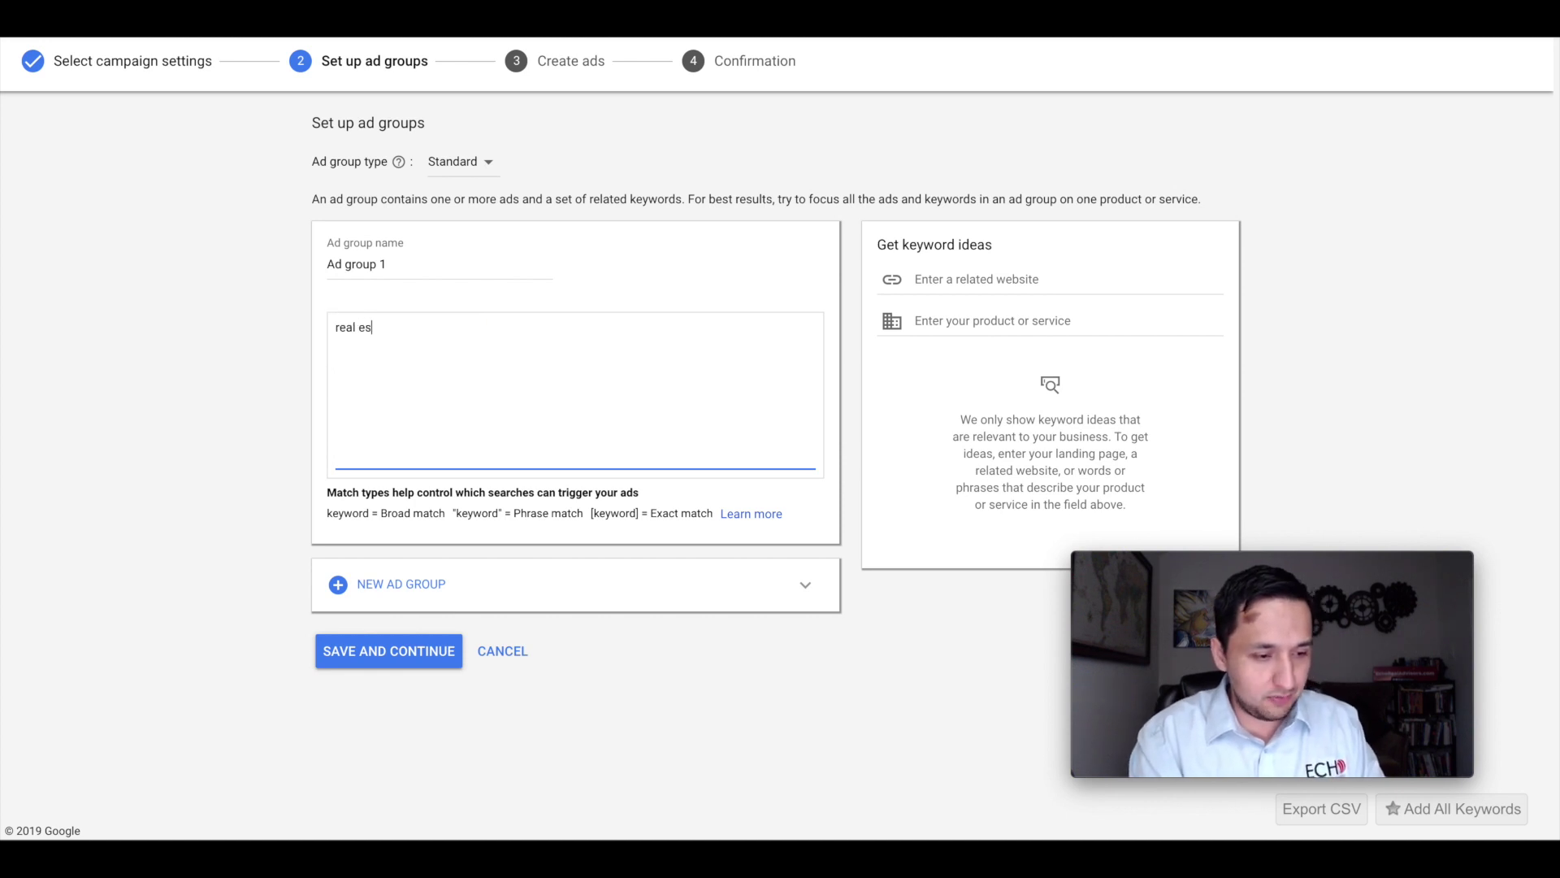
text(tate agent )
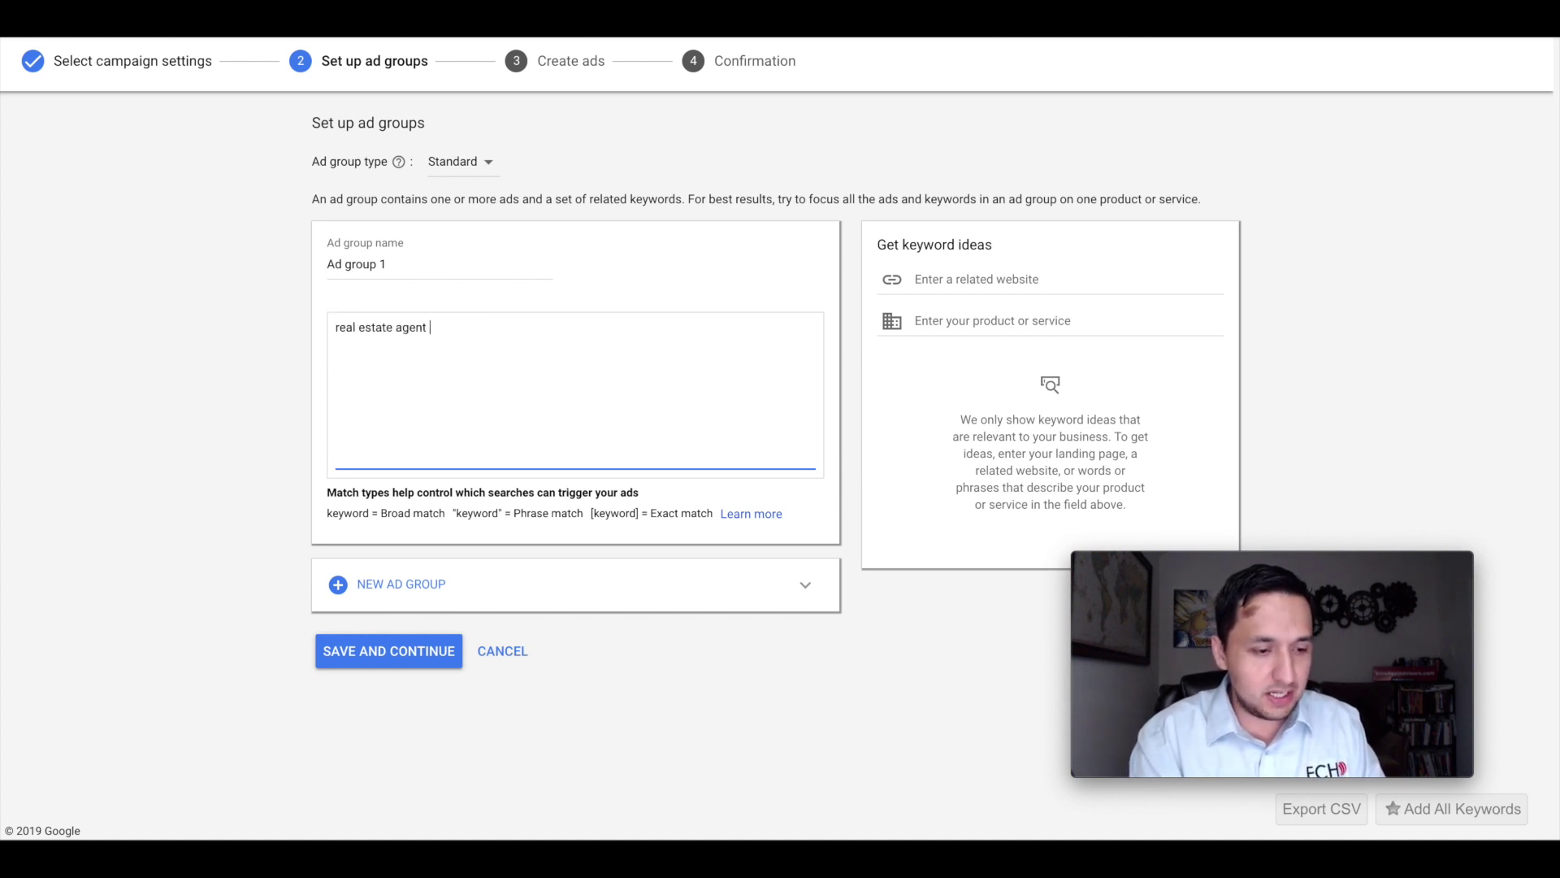
text(near me)
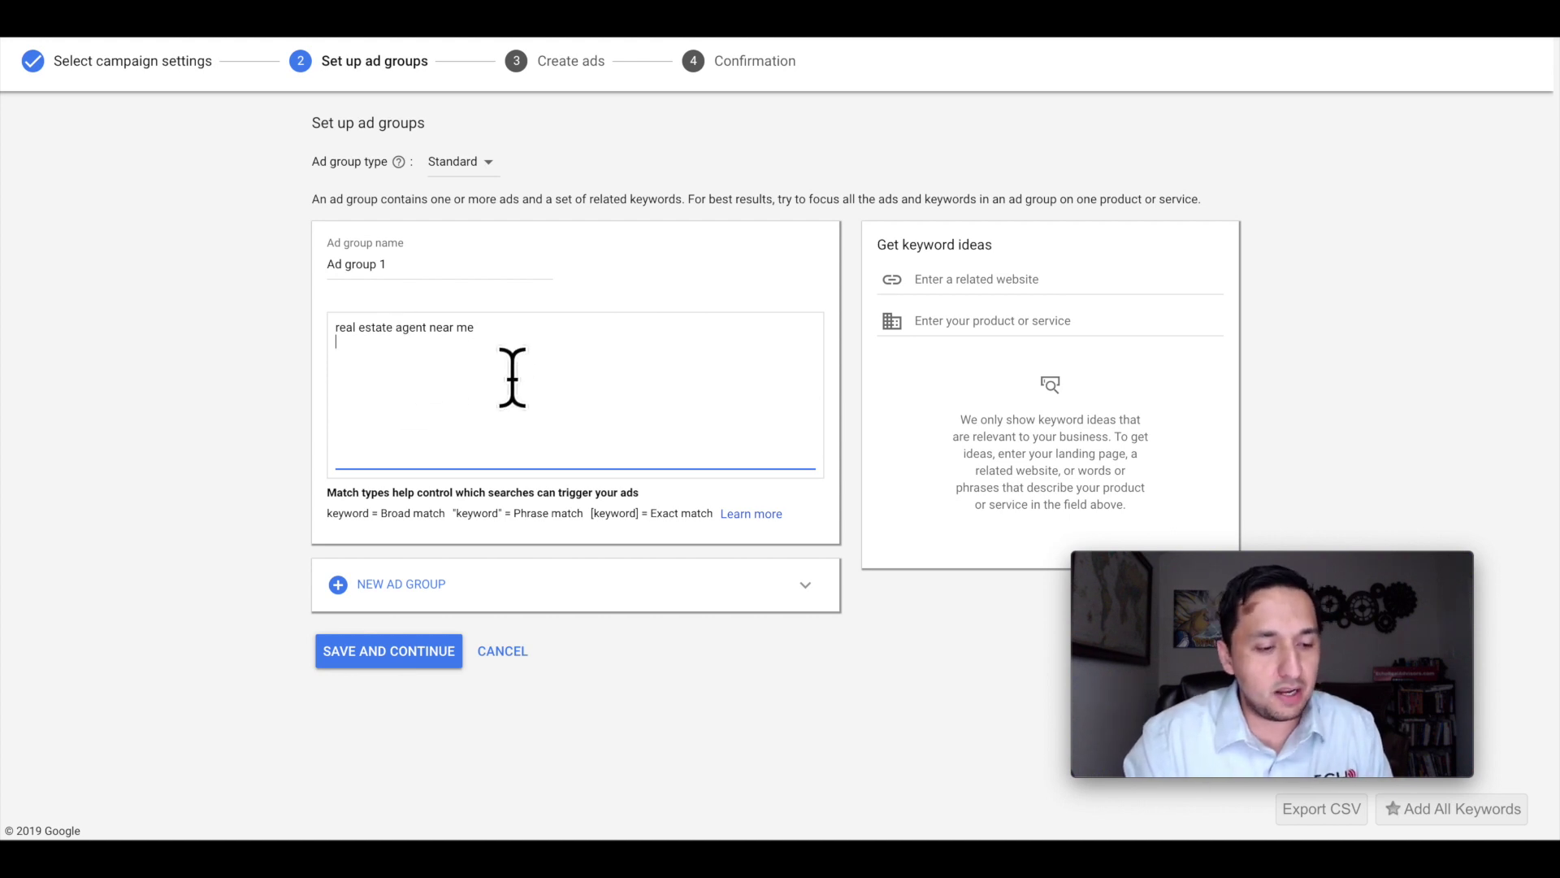
shift+click(400, 329)
click(391, 329)
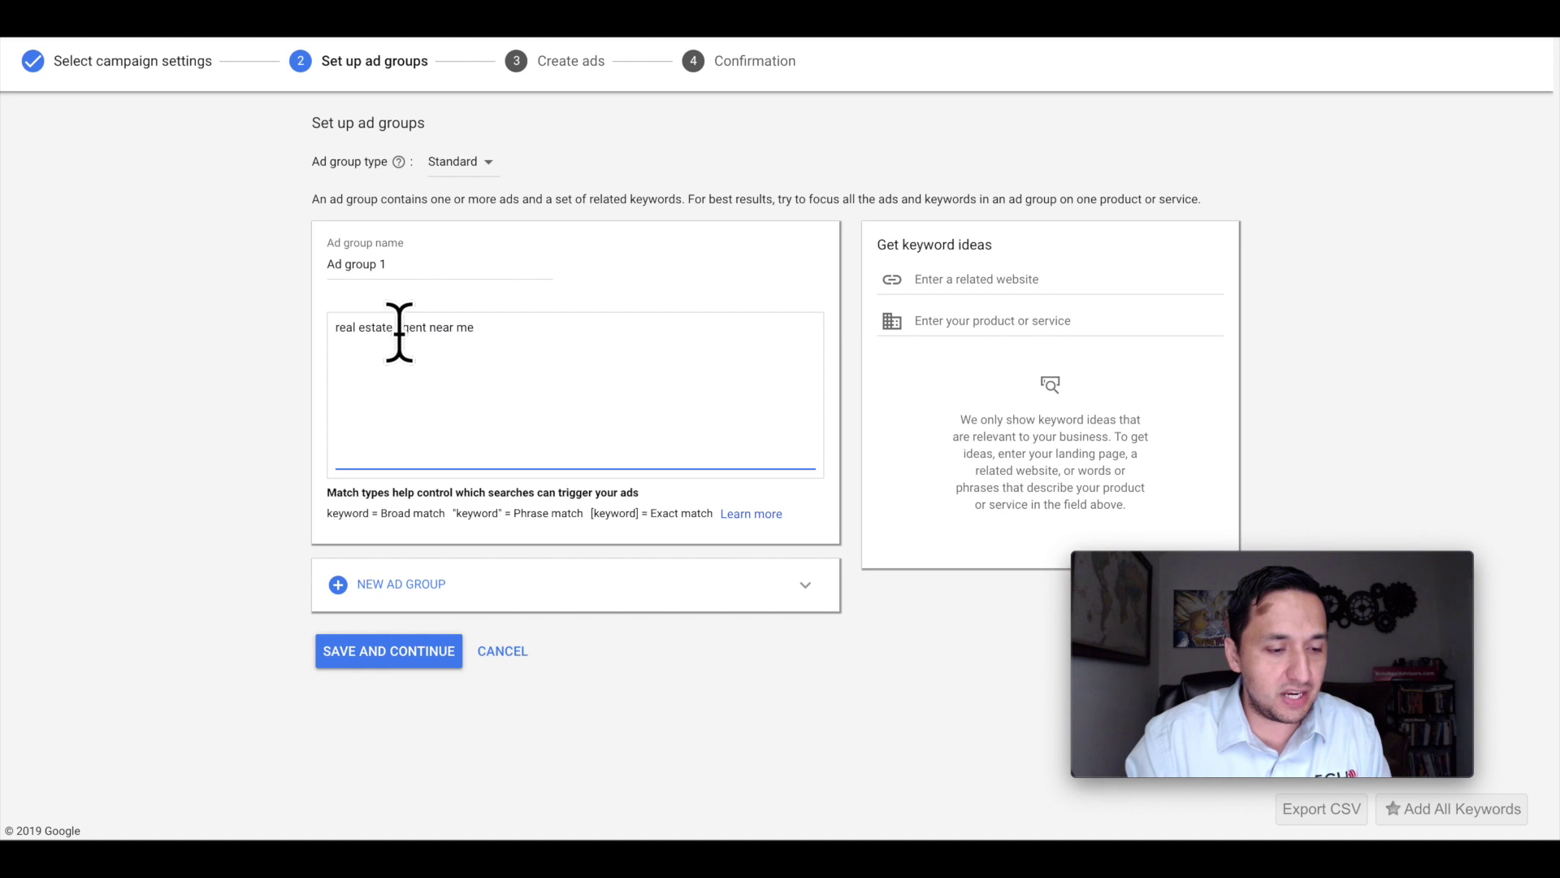
text(+)
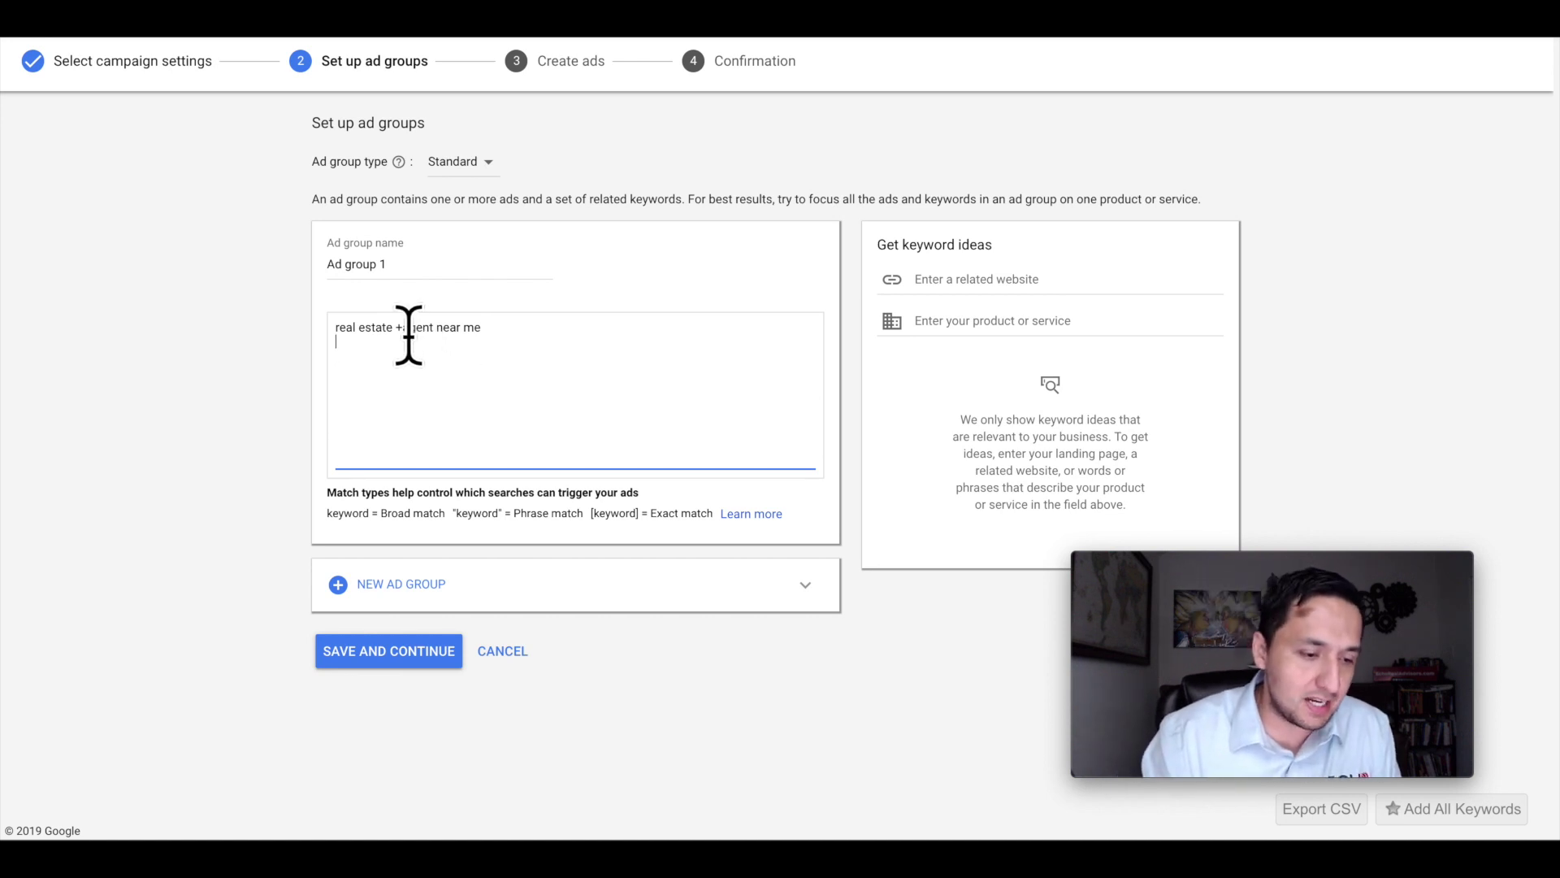
click(414, 327)
key(Left)
key(BackSpace)
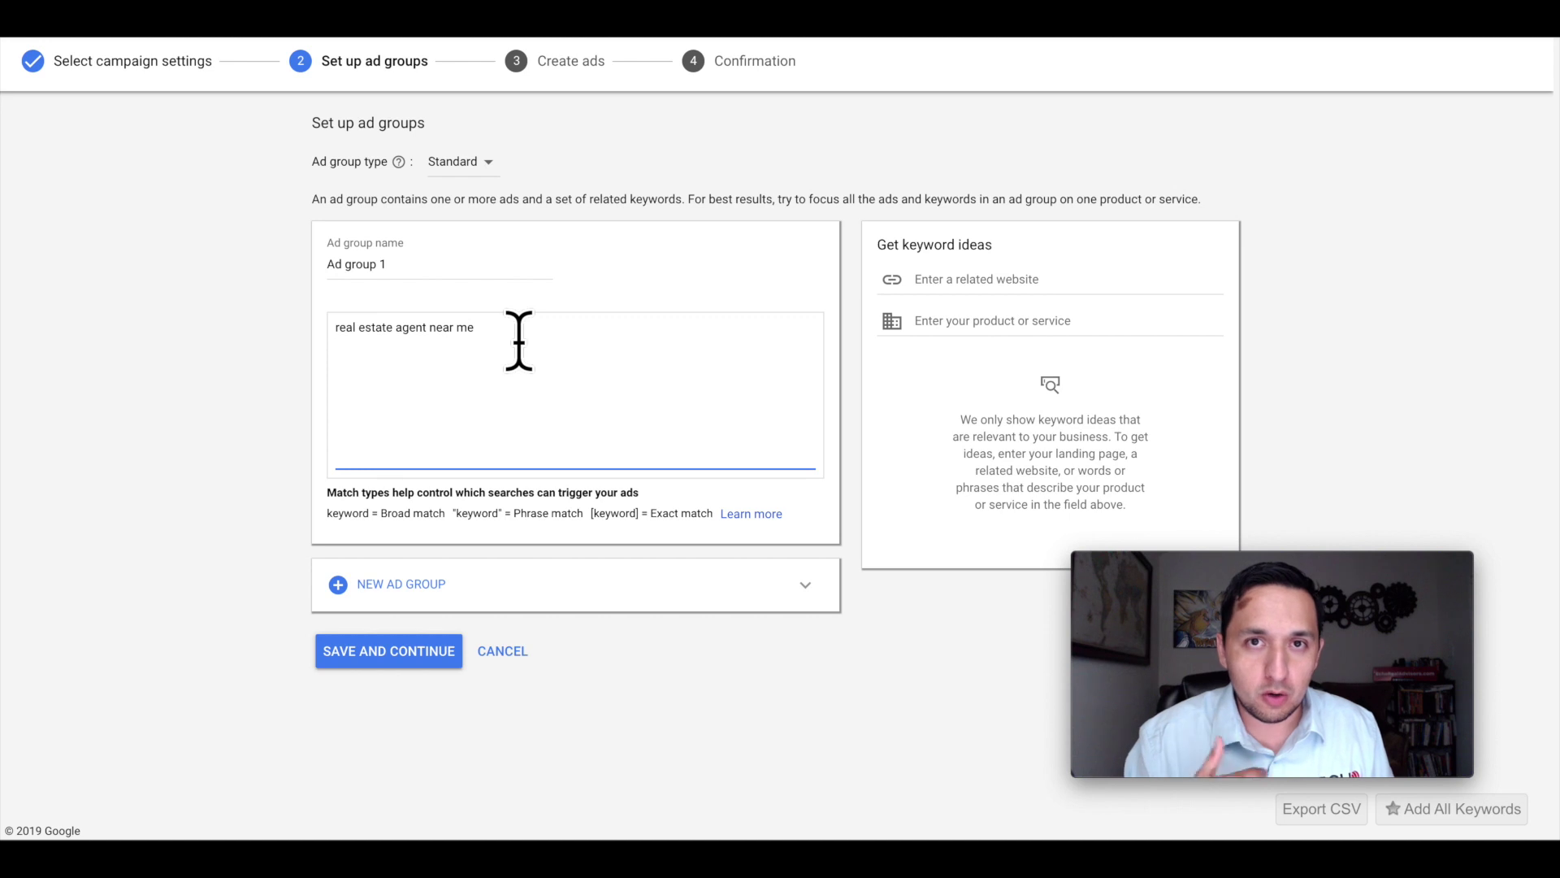
click(933, 275)
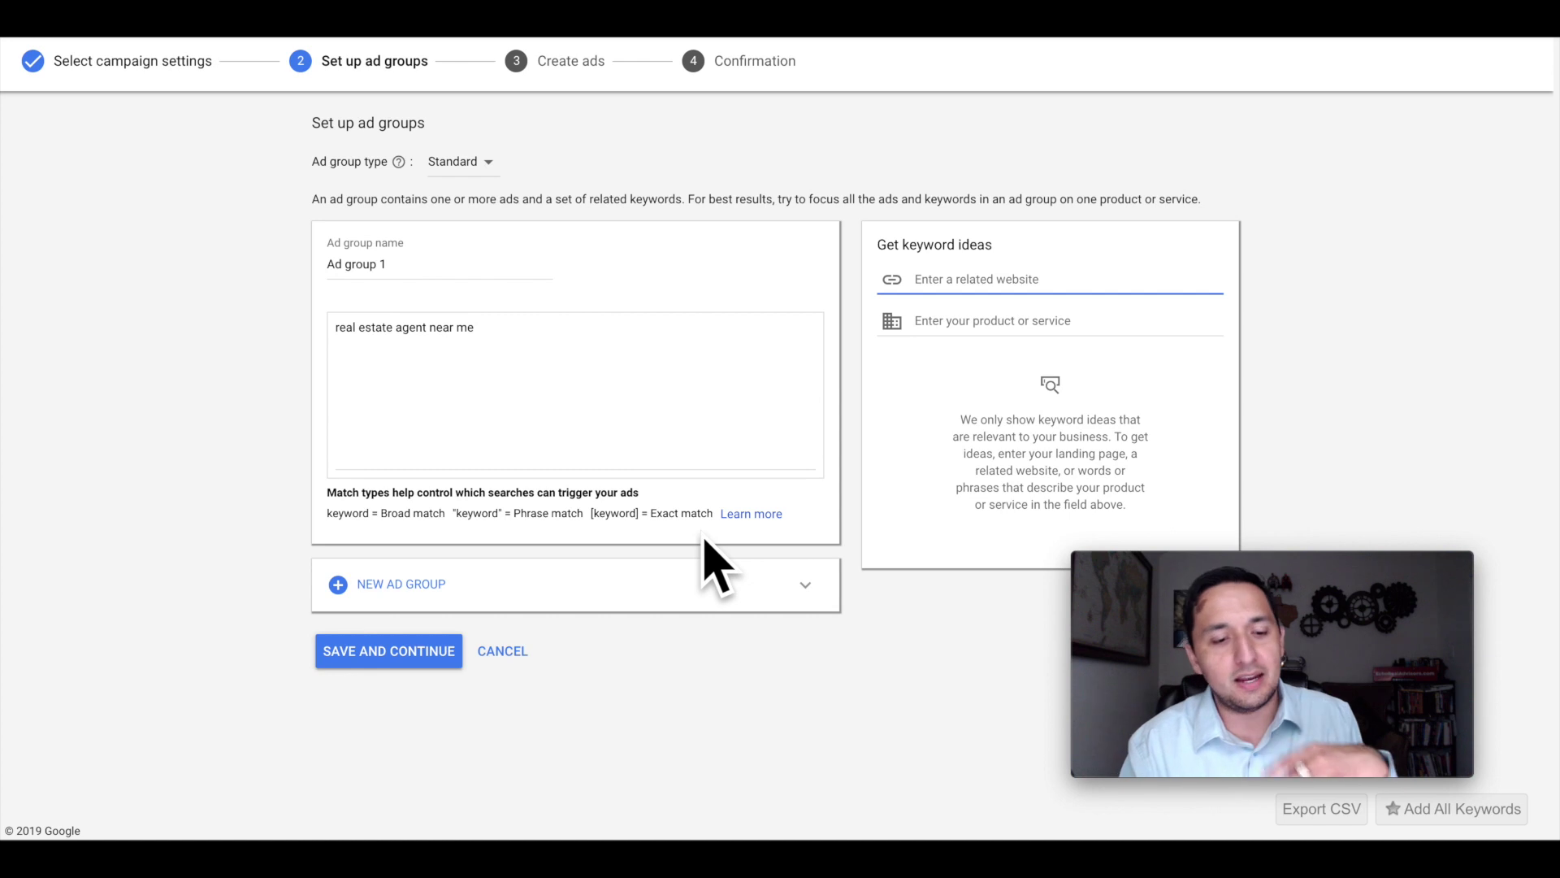
click(398, 653)
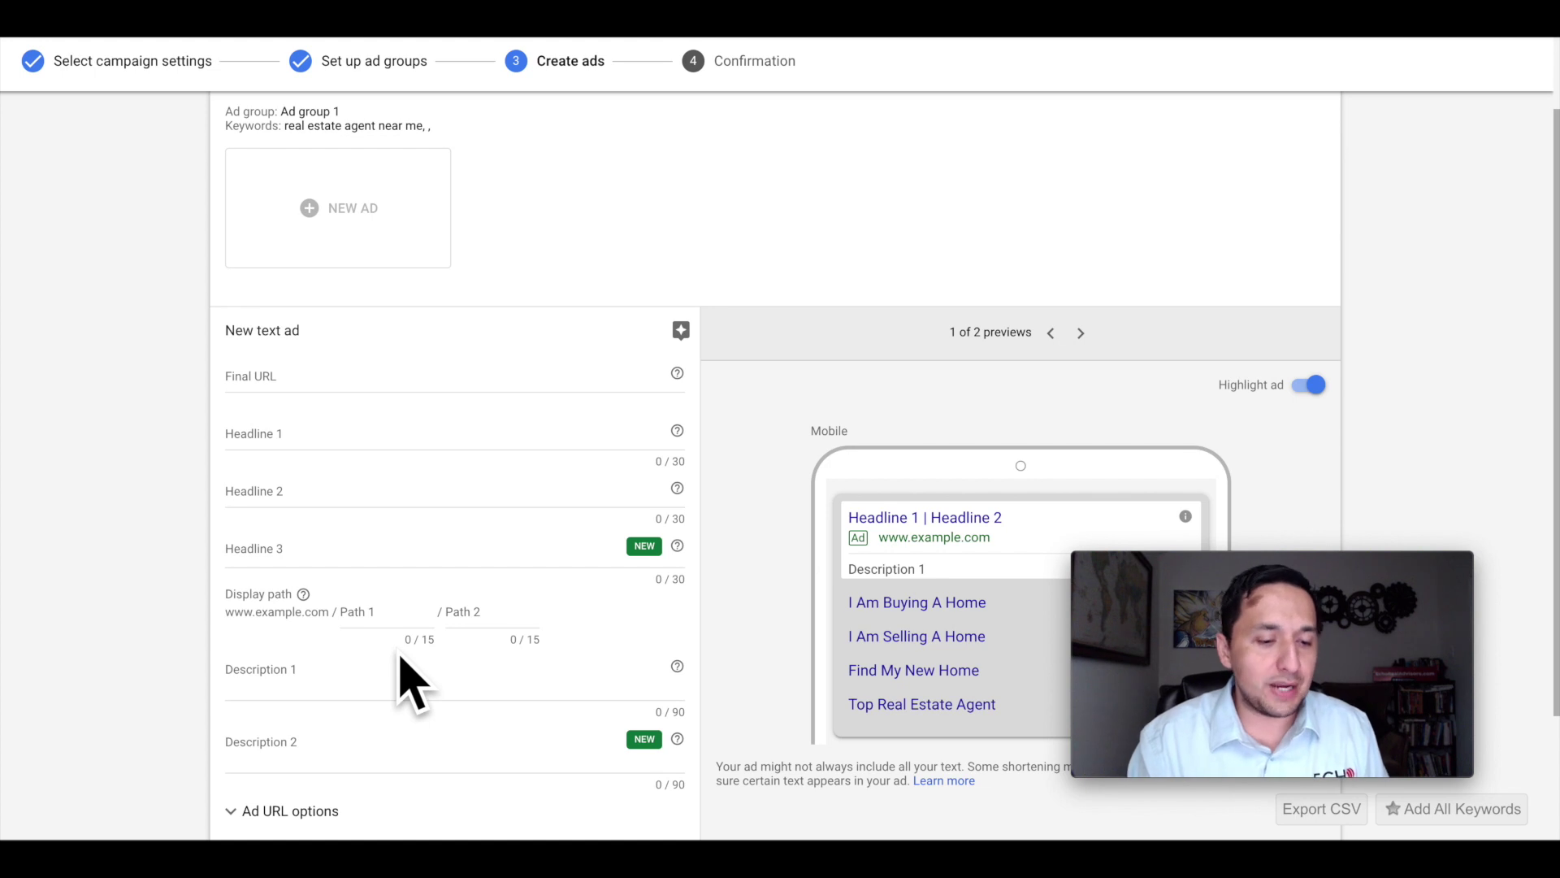
click(285, 373)
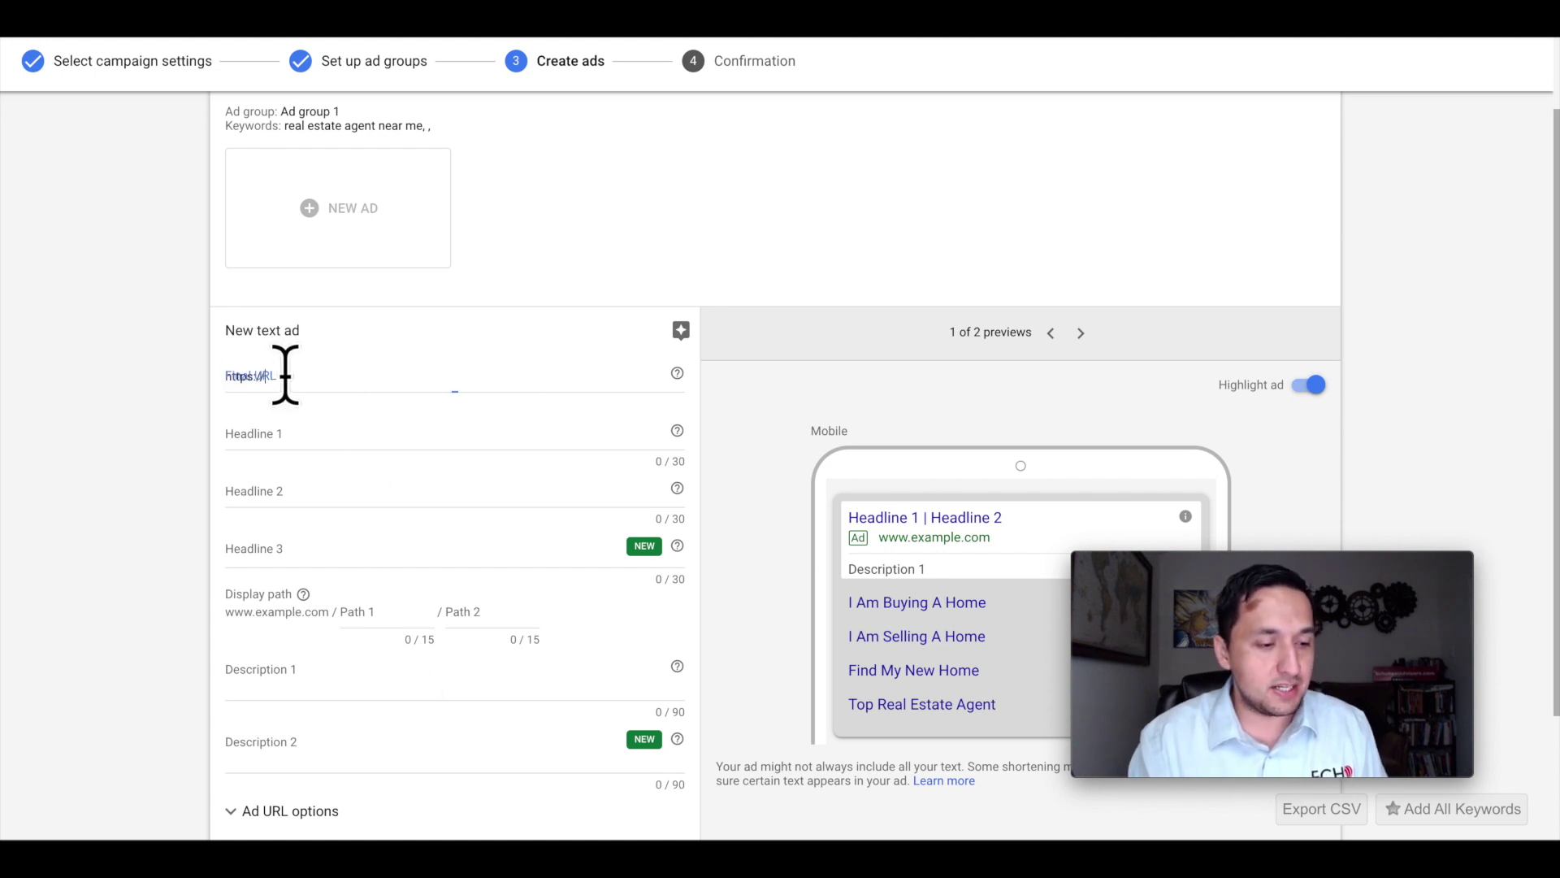
text(www.ure)
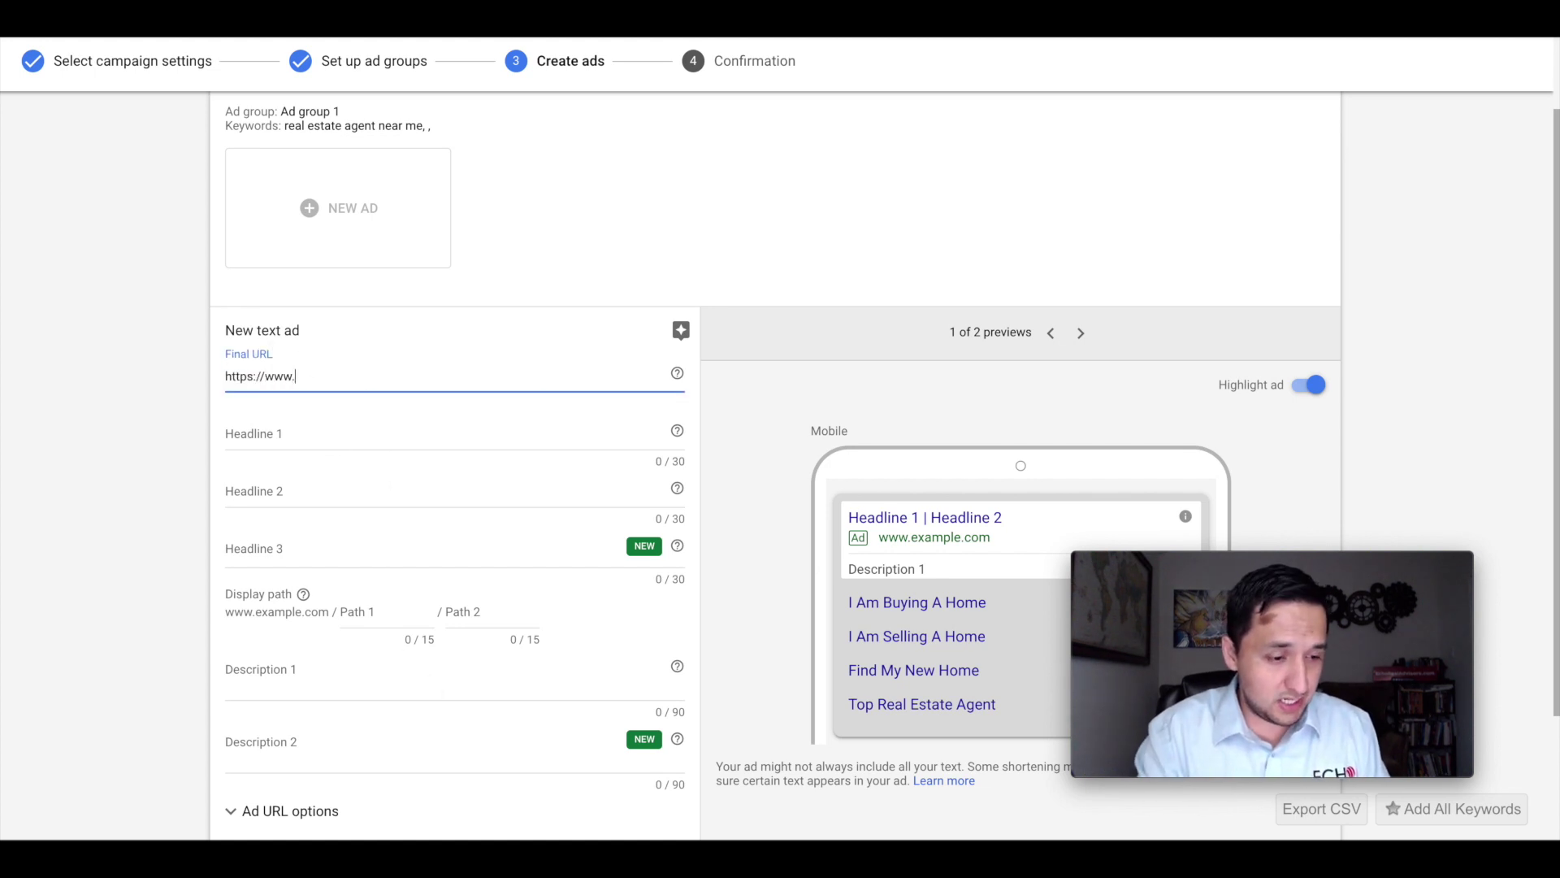
key(BackSpace)
key(BackSpace)
key(BackSpace)
text(reala)
key(BackSpace)
key(BackSpace)
key(BackSpace)
key(BackSpace)
key(BackSpace)
text(echoreaoul)
key(BackSpace)
key(BackSpace)
key(BackSpace)
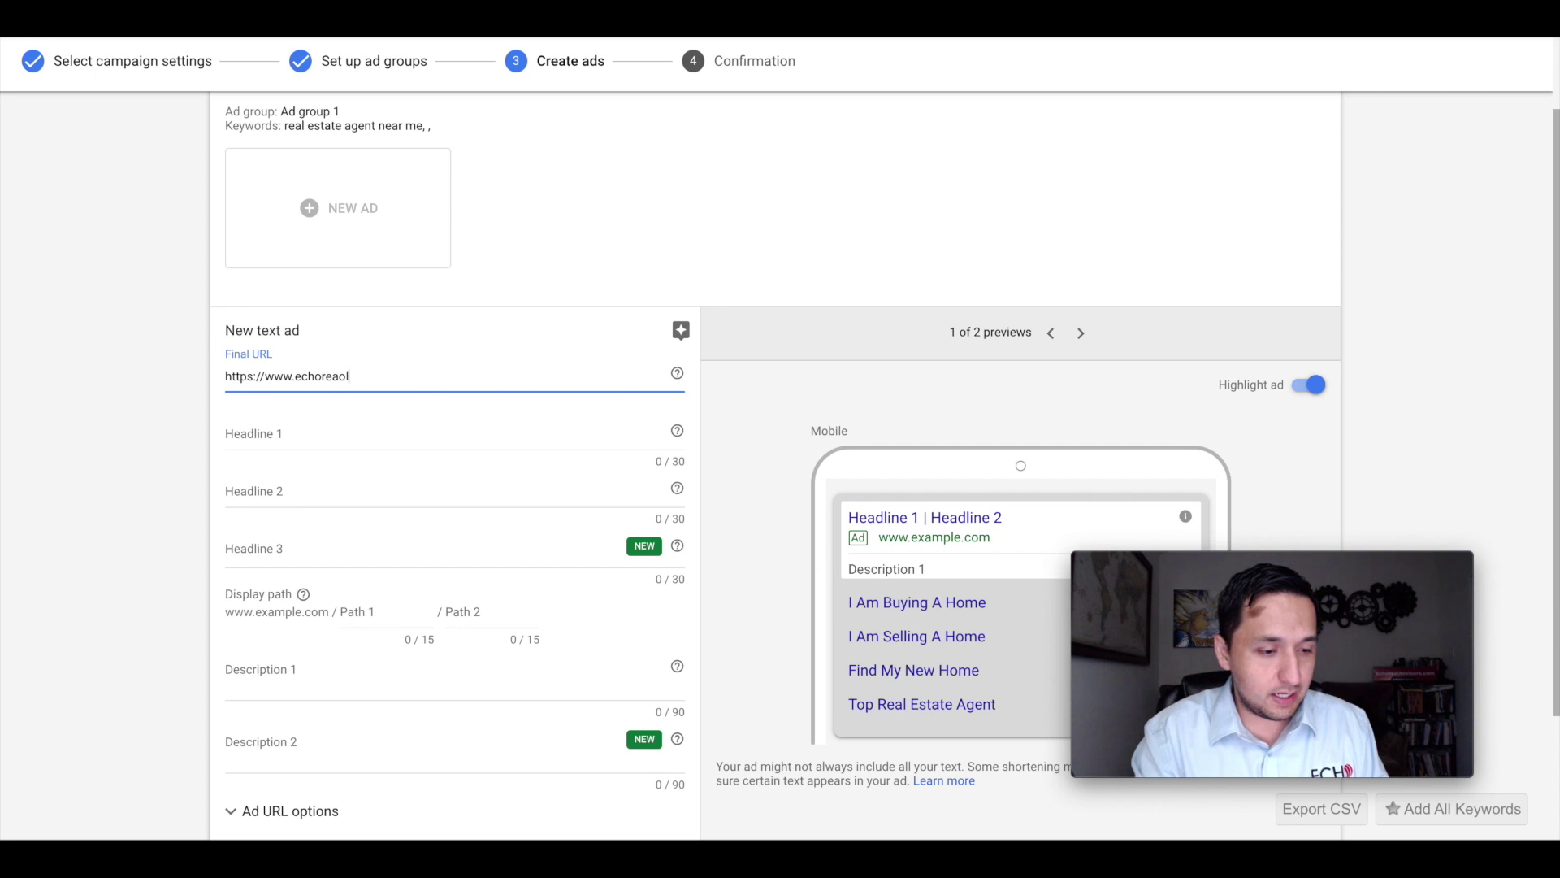
text(ladvisors.com)
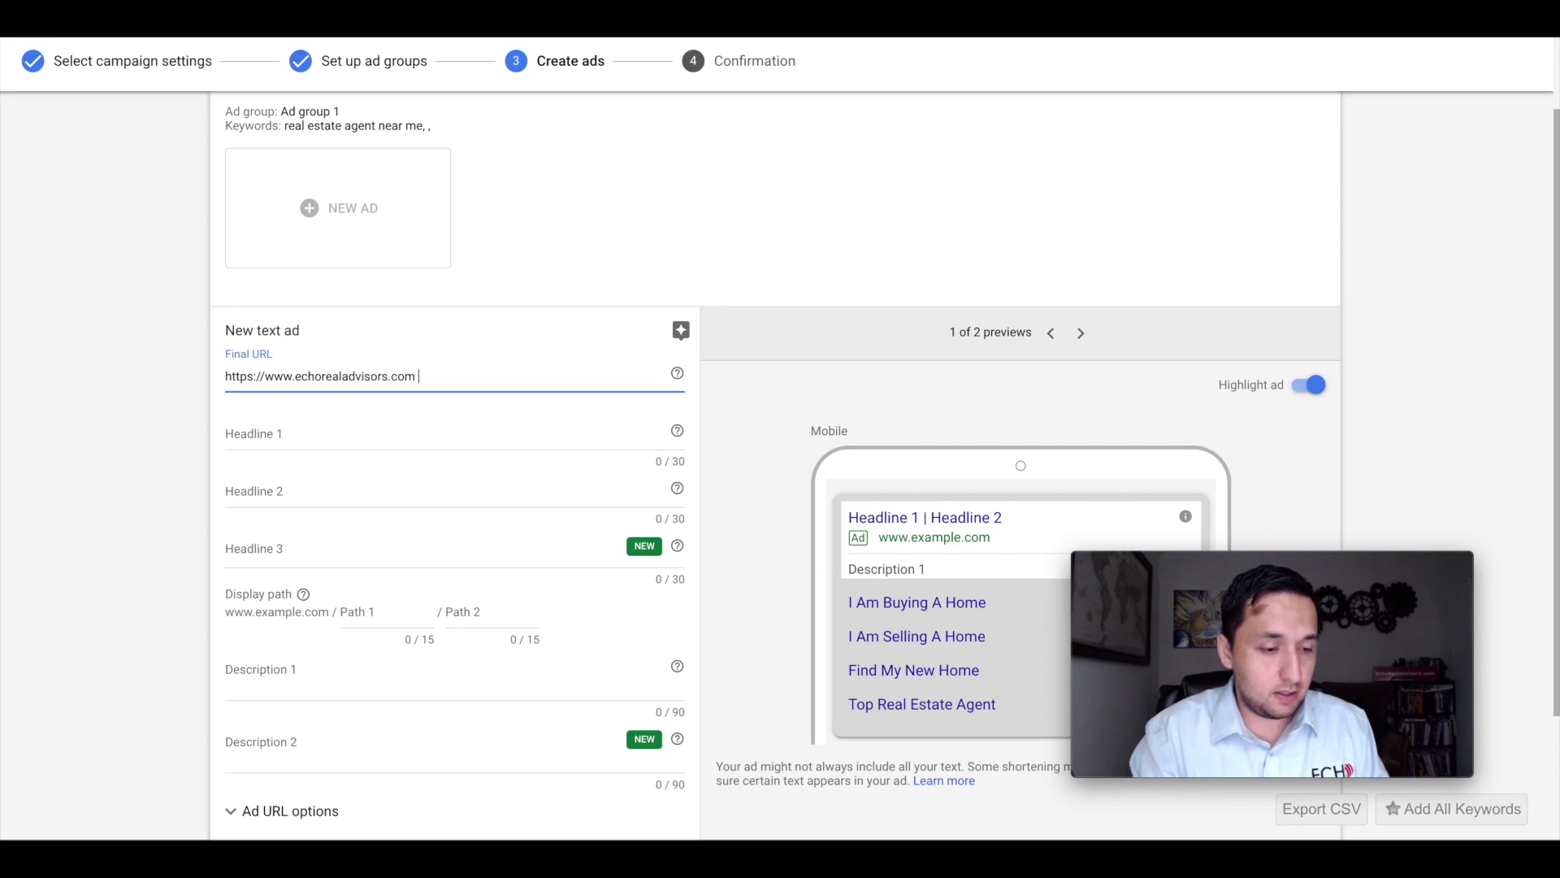
Step: Enter headlines 'Best Listing Agent', 'Top Real Estate Agent' and 'Sell Home Fast'
click(324, 430)
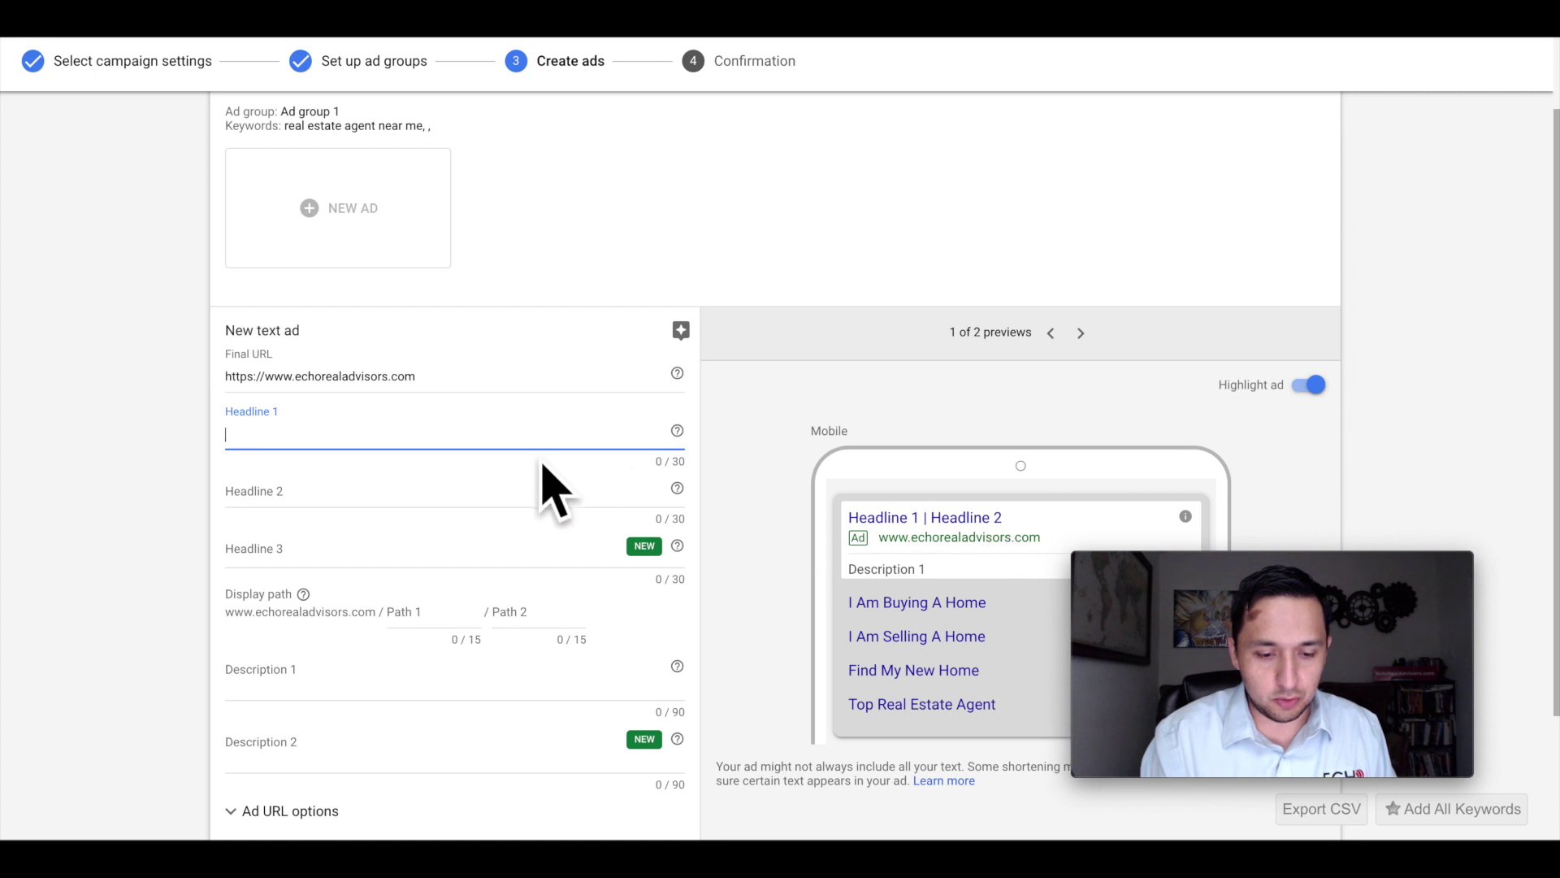
text(Best)
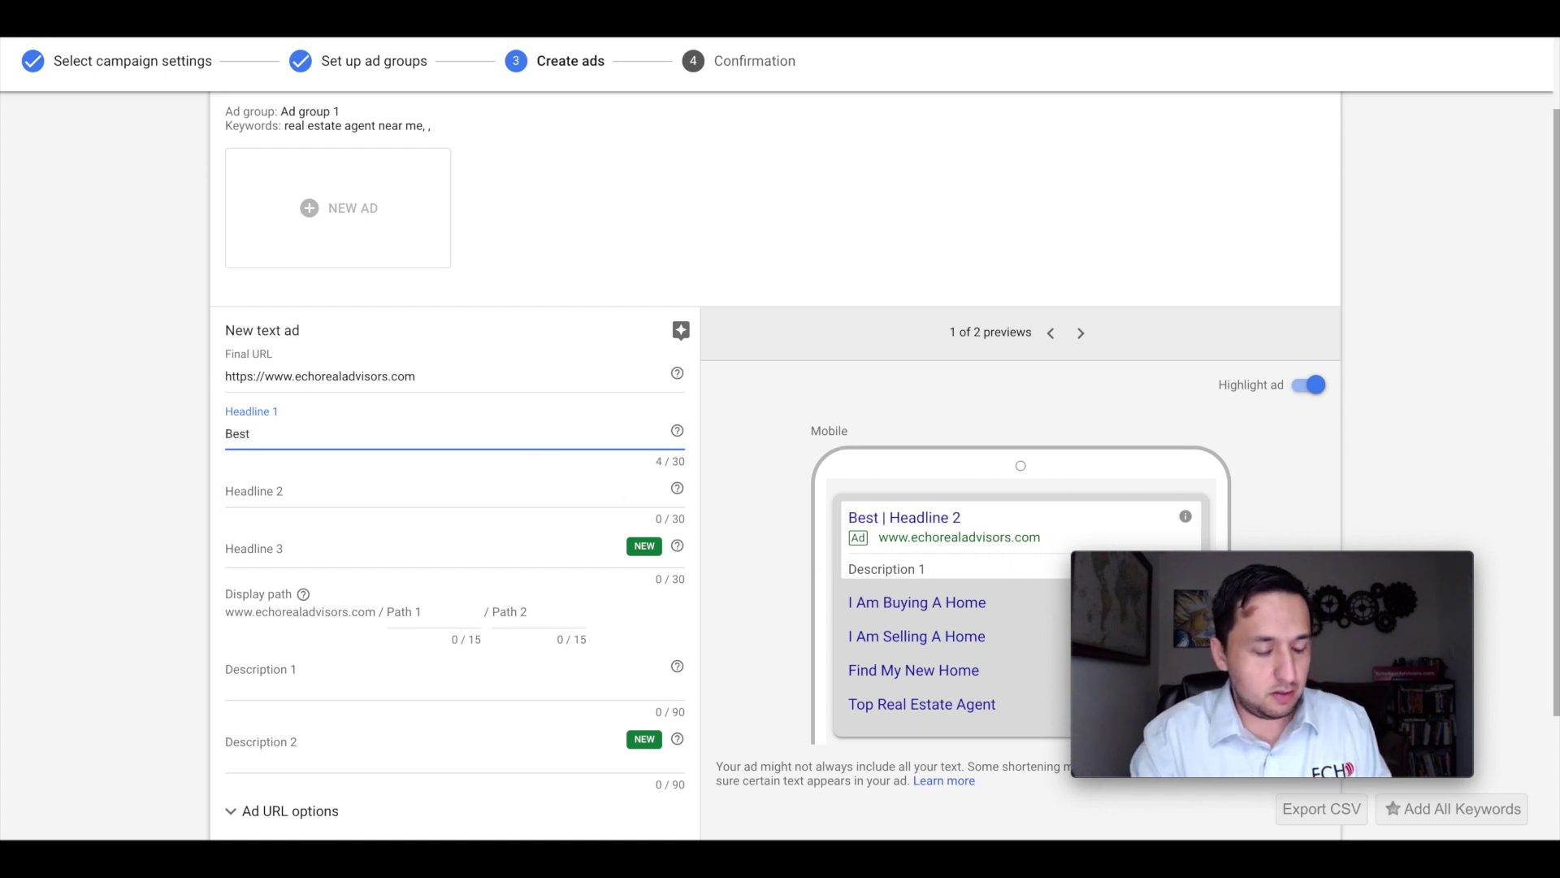
text( Listing AGent)
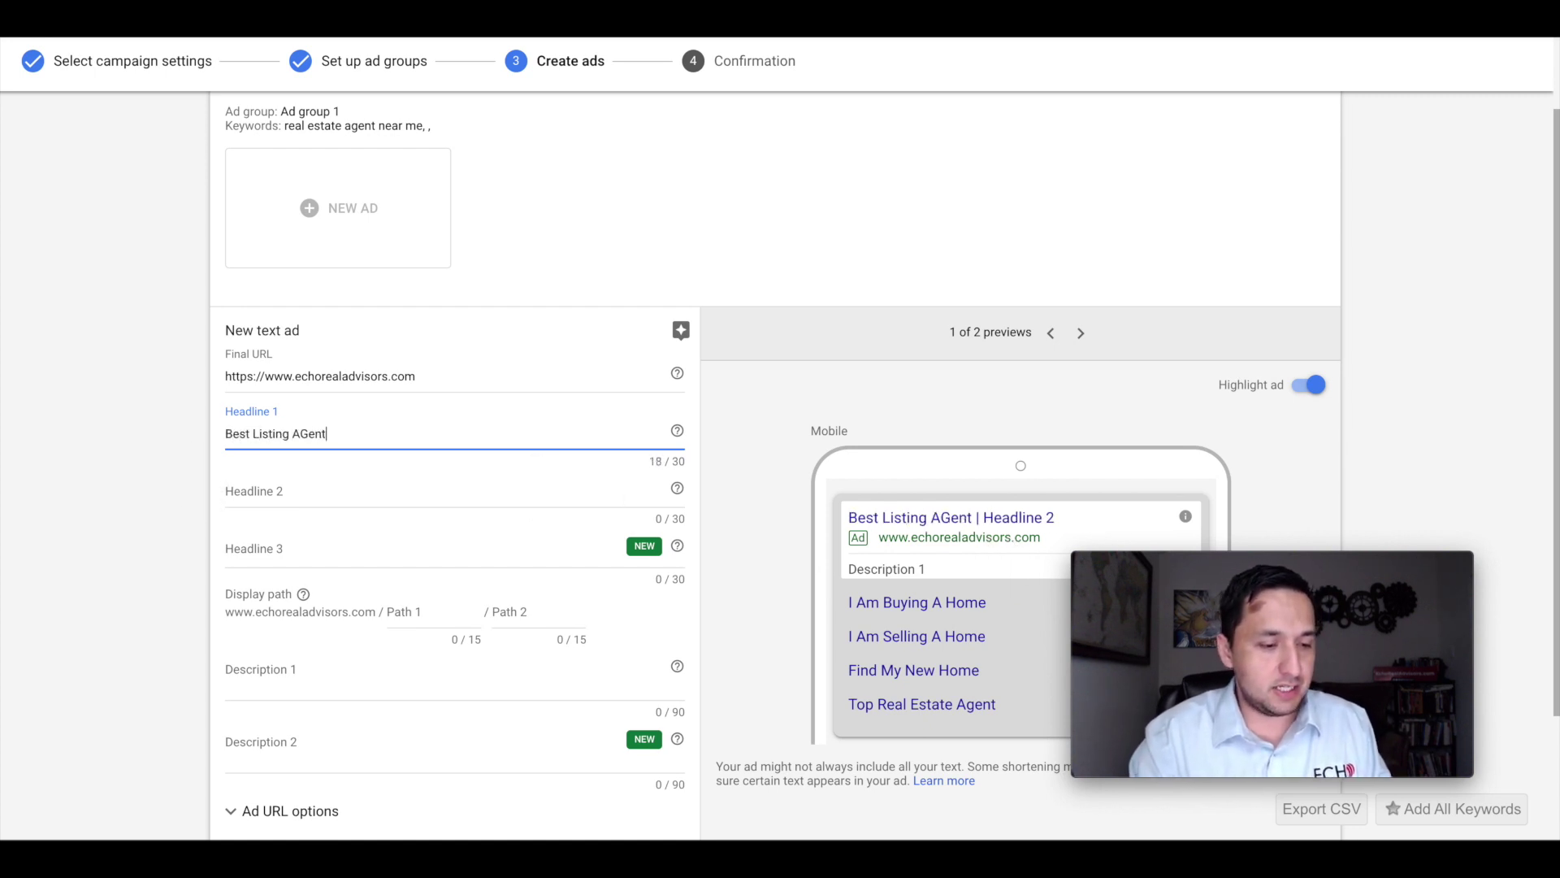
click(268, 485)
text(Top Real Estate Agent)
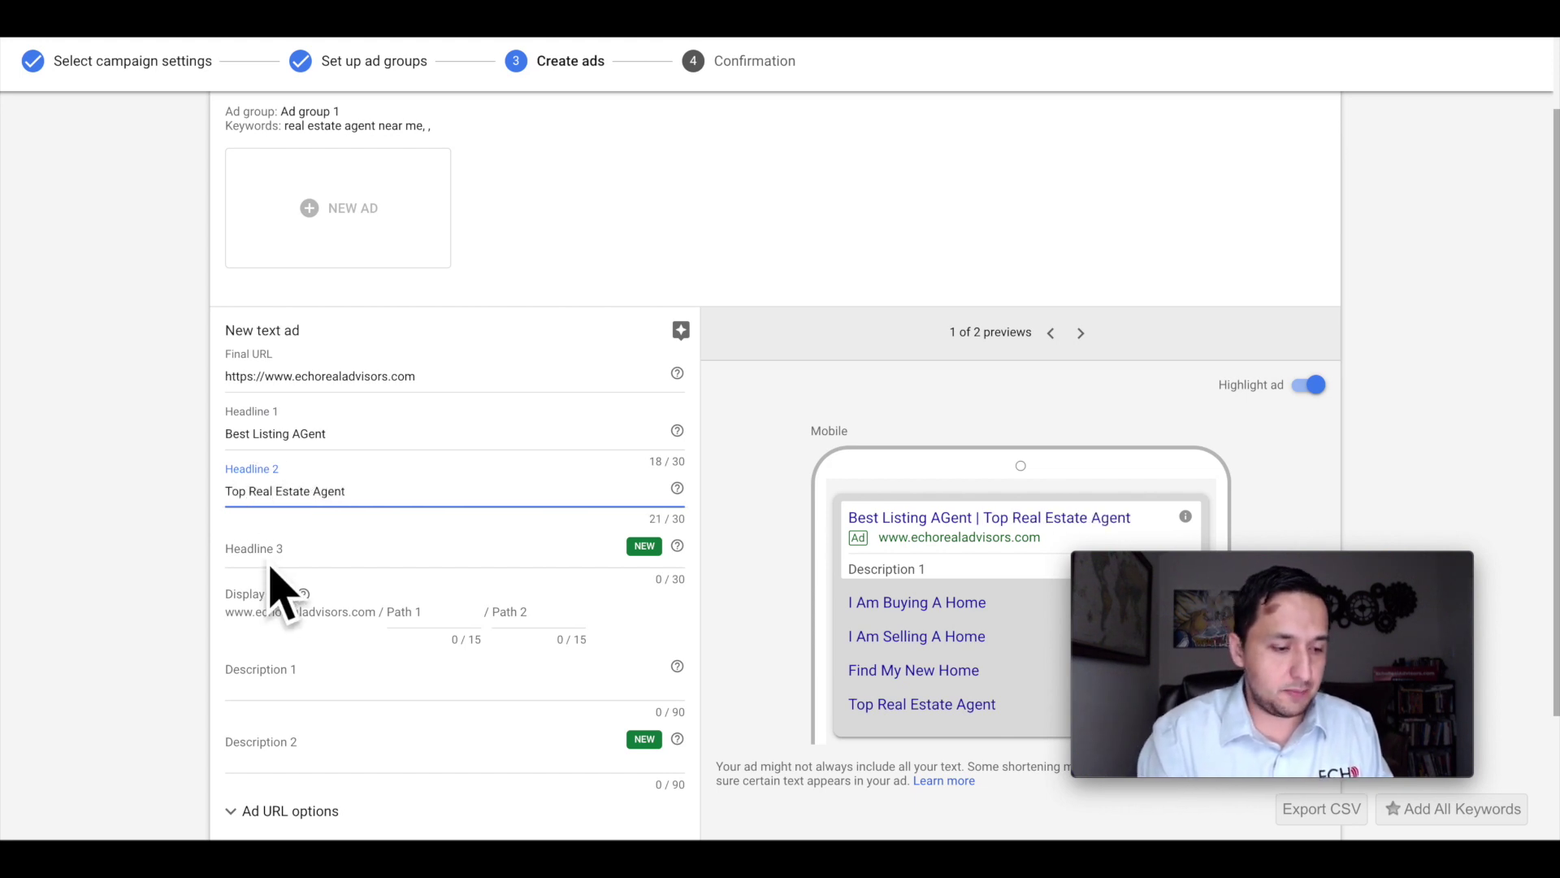
click(265, 547)
text(Sell Home Fast)
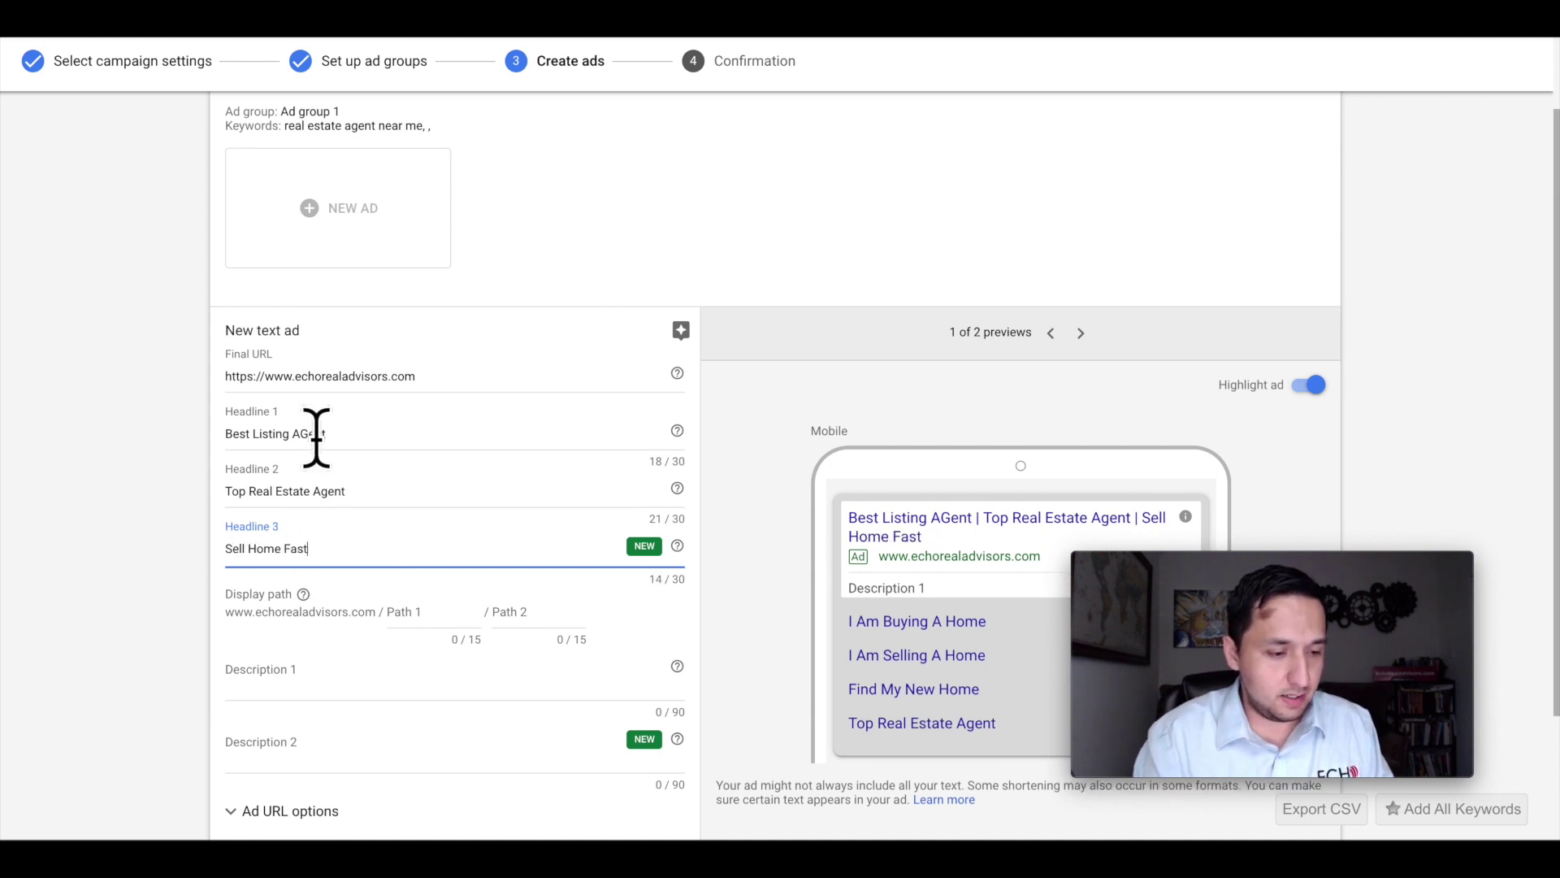
click(318, 433)
key(BackSpace)
Step: Correct 'Agent' in Headline 1 and set display Path 1 to 'dallas'
text(g)
scroll(776, 468, down, 2)
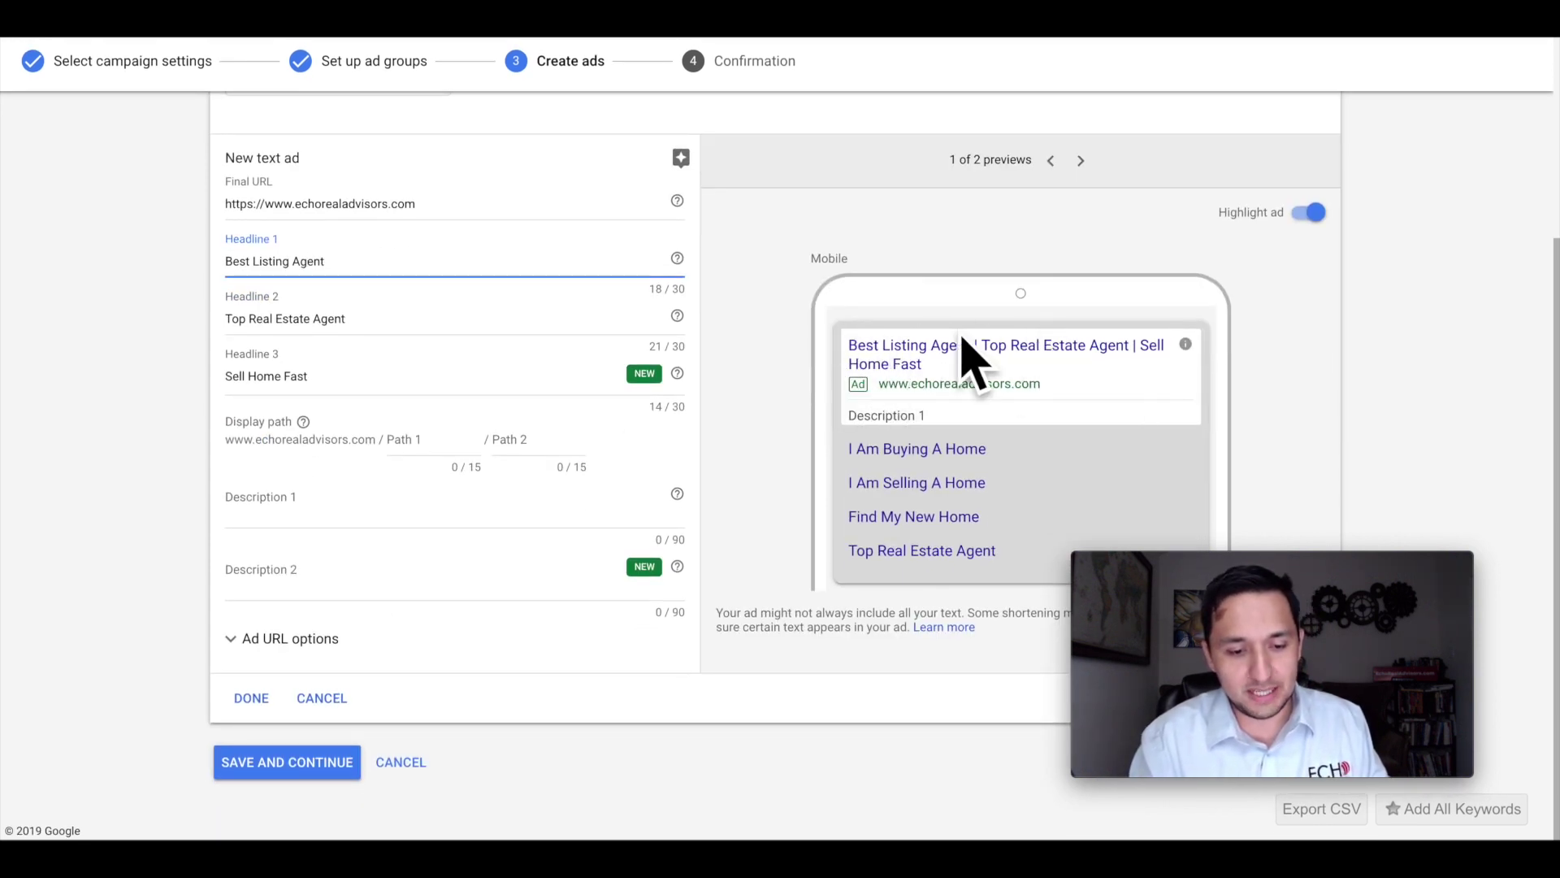
click(456, 435)
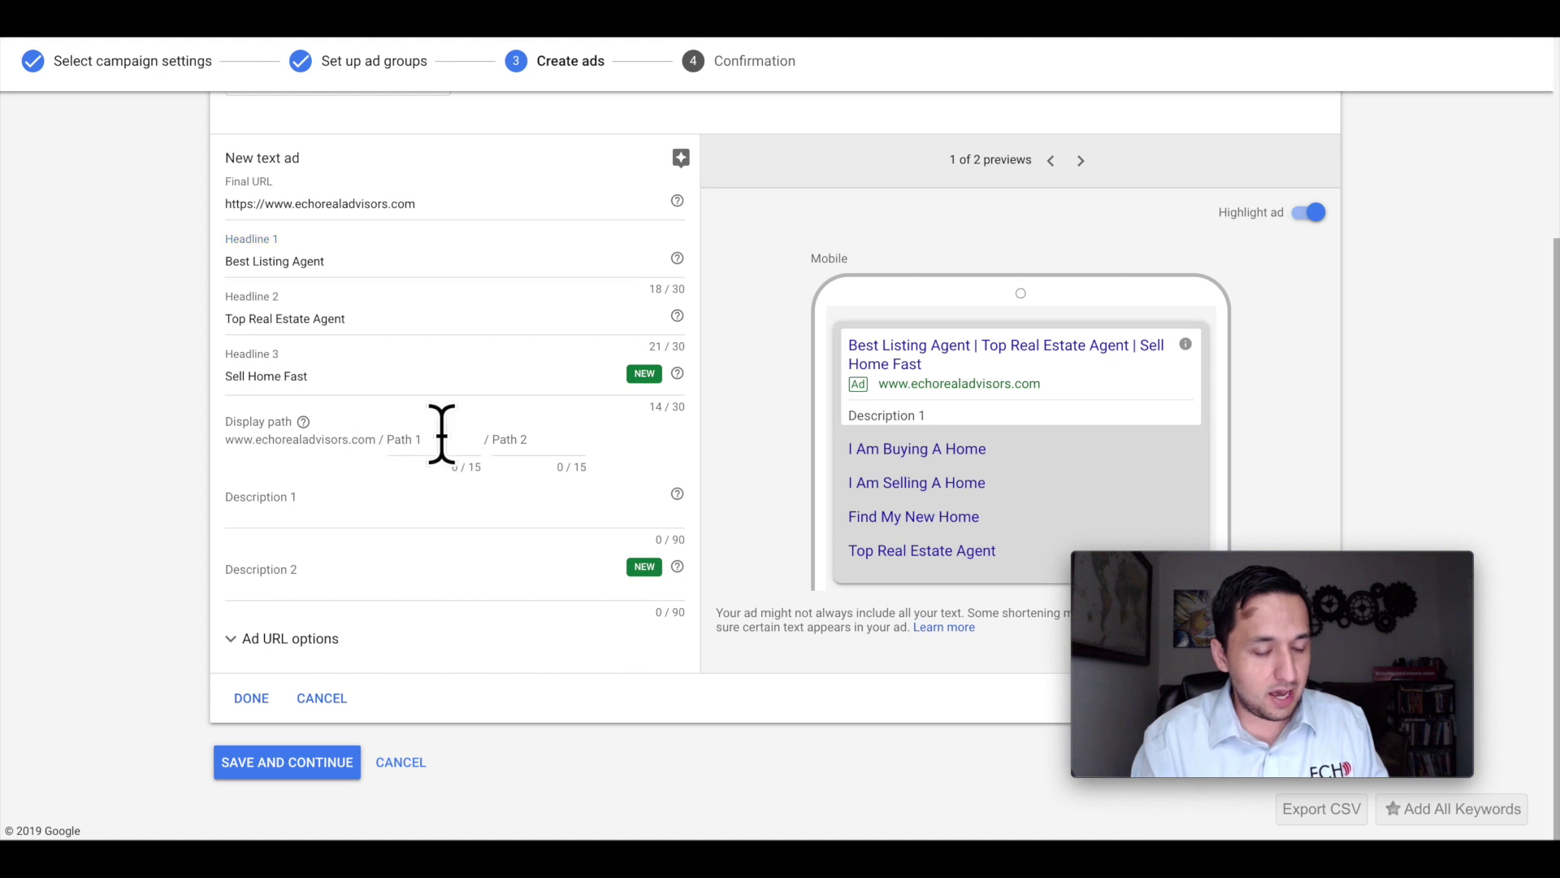
click(439, 436)
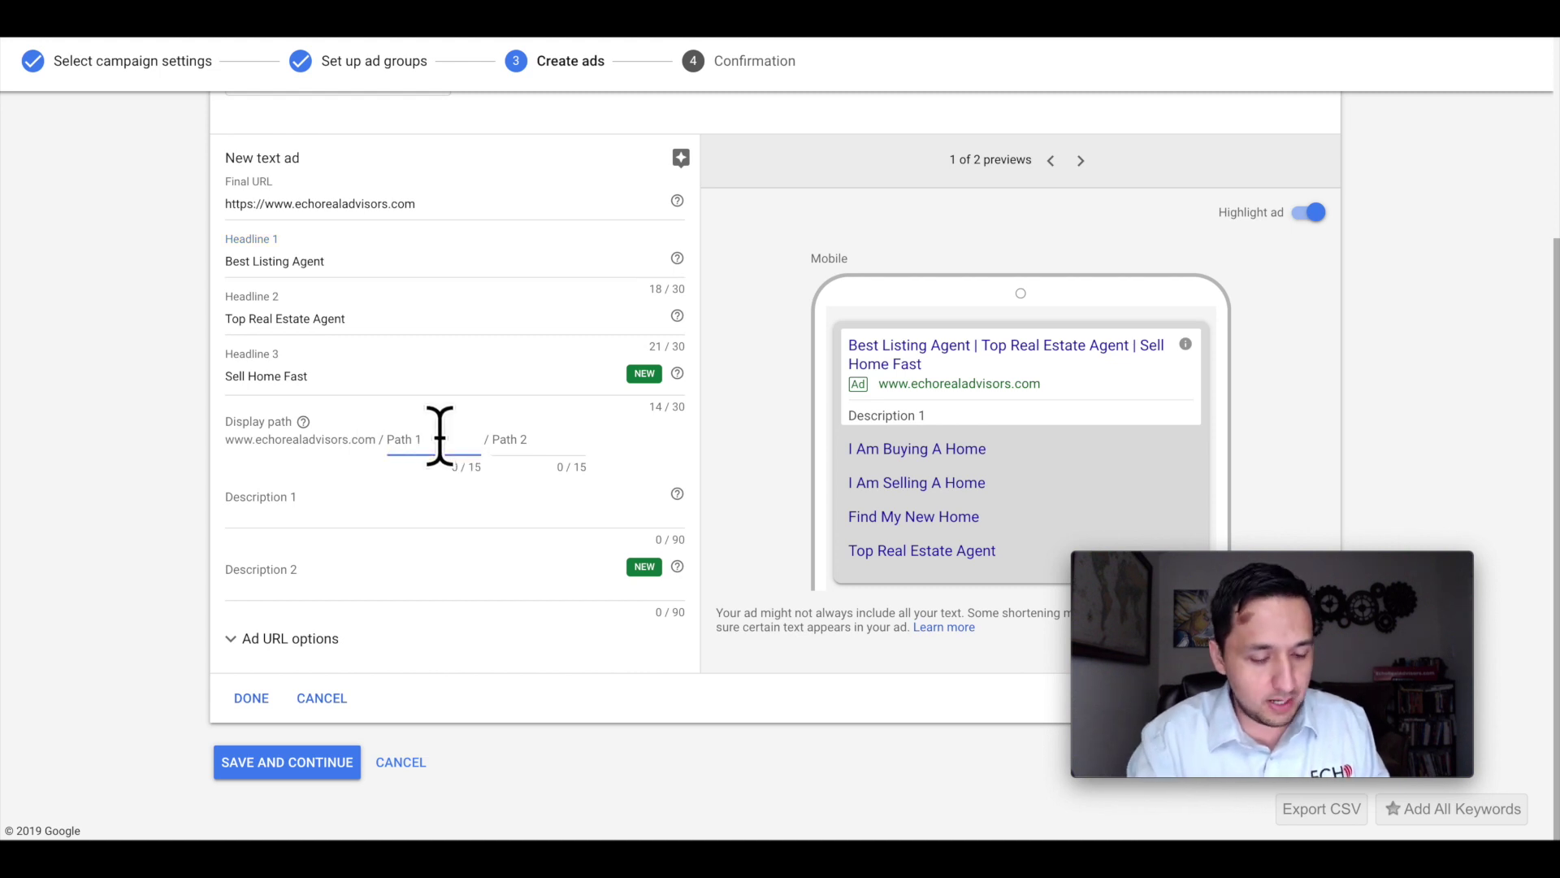
text(dallas)
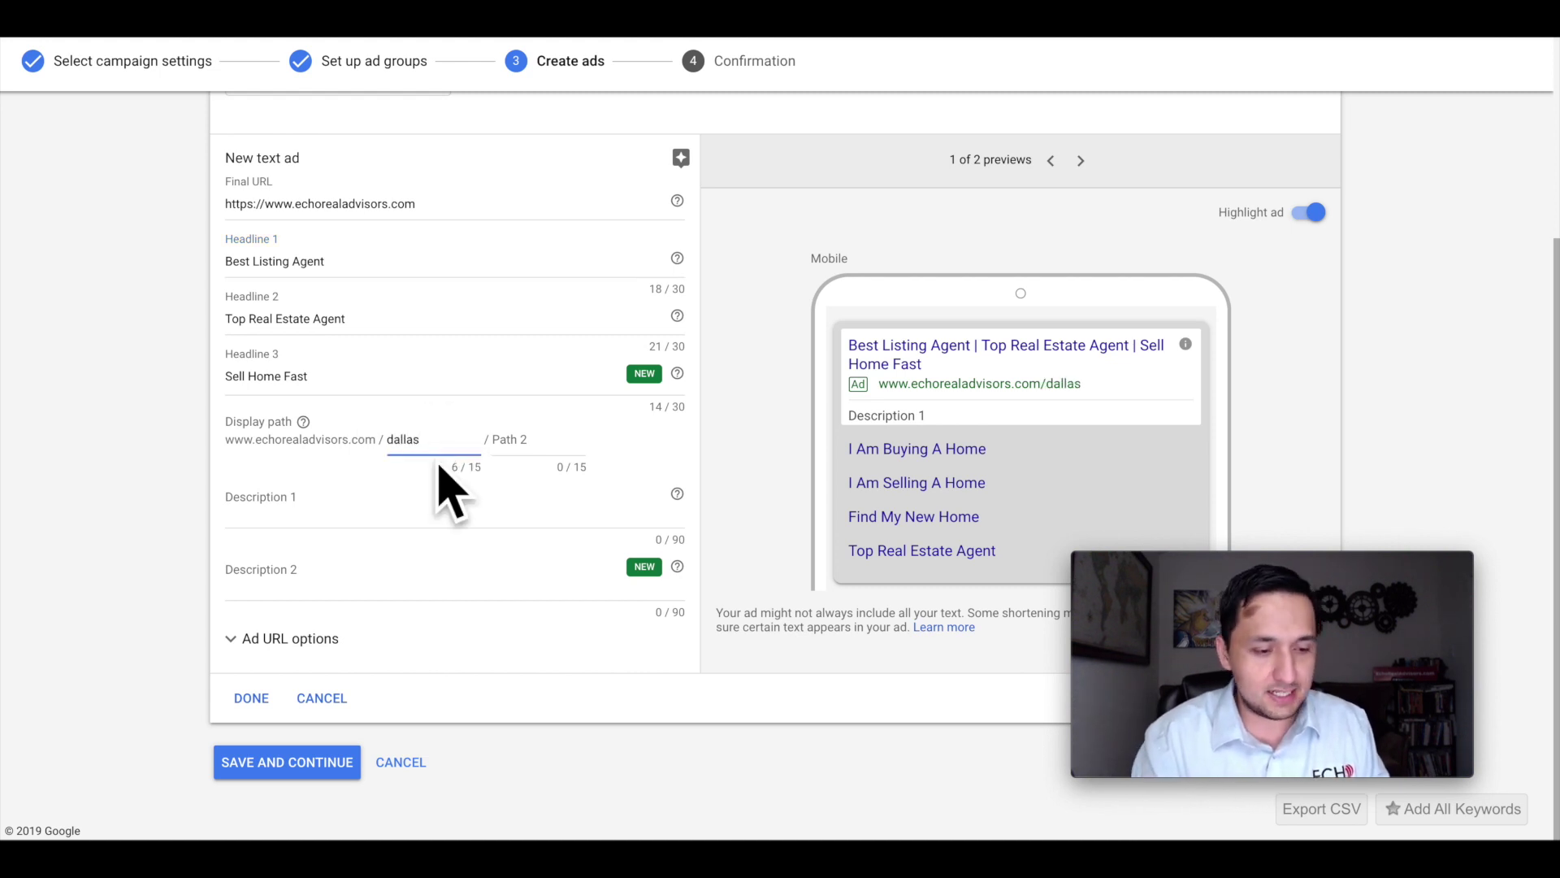
click(410, 511)
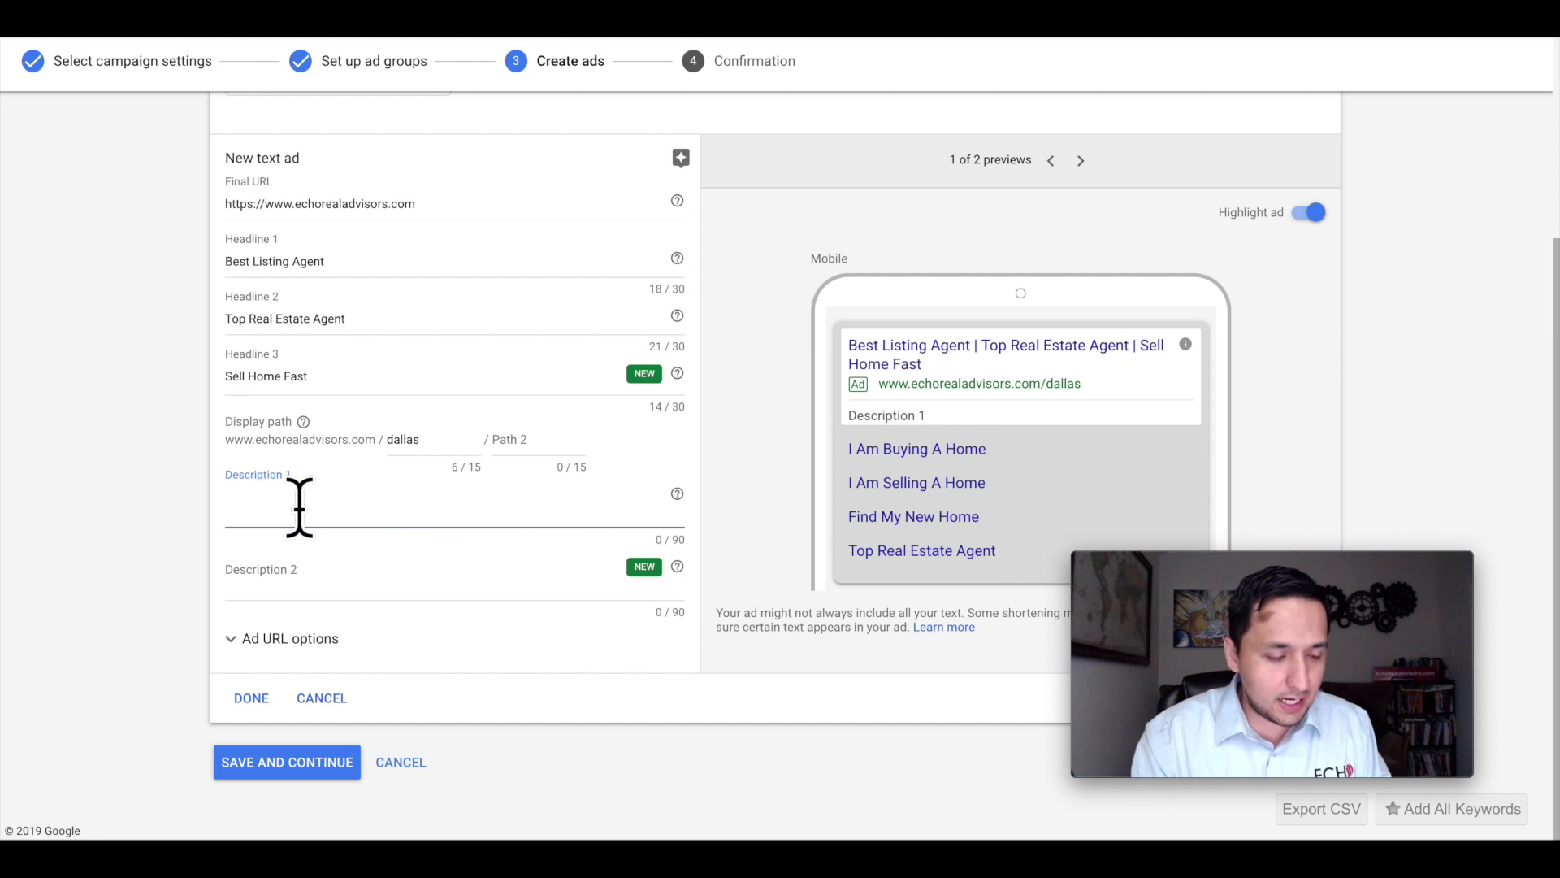
Step: Enter descriptions 'Best Realtor. List With Me' and 'Sell Home Fast'
text(Be)
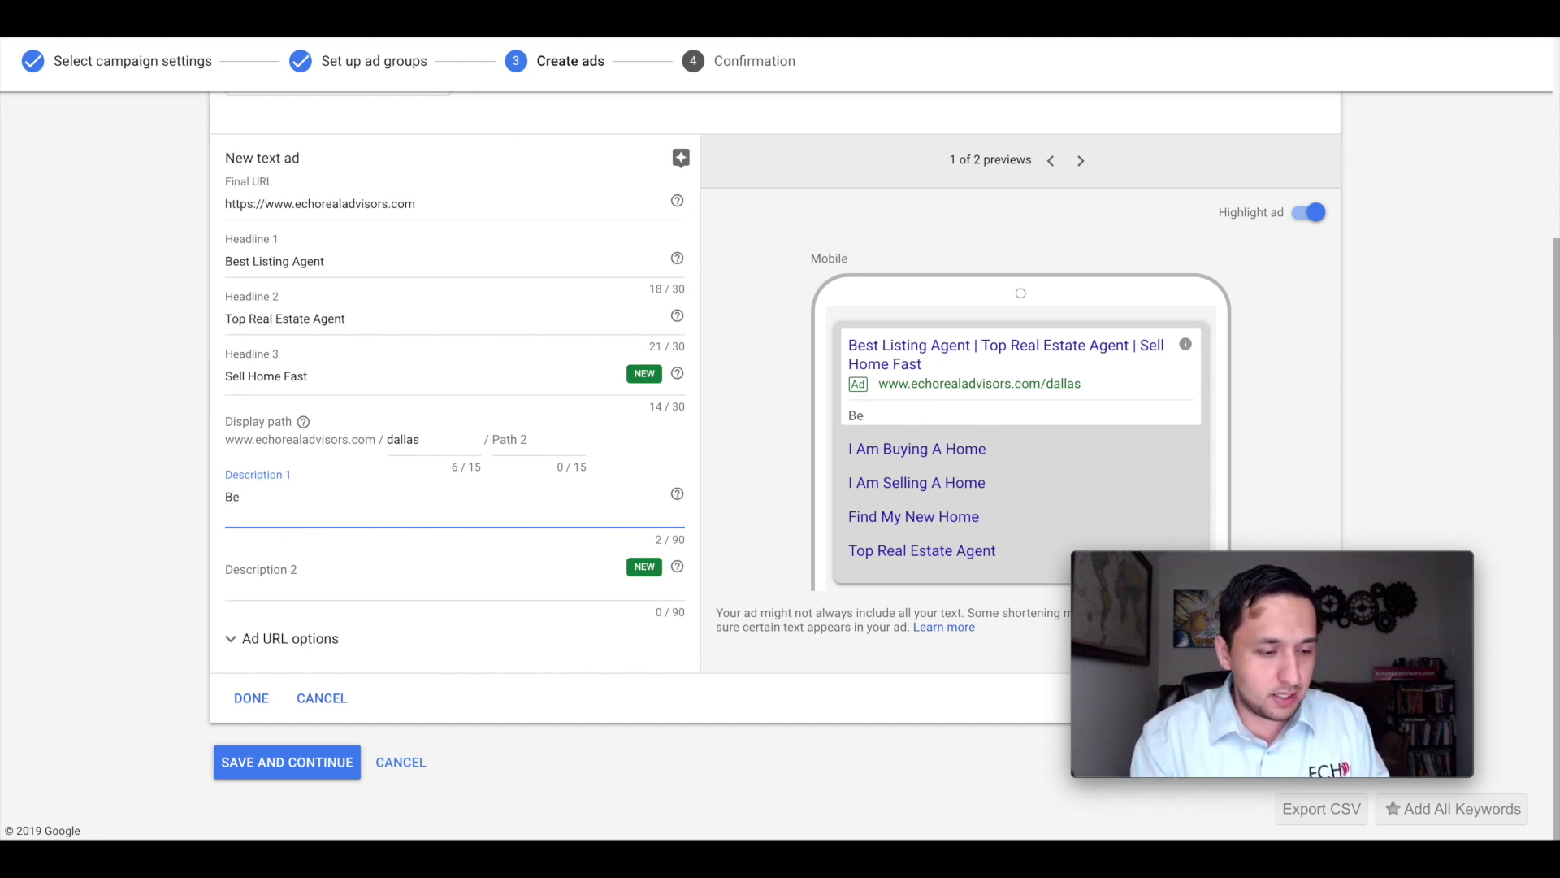
text(st Reltor.)
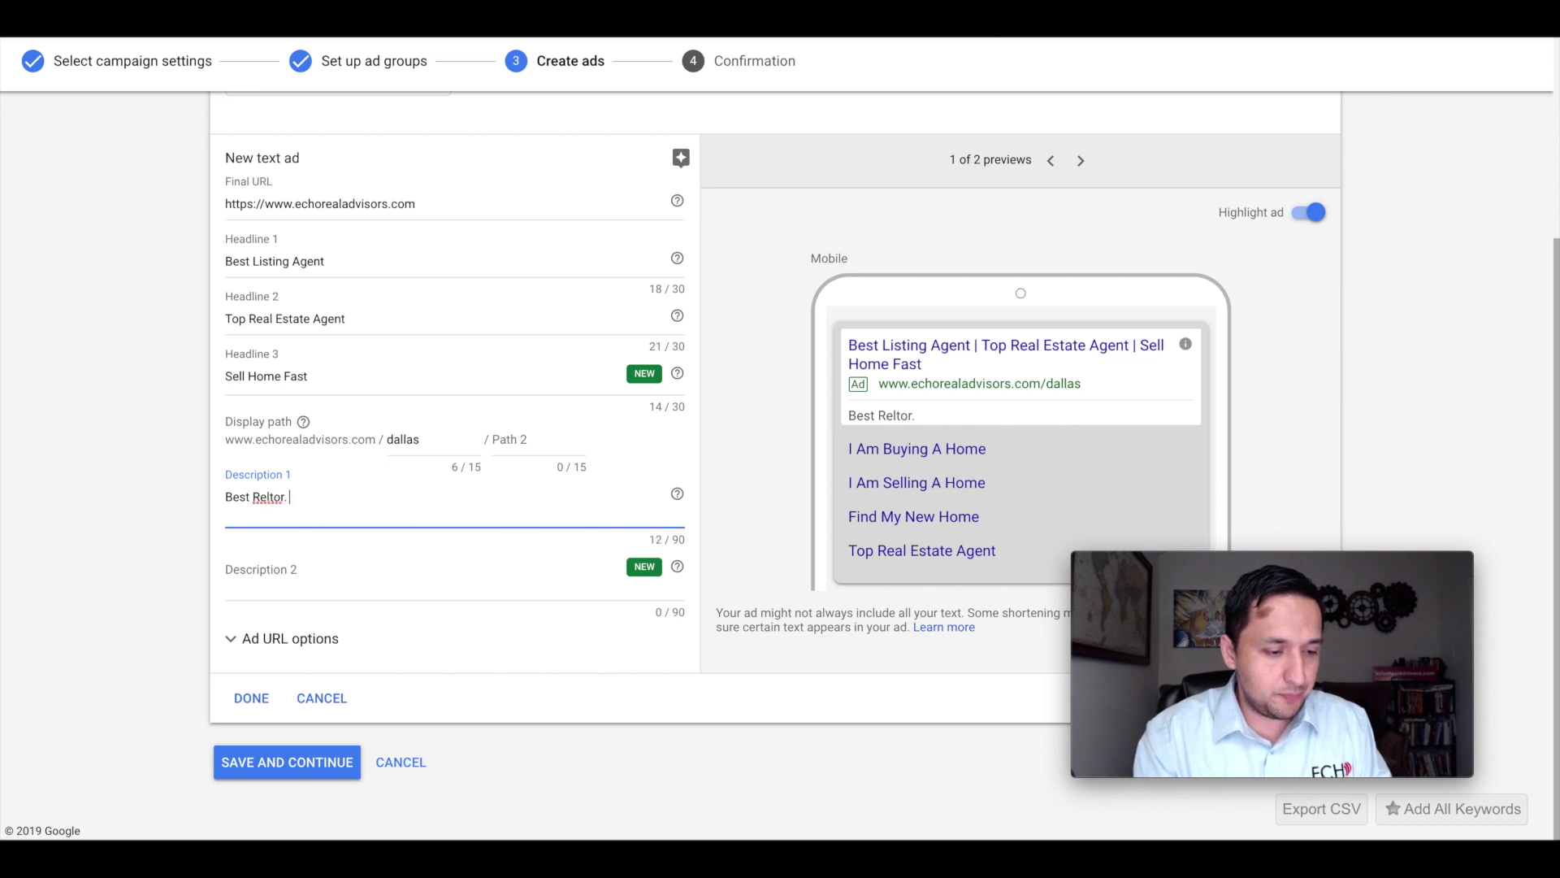
key(BackSpace)
key(BackSpace)
key(BackSpace)
key(BackSpace)
key(BackSpace)
text(altor)
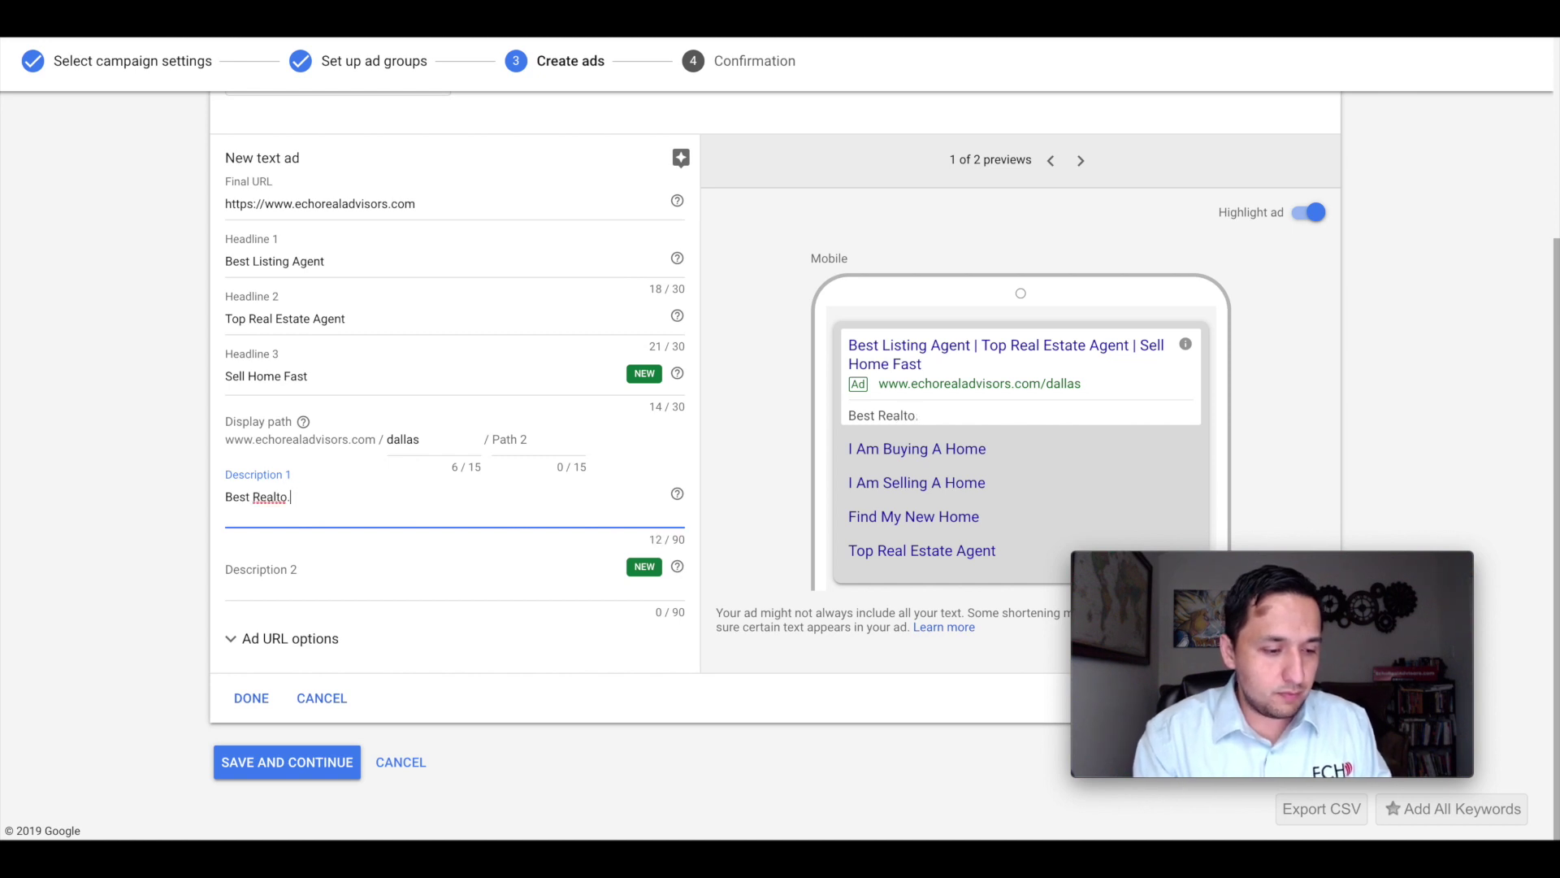
text(. List)
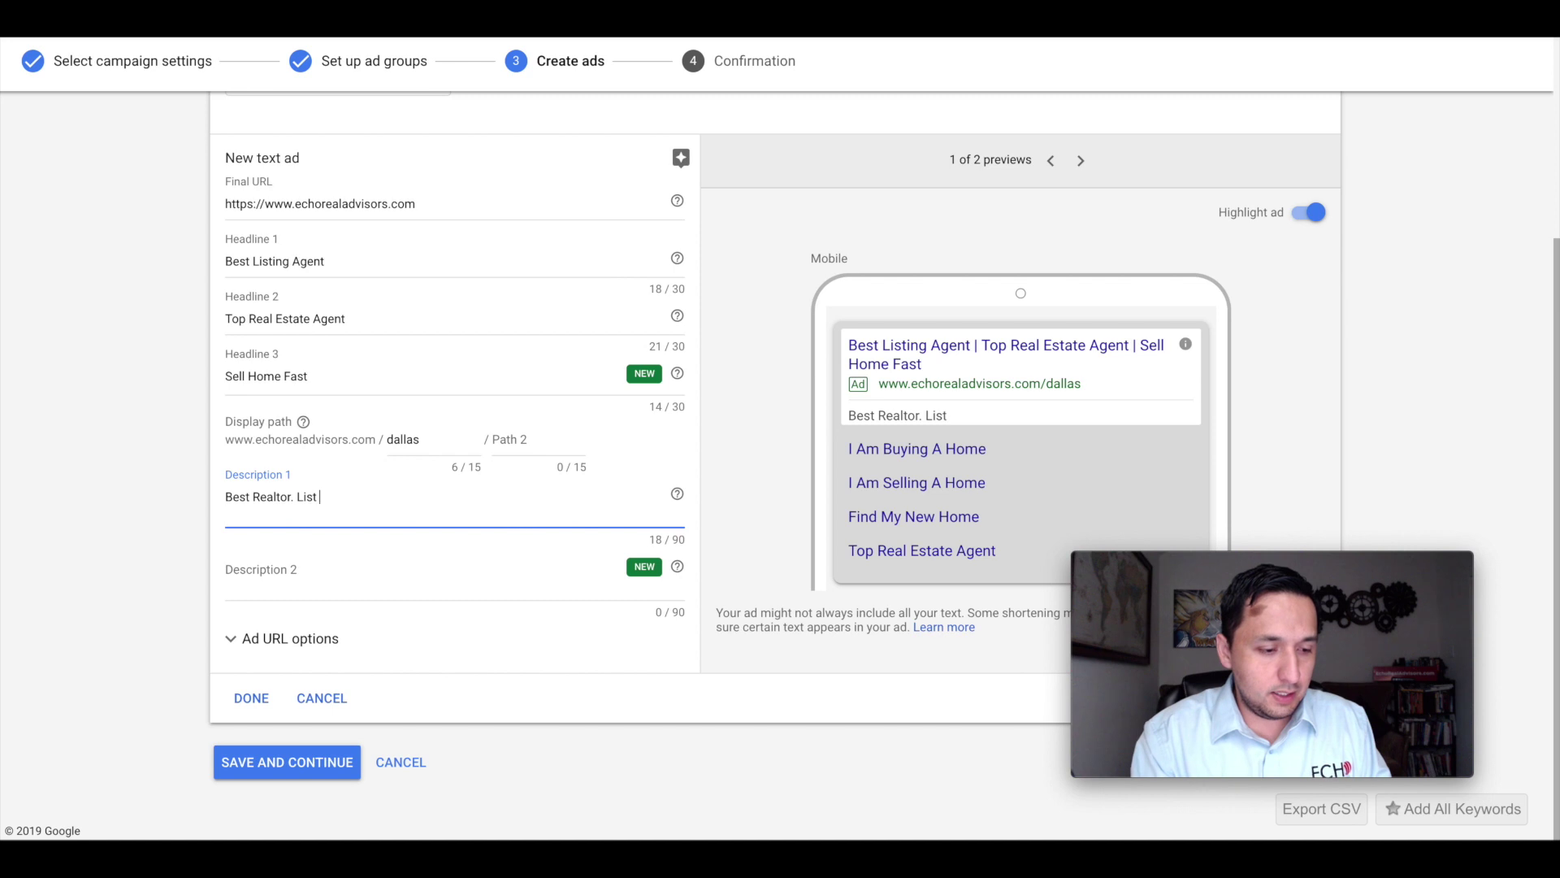
text( With Me)
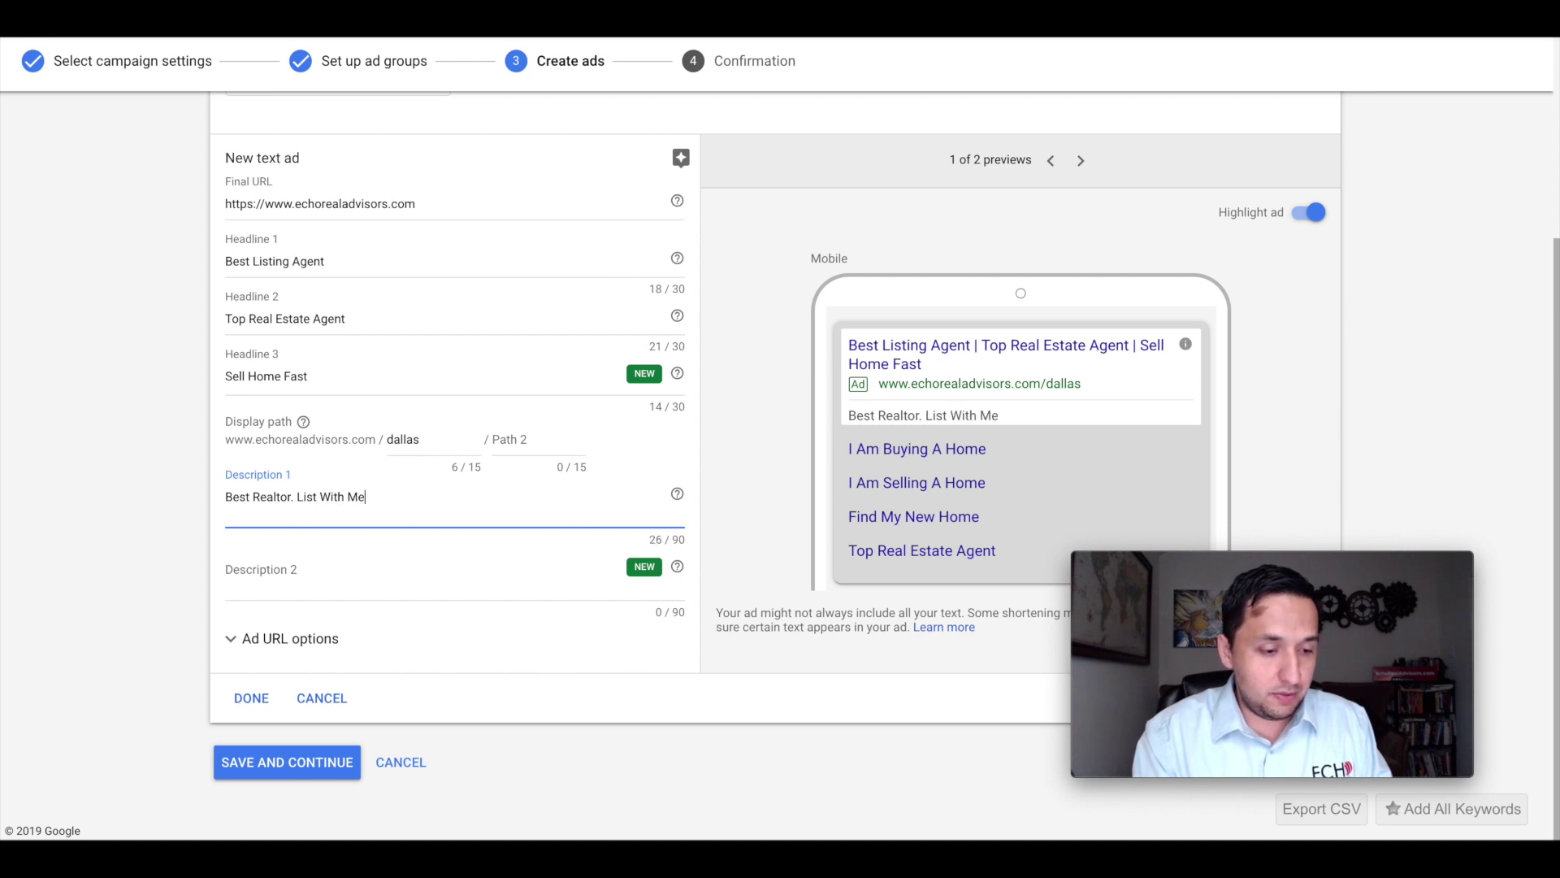
click(264, 575)
text(Sell Home Fast)
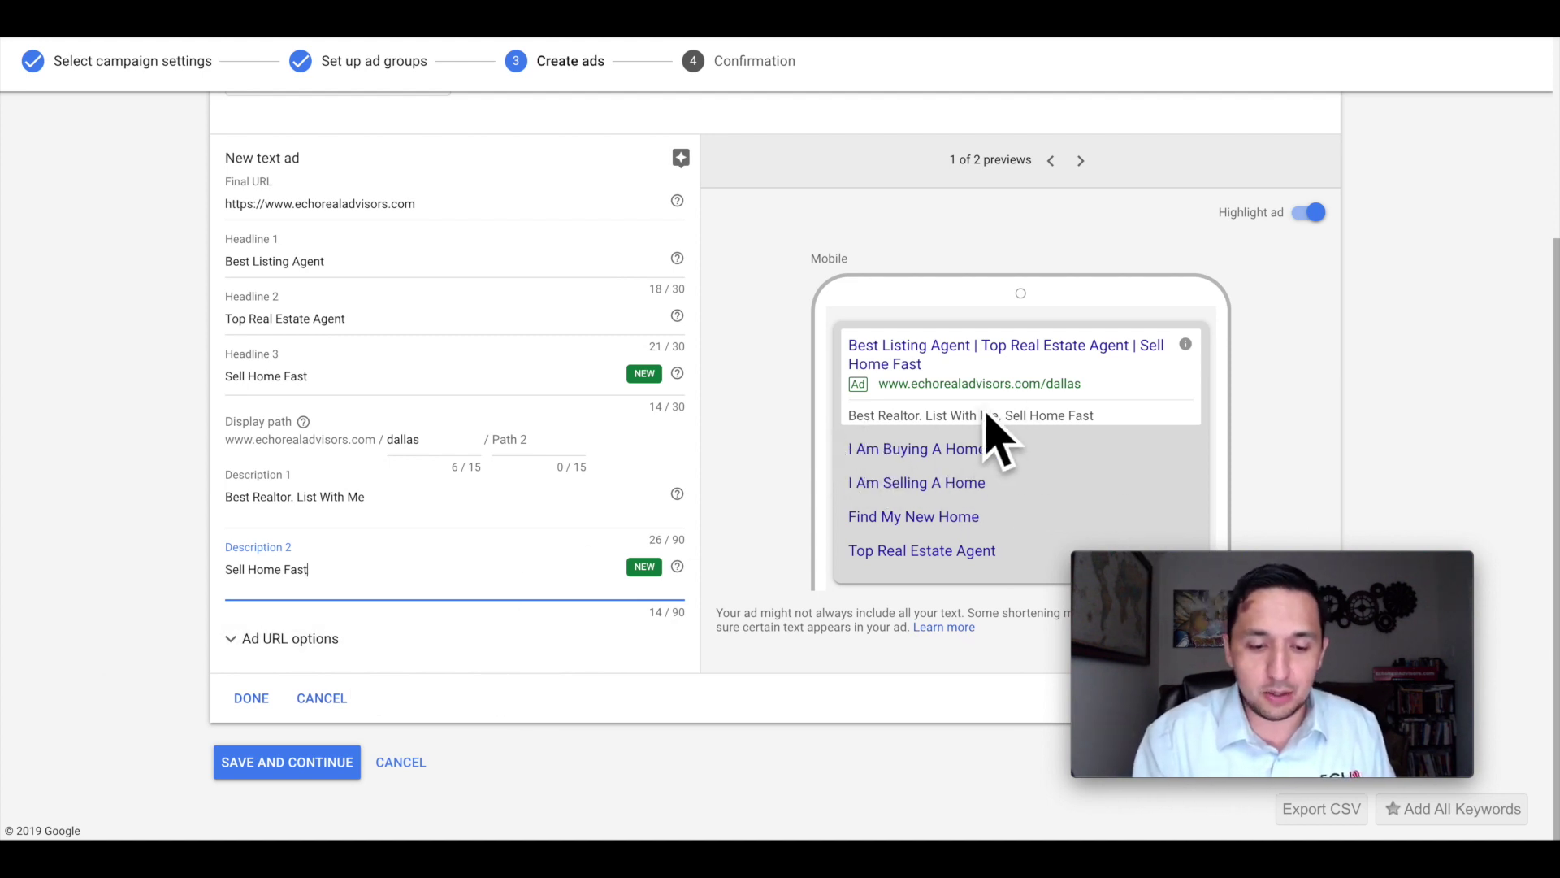
Step: Expand the ad URL options, then cancel the text ad draft
click(279, 642)
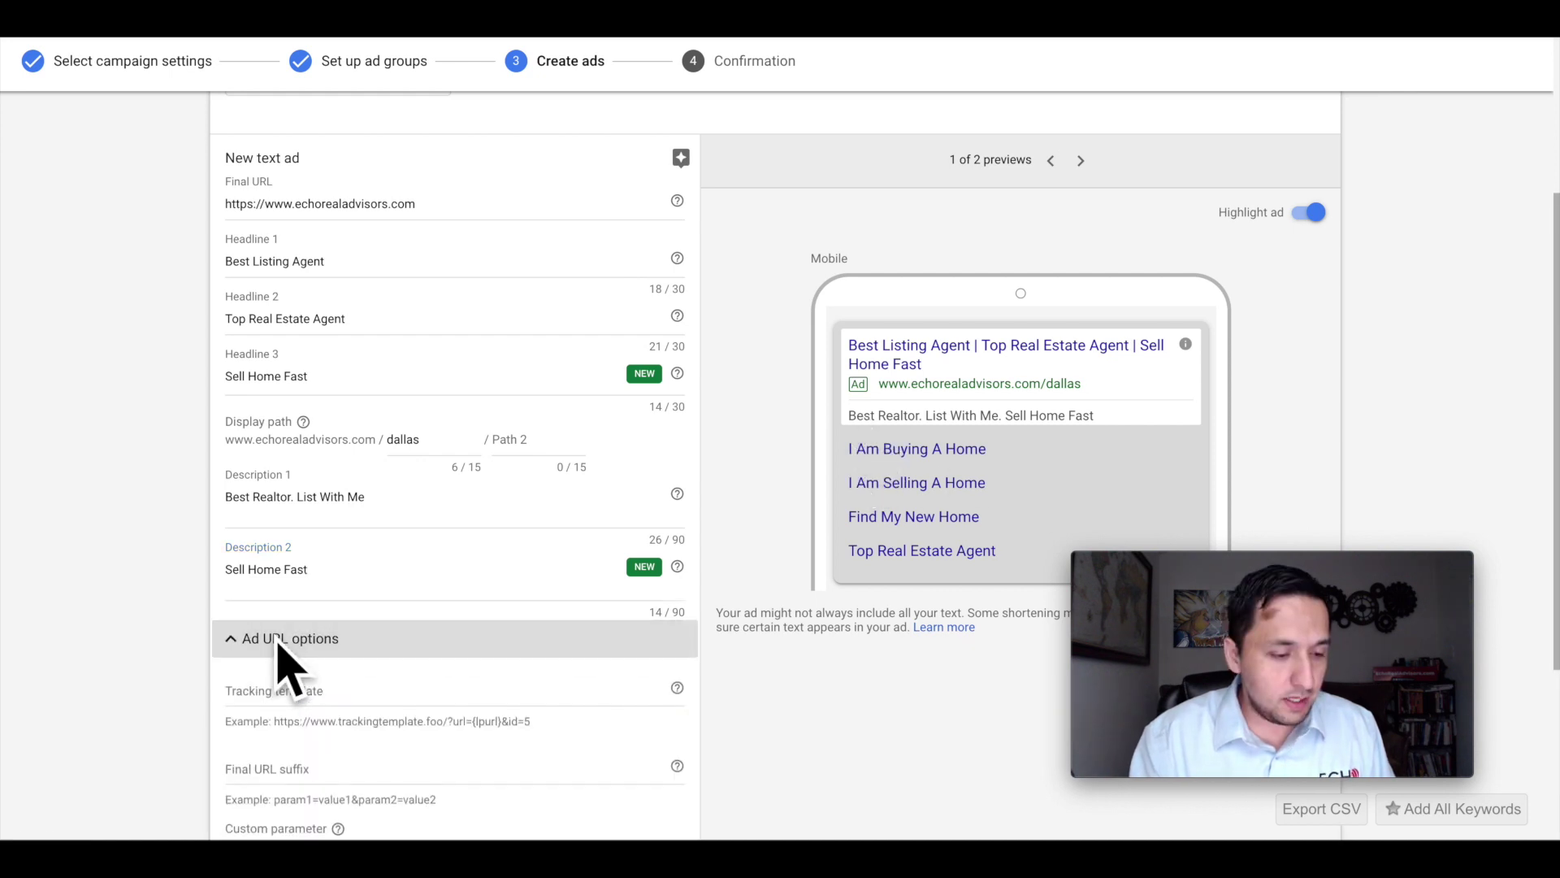
scroll(280, 654, down, 3)
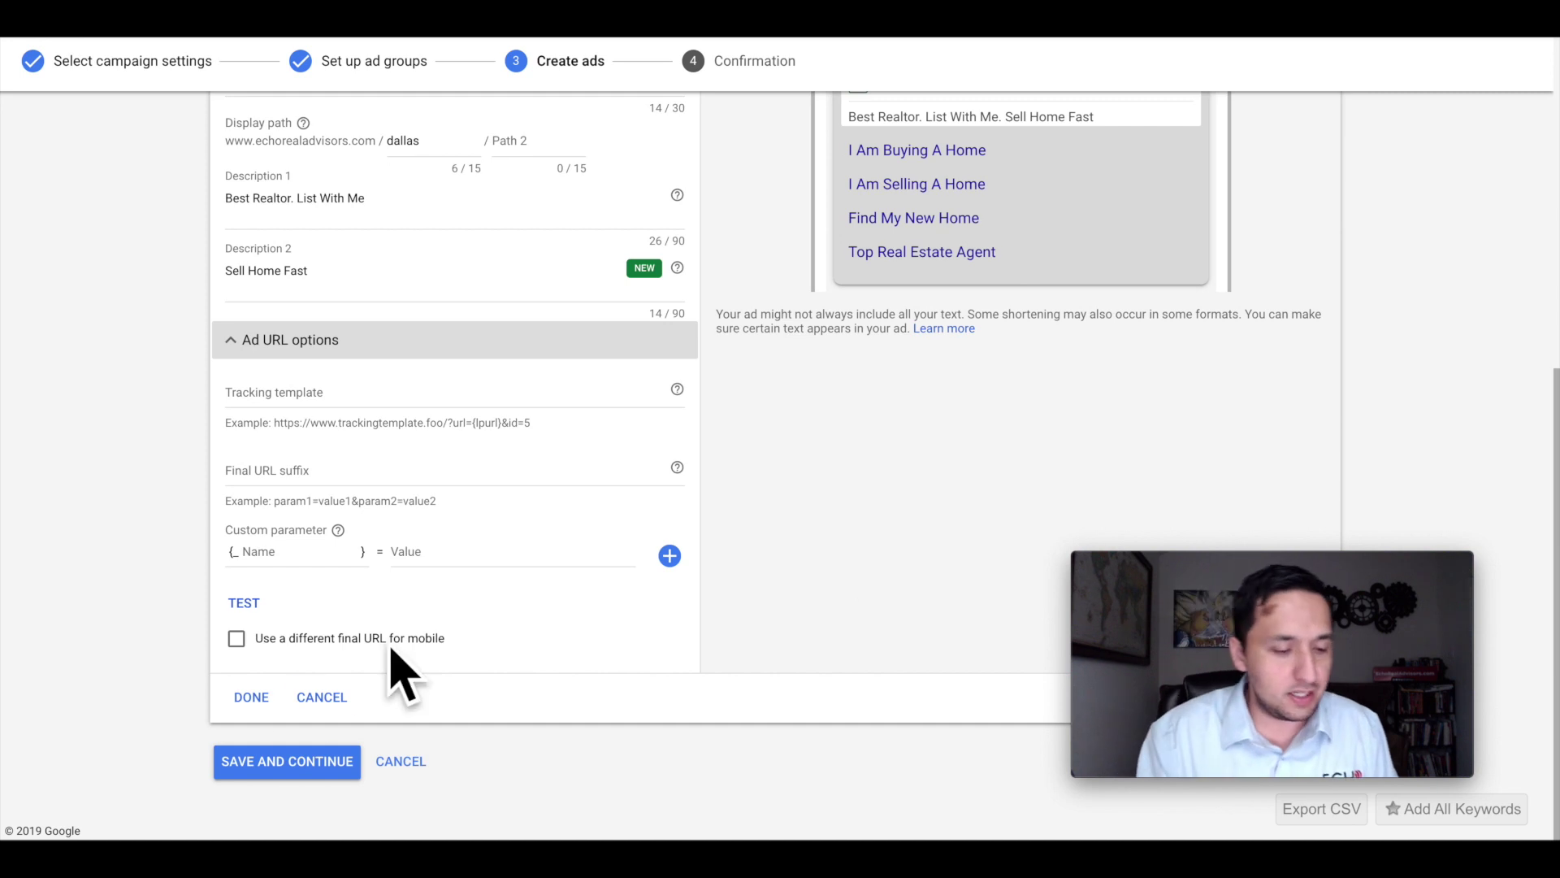
click(330, 697)
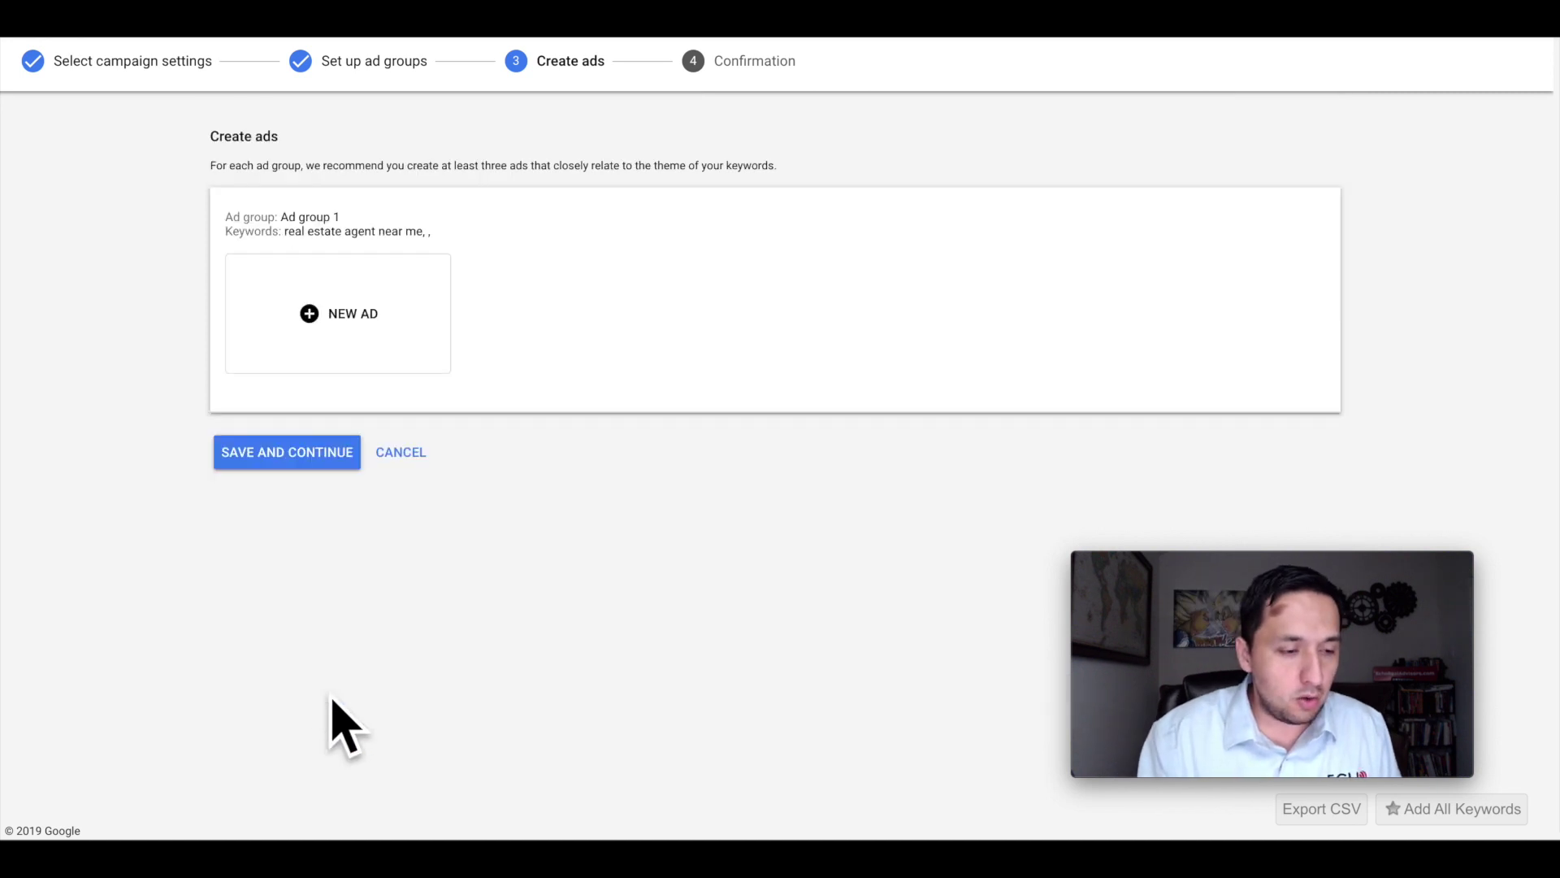
Step: Save the campaign and start a new text ad for Ad group 1 from Ads & extensions
click(311, 428)
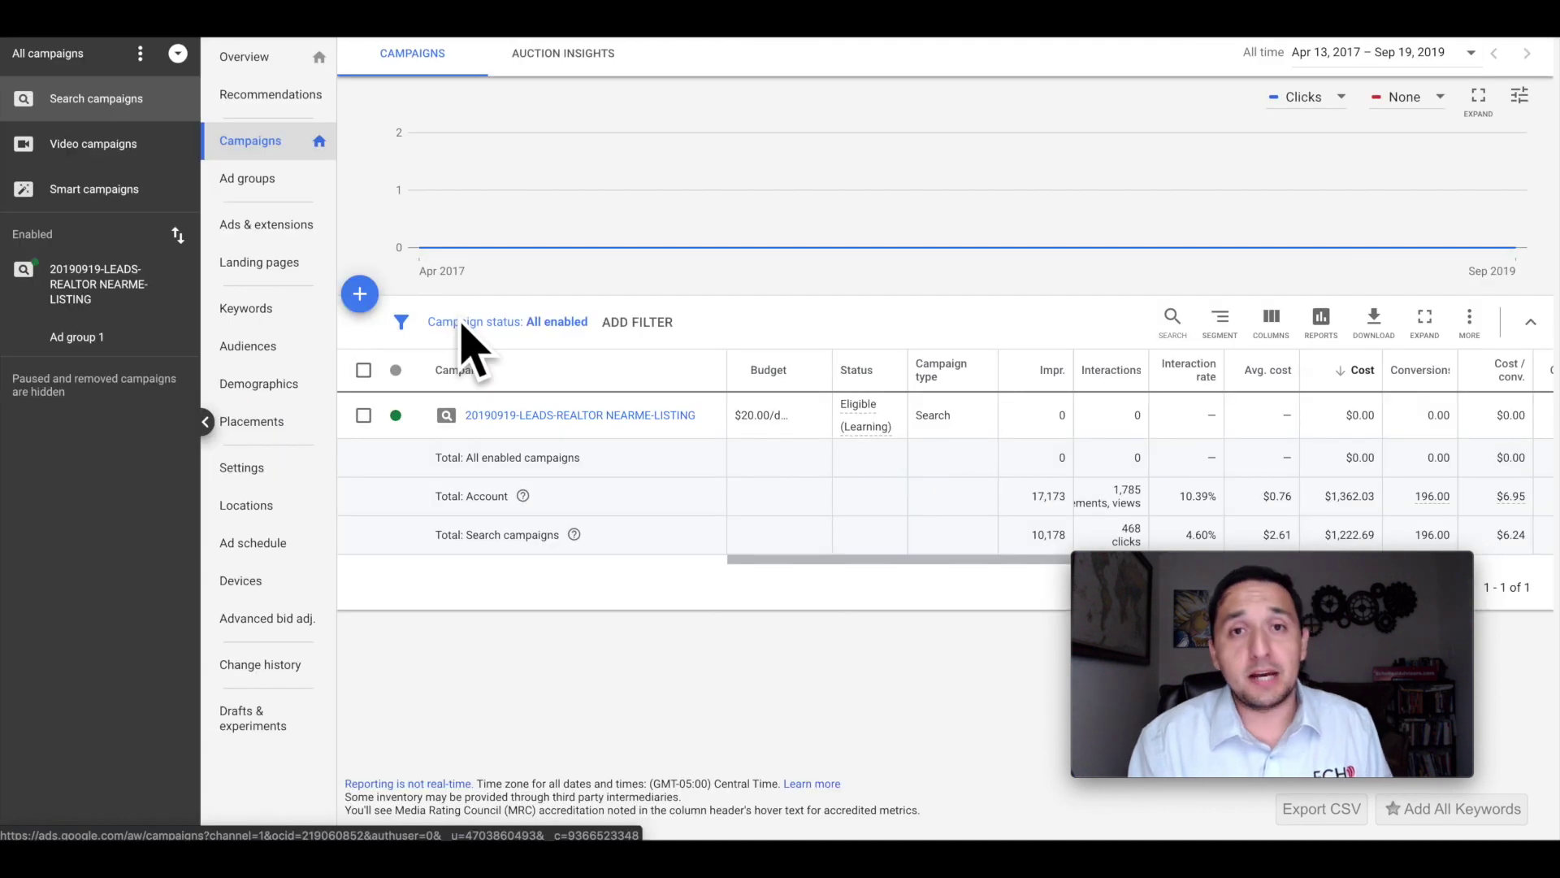
click(518, 416)
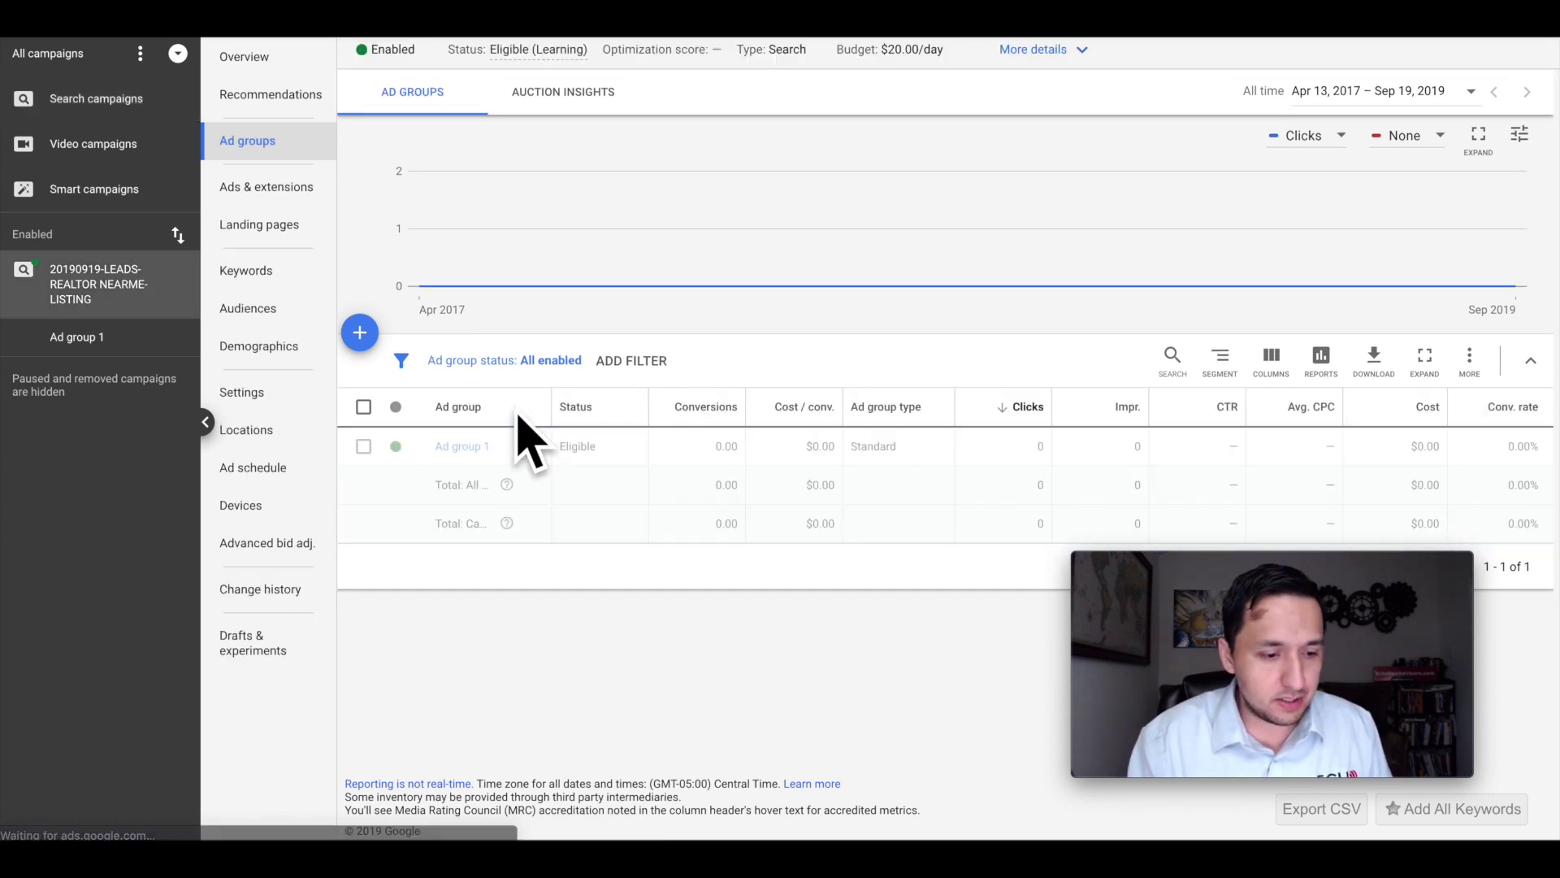
click(275, 187)
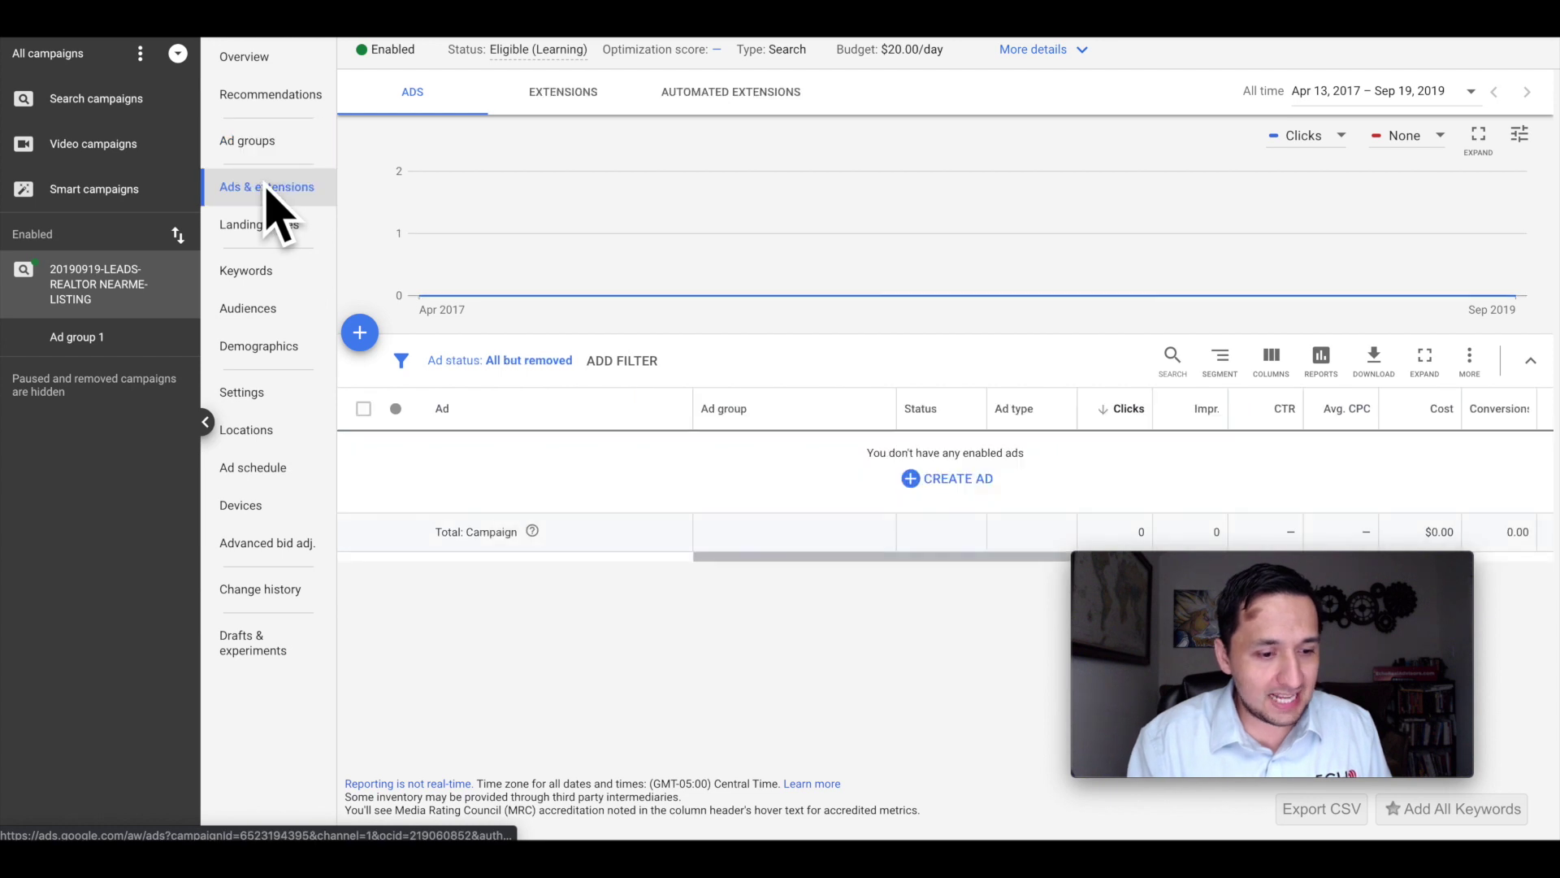
click(925, 478)
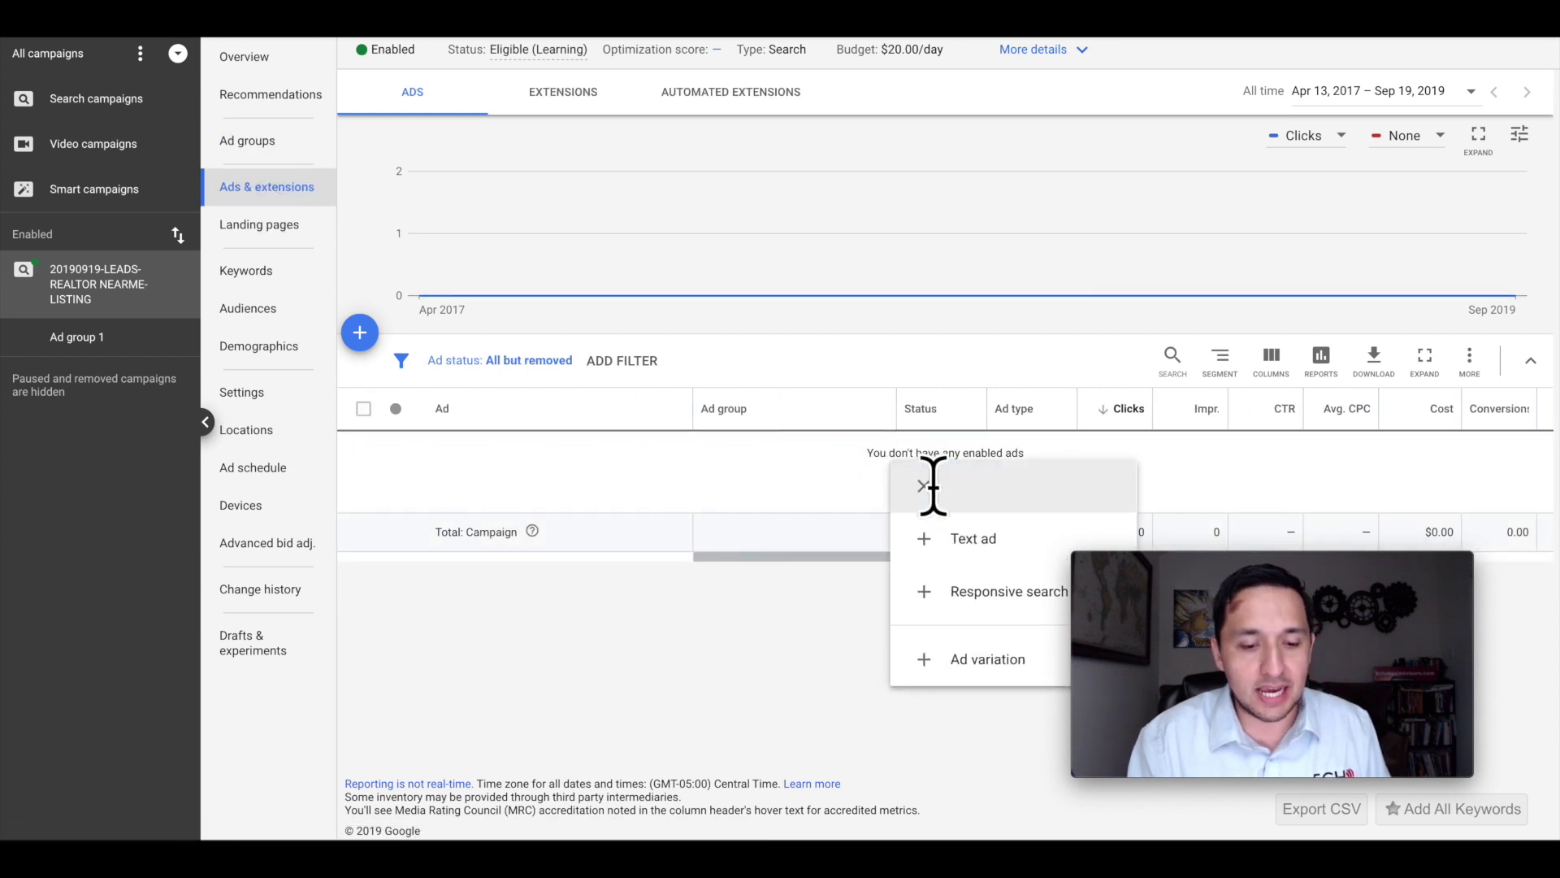
click(973, 537)
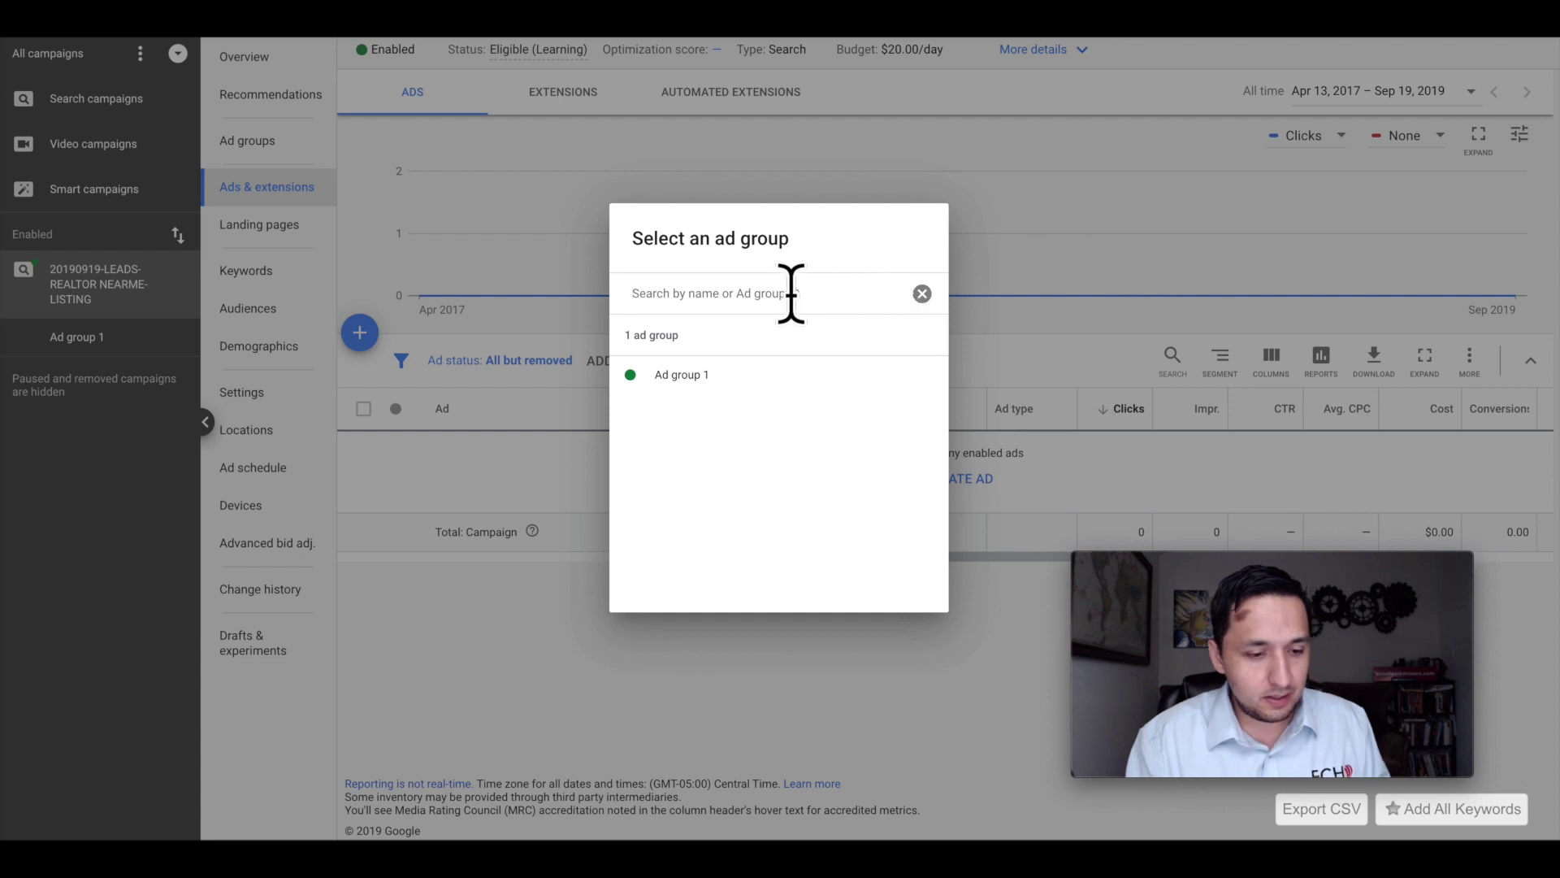
click(685, 373)
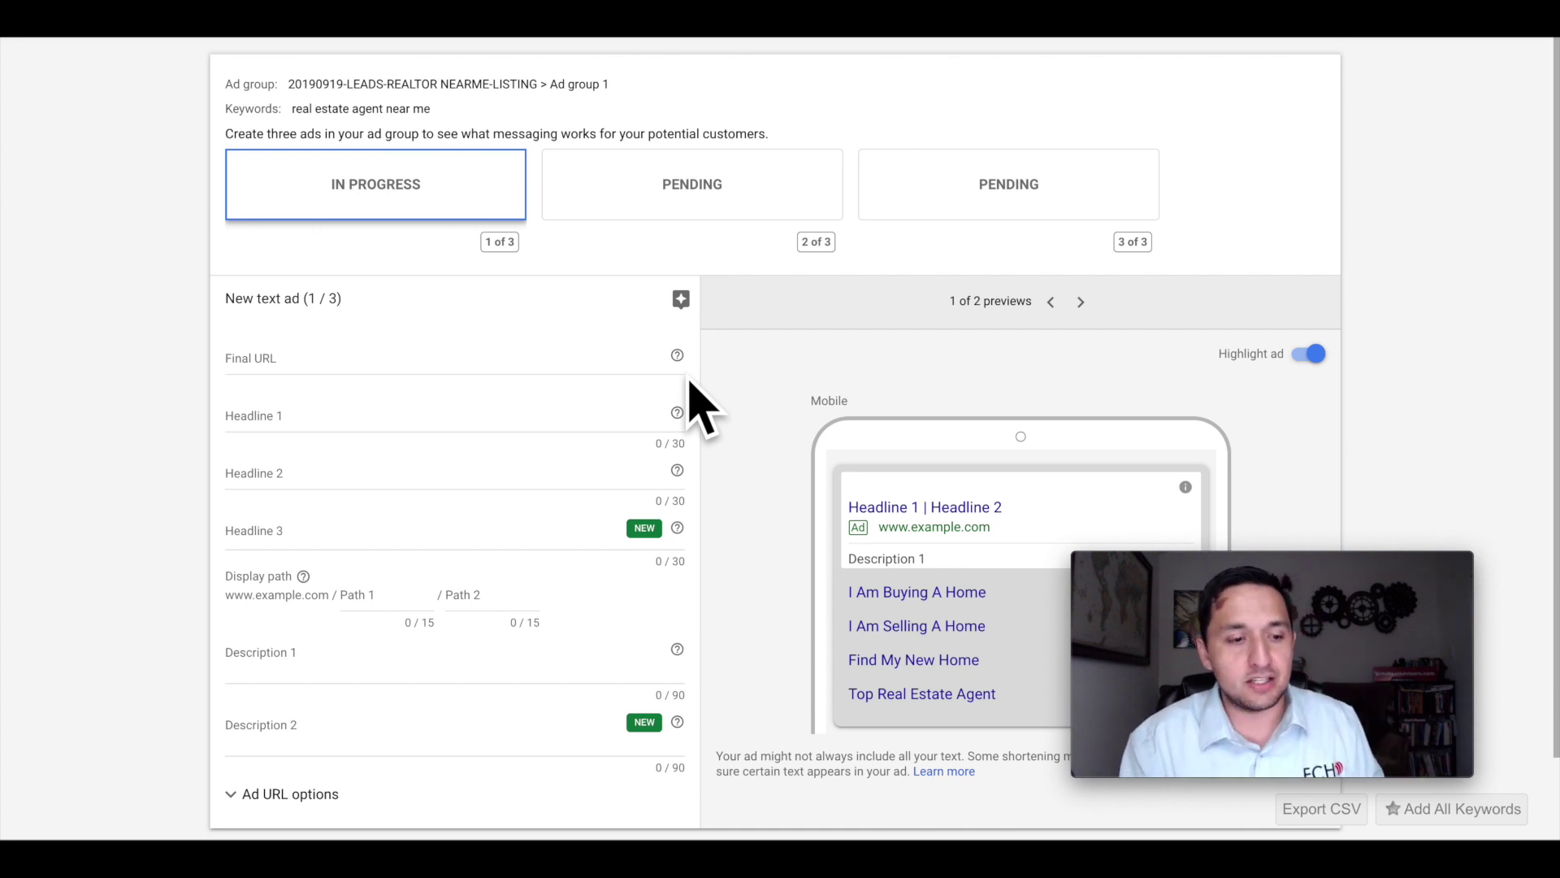
scroll(697, 406, down, 2)
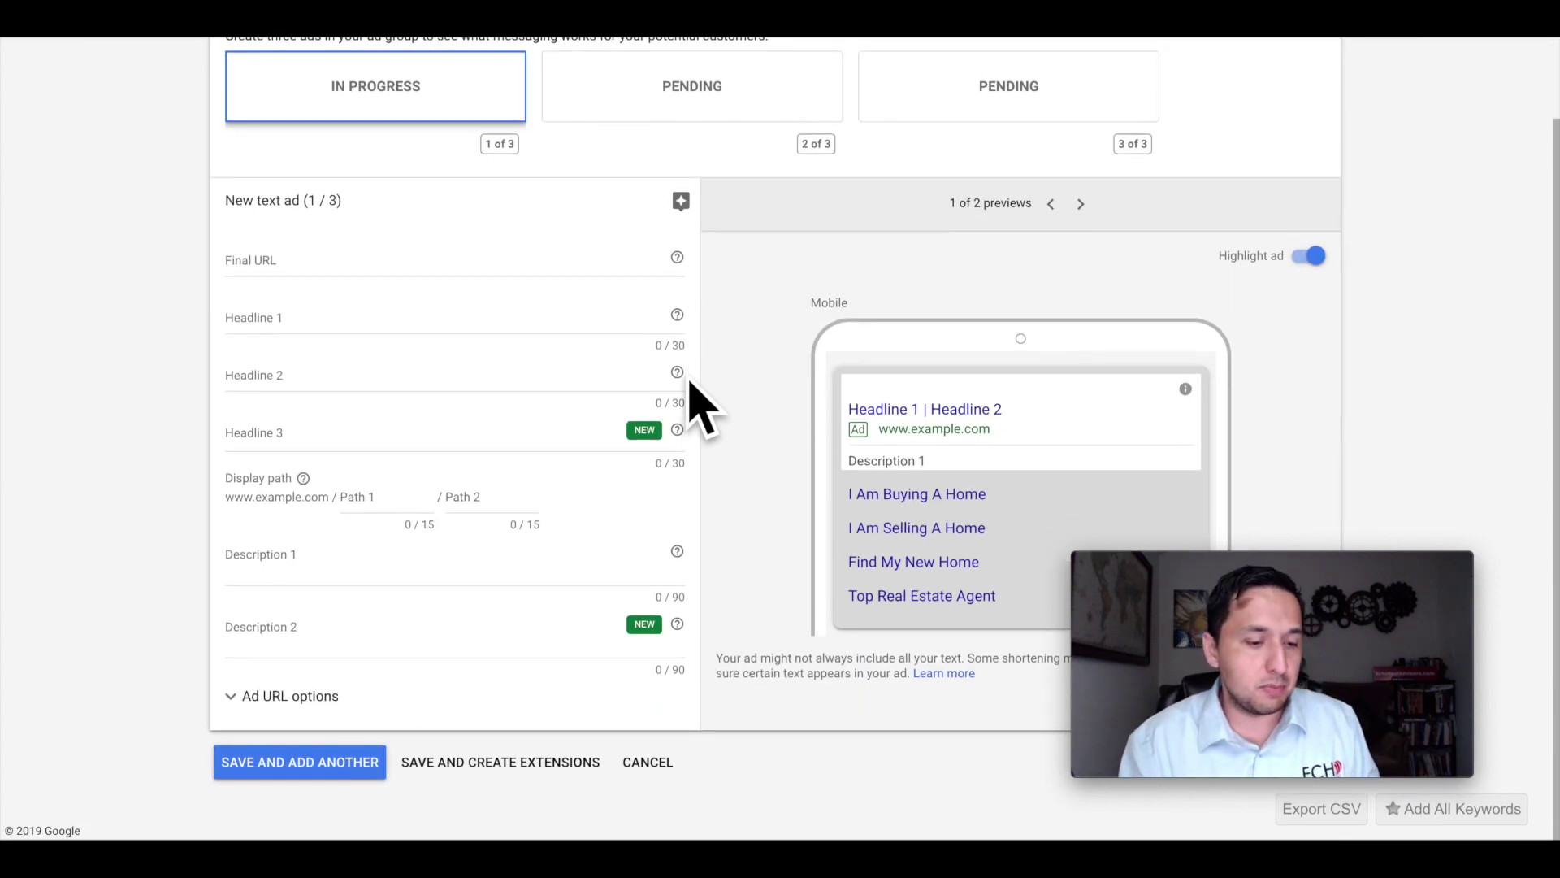